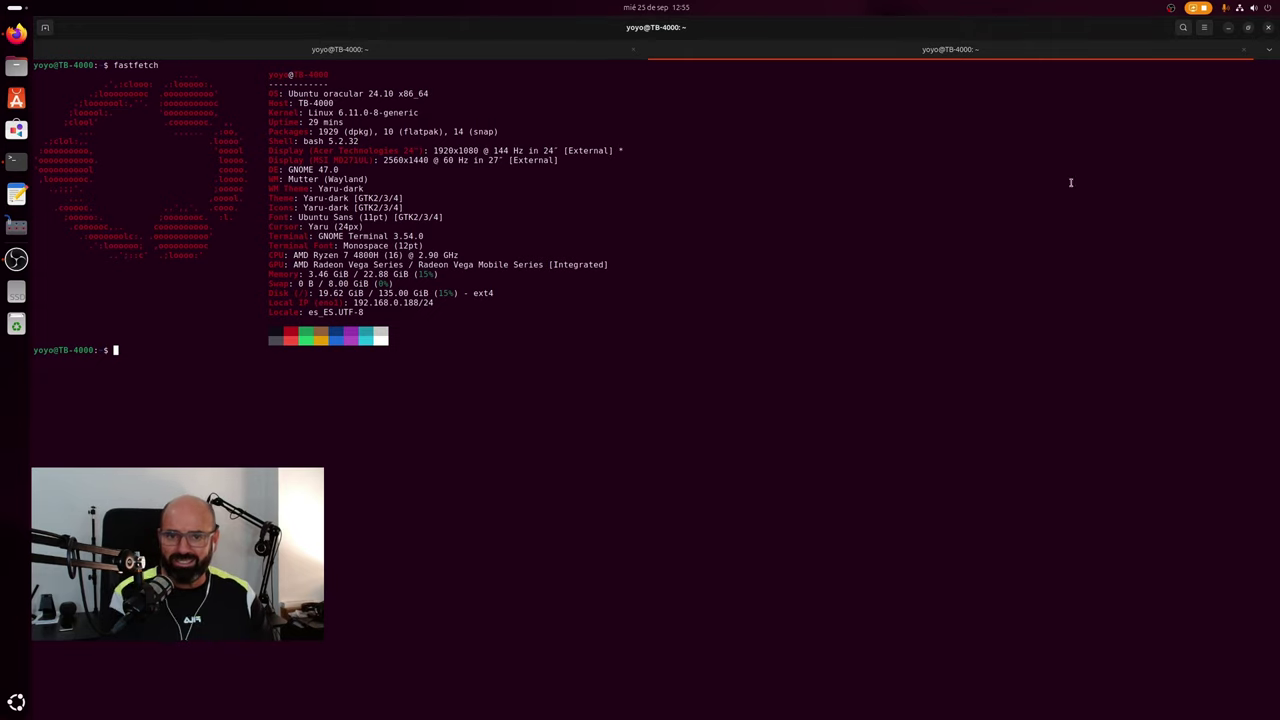
Minimize the terminal and open the file manager, placing its enlarged window near the middle of the desktop.
{"action": "left_click", "coordinate": [1230, 30]}
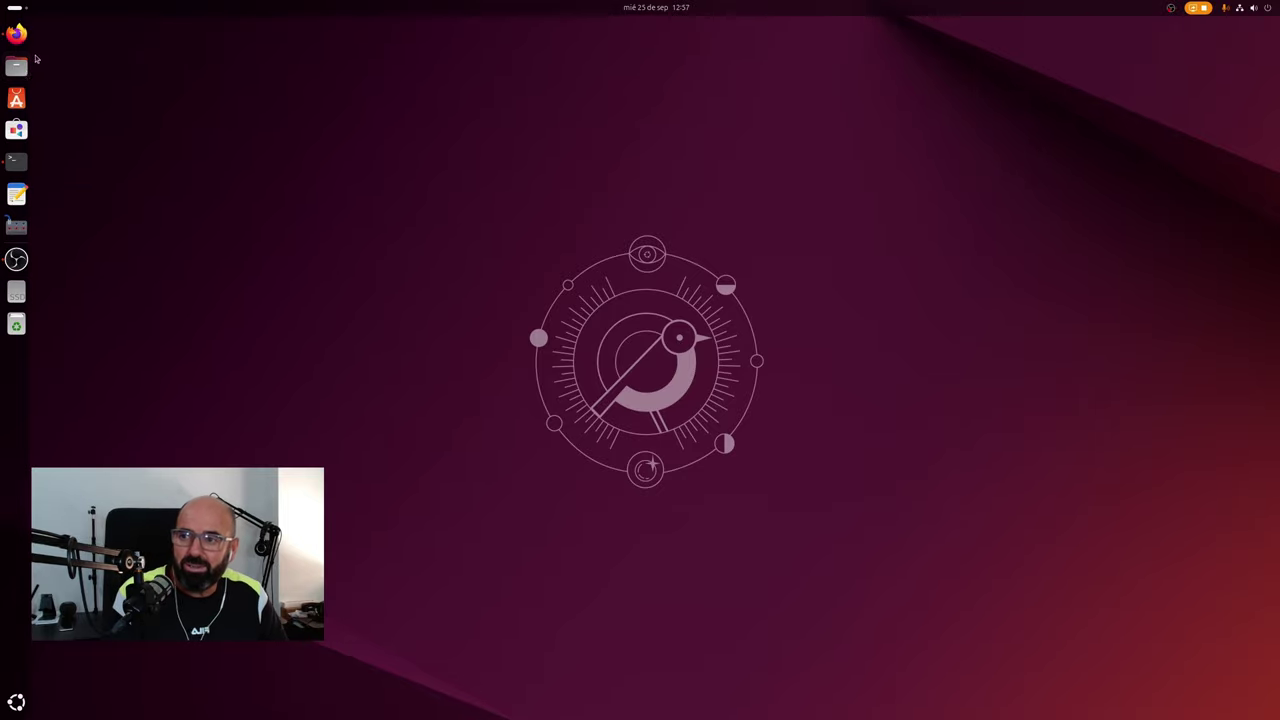
{"action": "key", "text": "super+e"}
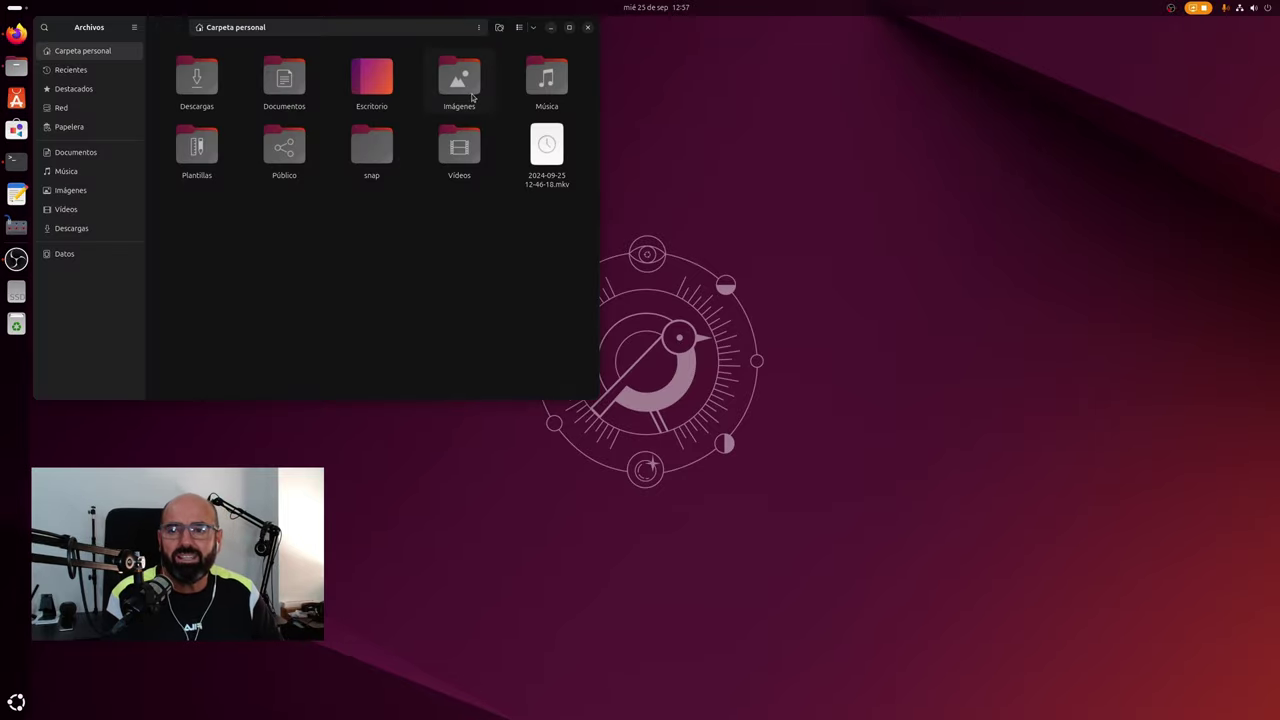
{"action": "left_click_drag", "start_coordinate": [400, 34], "coordinate": [768, 134]}
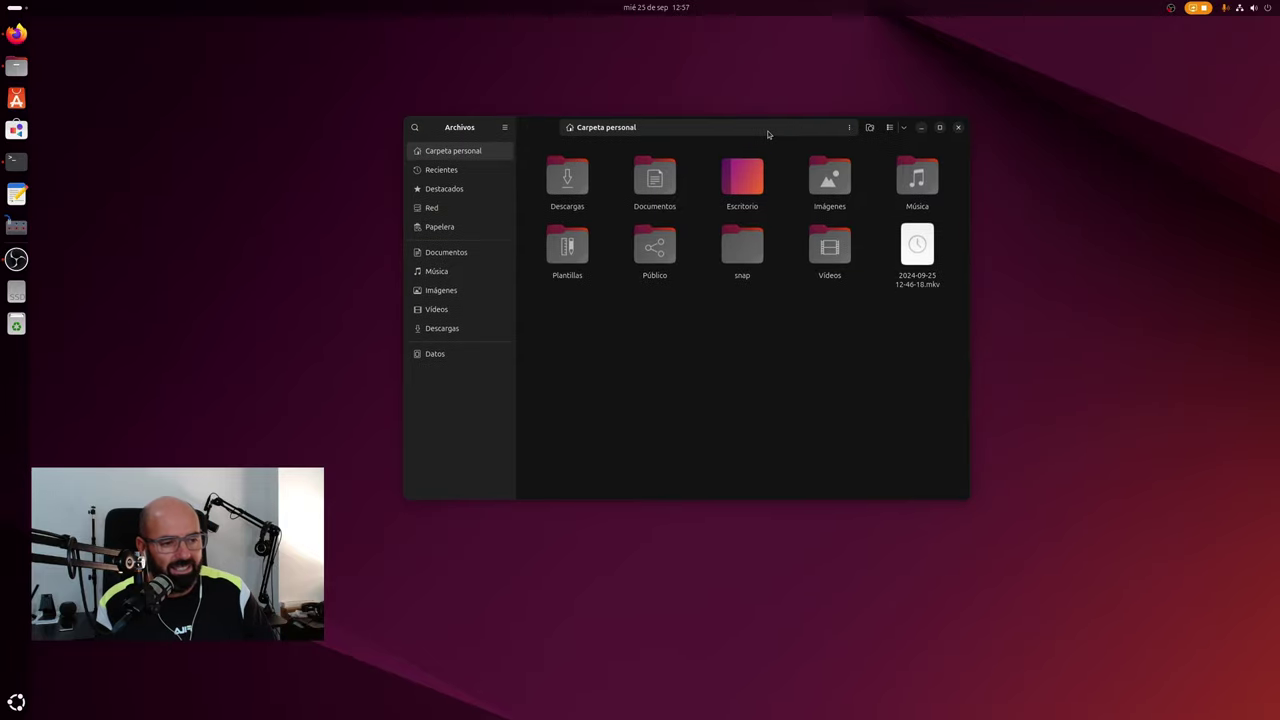
{"action": "left_click_drag", "start_coordinate": [963, 500], "coordinate": [1086, 546]}
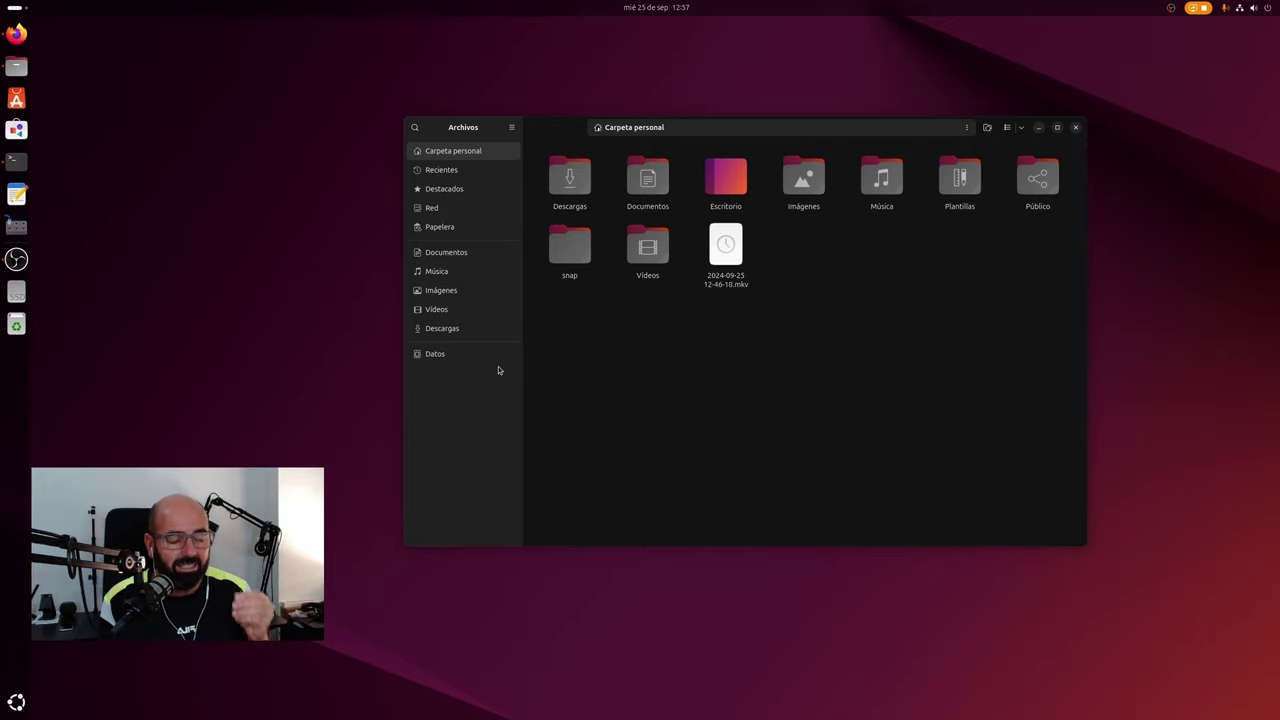
Open the Datos drive and look at the wallpaper images and their available file actions in the Walls folder.
{"action": "left_click", "coordinate": [446, 358]}
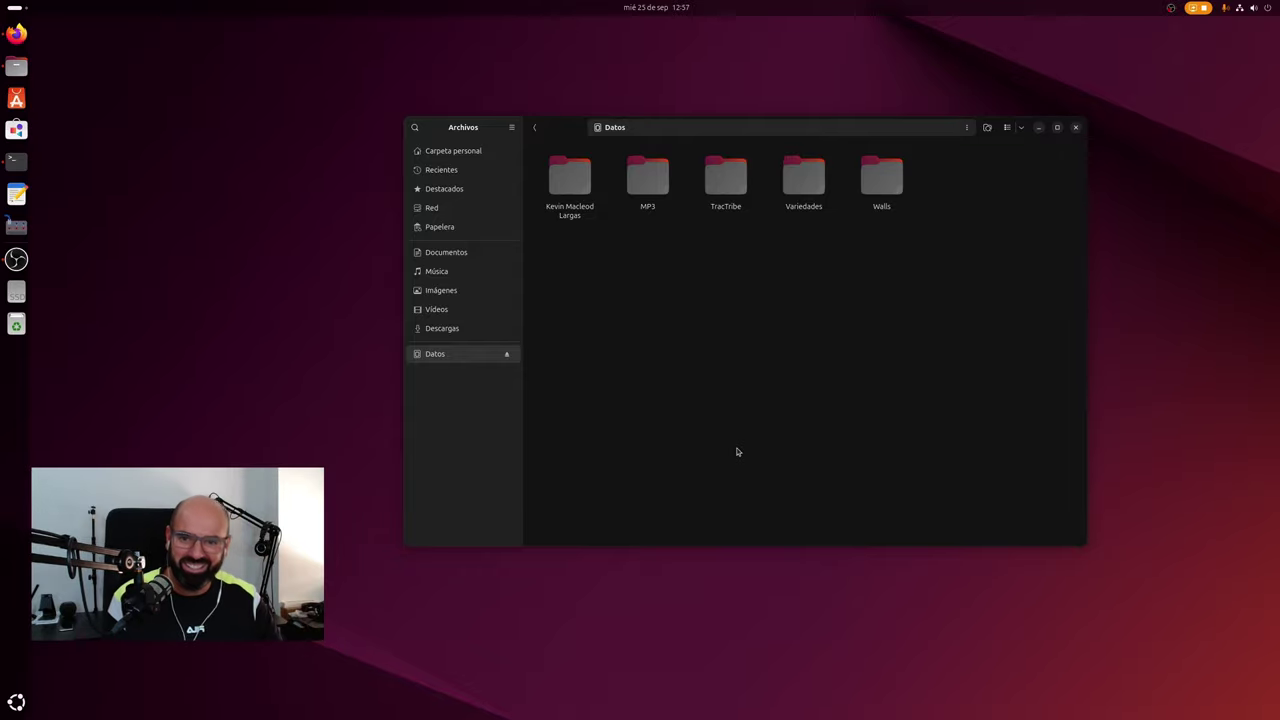
{"action": "left_click", "coordinate": [723, 188]}
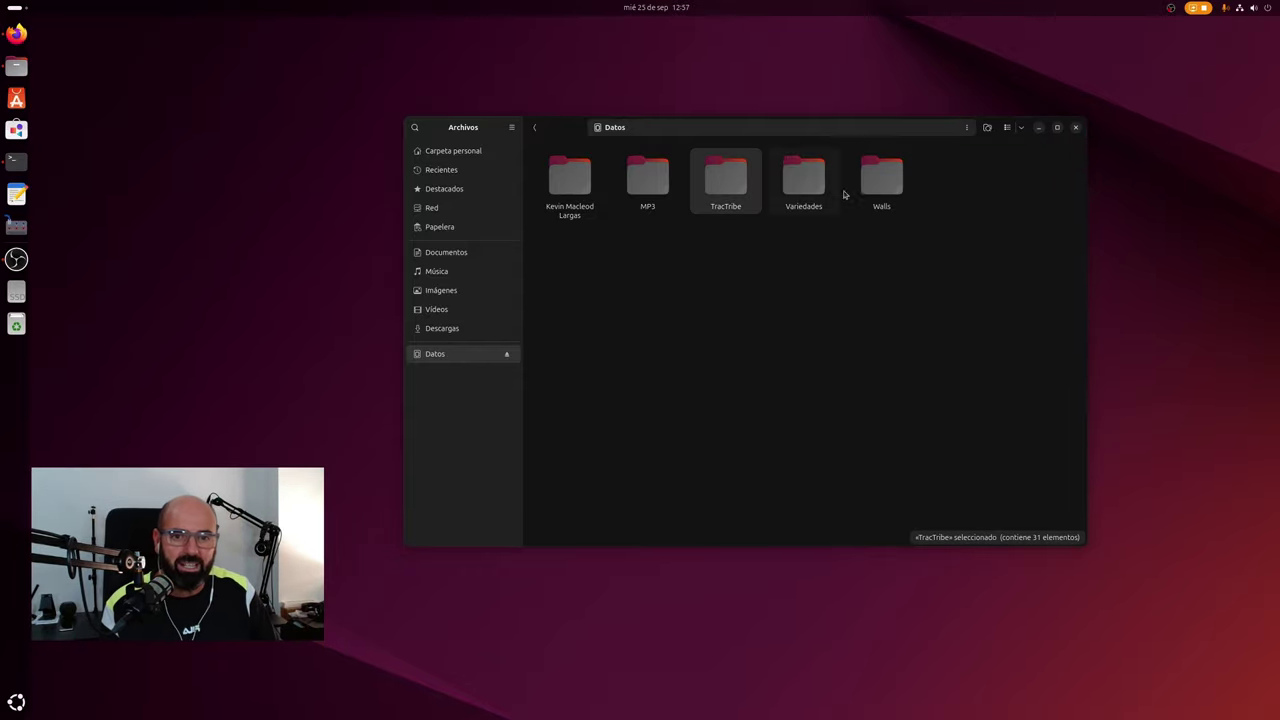
{"action": "double_click", "coordinate": [893, 183]}
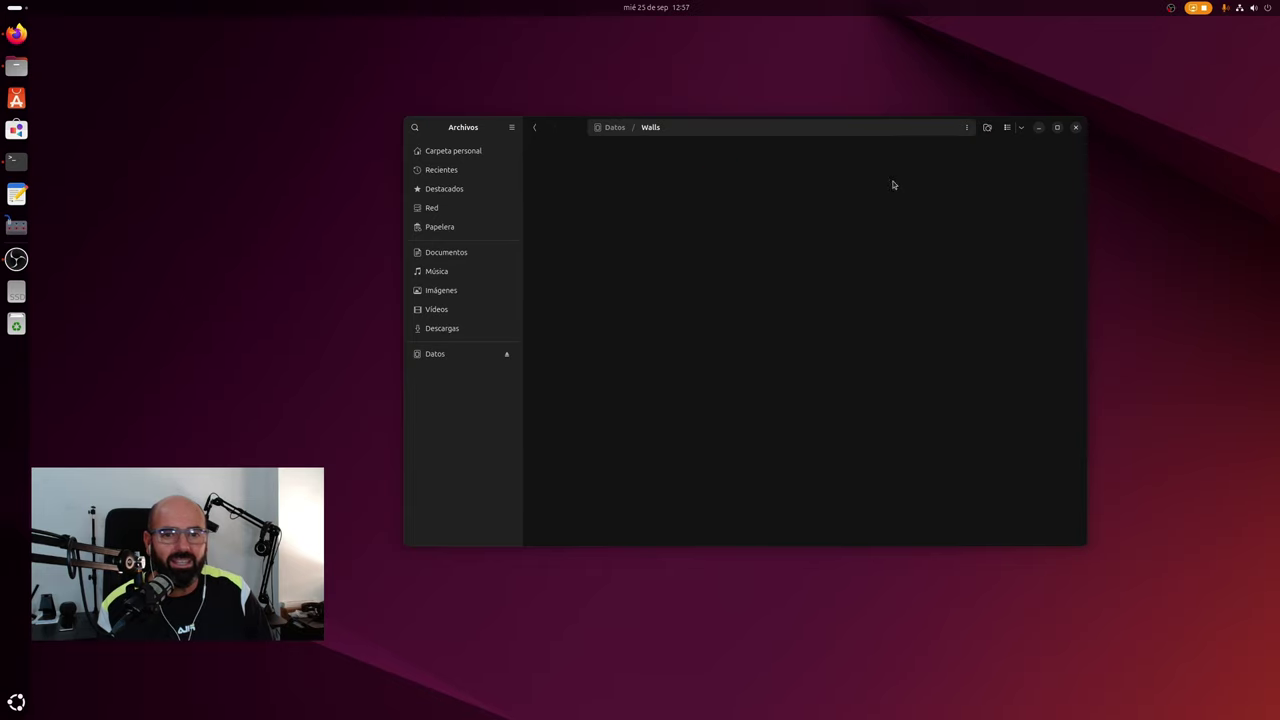
{"action": "right_click", "coordinate": [724, 264]}
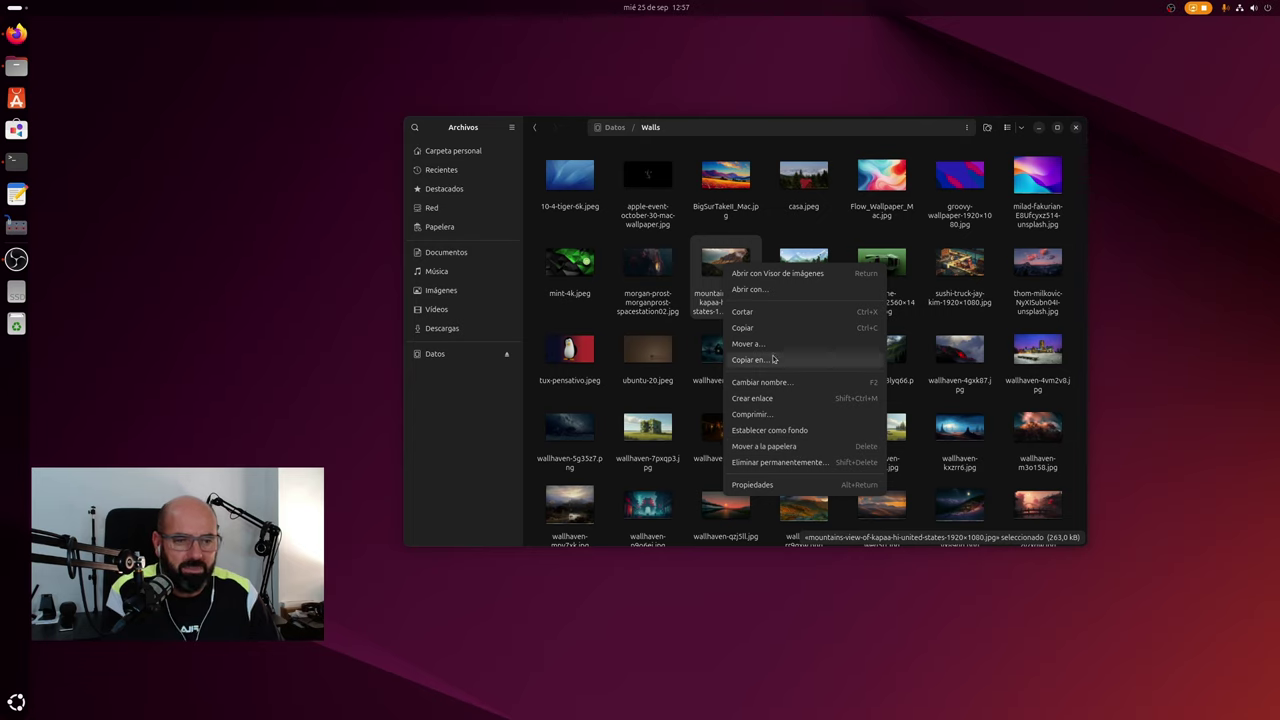
{"action": "left_click", "coordinate": [539, 127]}
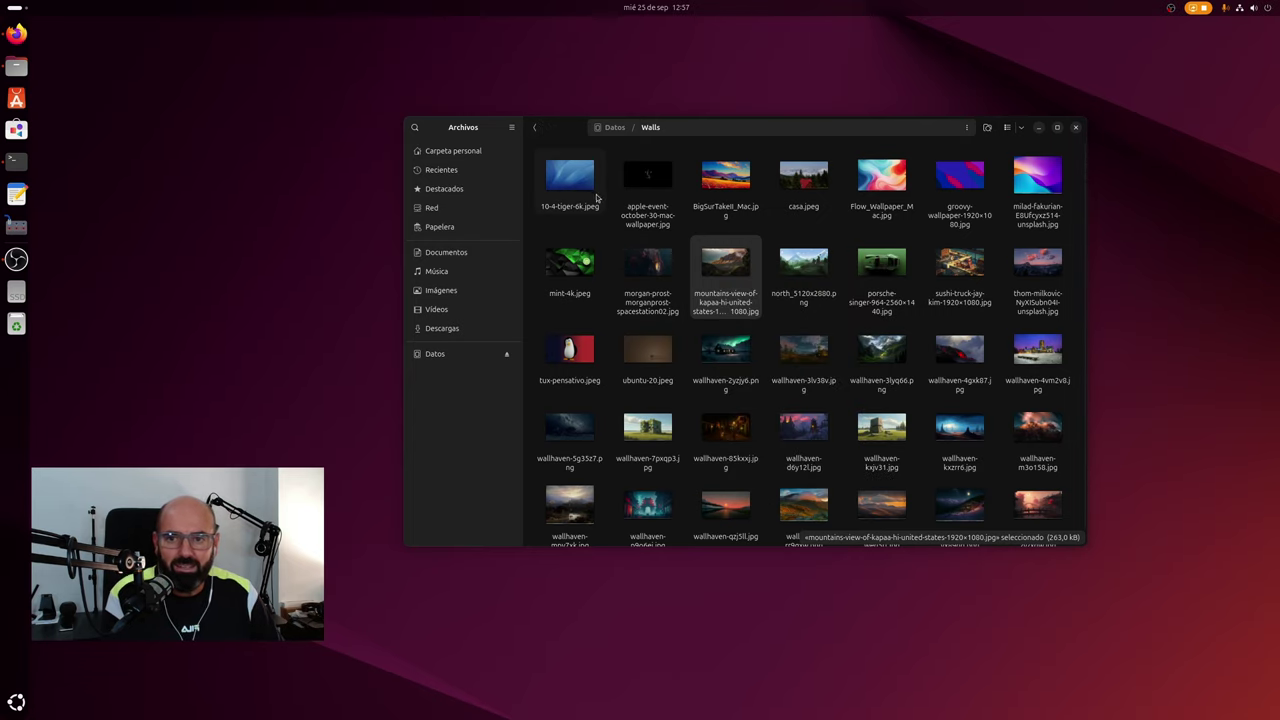
Return to the root of the Datos drive and create a new folder named fff.
{"action": "left_click", "coordinate": [539, 127]}
{"action": "right_click", "coordinate": [731, 318]}
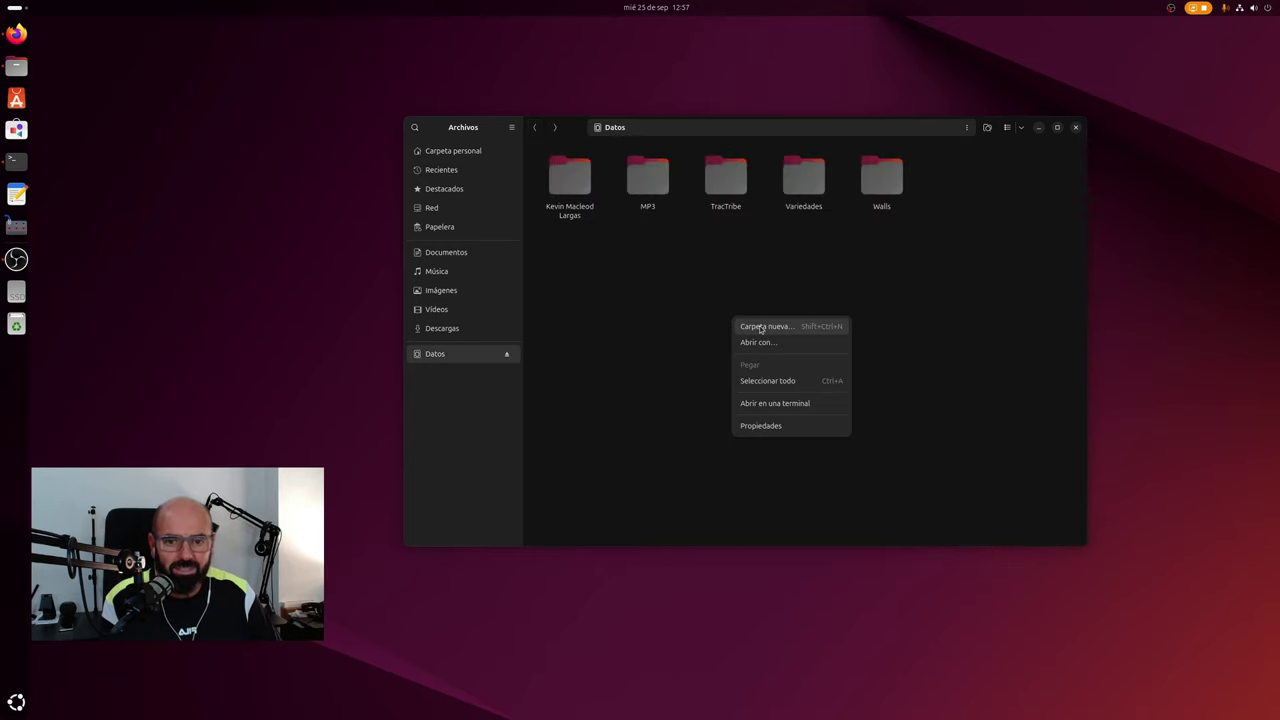
{"action": "left_click", "coordinate": [761, 329]}
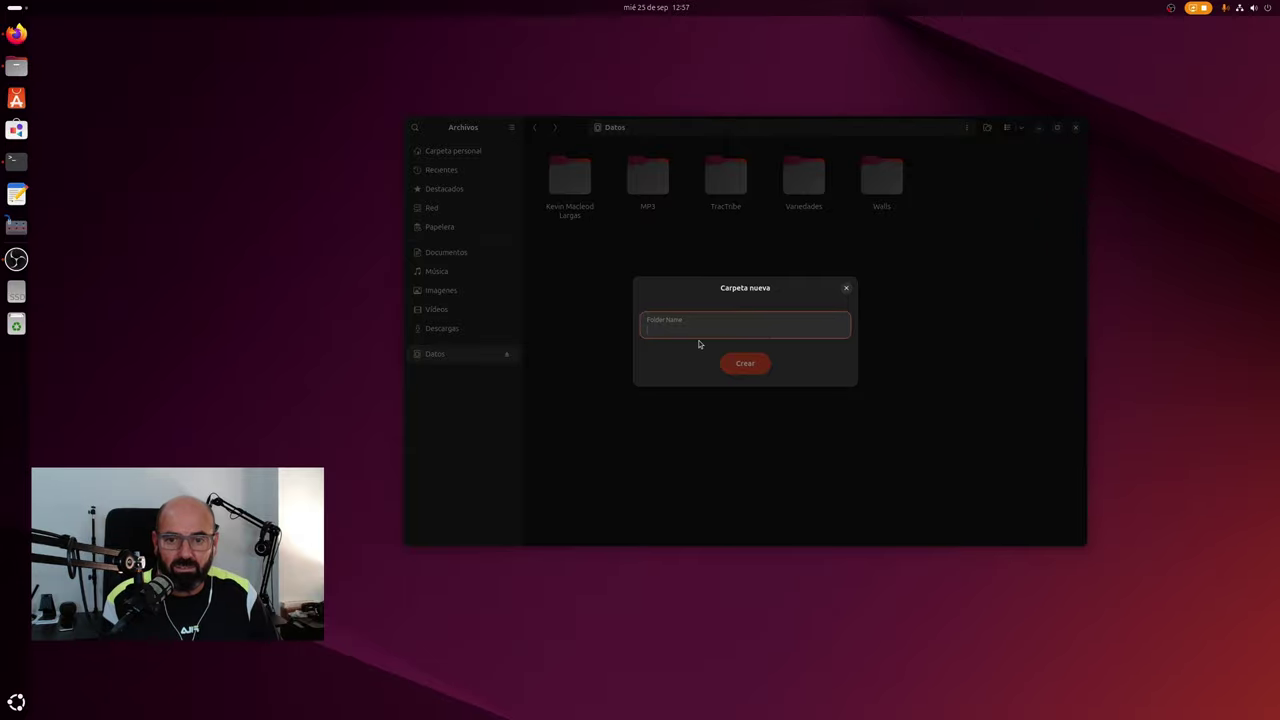
{"action": "type", "text": "fff"}
{"action": "left_click", "coordinate": [738, 366]}
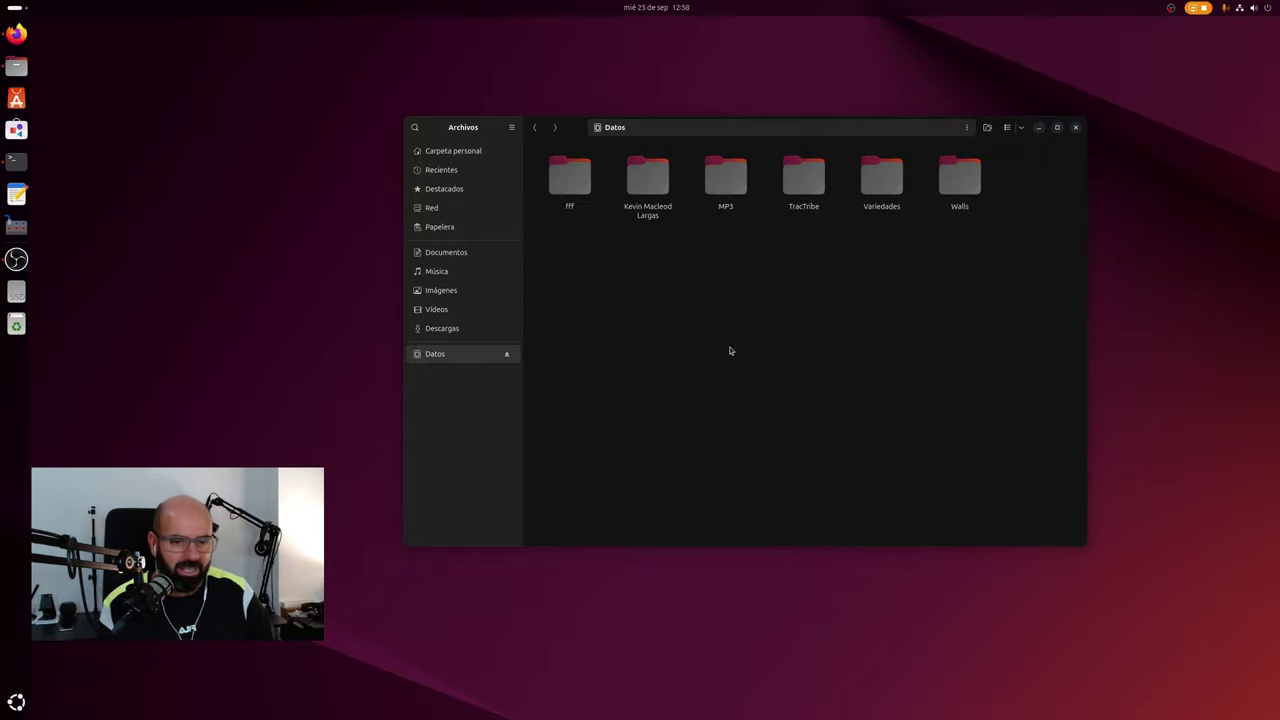
Switch to the terminal and display the contents of /etc/fstab with cat in the session showing the fastfetch output.
{"action": "left_click", "coordinate": [16, 161]}
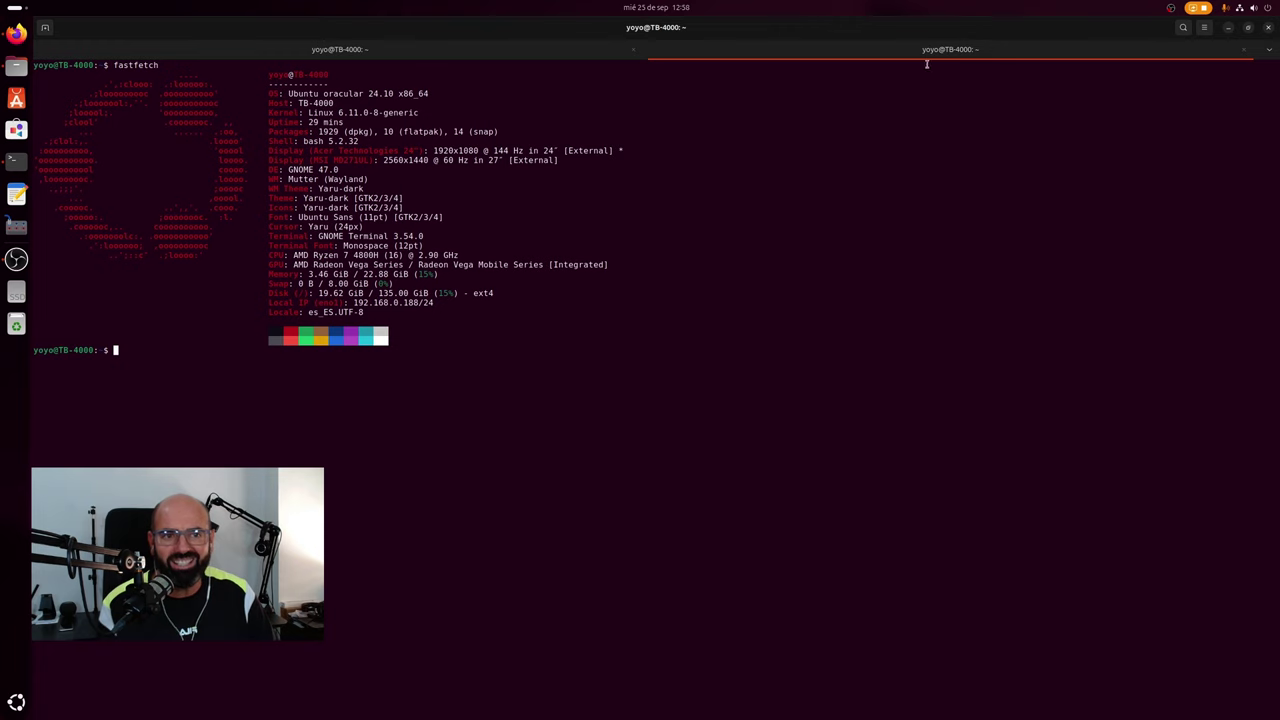
{"action": "left_click", "coordinate": [393, 59]}
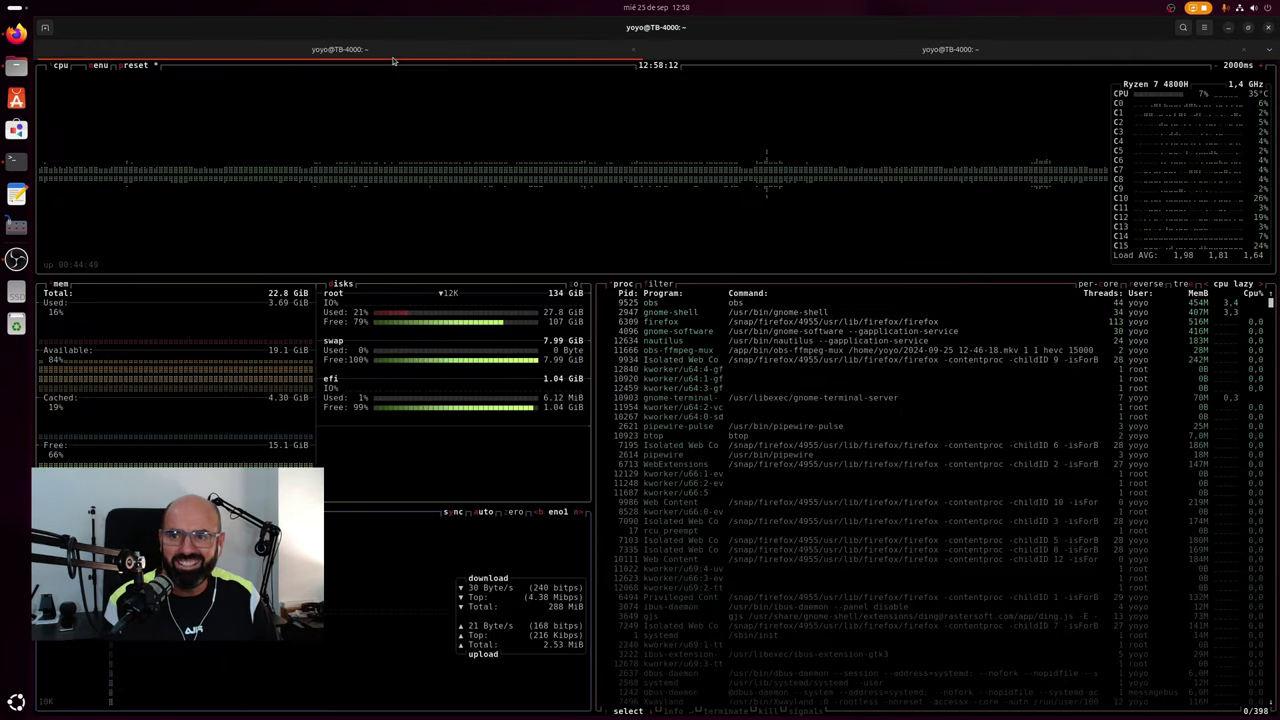
{"action": "left_click", "coordinate": [700, 53]}
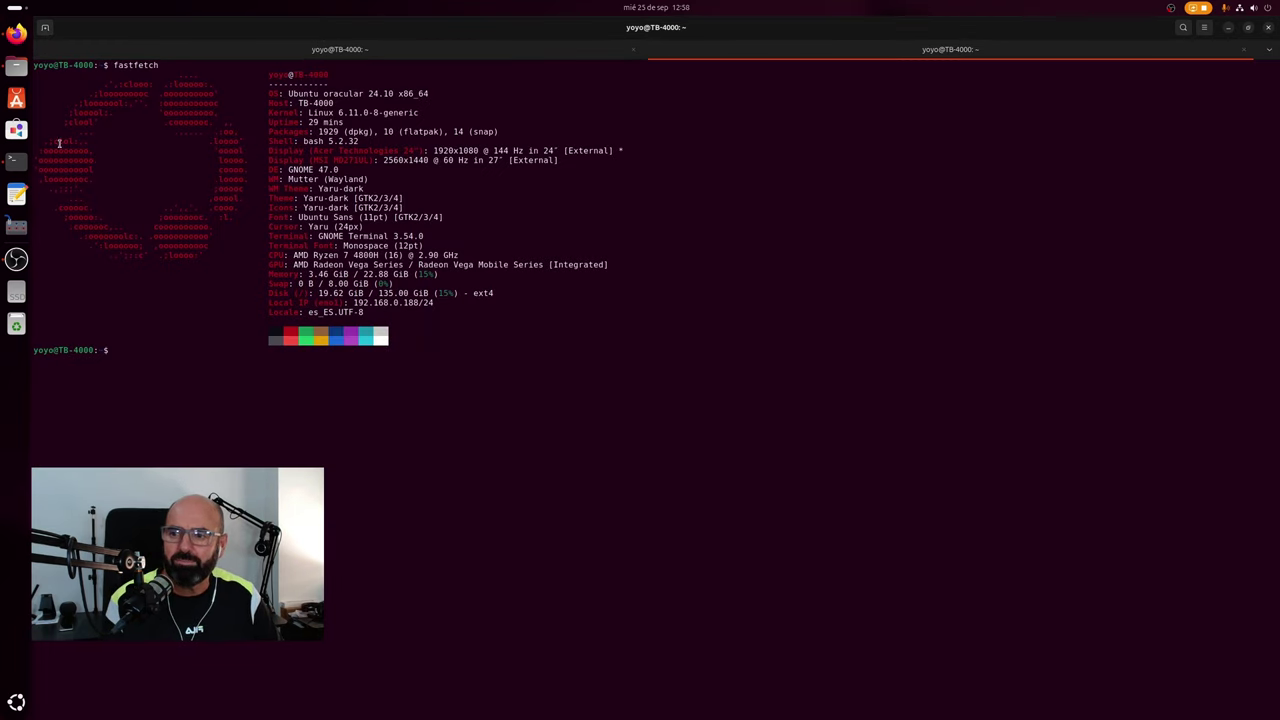
{"action": "type", "text": "c"}
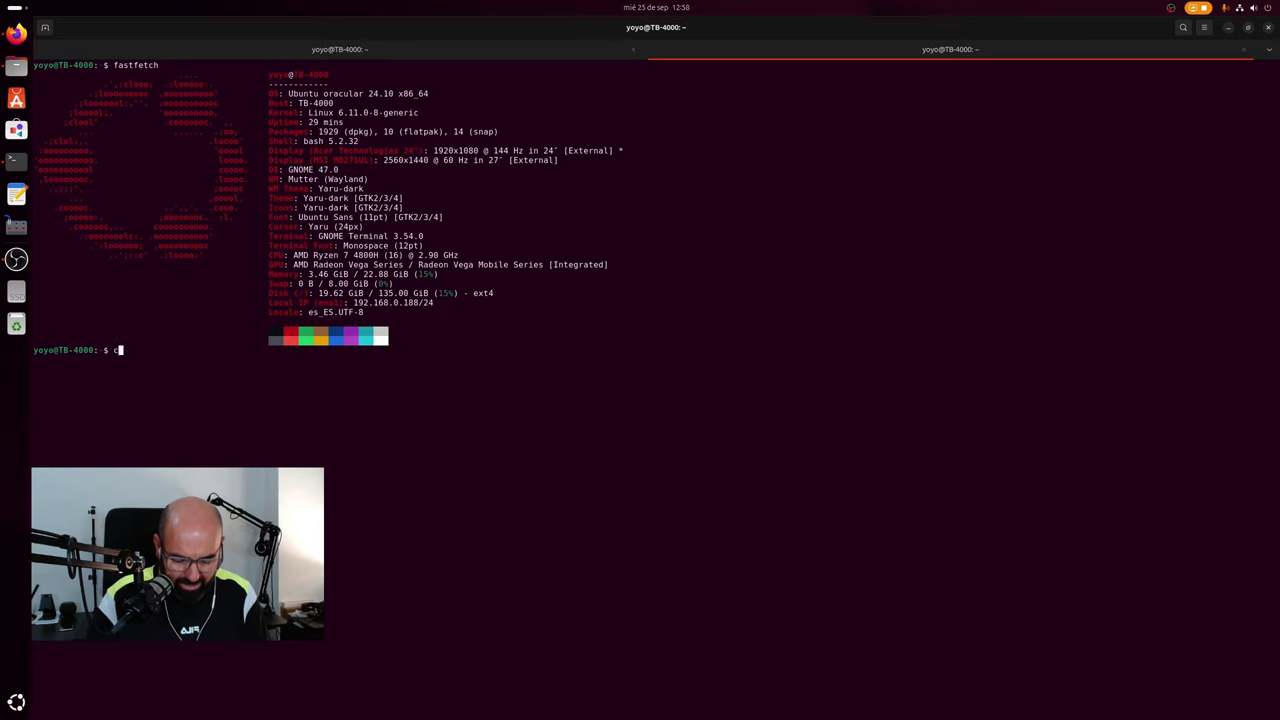
{"action": "type", "text": "at /etc"}
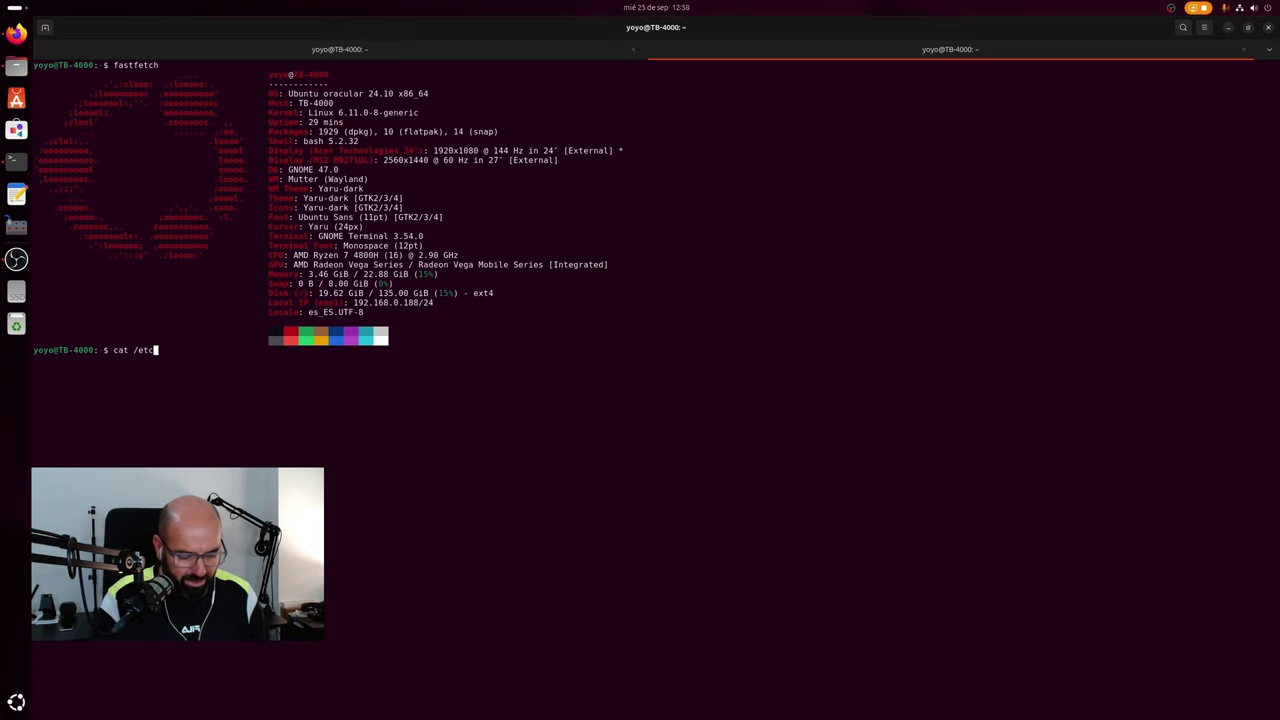
{"action": "type", "text": "/fstab"}
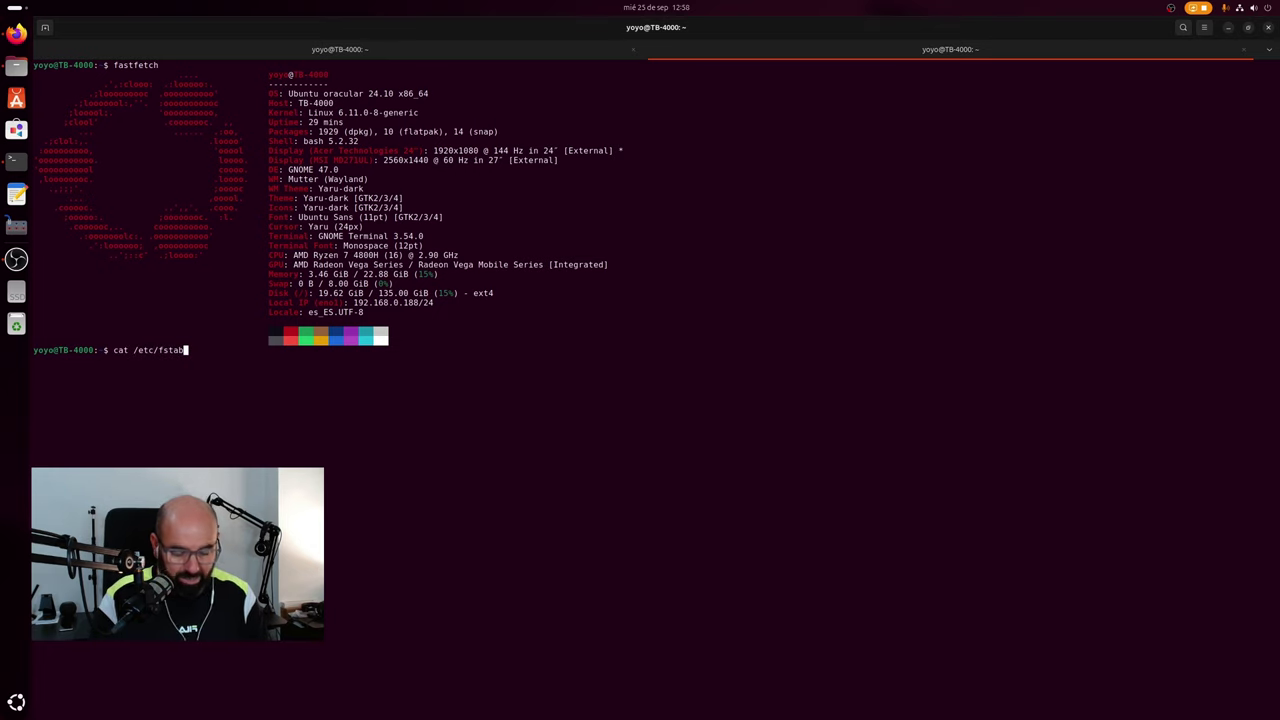
{"action": "key", "text": "Return"}
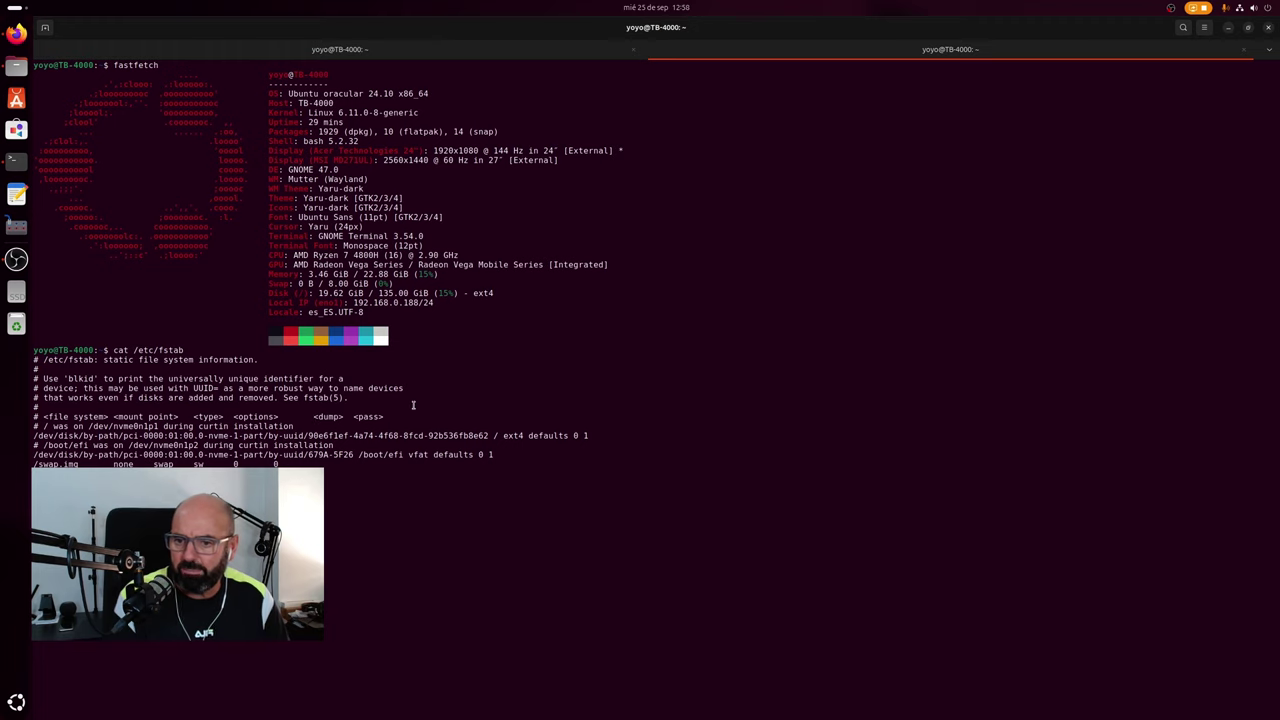
Highlight the root partition entry and the /boot/efi entry in the fstab output to examine how they are mounted.
{"action": "left_click_drag", "start_coordinate": [600, 437], "coordinate": [37, 437]}
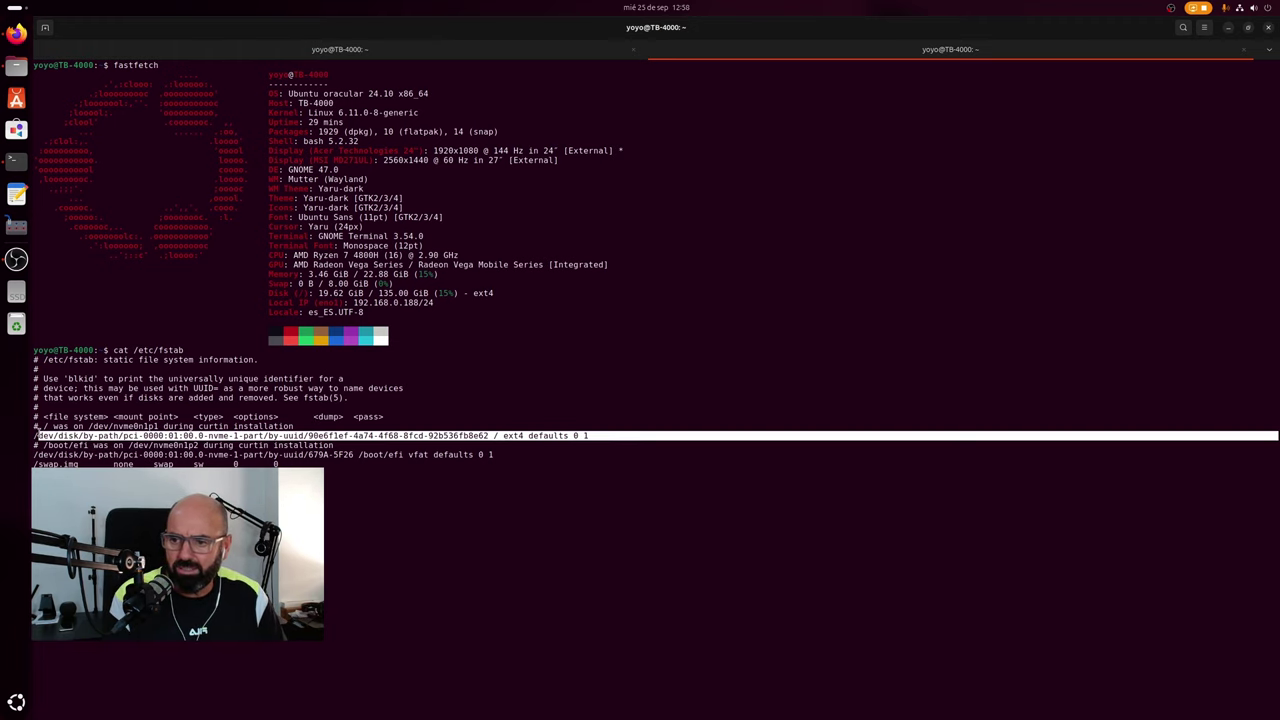
{"action": "left_click", "coordinate": [555, 447]}
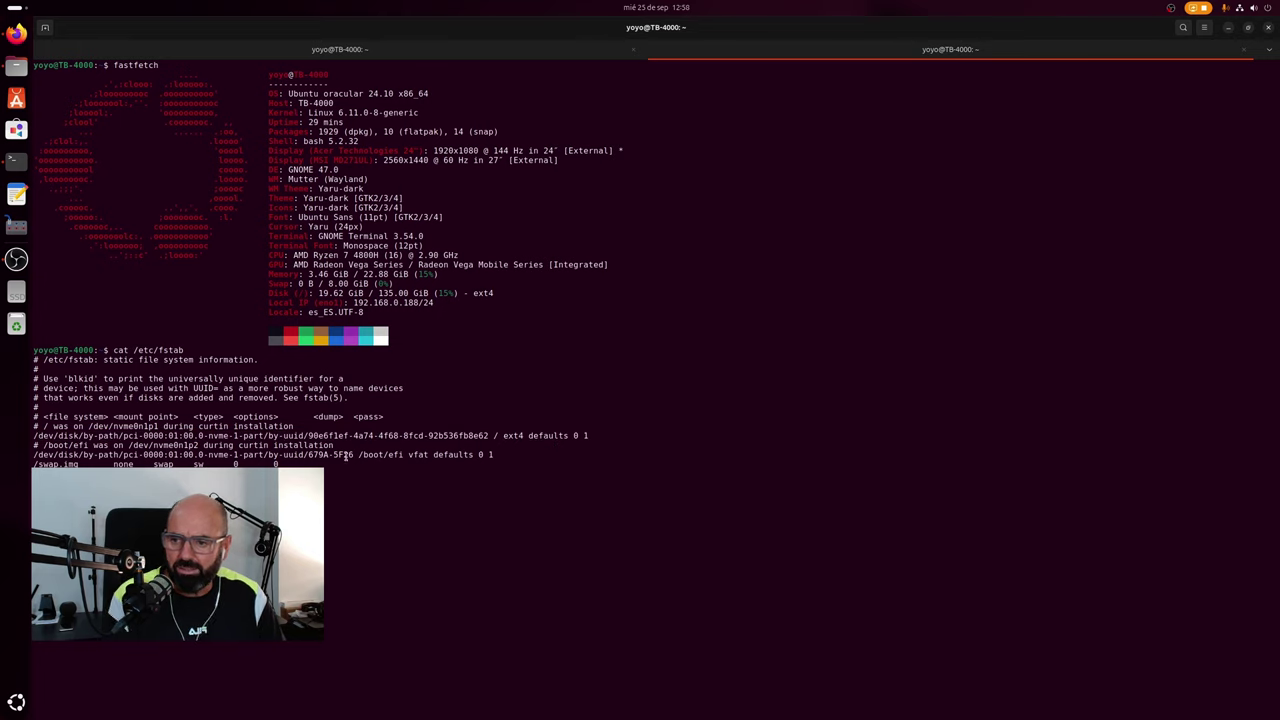
{"action": "left_click_drag", "start_coordinate": [531, 457], "coordinate": [27, 455]}
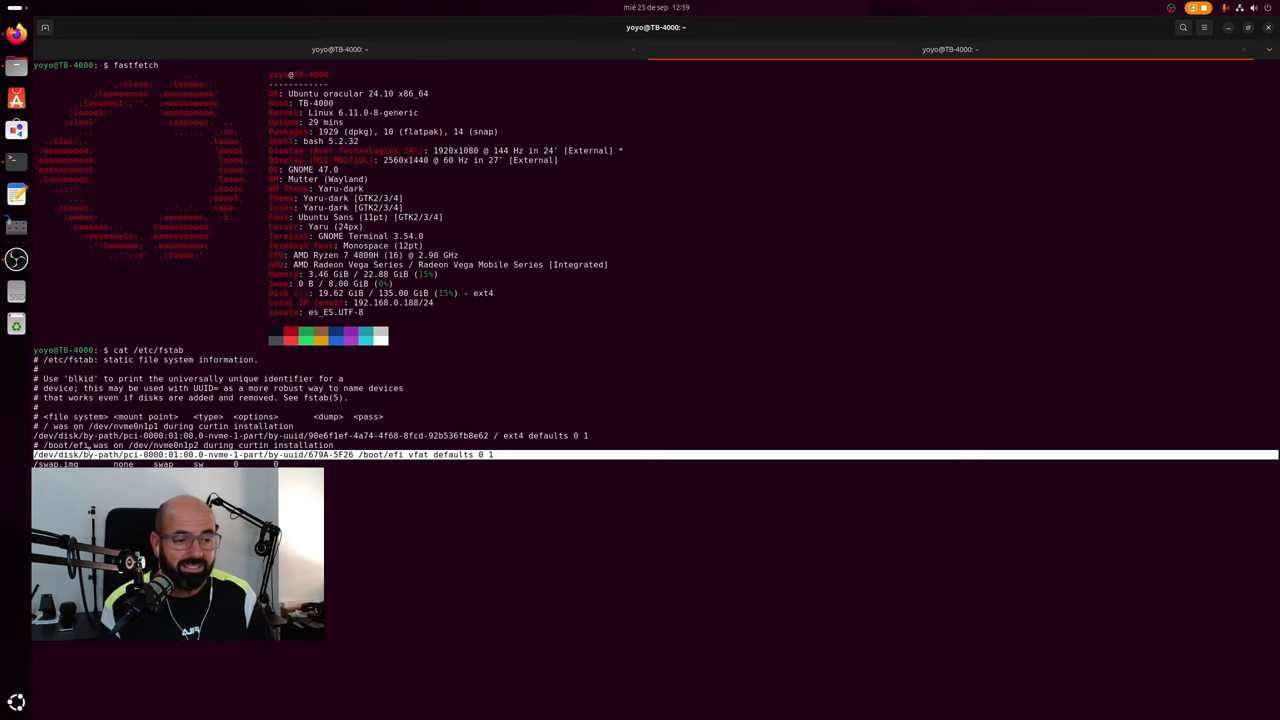
{"action": "left_click", "coordinate": [516, 568]}
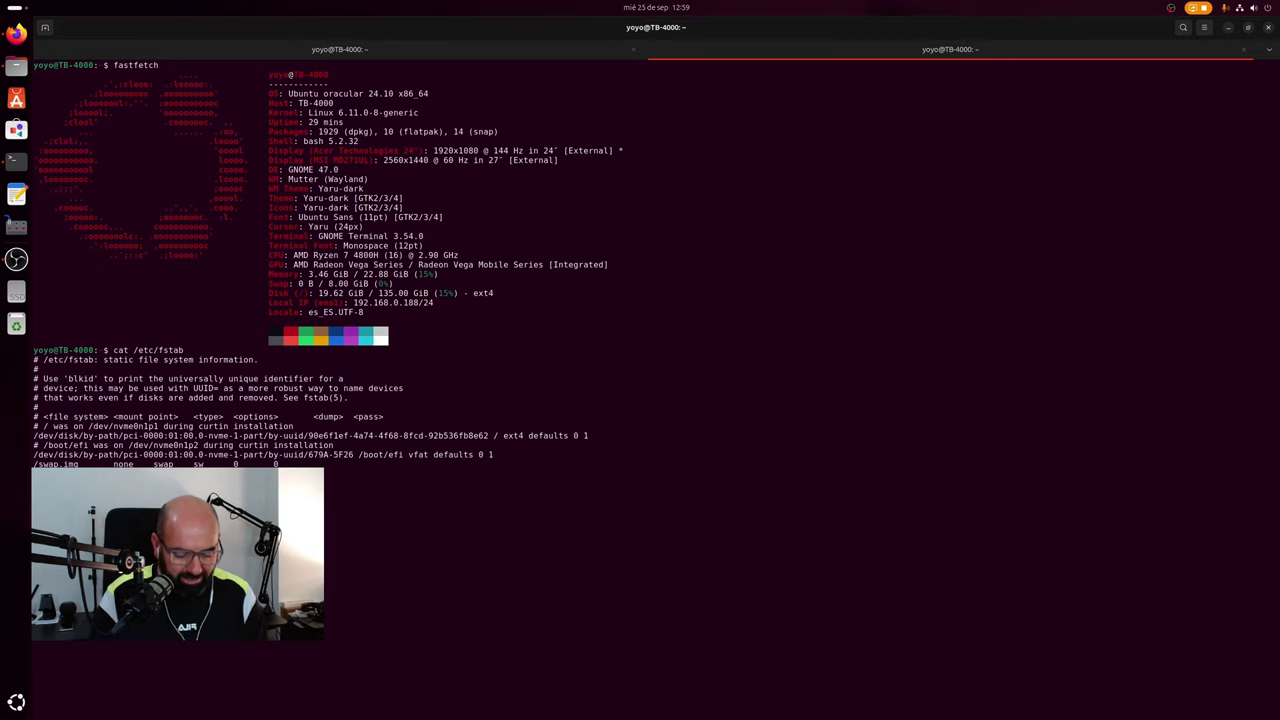
List the audio hardware details with inxi -Aa and show them in an unmaximized, repositioned and enlarged terminal window.
{"action": "key", "text": "Return"}
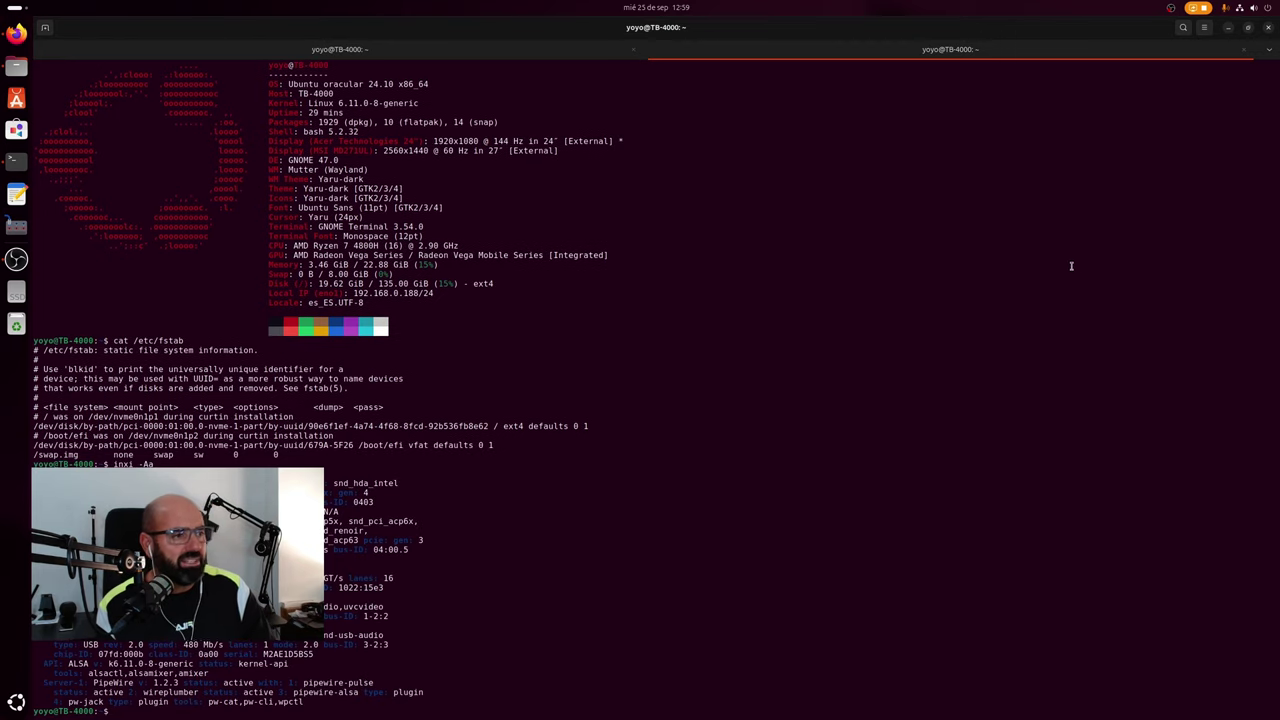
{"action": "left_click", "coordinate": [1249, 29]}
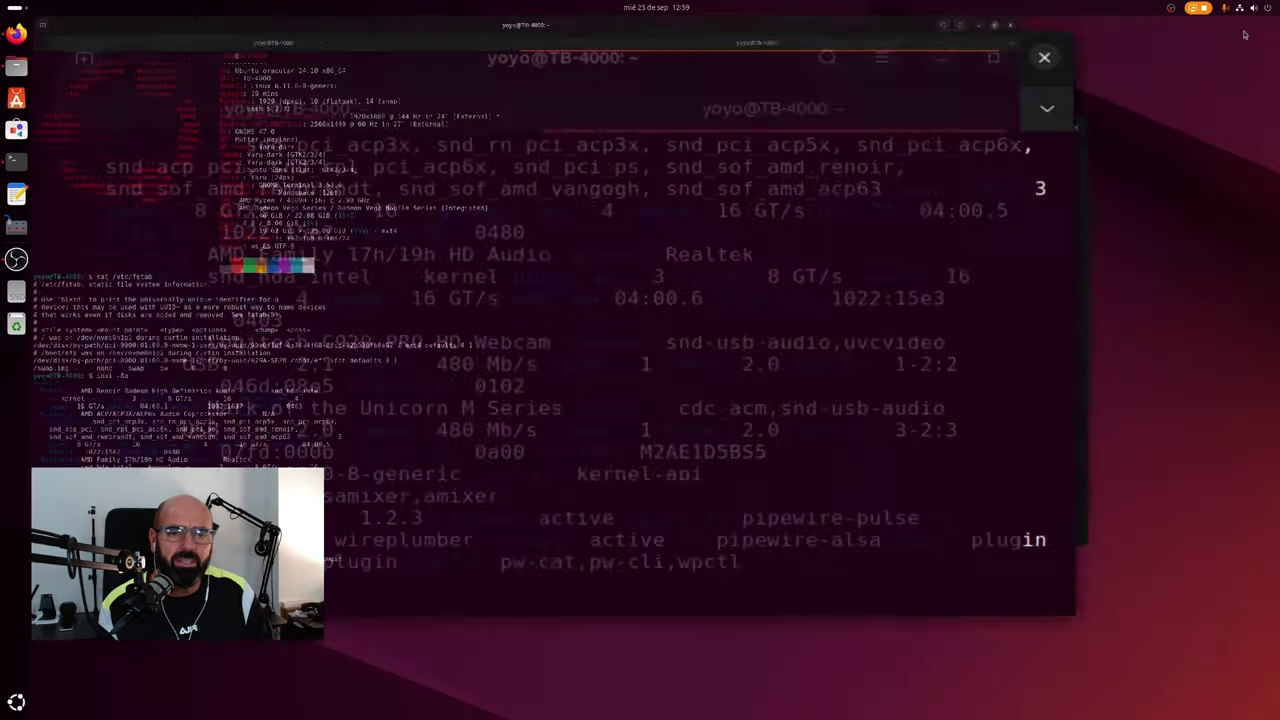
{"action": "left_click_drag", "start_coordinate": [255, 37], "coordinate": [549, 67]}
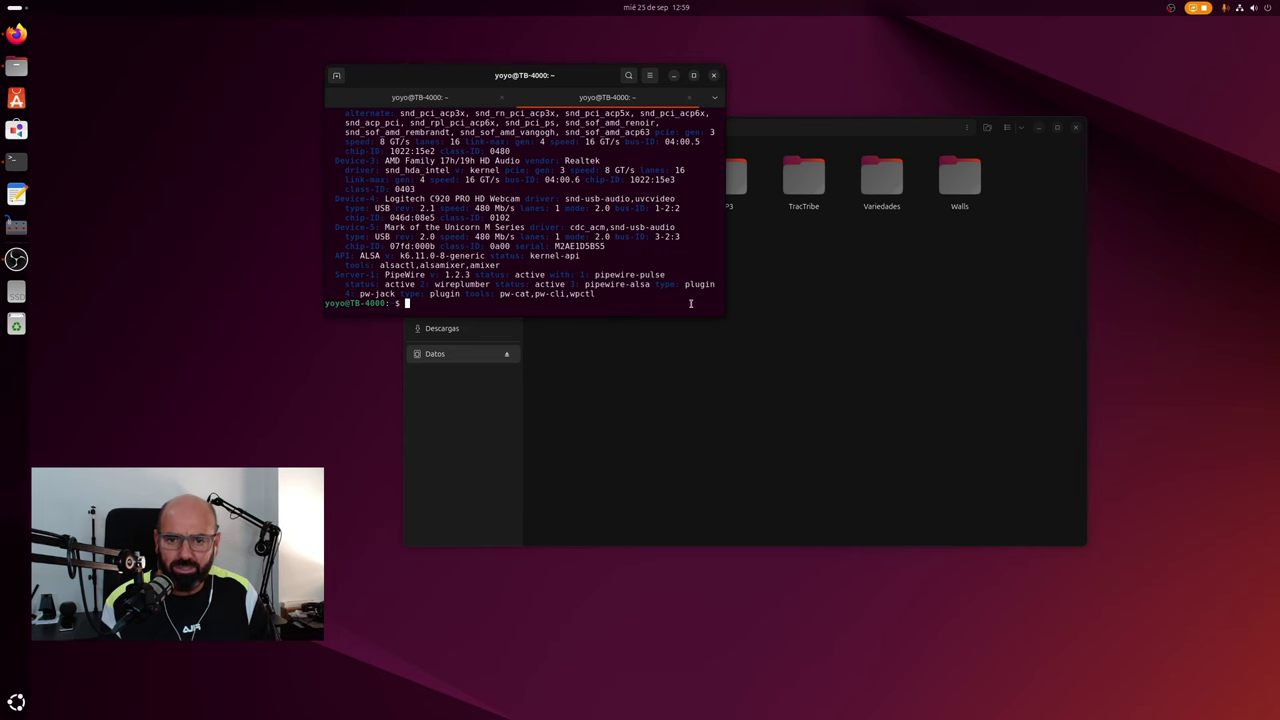
{"action": "left_click_drag", "start_coordinate": [729, 315], "coordinate": [1276, 545]}
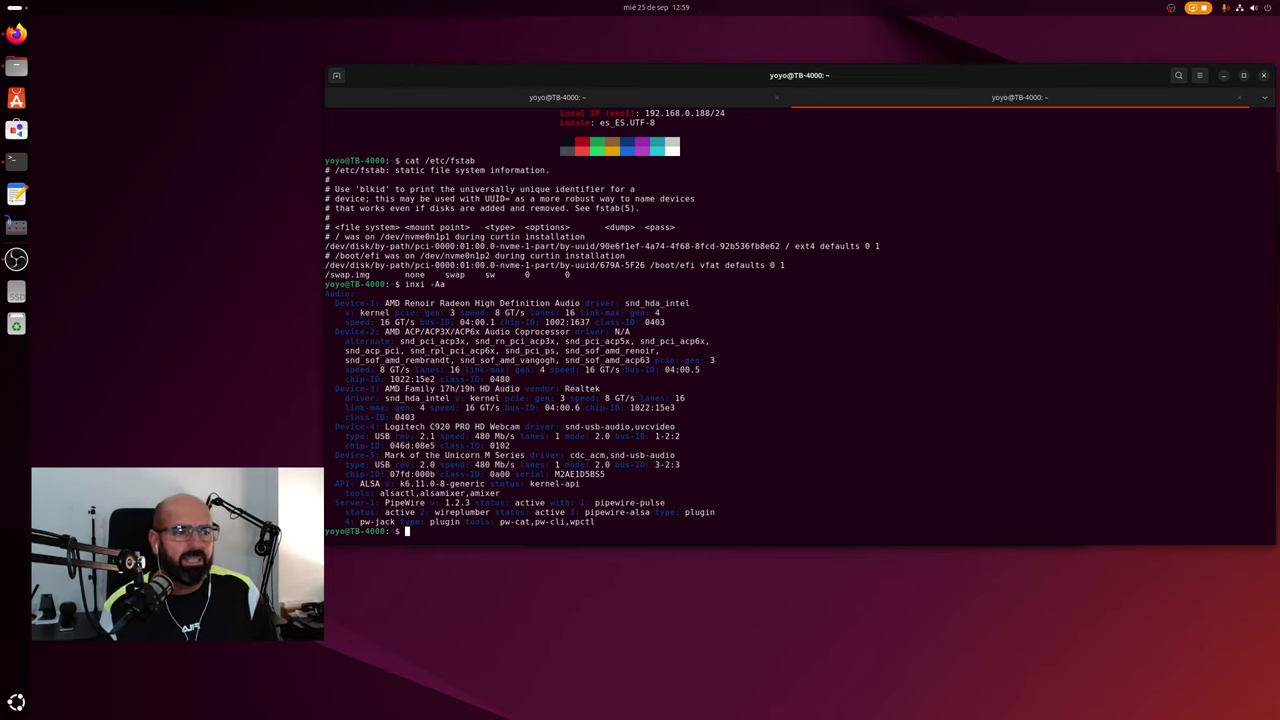
Minimize the terminal and look through the installed applications, returning to the workspace with the file manager.
{"action": "left_click", "coordinate": [1221, 76]}
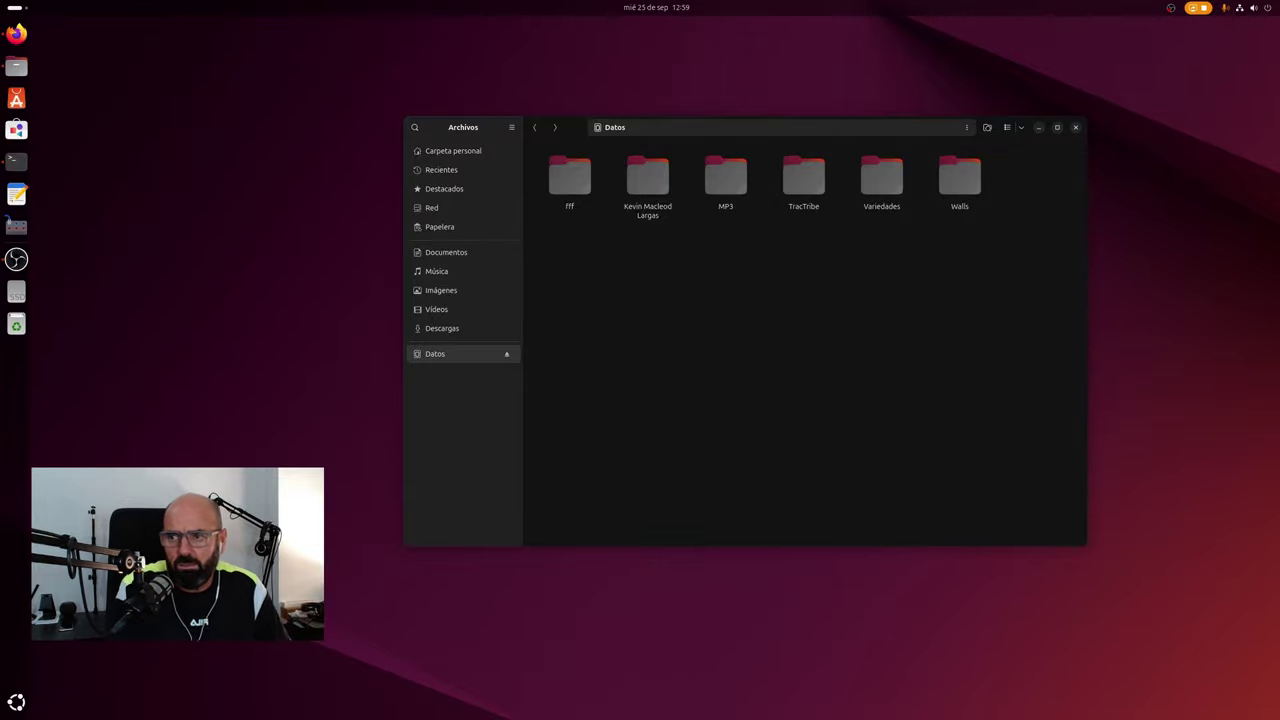
{"action": "left_click", "coordinate": [16, 701]}
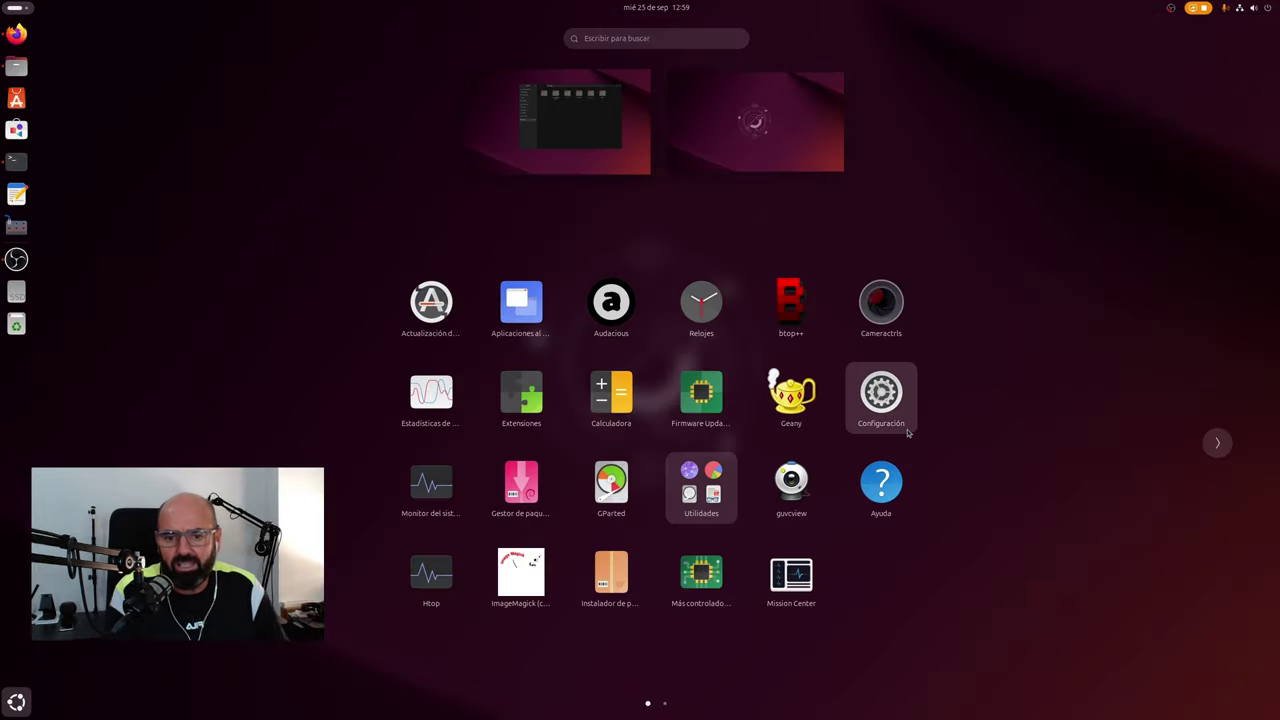
{"action": "scroll", "coordinate": [893, 420], "scroll_direction": "down", "scroll_amount": 1}
{"action": "scroll", "coordinate": [893, 420], "scroll_direction": "up", "scroll_amount": 1}
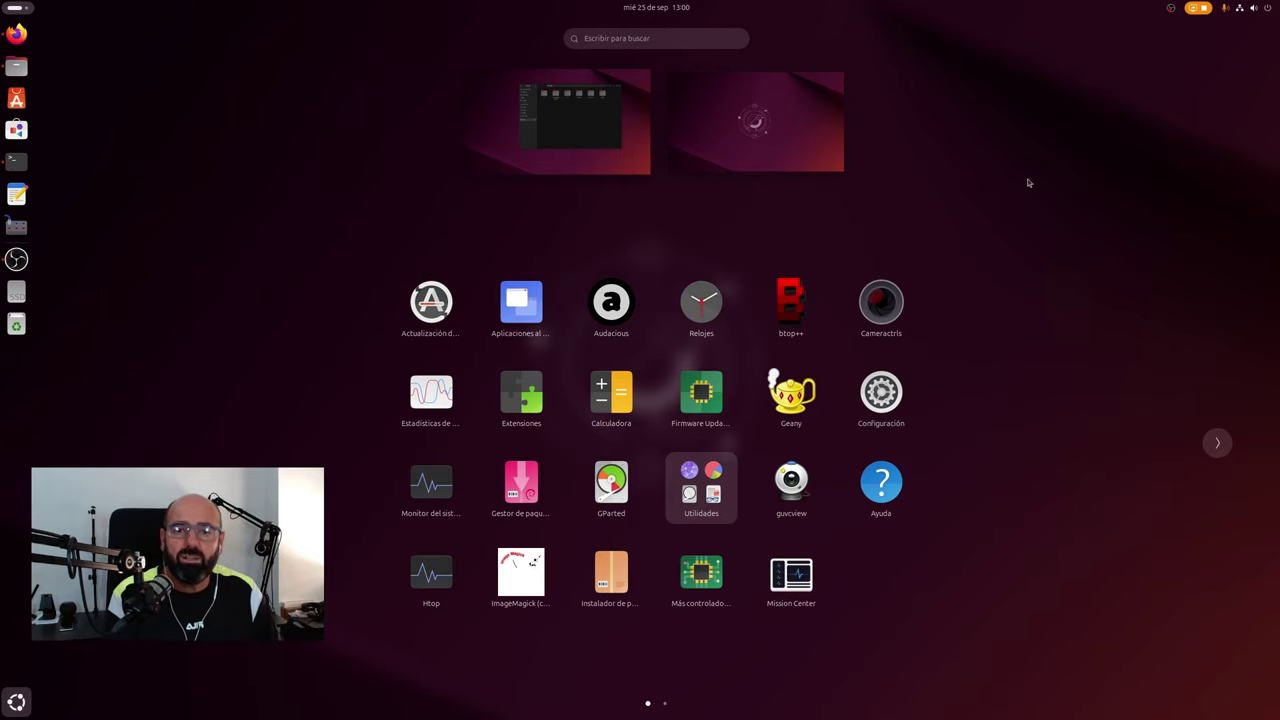
{"action": "left_click", "coordinate": [580, 136]}
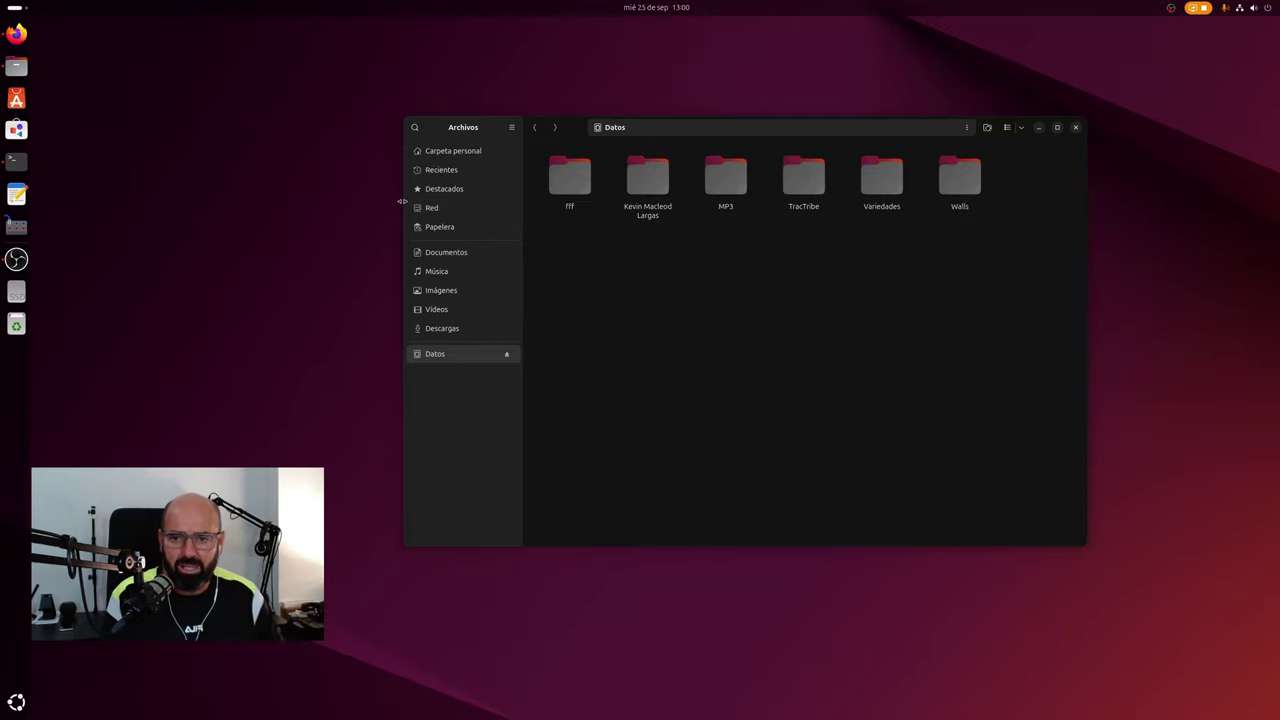
Go to the home folder in the repositioned file manager window and open the file manager's preferences.
{"action": "left_click_drag", "start_coordinate": [671, 133], "coordinate": [599, 123]}
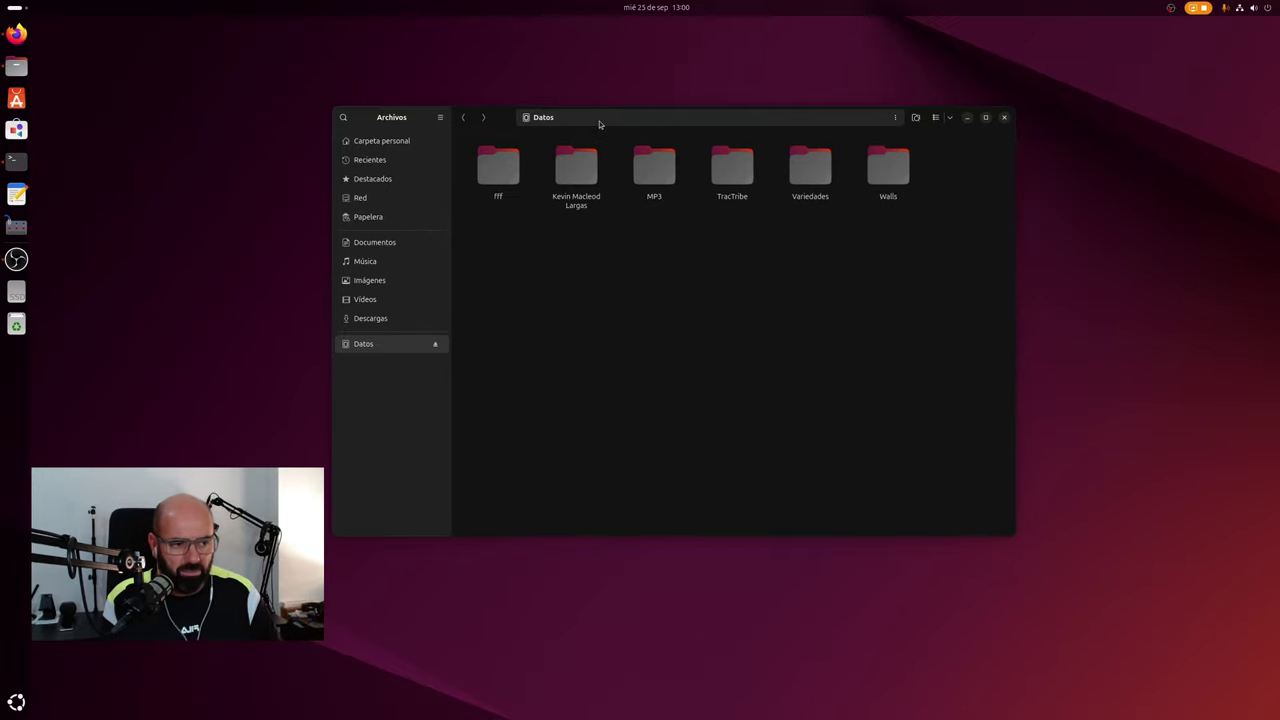
{"action": "left_click", "coordinate": [400, 143]}
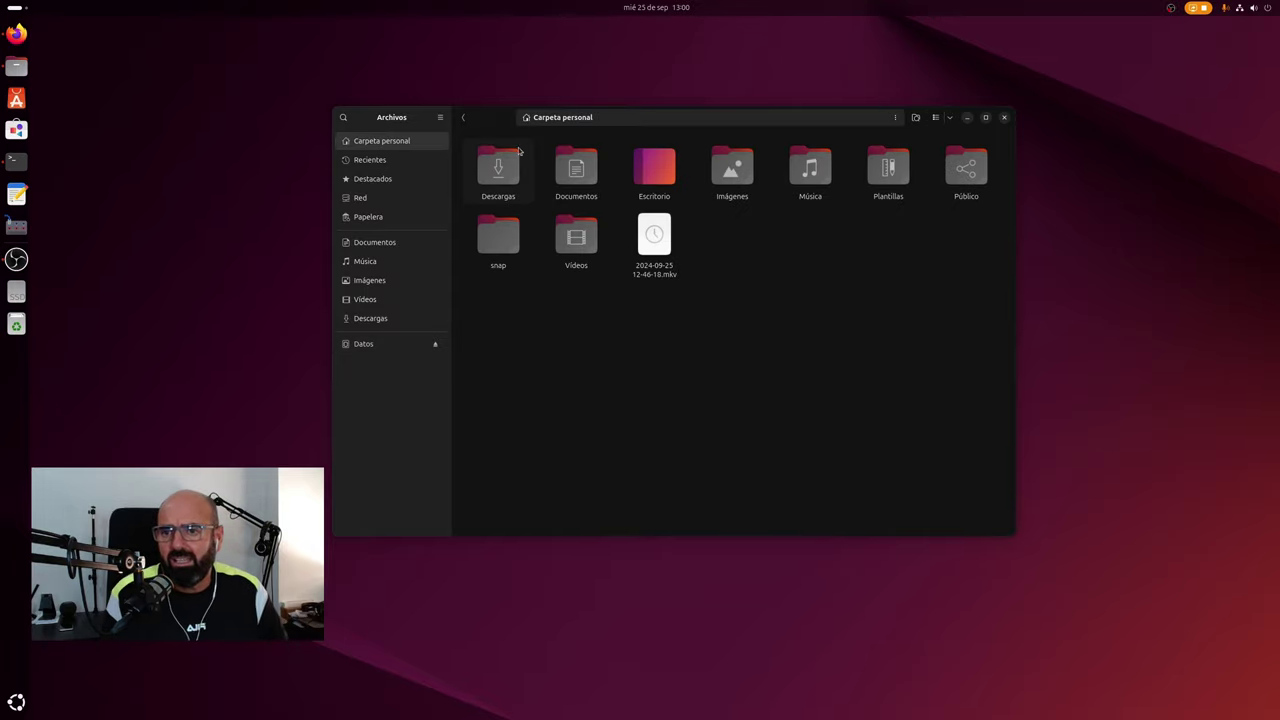
{"action": "left_click", "coordinate": [440, 117]}
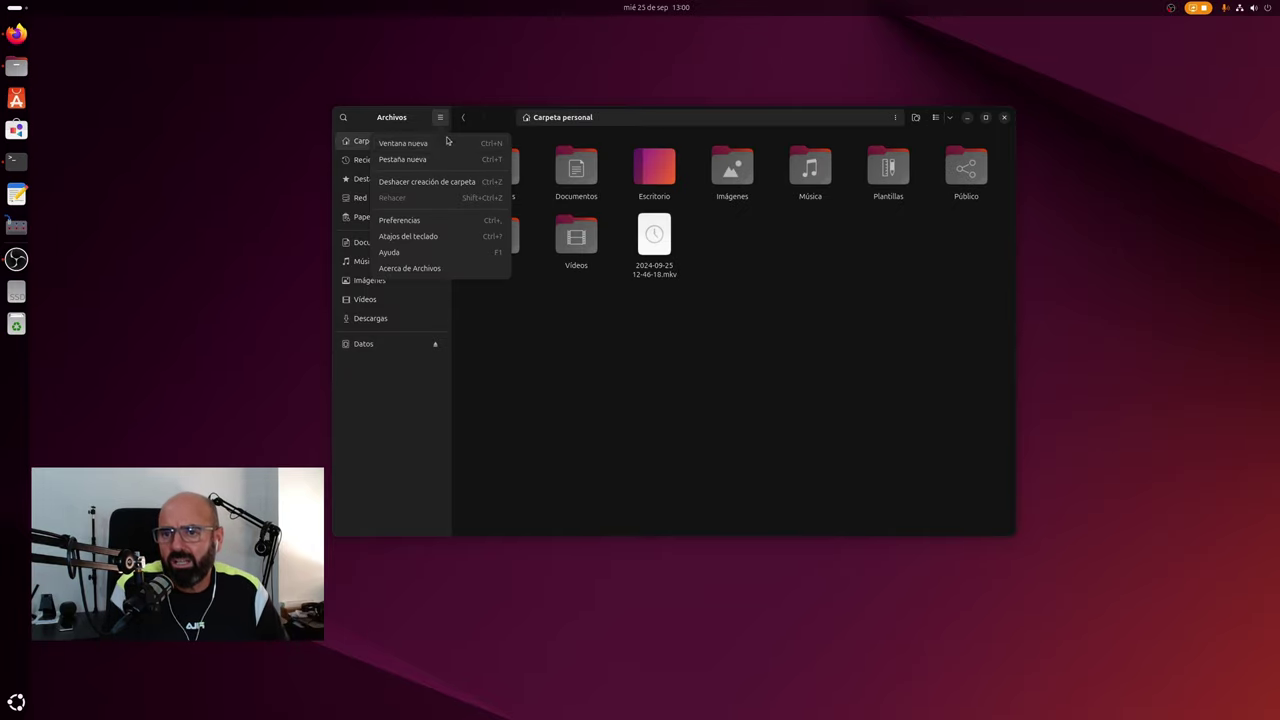
{"action": "left_click", "coordinate": [421, 219]}
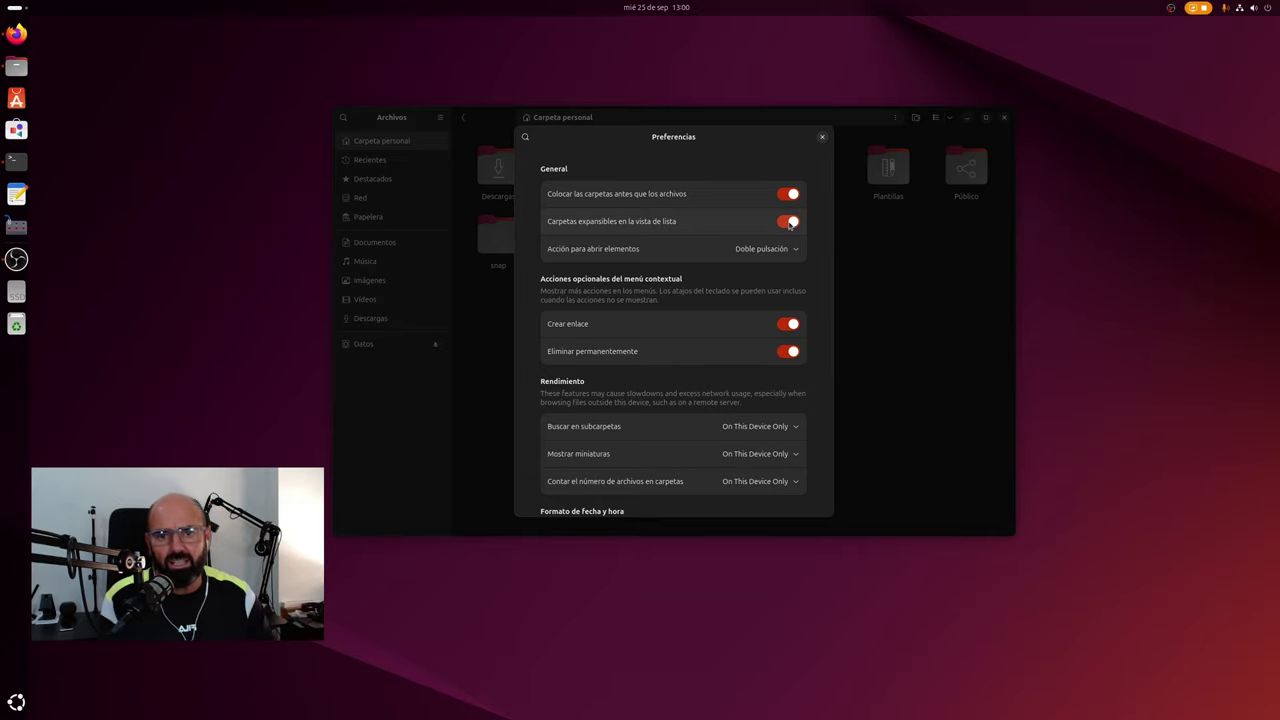
Close the file manager's preferences and enlarge the icons in the home folder by one size.
{"action": "left_click", "coordinate": [821, 138]}
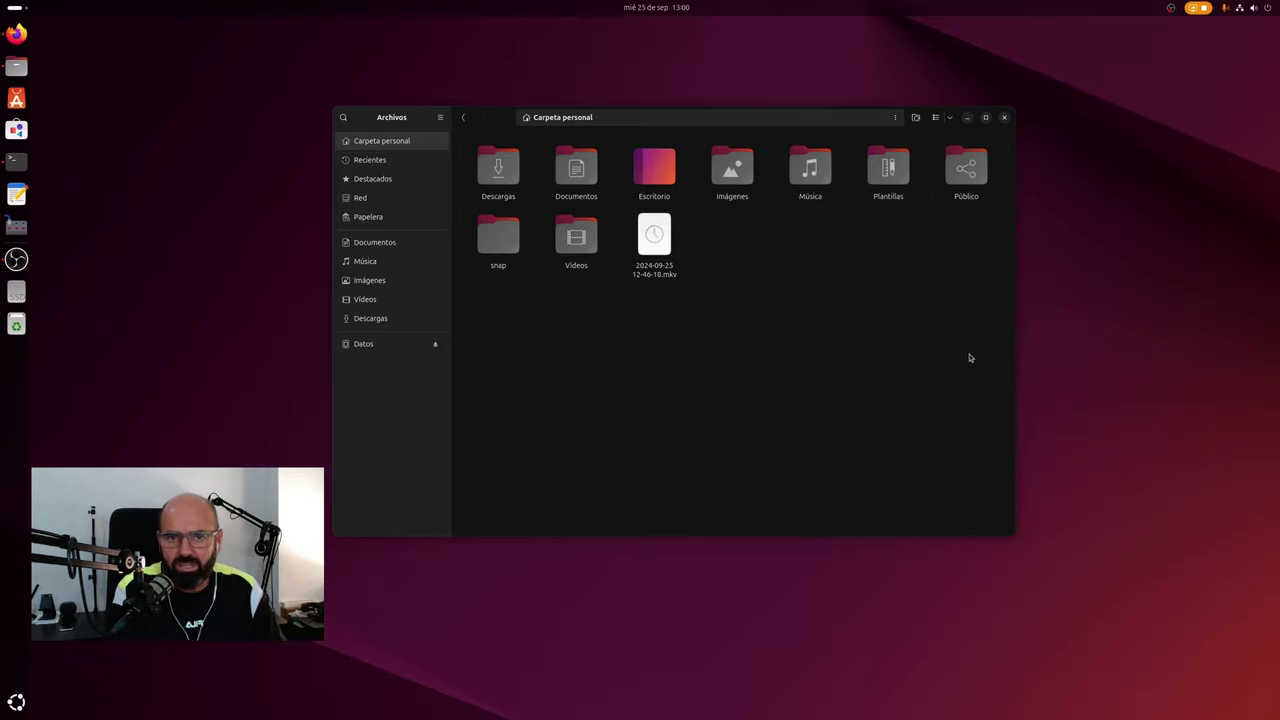
{"action": "left_click", "coordinate": [949, 117]}
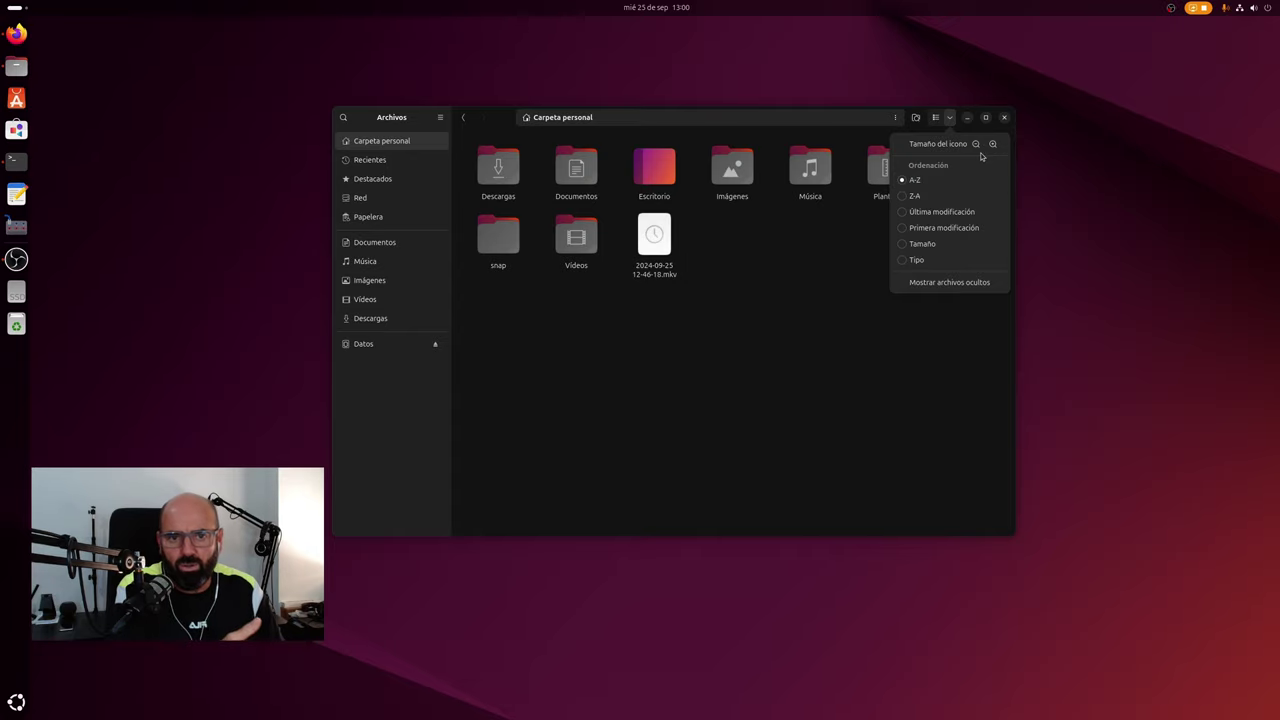
{"action": "left_click", "coordinate": [992, 144]}
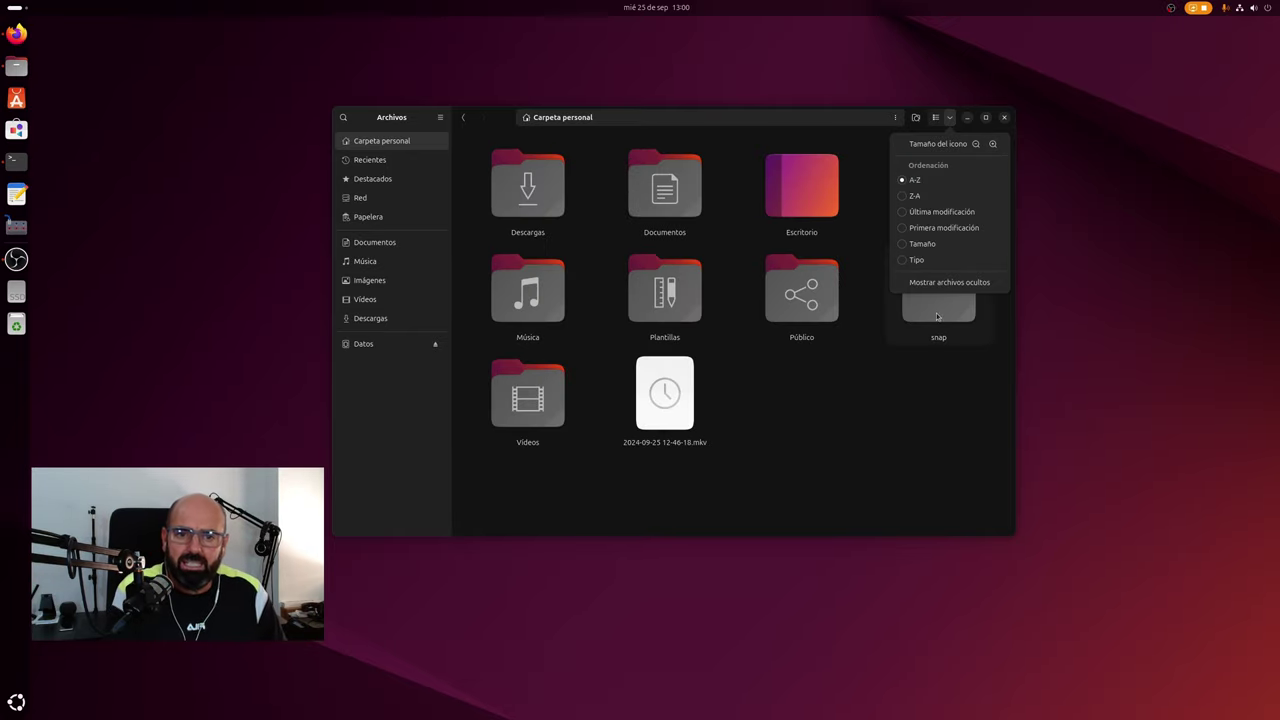
Switch the home folder to list view and back to the icon grid.
{"action": "left_click", "coordinate": [917, 121]}
{"action": "left_click", "coordinate": [936, 118]}
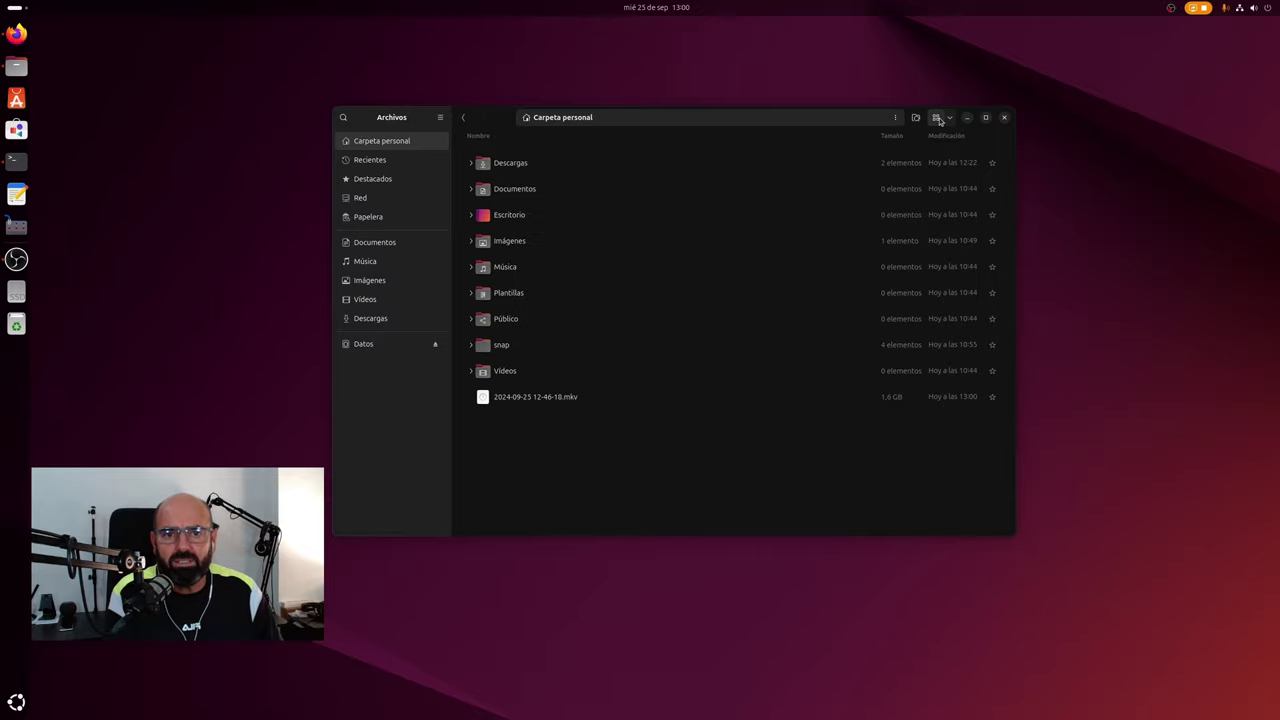
{"action": "left_click", "coordinate": [936, 118]}
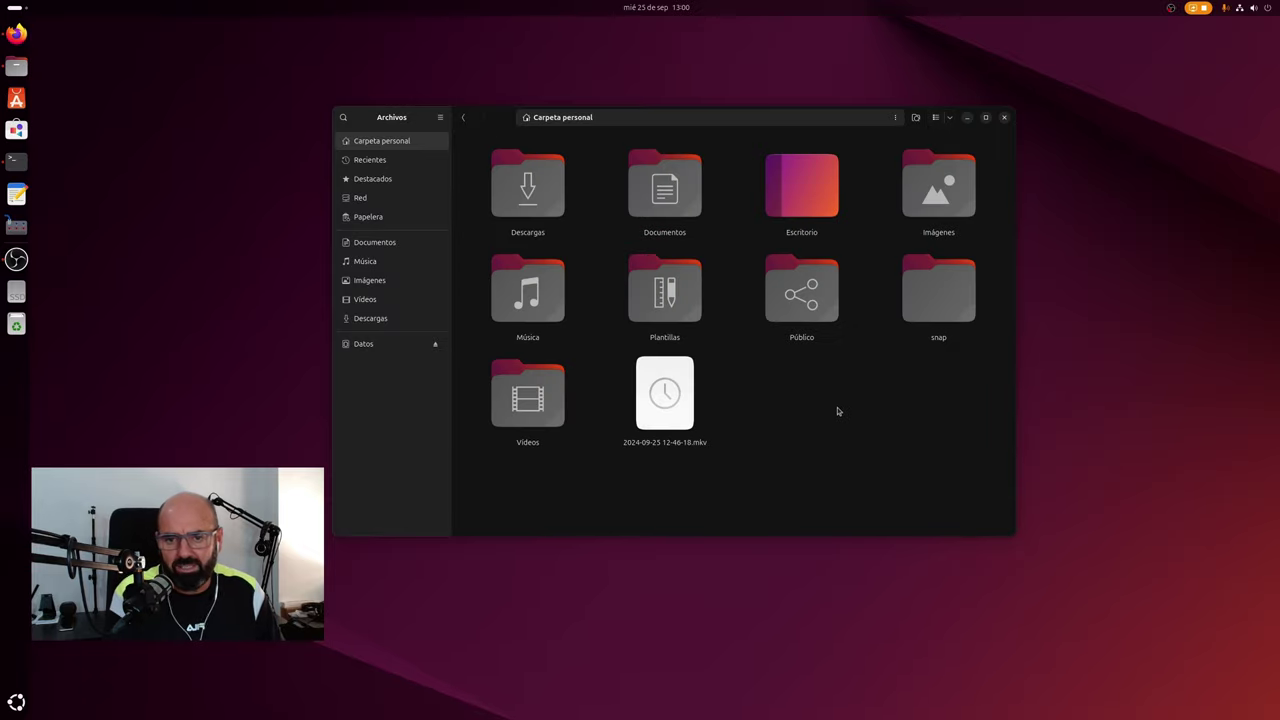
Minimize the file manager and review Flatpak's Ubuntu Quick Setup page in Firefox down to the Flathub repository command, minimizing the browser when done.
{"action": "left_click", "coordinate": [967, 119]}
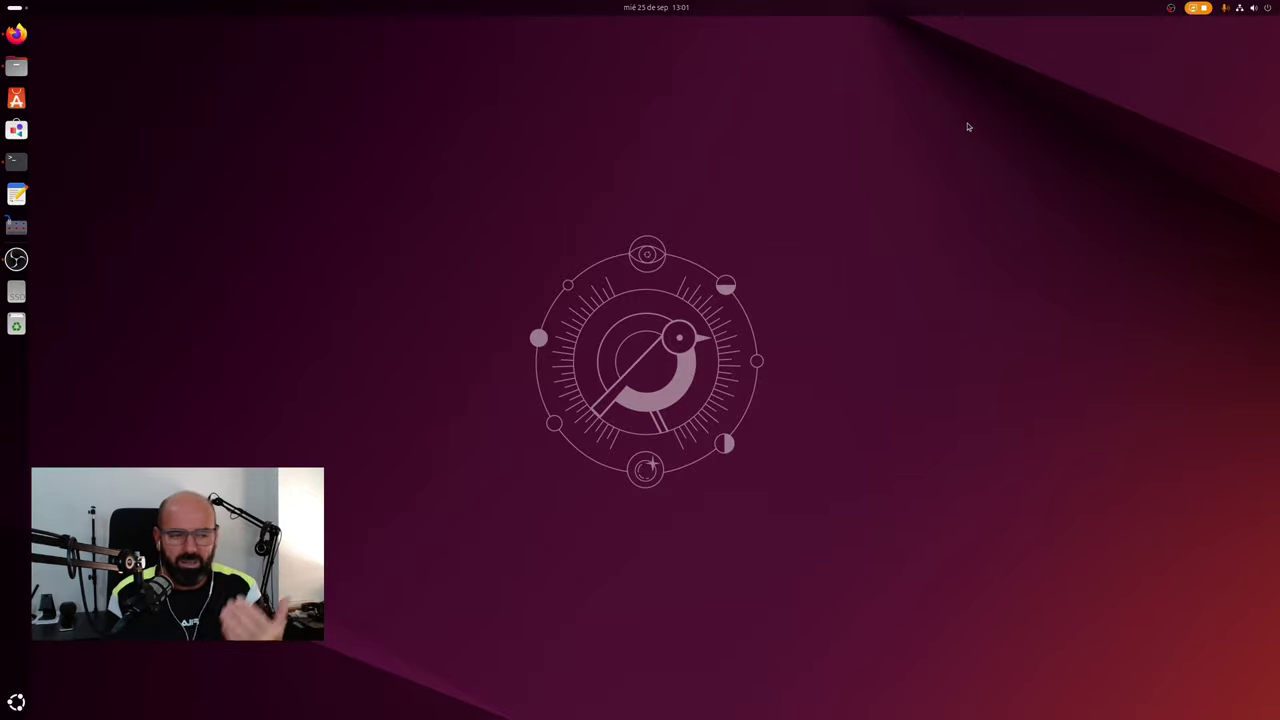
{"action": "left_click", "coordinate": [27, 38]}
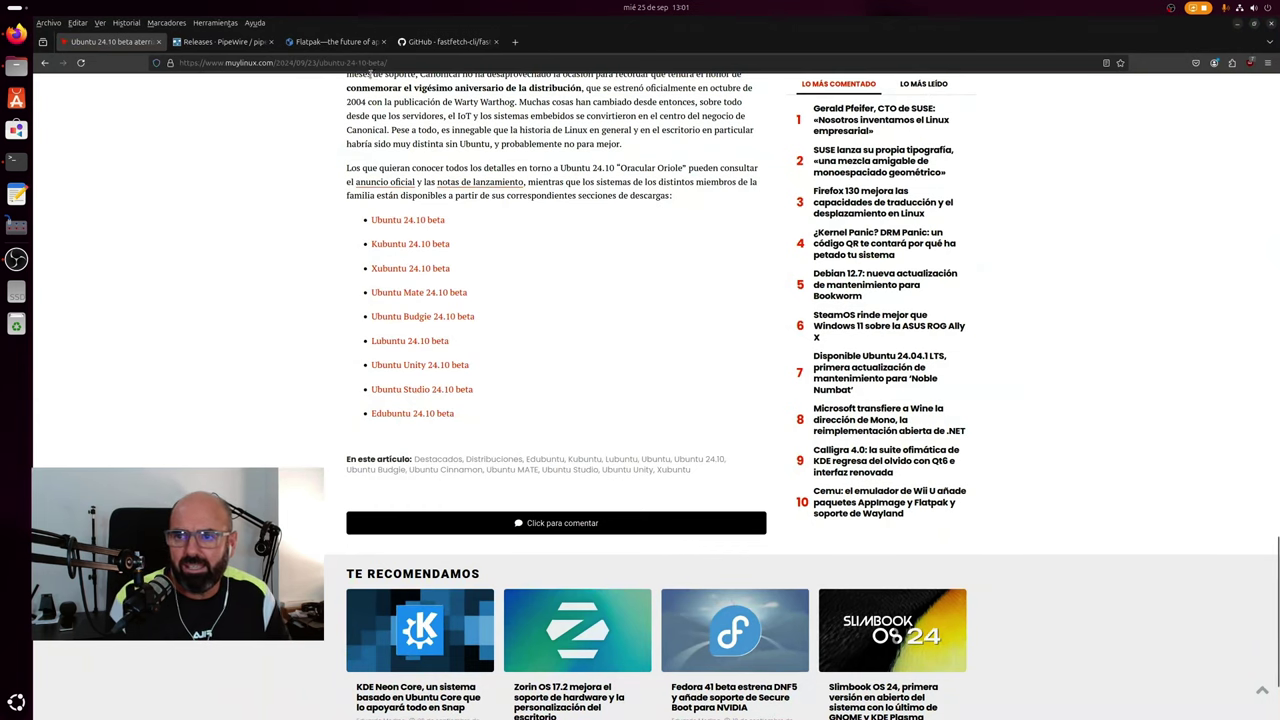
{"action": "left_click", "coordinate": [335, 41]}
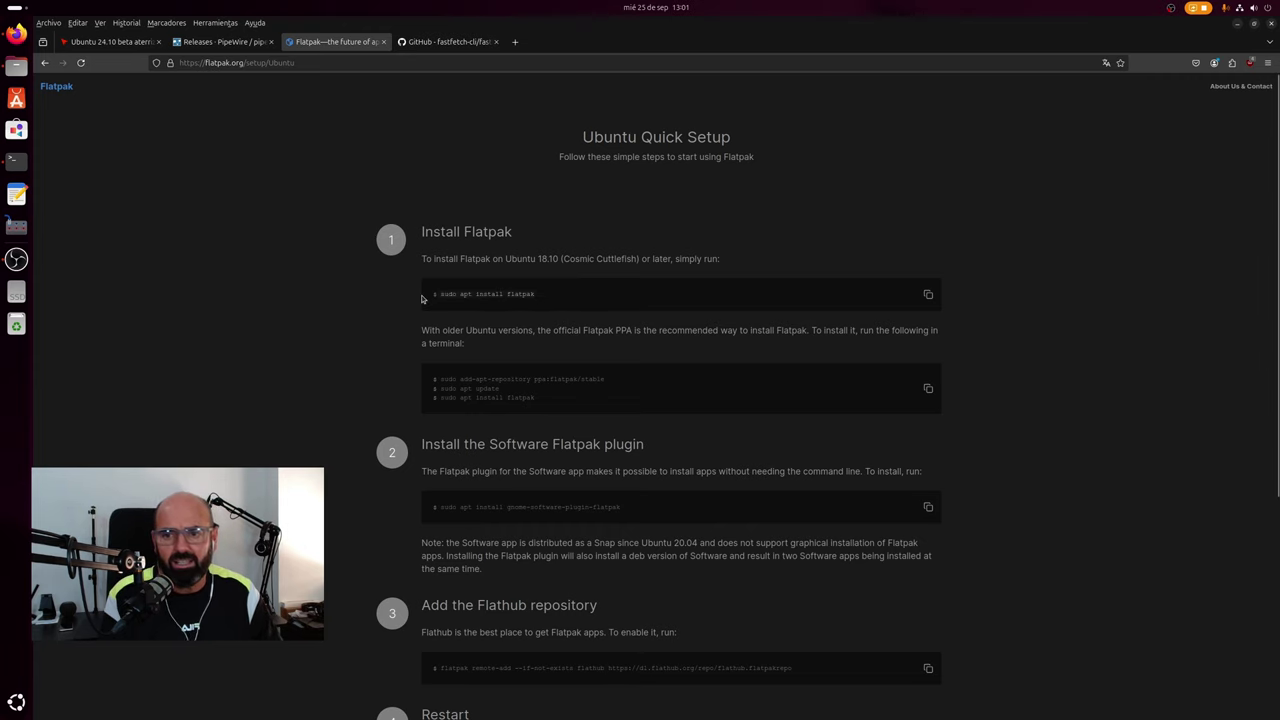
{"action": "scroll", "coordinate": [635, 399], "scroll_direction": "down", "scroll_amount": 3}
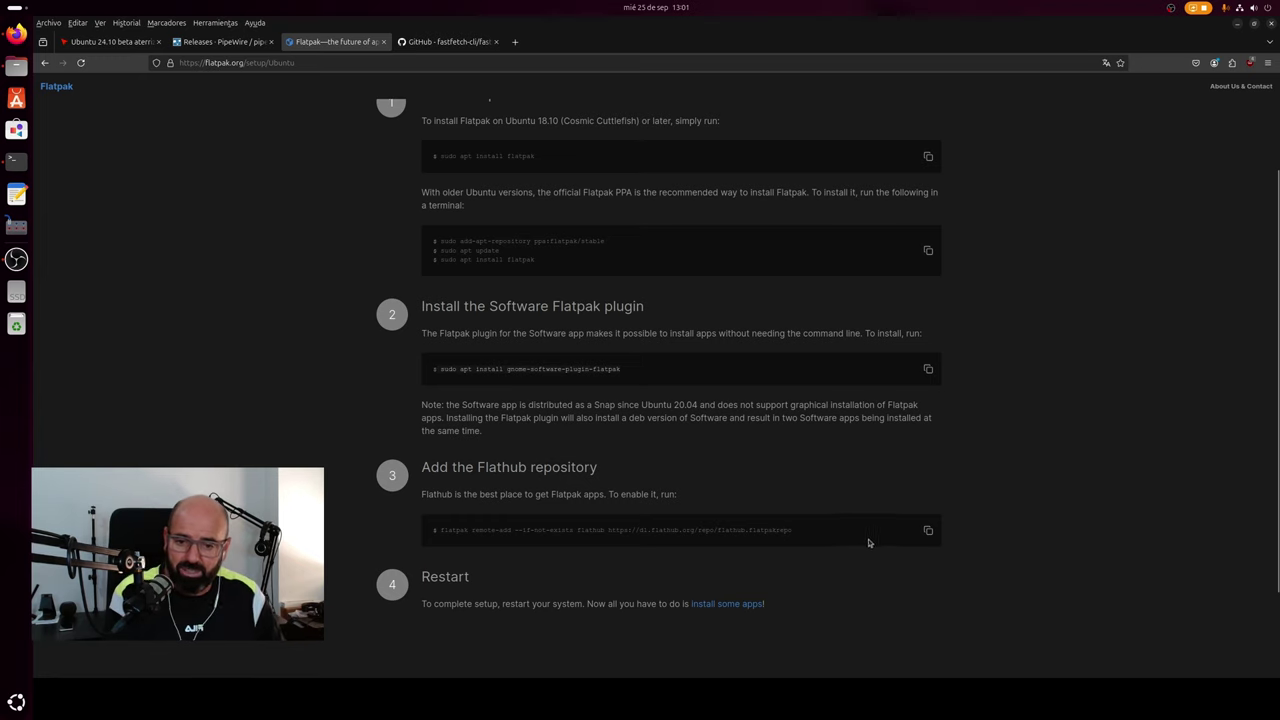
{"action": "left_click_drag", "start_coordinate": [829, 536], "coordinate": [470, 490]}
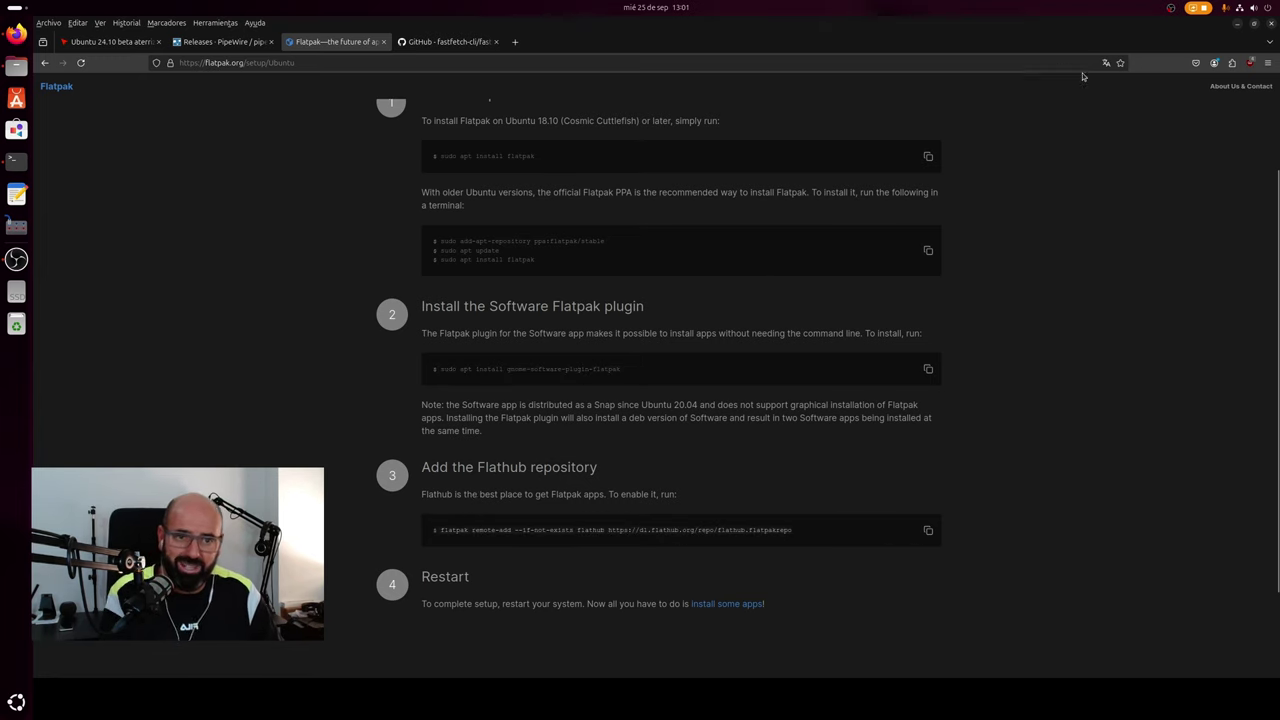
{"action": "left_click", "coordinate": [1237, 23]}
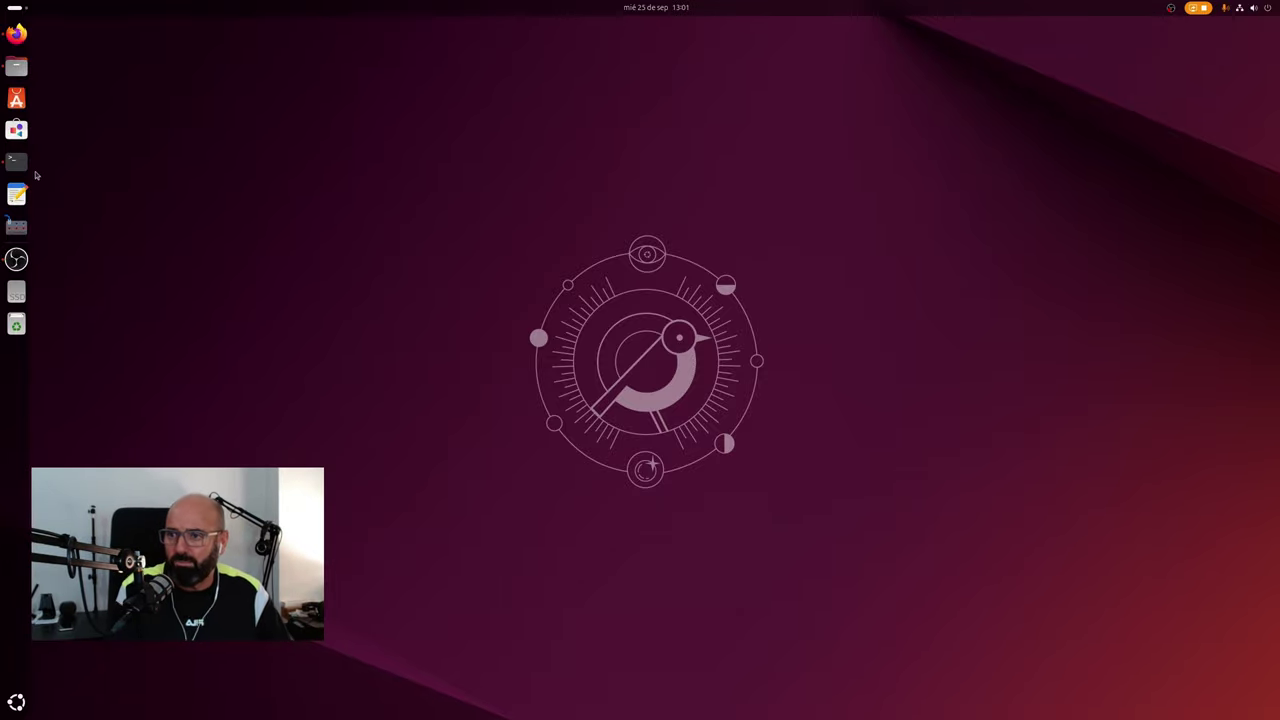
Bring back the file manager and open the Capturas de pantalla folder inside Imágenes.
{"action": "left_click", "coordinate": [17, 66]}
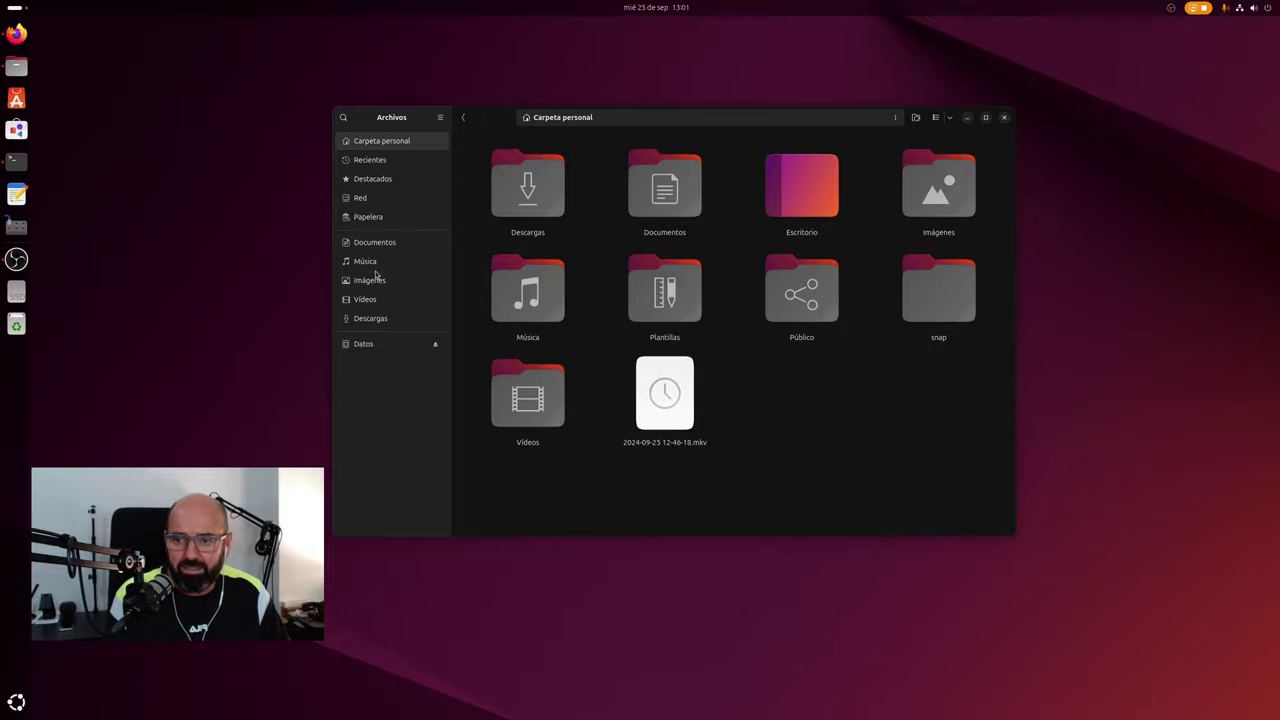
{"action": "left_click", "coordinate": [372, 280]}
{"action": "double_click", "coordinate": [531, 199]}
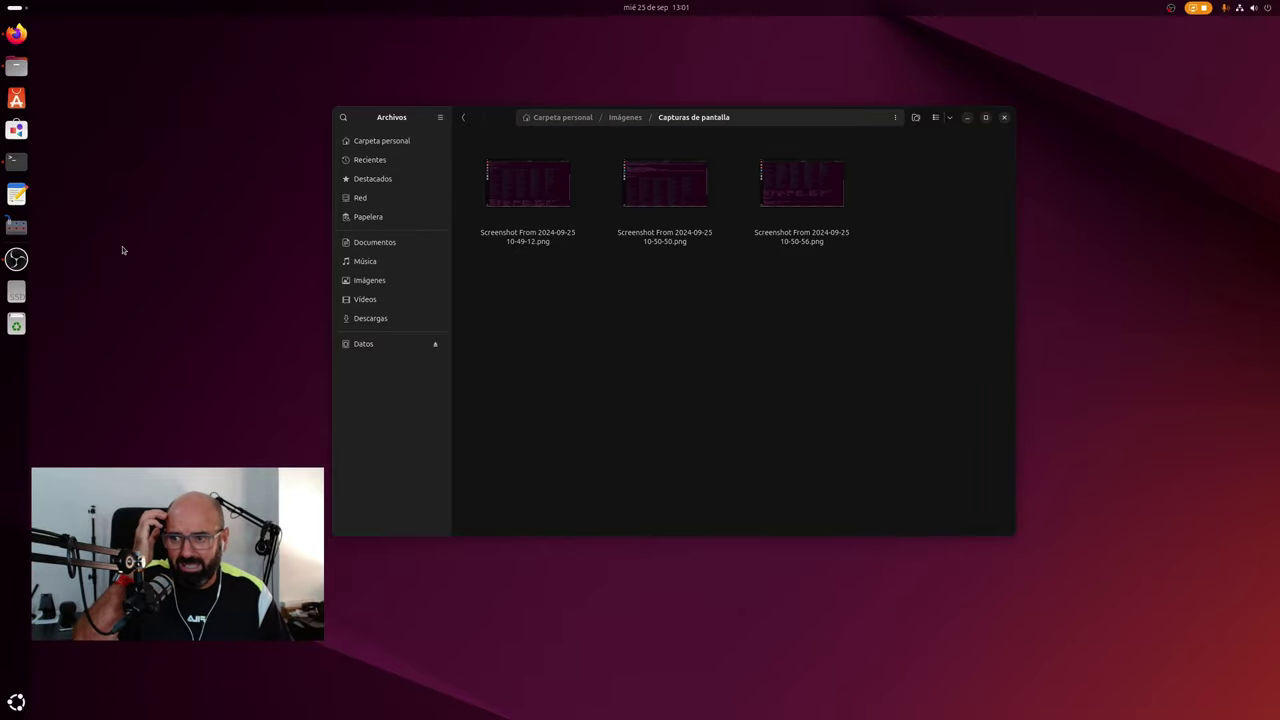
Switch to the terminal and check the installed APT version with apt -v.
{"action": "left_click", "coordinate": [16, 161]}
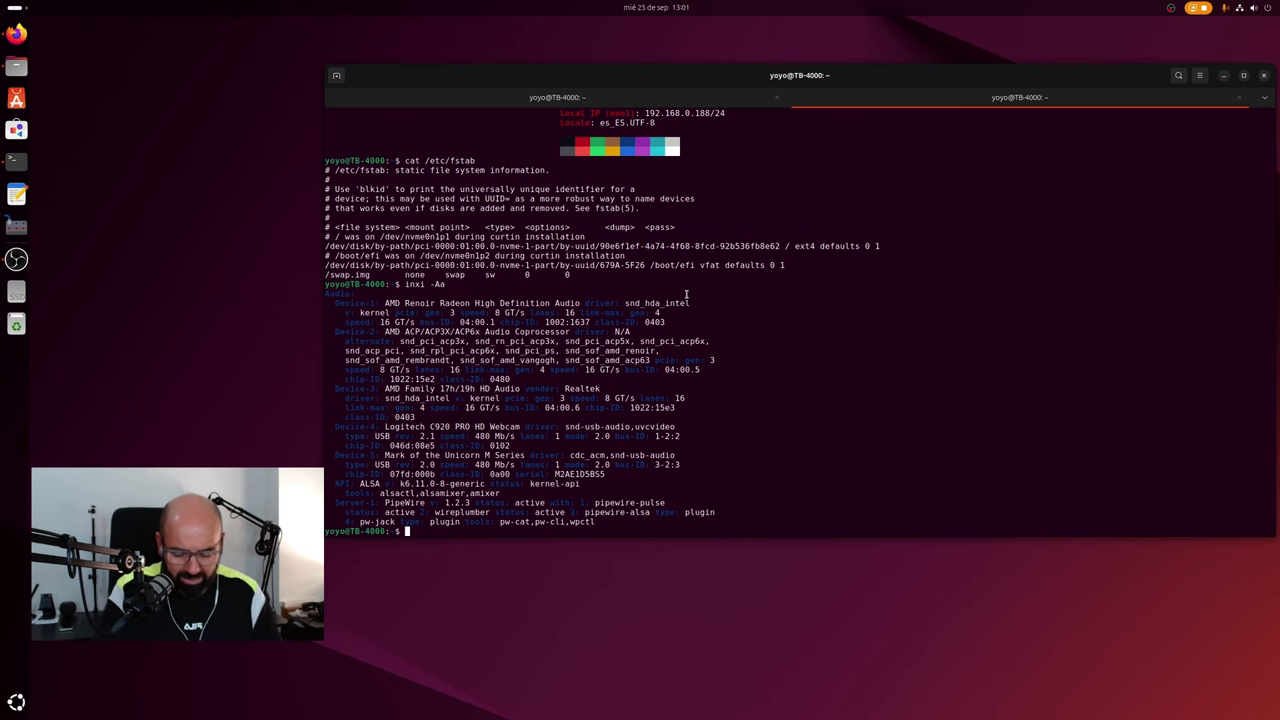
{"action": "type", "text": "apt -v"}
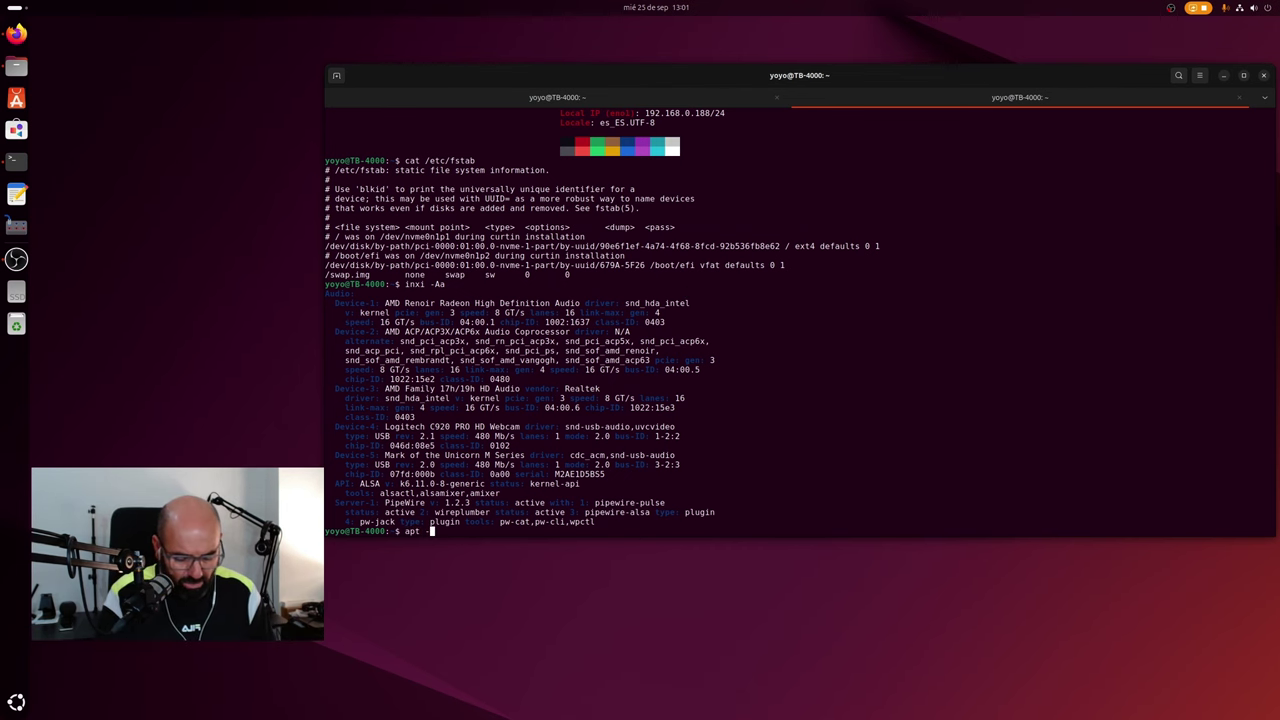
{"action": "key", "text": "Return"}
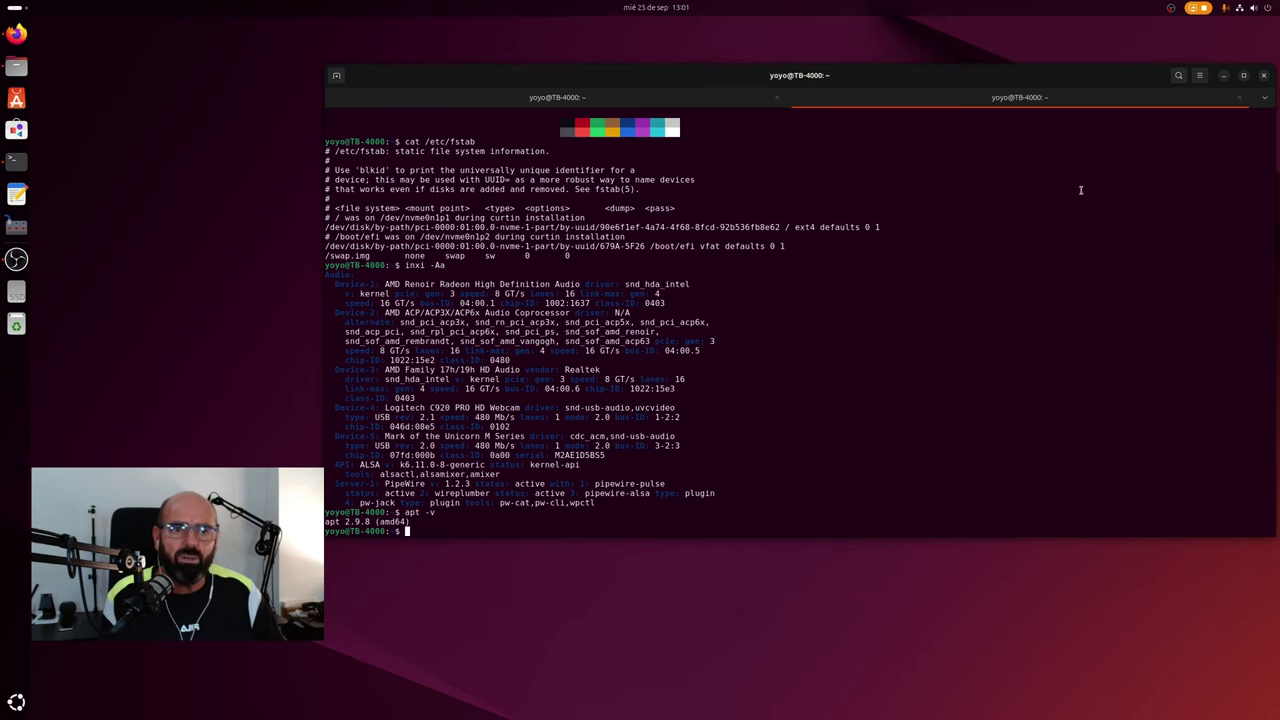
Enlarge the terminal text by two zoom levels and maximize the terminal window.
{"action": "left_click", "coordinate": [1199, 75]}
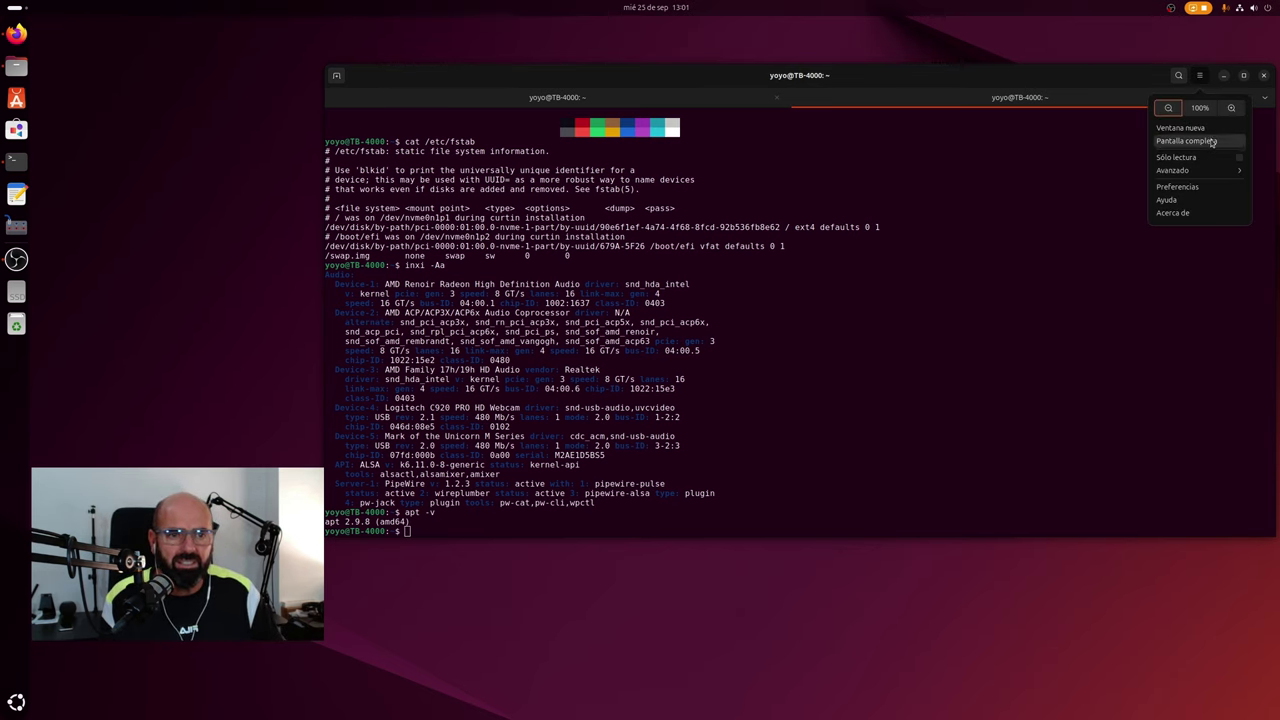
{"action": "left_click", "coordinate": [1232, 108]}
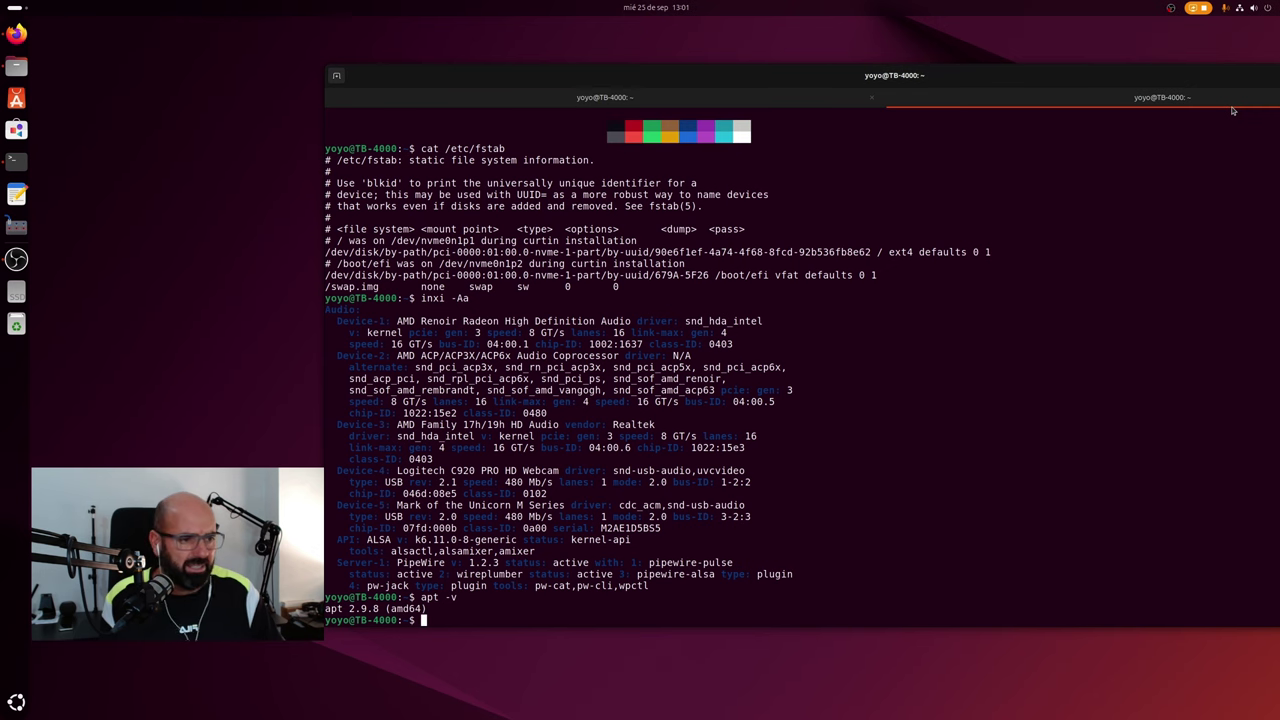
{"action": "double_click", "coordinate": [958, 78]}
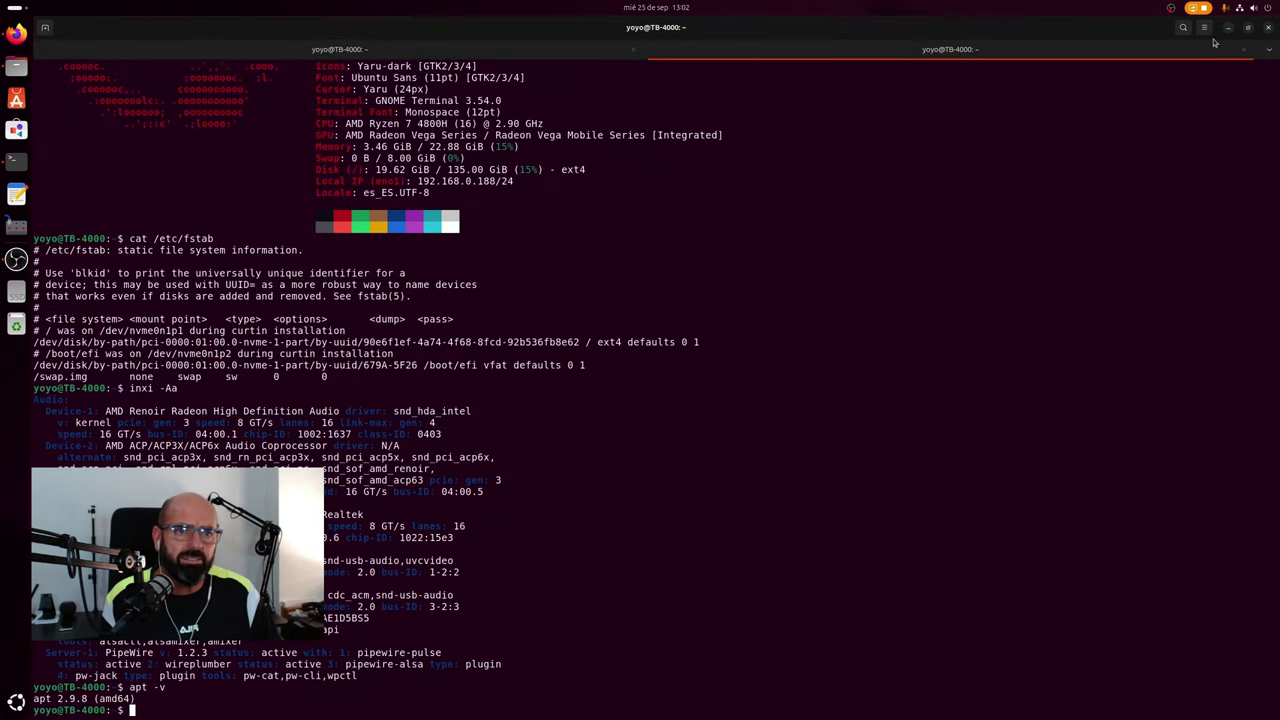
{"action": "left_click", "coordinate": [1204, 29]}
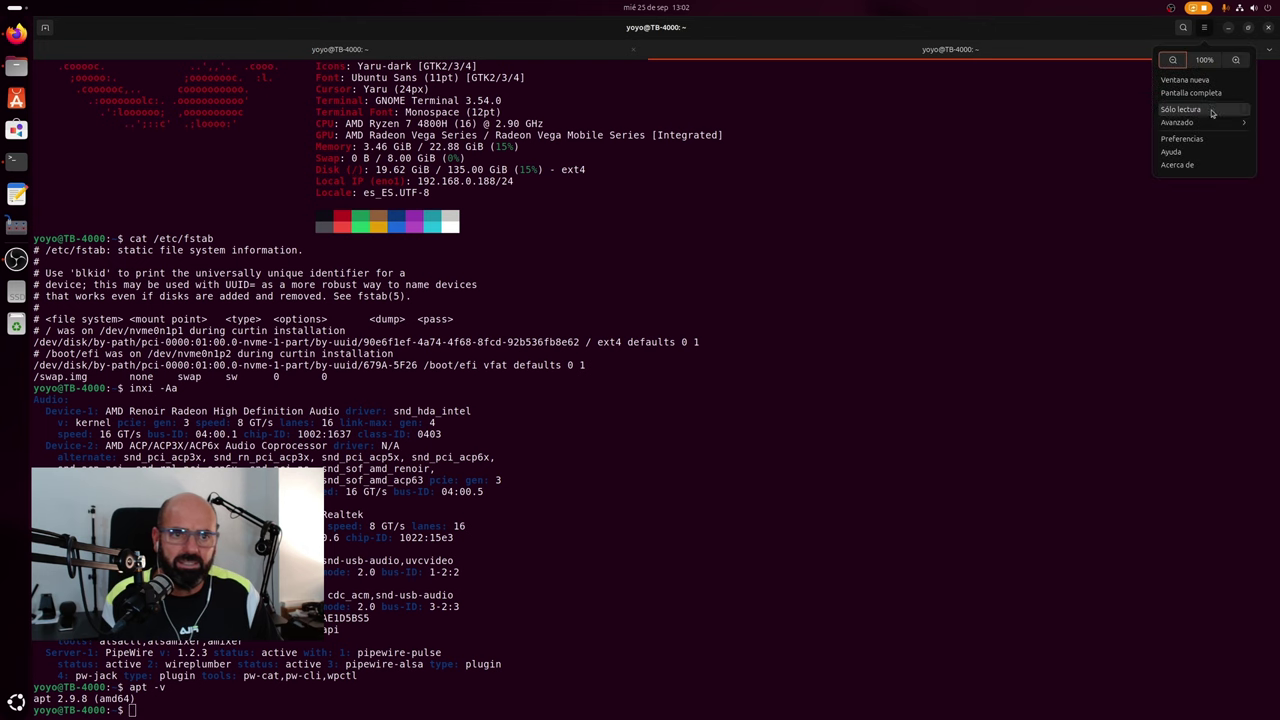
{"action": "left_click", "coordinate": [1237, 61]}
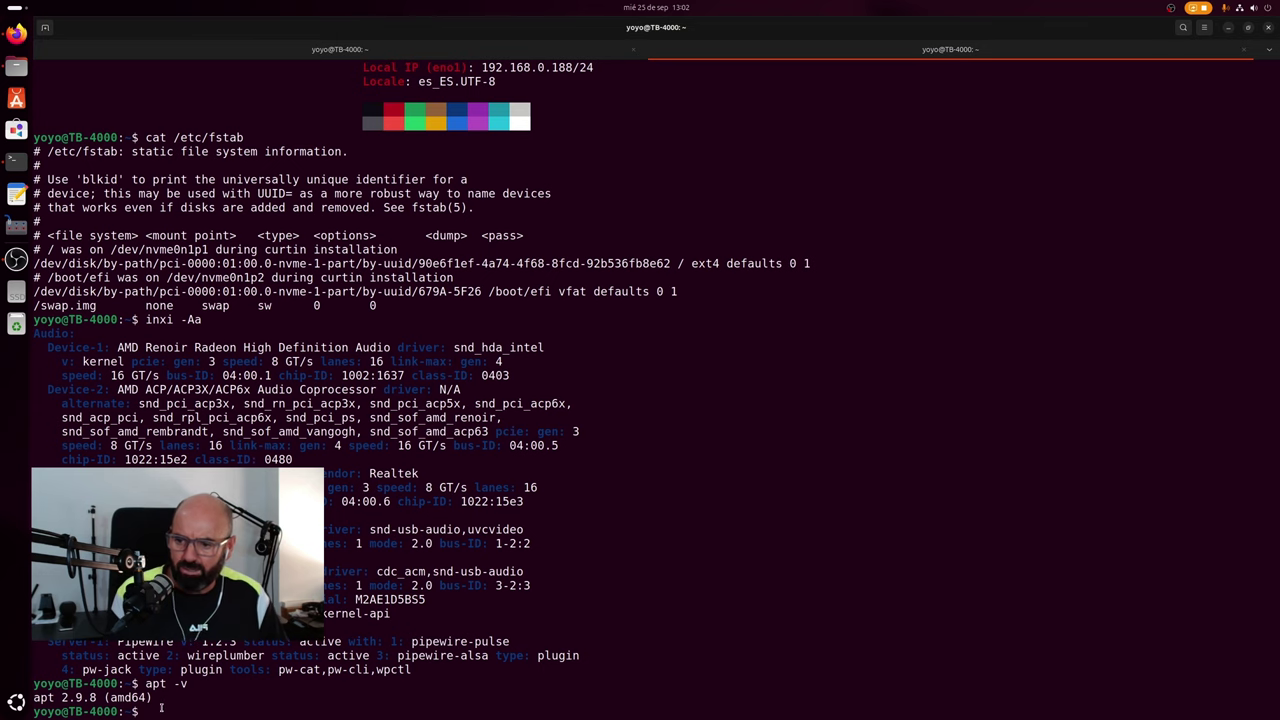
Highlight the apt -v version line, clear the selection and minimize the terminal.
{"action": "left_click_drag", "start_coordinate": [192, 709], "coordinate": [28, 697]}
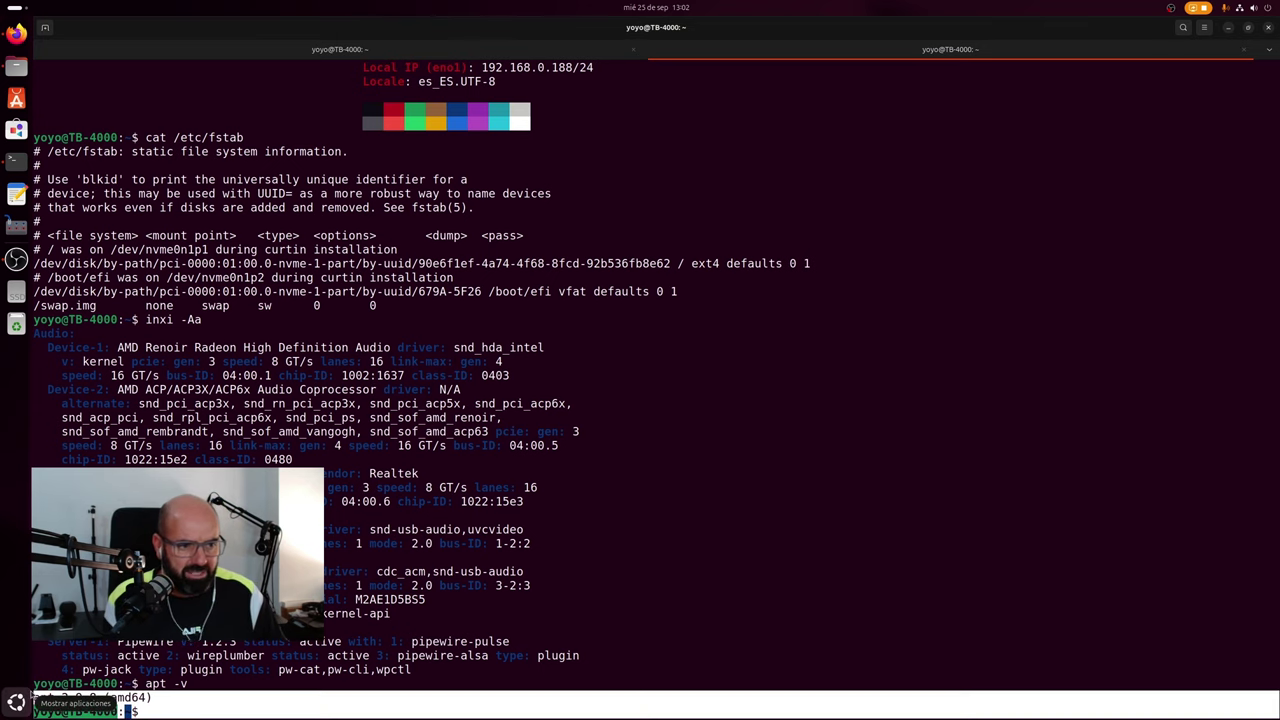
{"action": "left_click", "coordinate": [1212, 101]}
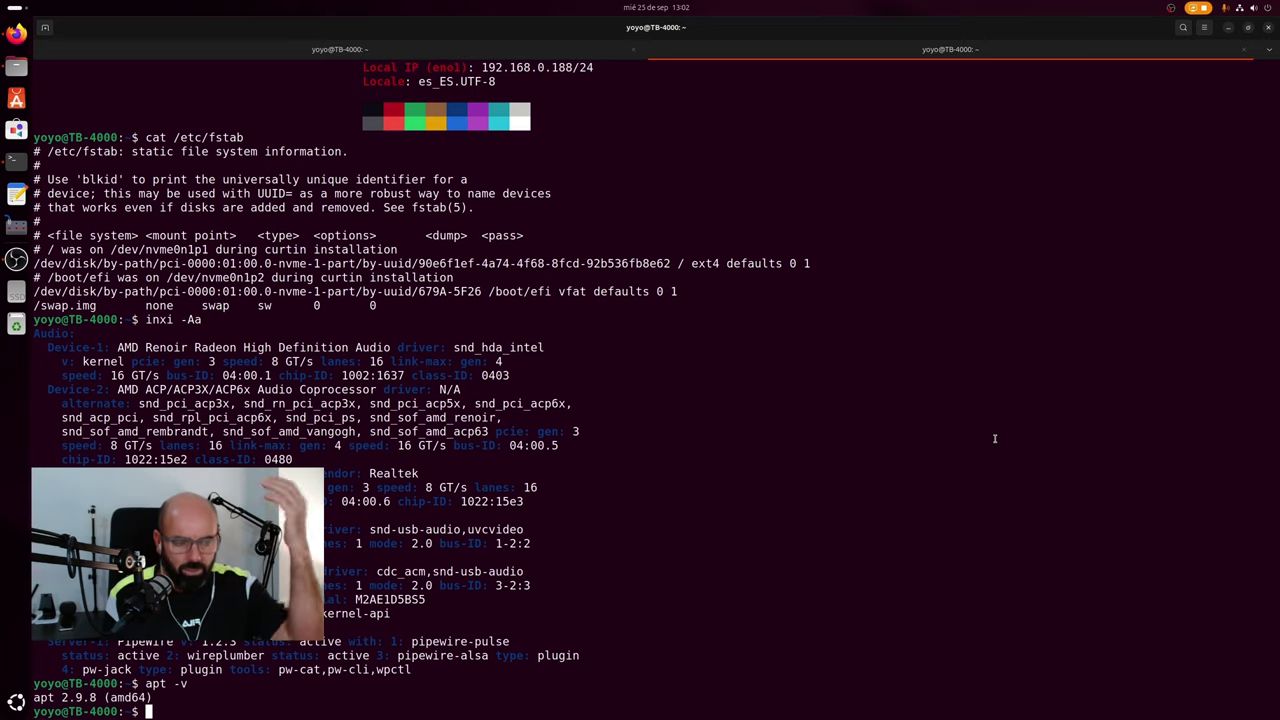
{"action": "left_click", "coordinate": [1230, 29]}
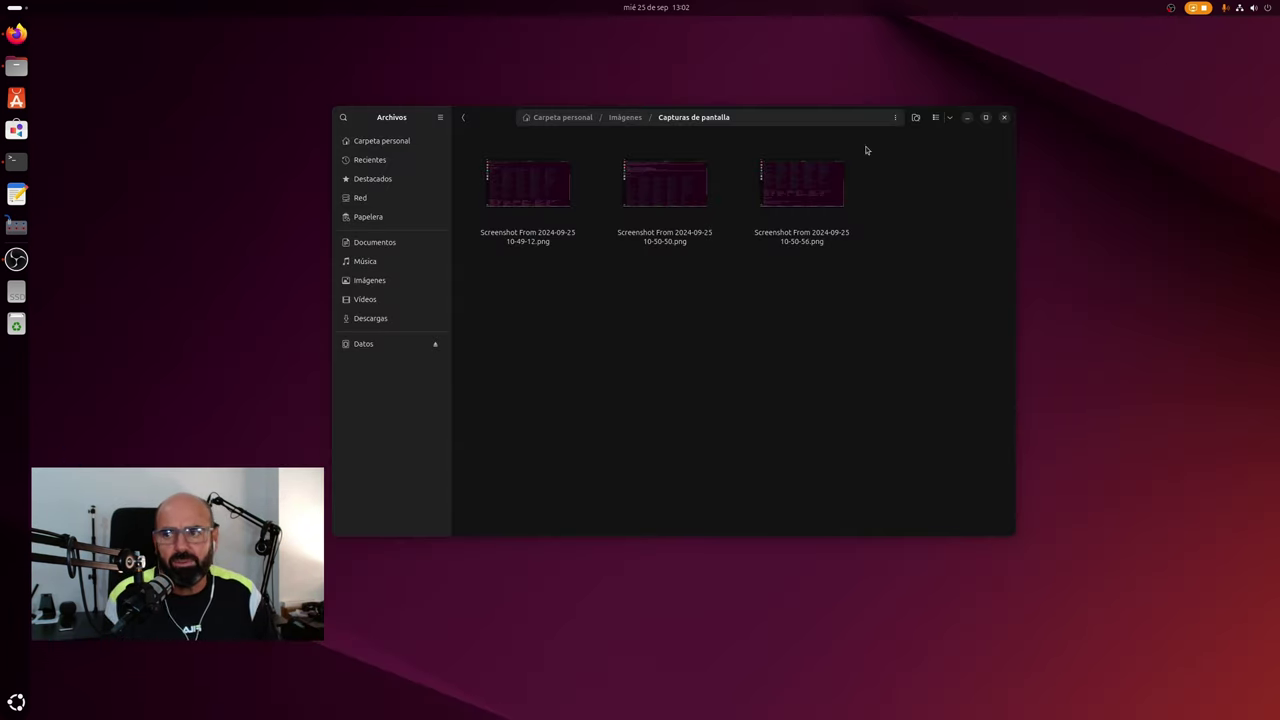
{"action": "left_click", "coordinate": [16, 66]}
{"action": "left_click", "coordinate": [16, 66]}
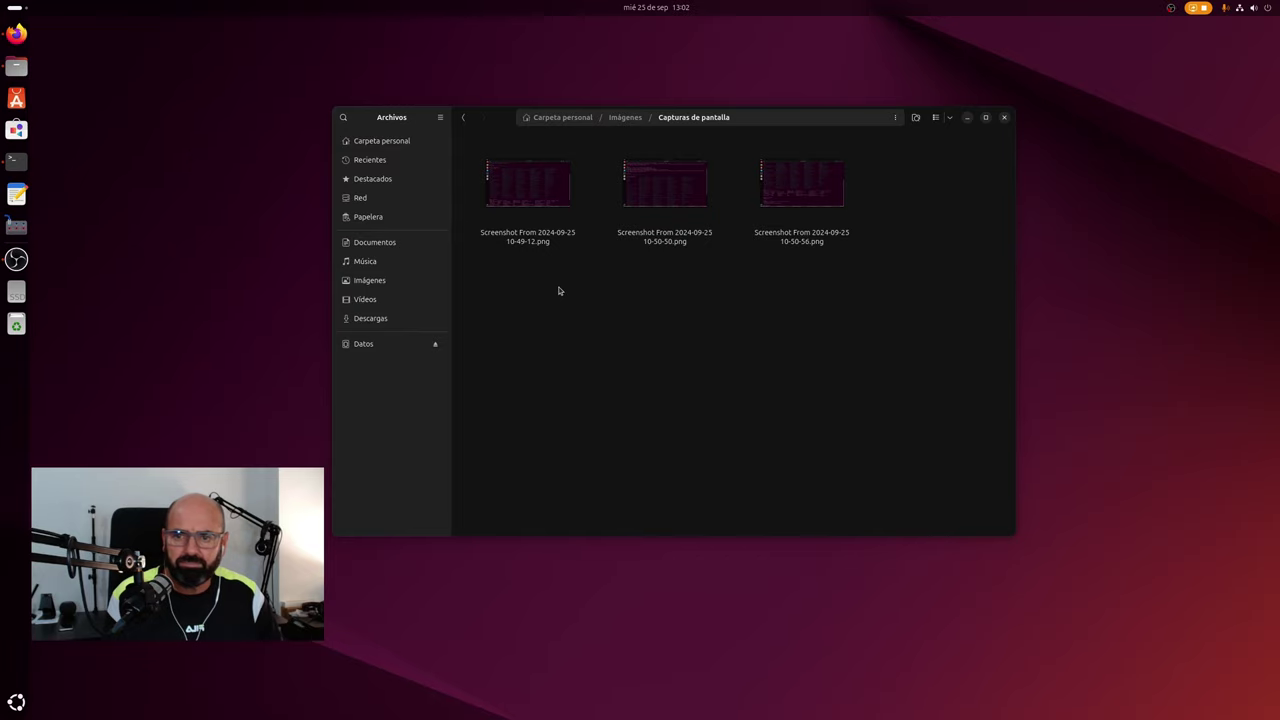
{"action": "double_click", "coordinate": [540, 180]}
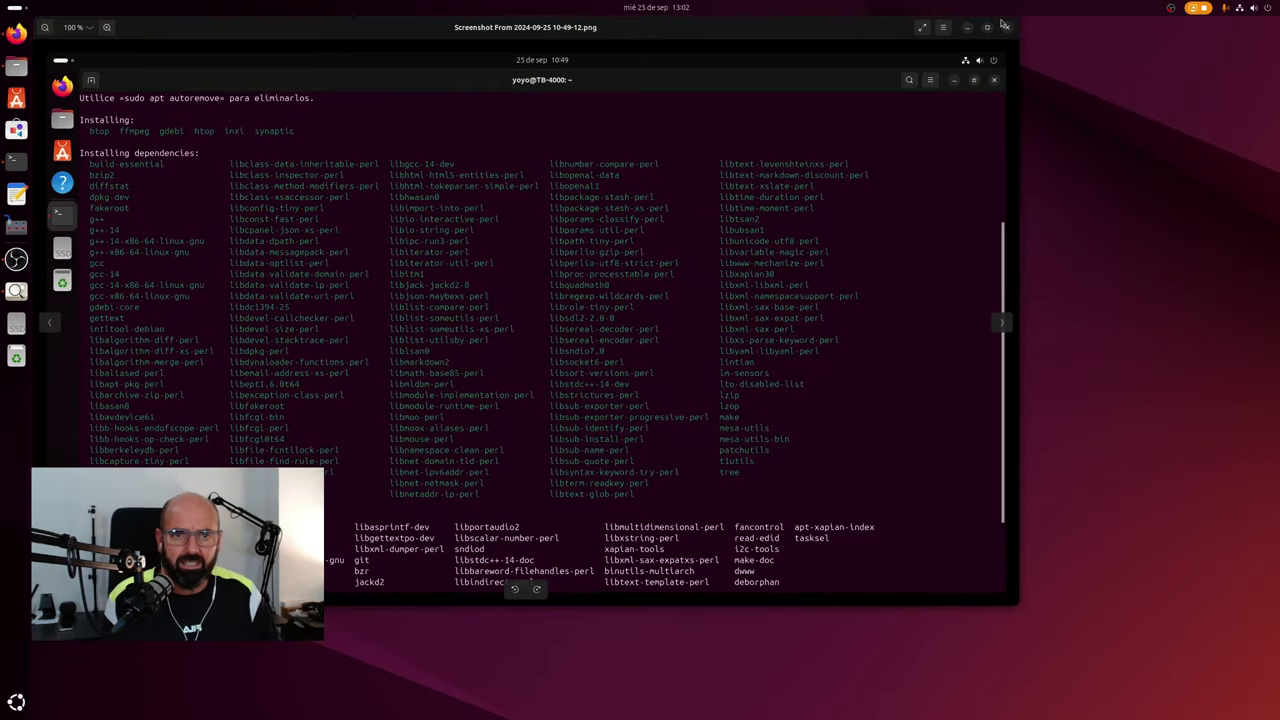
{"action": "left_click", "coordinate": [986, 28]}
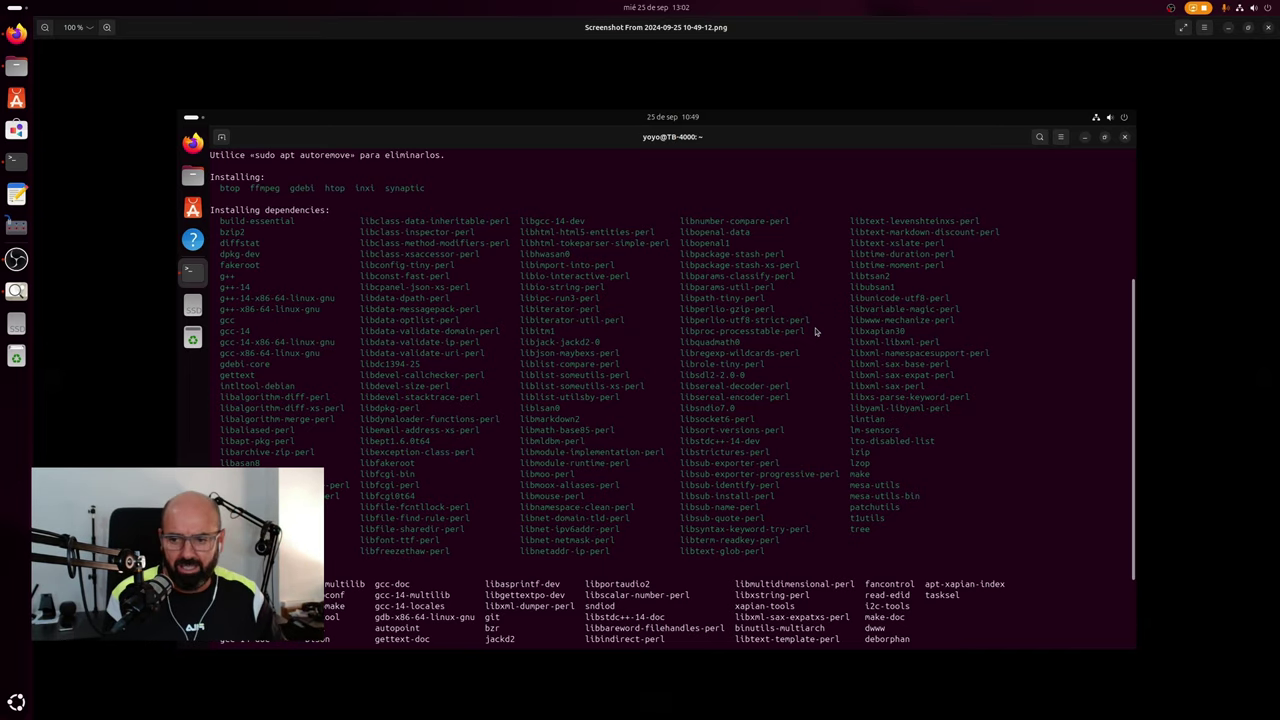
{"action": "scroll", "coordinate": [655, 498], "scroll_direction": "up", "scroll_amount": 1}
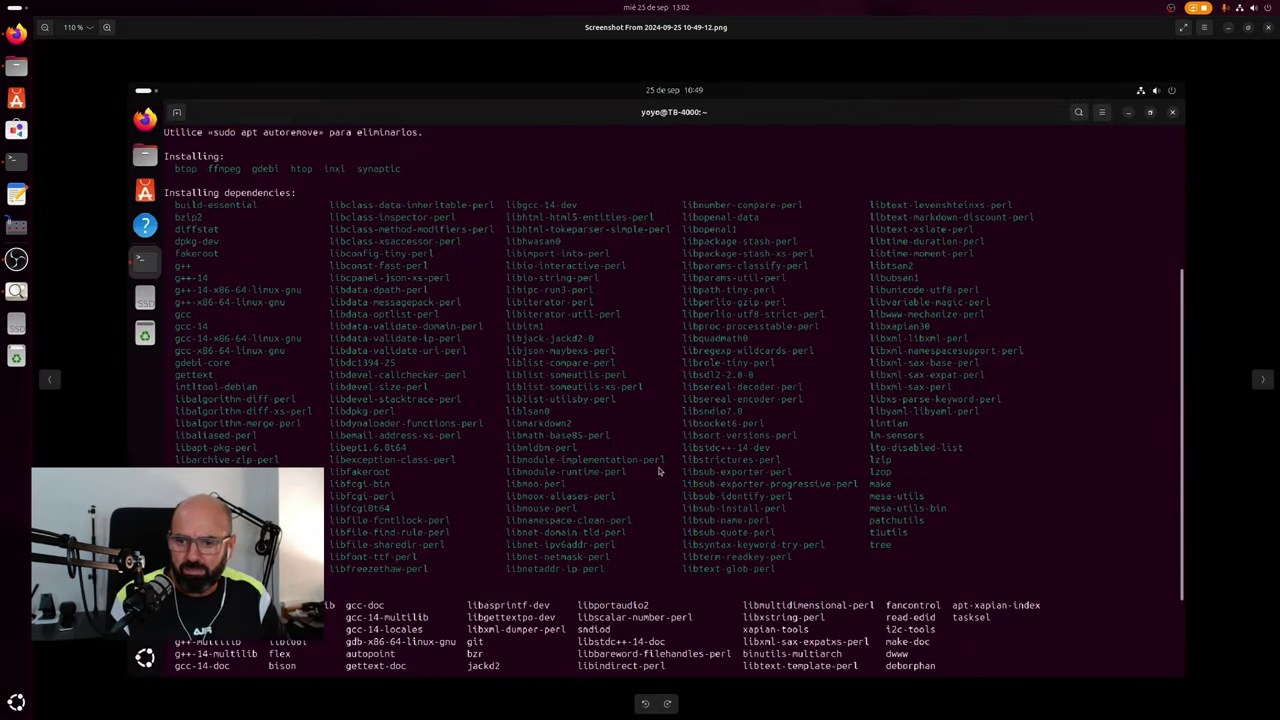
{"action": "scroll", "coordinate": [659, 471], "scroll_direction": "up", "scroll_amount": 1}
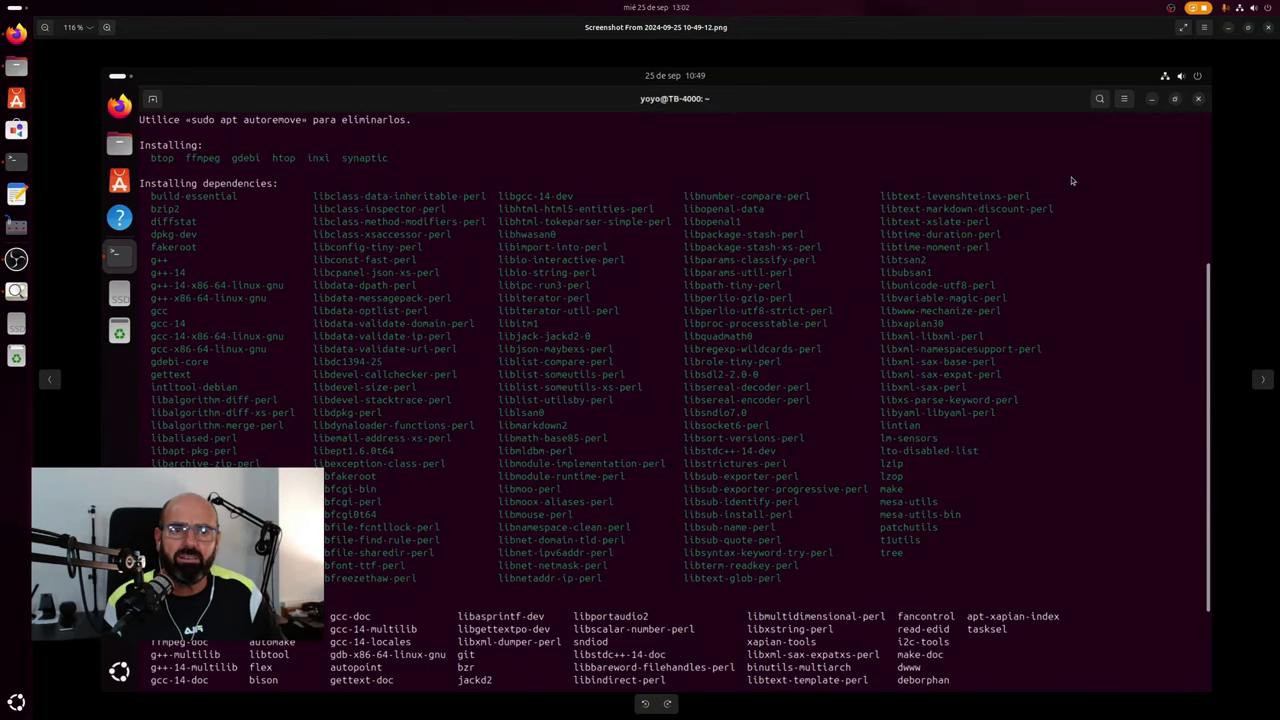
{"action": "left_click", "coordinate": [1268, 27]}
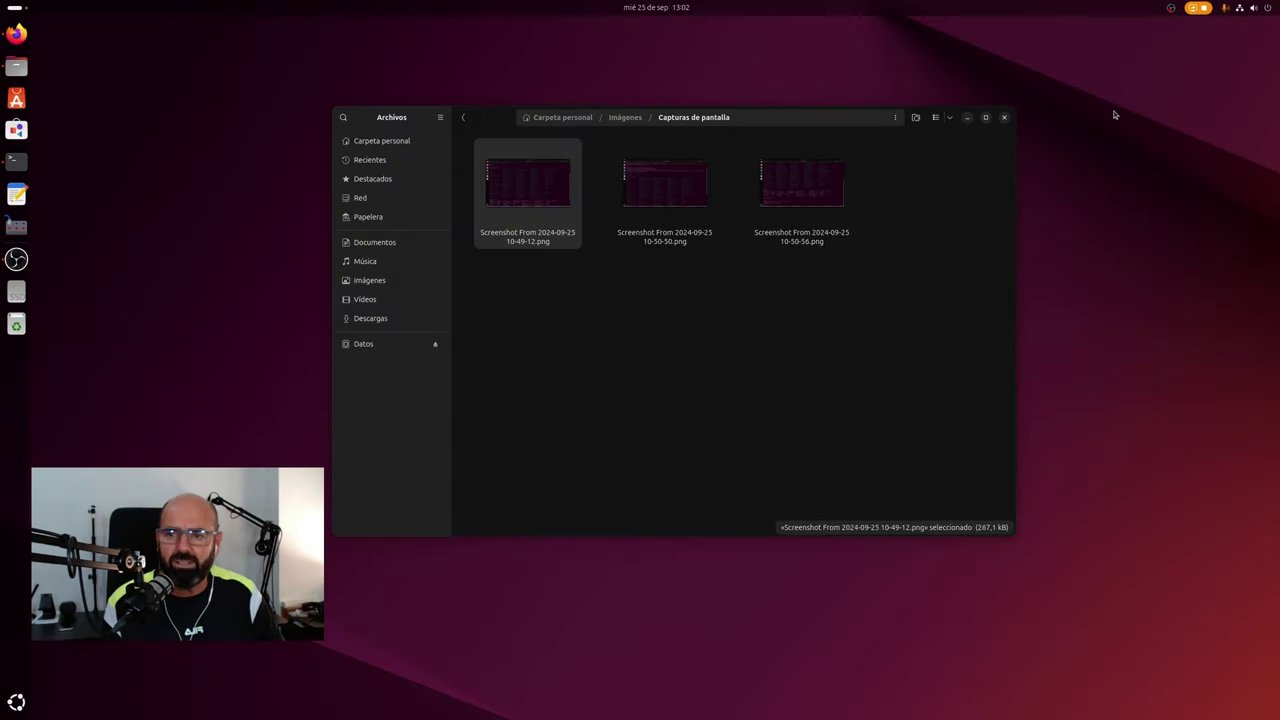
View the 10-50-50 and 10-50-56 screenshots one after the other, zooming into the first, and close the viewer.
{"action": "double_click", "coordinate": [670, 188]}
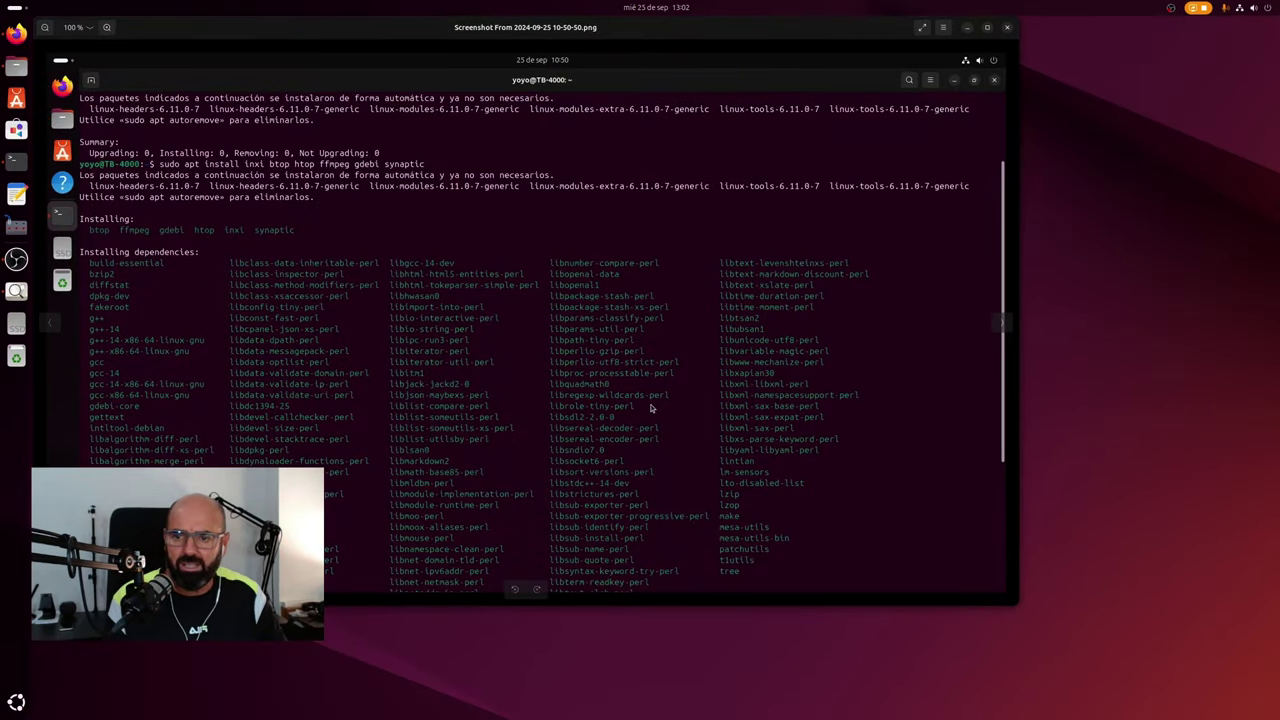
{"action": "scroll", "coordinate": [657, 407], "scroll_direction": "up", "scroll_amount": 2}
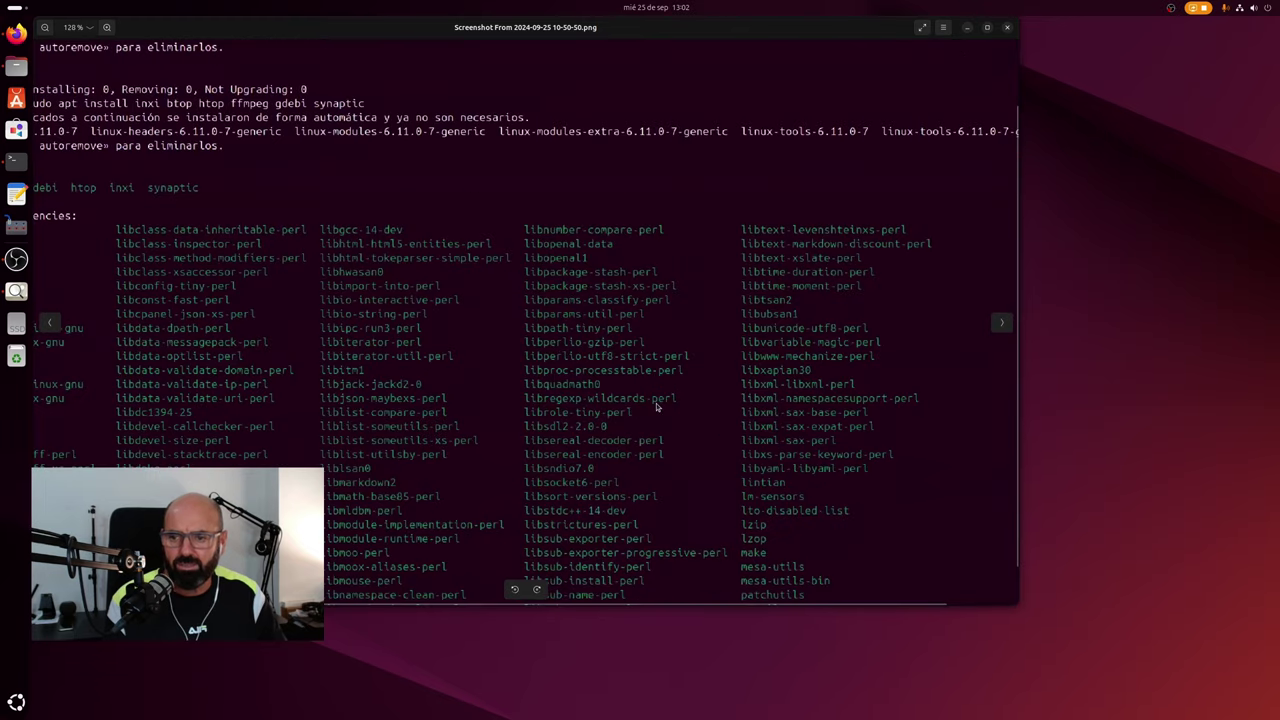
{"action": "left_click", "coordinate": [1007, 27]}
{"action": "double_click", "coordinate": [807, 188]}
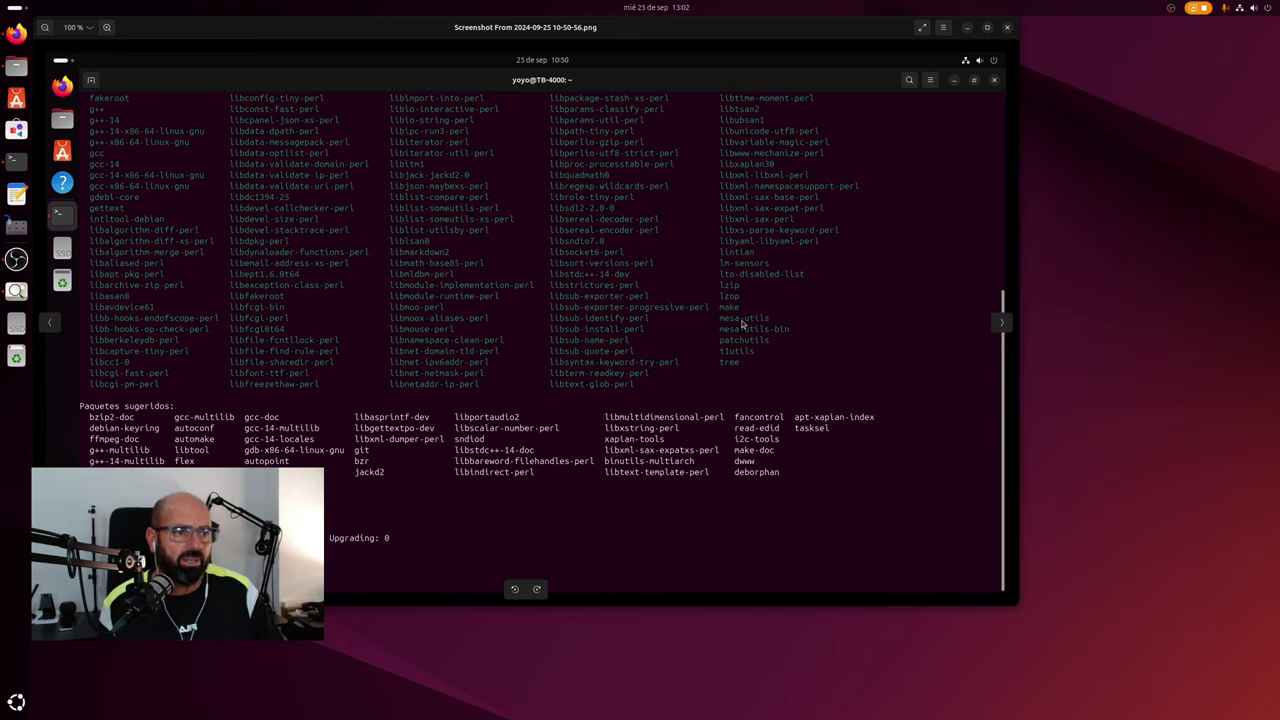
{"action": "left_click", "coordinate": [1007, 27]}
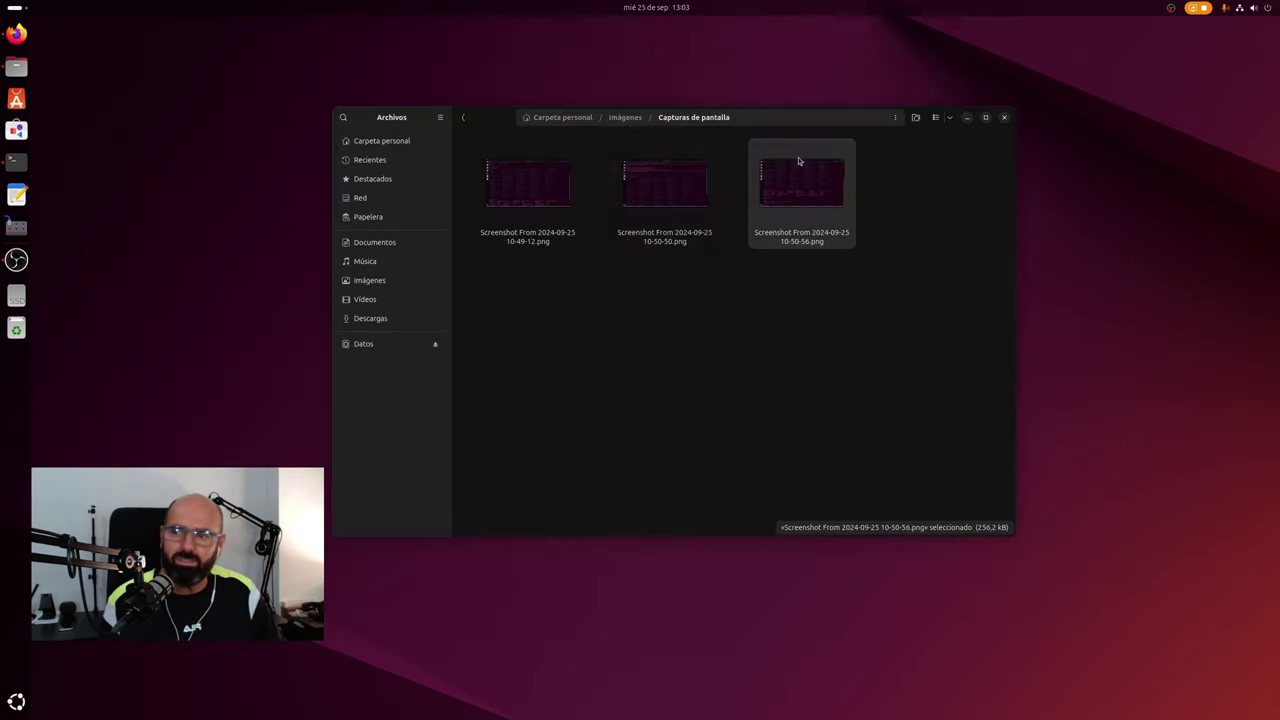
Switch to the terminal and try to run the command "suido apt install audacity".
{"action": "left_click", "coordinate": [17, 162]}
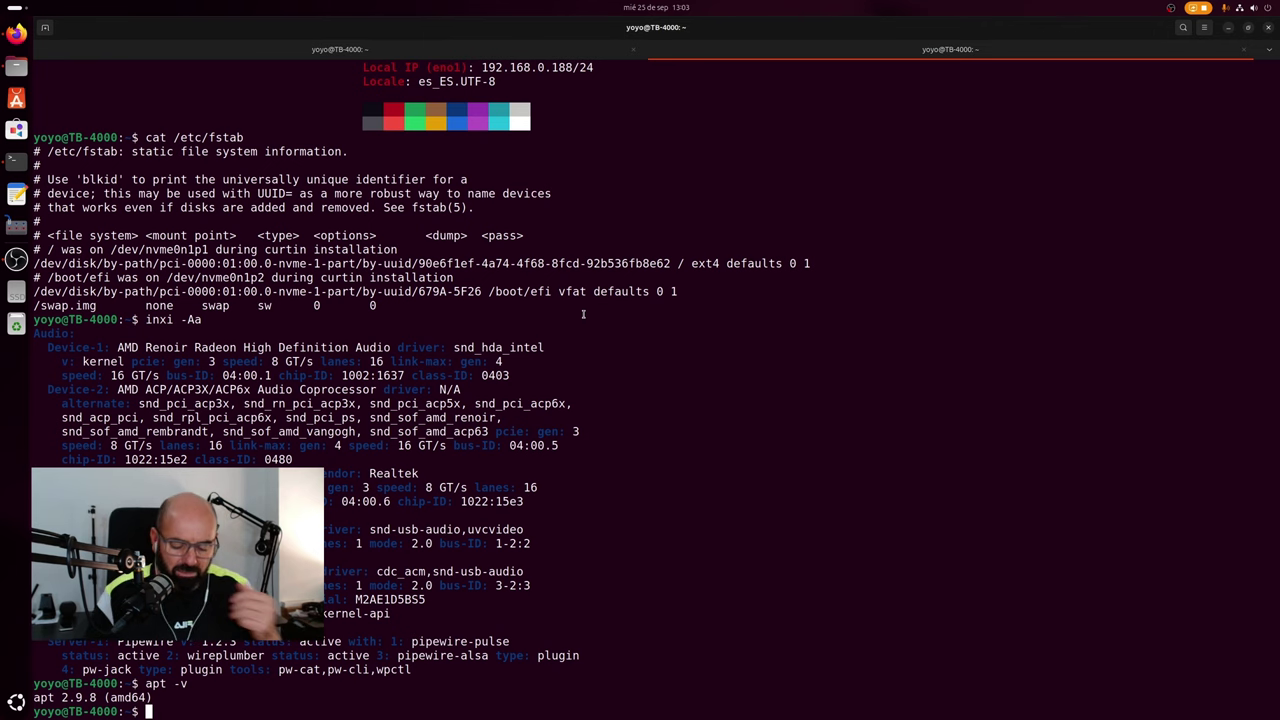
{"action": "type", "text": "s"}
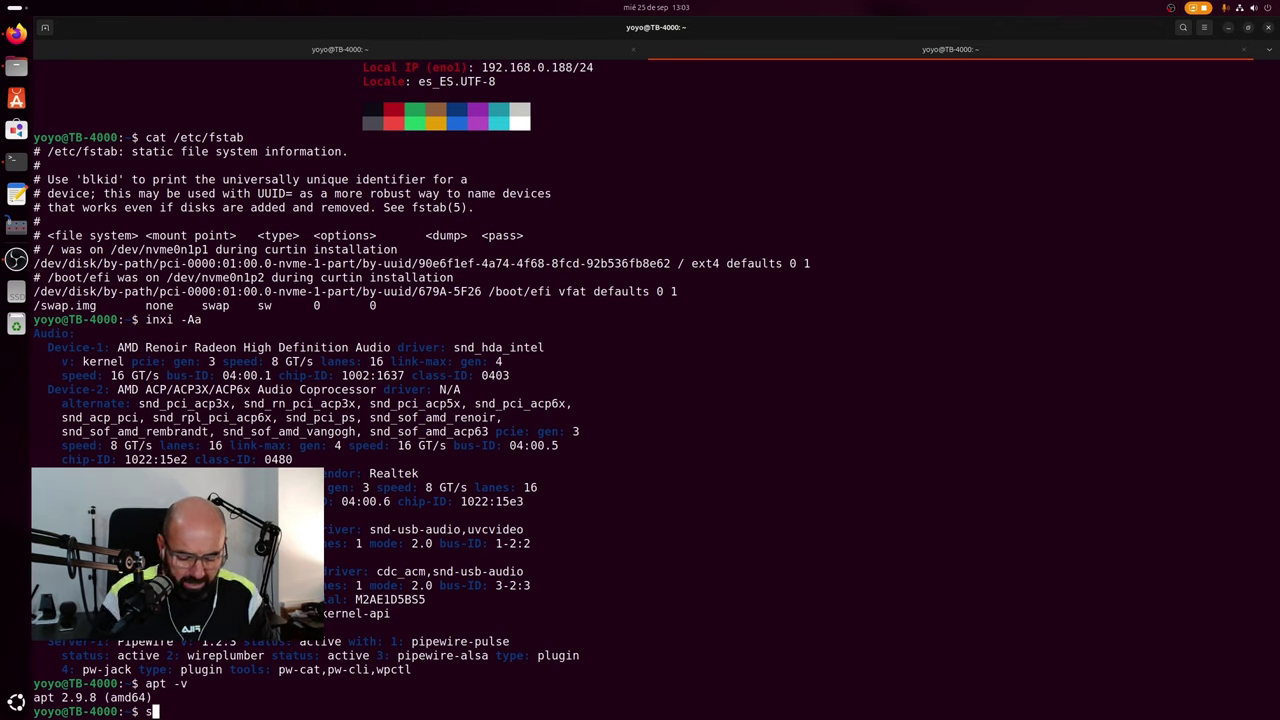
{"action": "type", "text": "uido ap"}
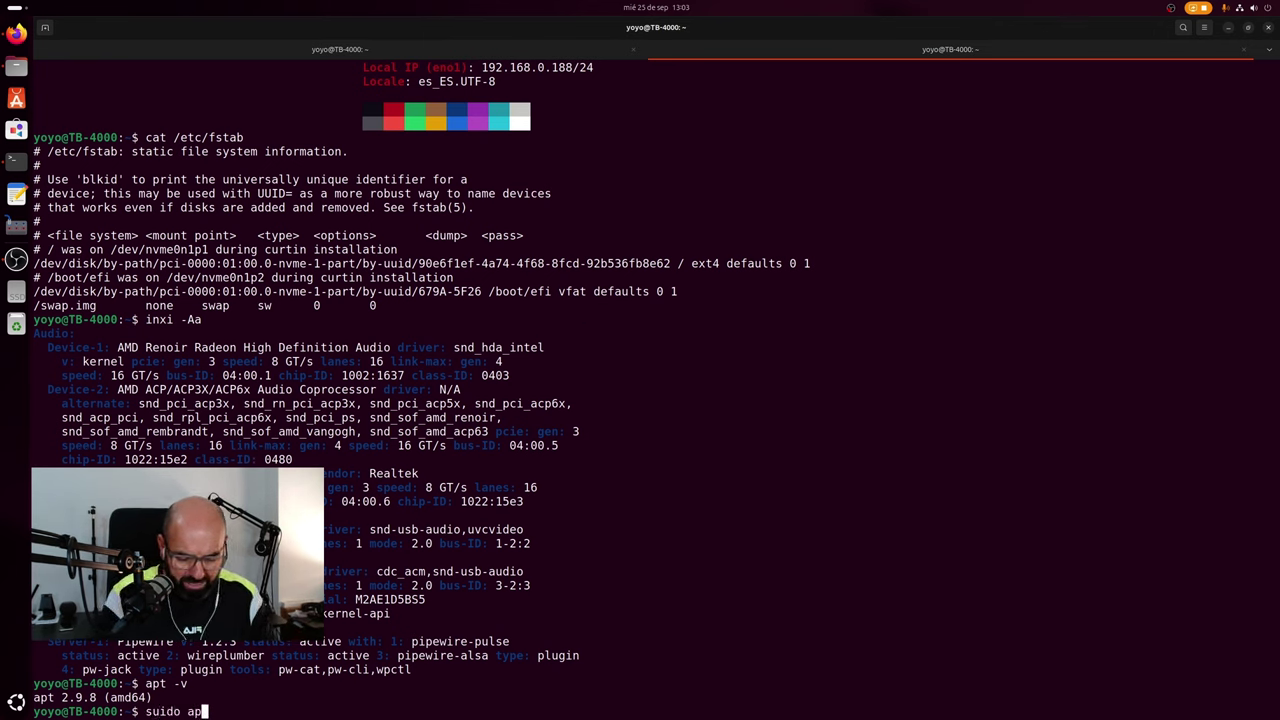
{"action": "type", "text": "t install"}
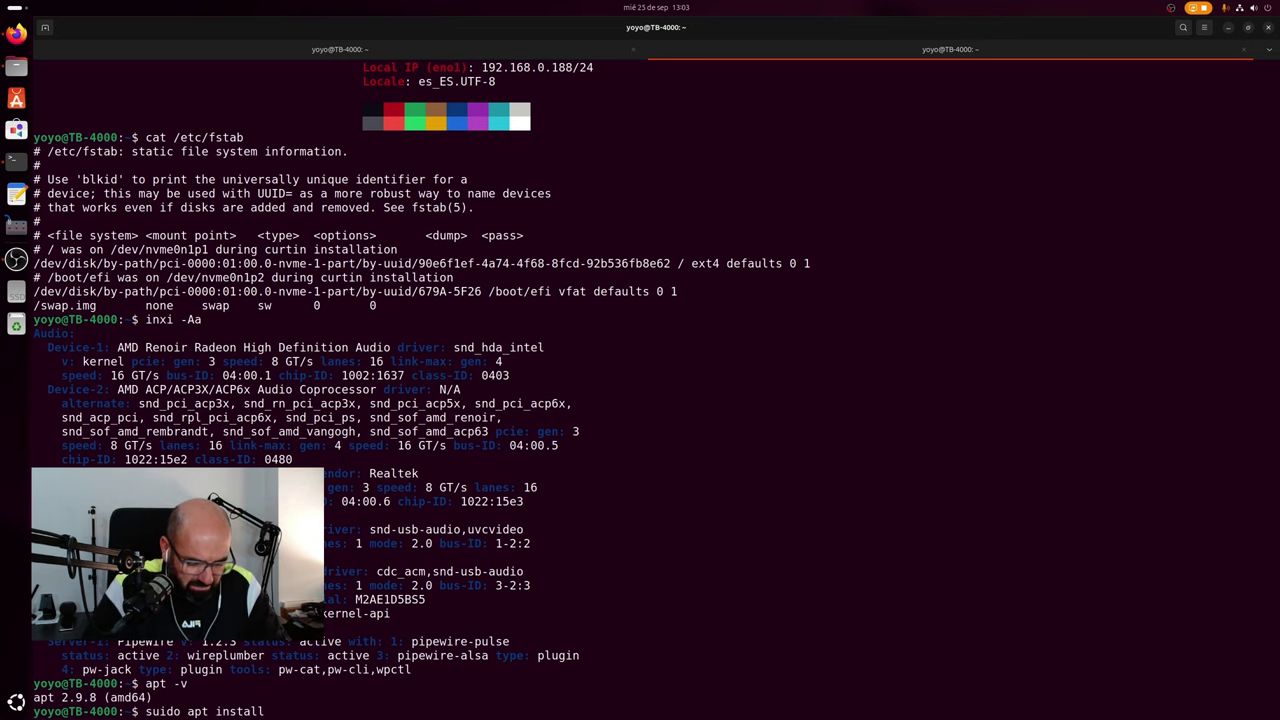
{"action": "type", "text": "aud"}
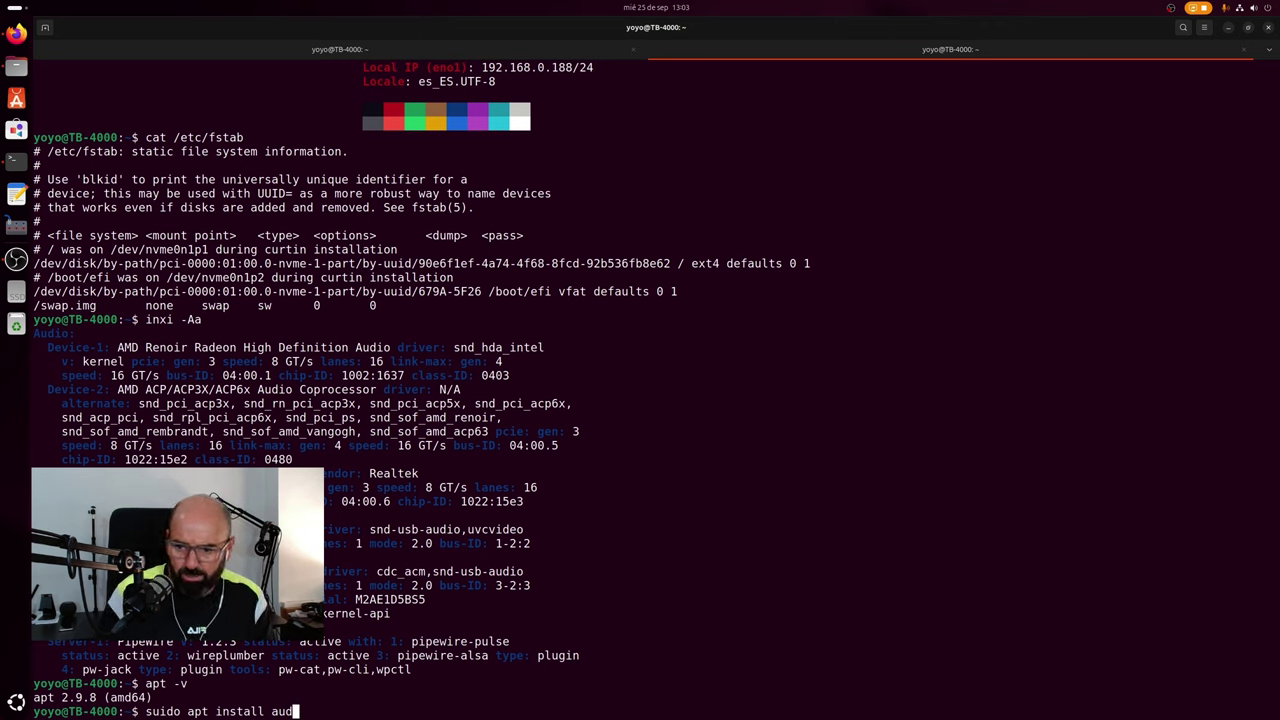
{"action": "type", "text": "acity"}
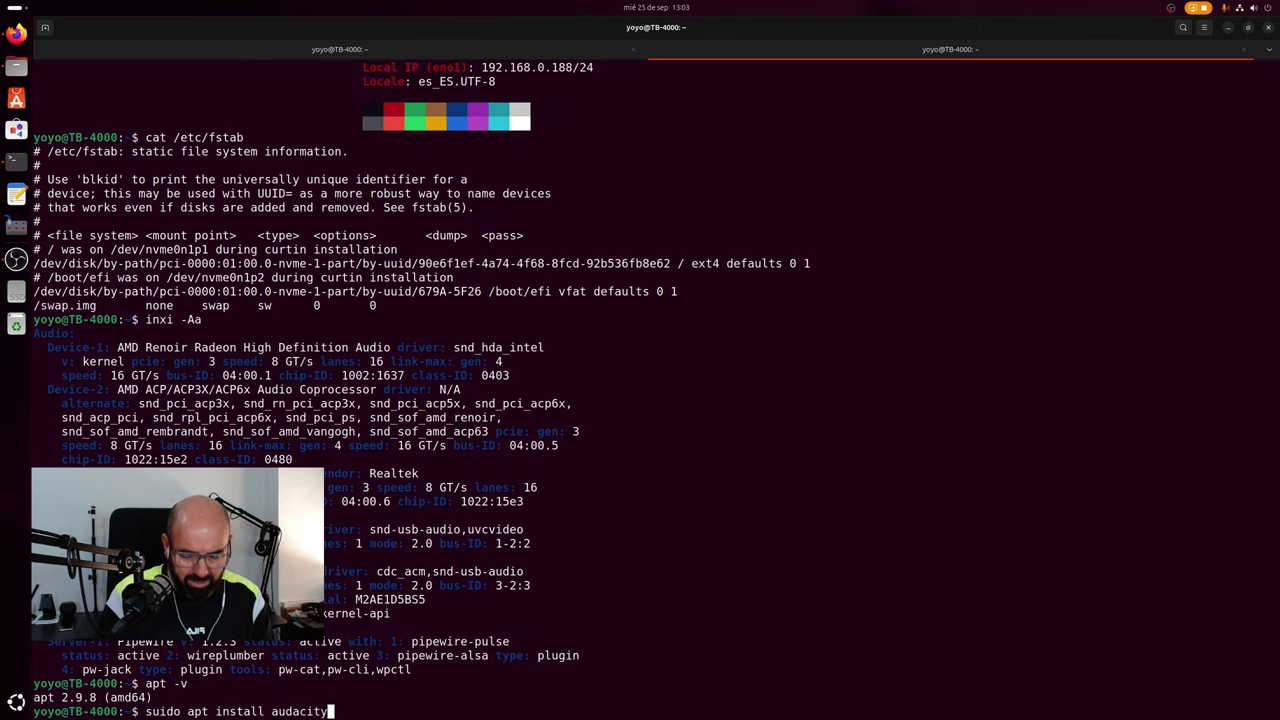
{"action": "key", "text": "Return"}
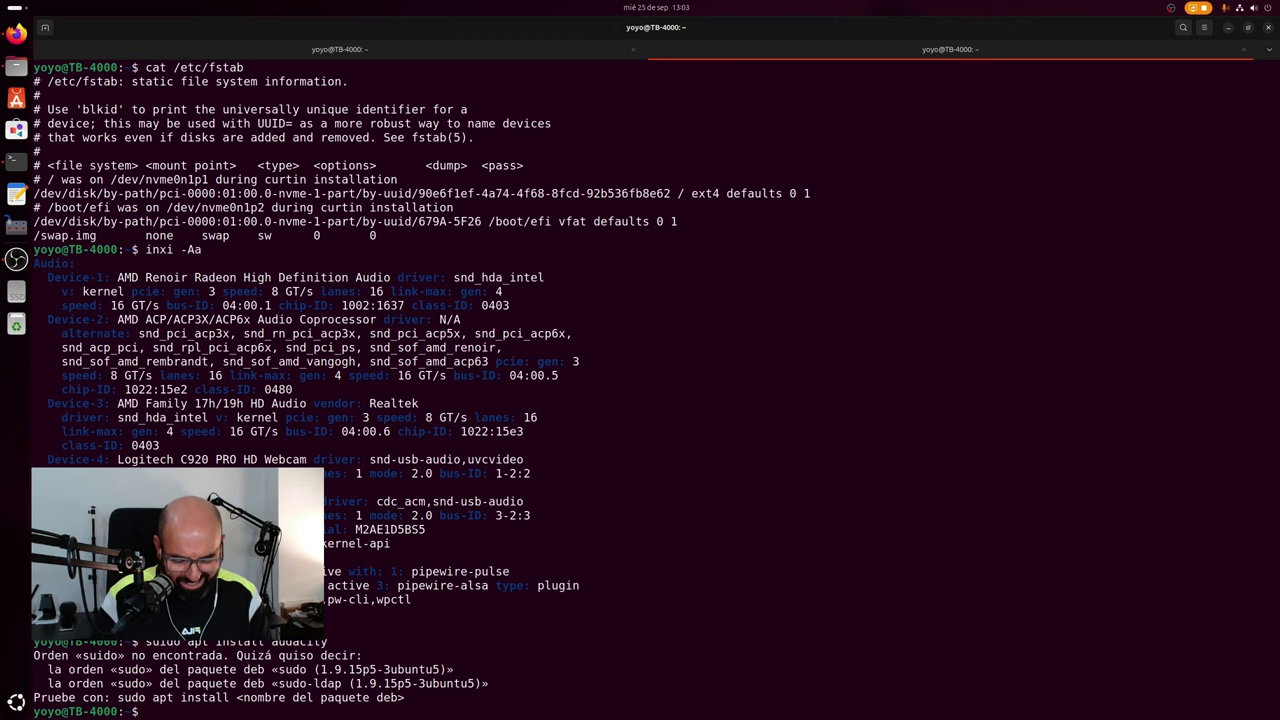
Run "sudo apt install audacity" and enter the sudo password.
{"action": "type", "text": "sudo ap"}
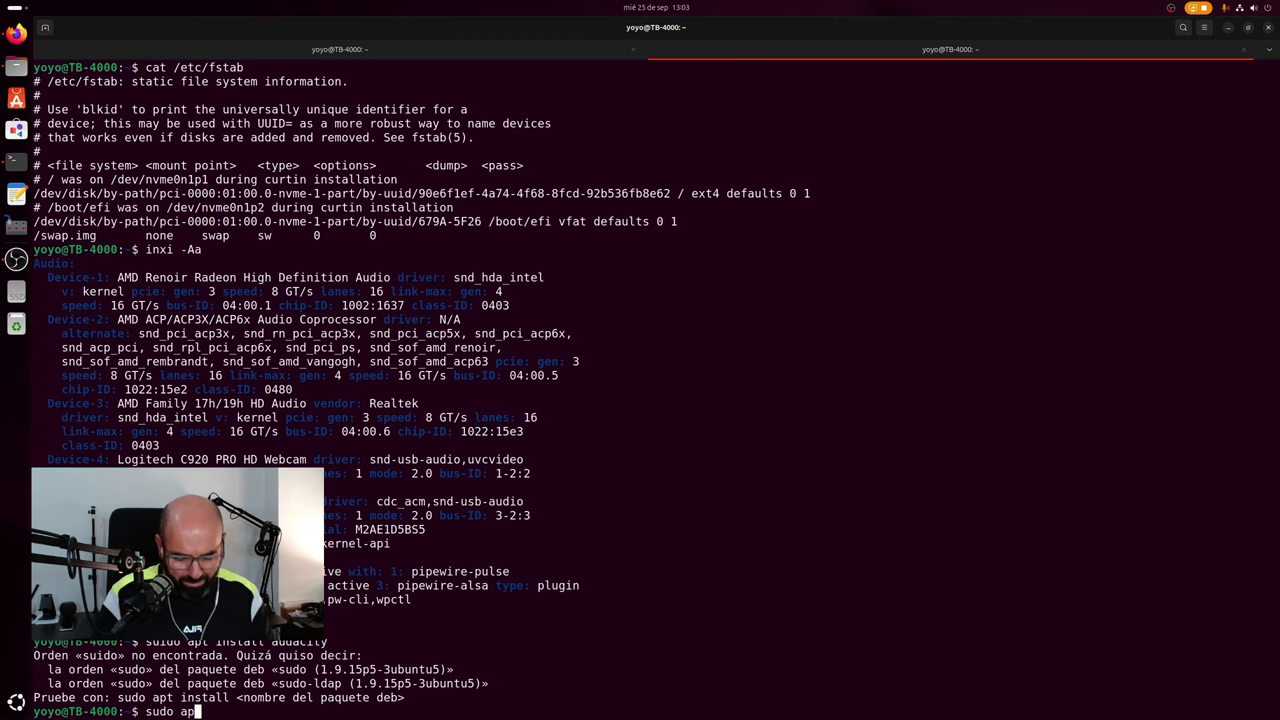
{"action": "type", "text": "t install "}
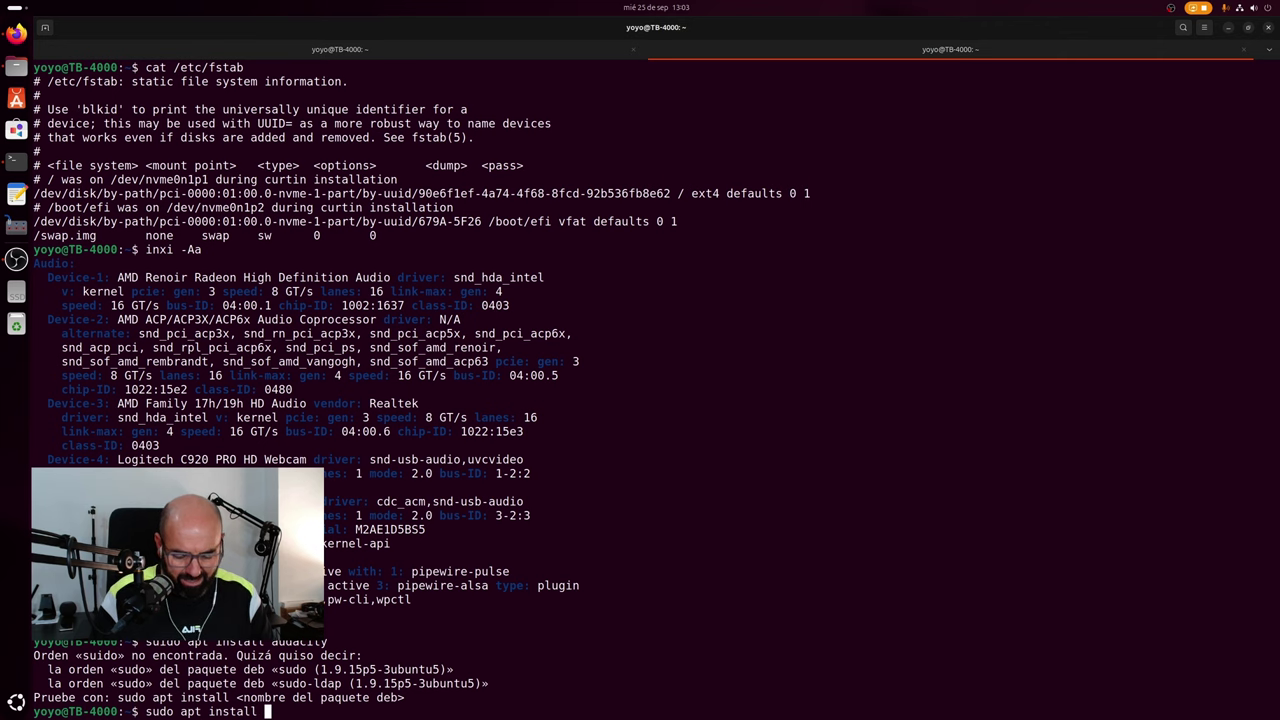
{"action": "type", "text": "audacity"}
{"action": "key", "text": "Return"}
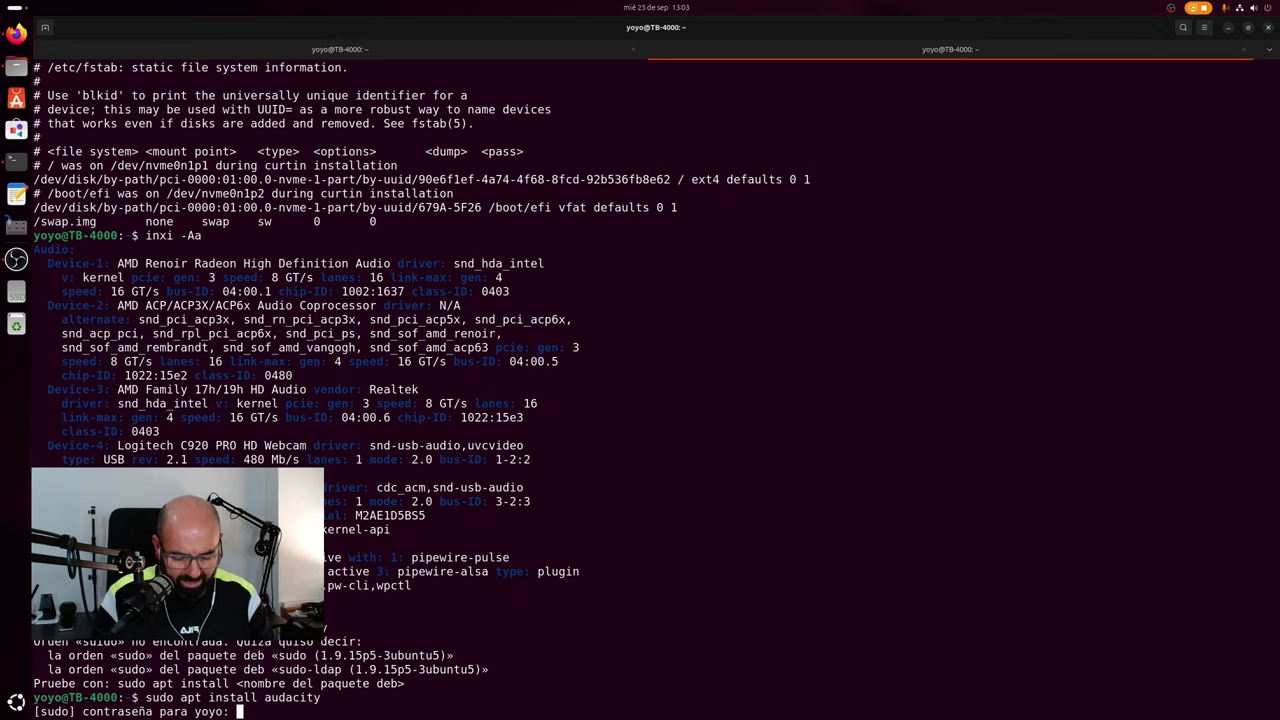
{"action": "key", "text": "Return"}
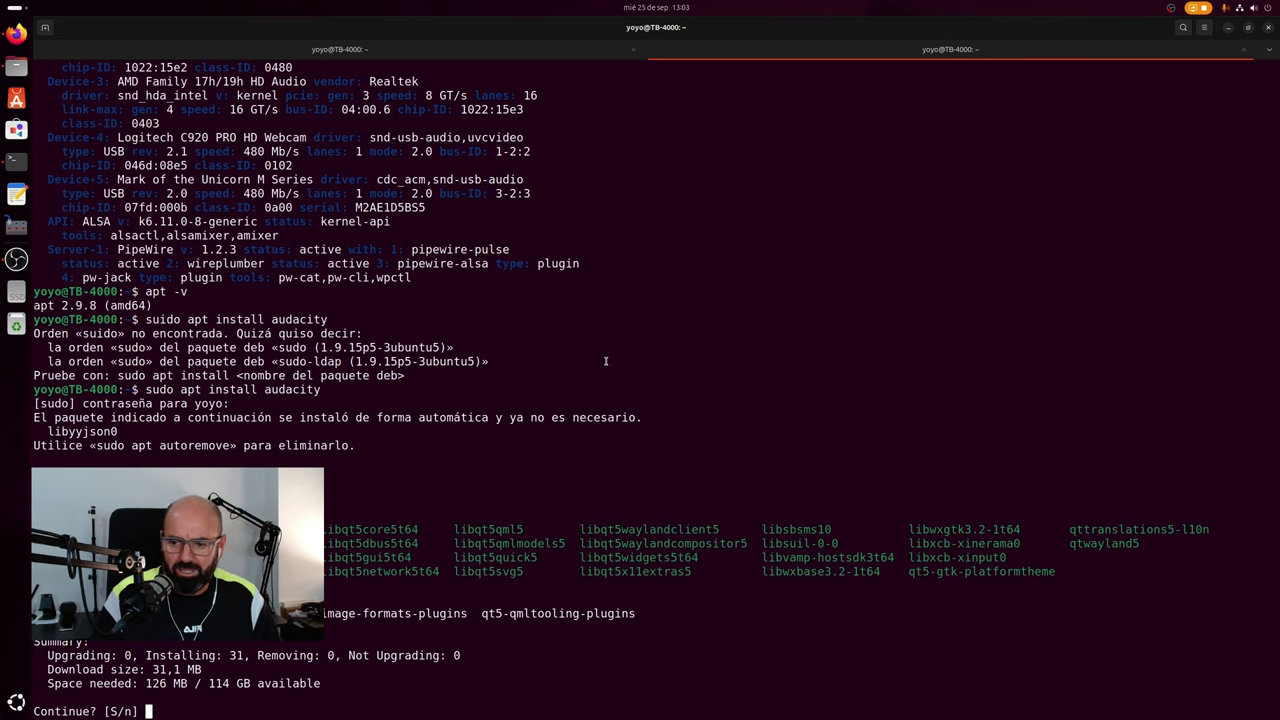
Unmaximize and reposition the terminal window, and accept the audacity installation with "s".
{"action": "left_click", "coordinate": [1251, 29]}
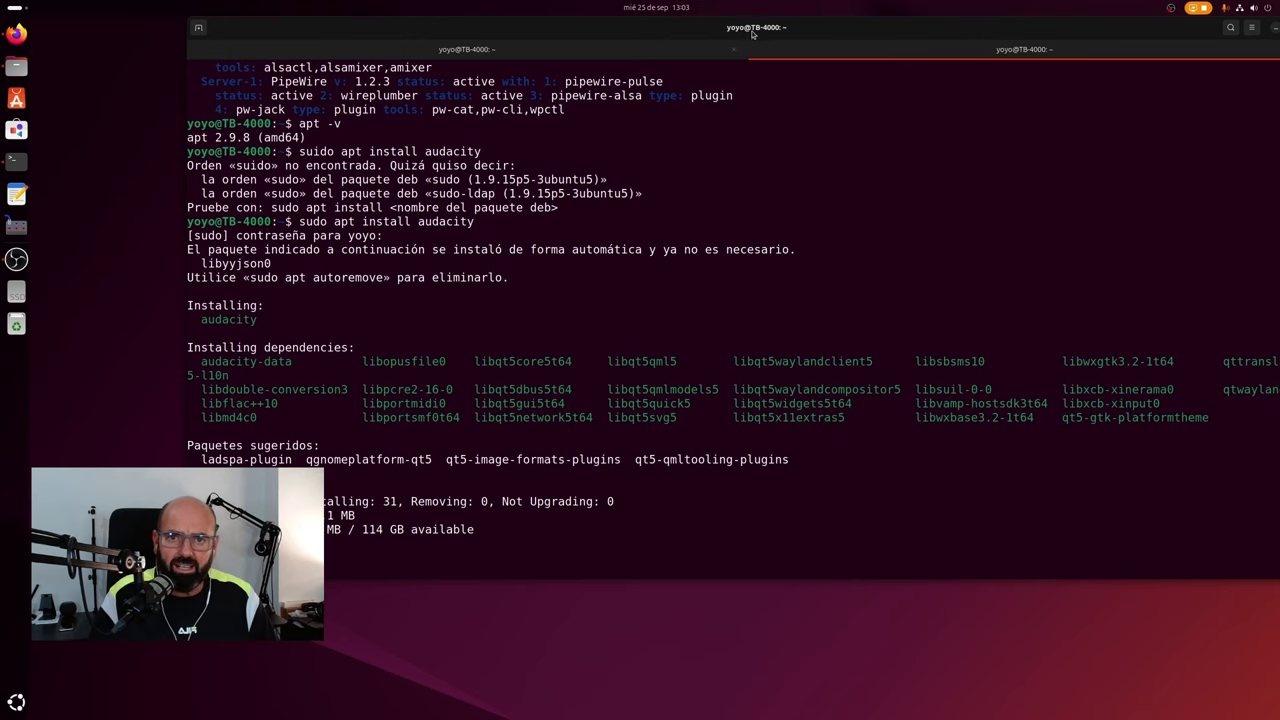
{"action": "left_click_drag", "start_coordinate": [754, 34], "coordinate": [936, 145]}
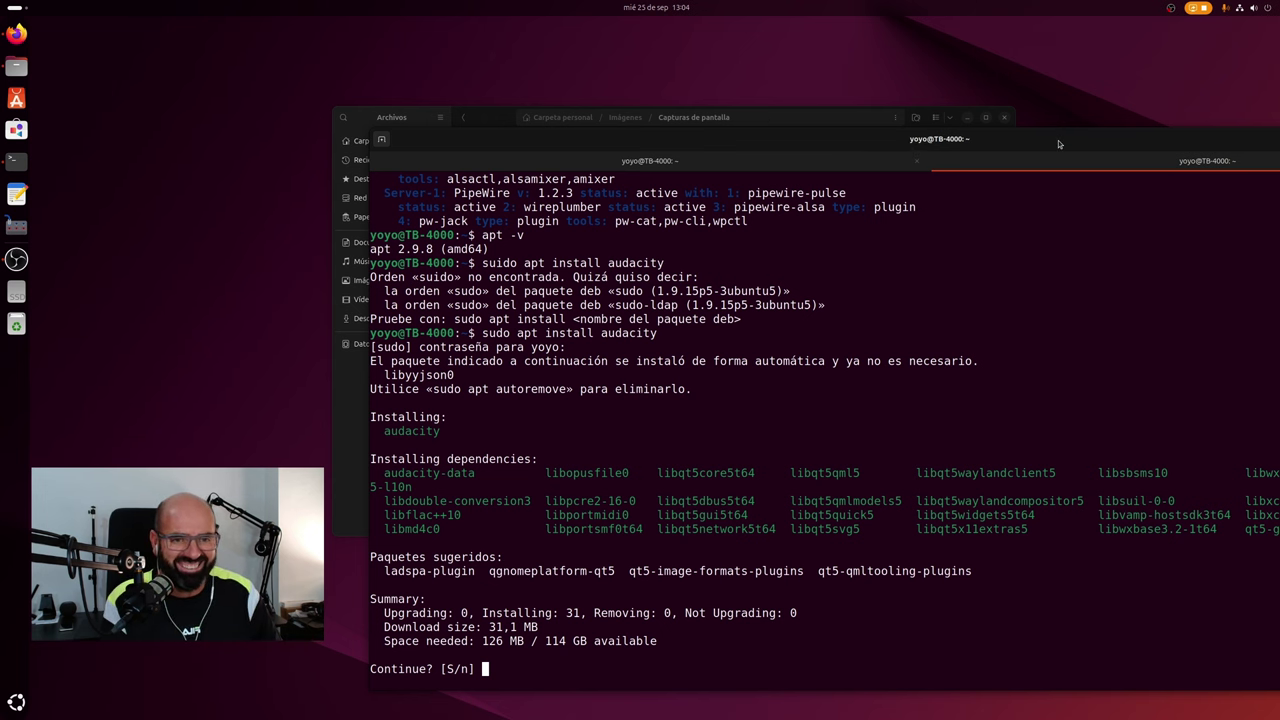
{"action": "left_click_drag", "start_coordinate": [1058, 143], "coordinate": [979, 62]}
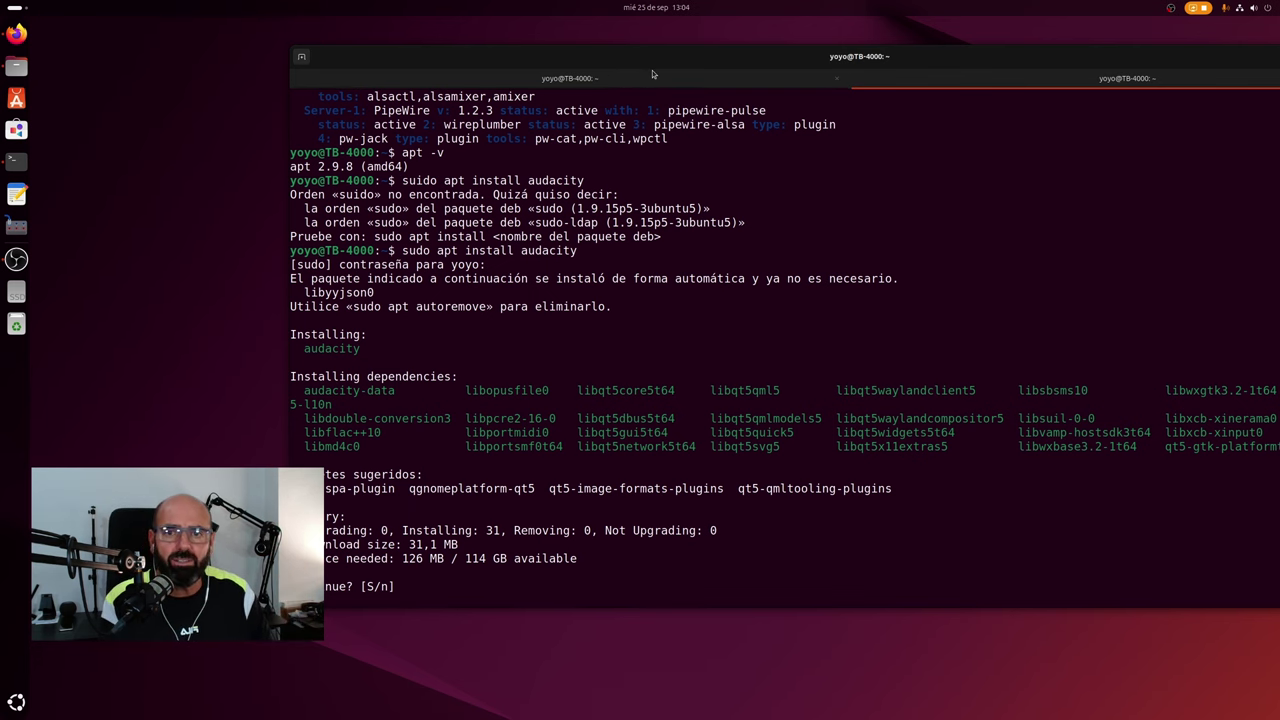
{"action": "left_click_drag", "start_coordinate": [652, 70], "coordinate": [753, 43]}
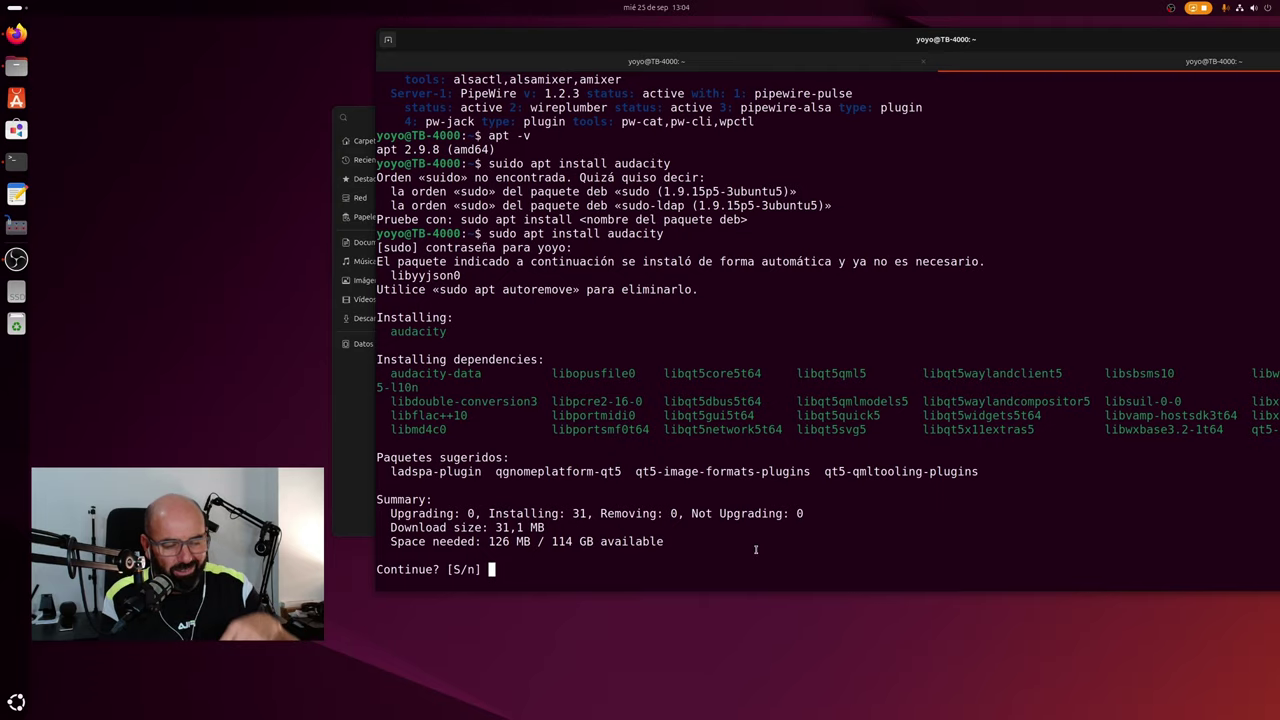
{"action": "type", "text": "s"}
{"action": "key", "text": "Return"}
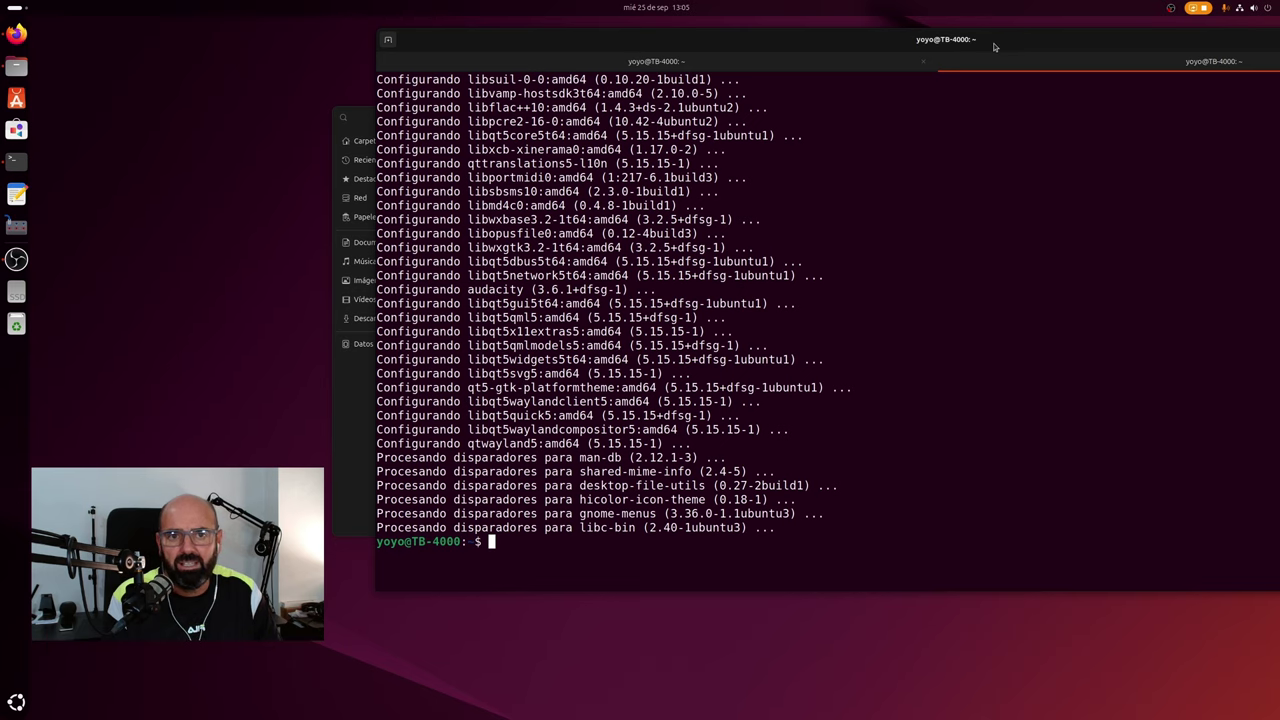
View the btop system monitor tab in the maximized terminal window and minimize the terminal.
{"action": "left_click_drag", "start_coordinate": [993, 45], "coordinate": [860, 118]}
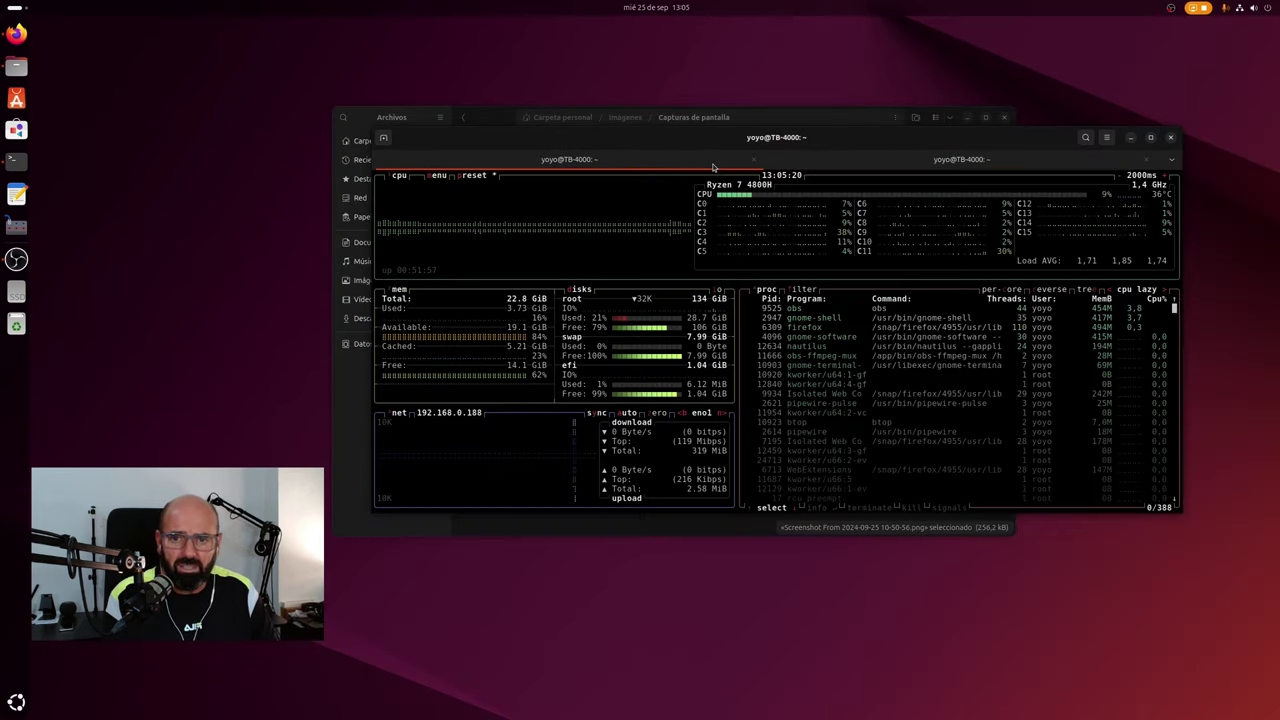
{"action": "left_click_drag", "start_coordinate": [900, 140], "coordinate": [705, 30]}
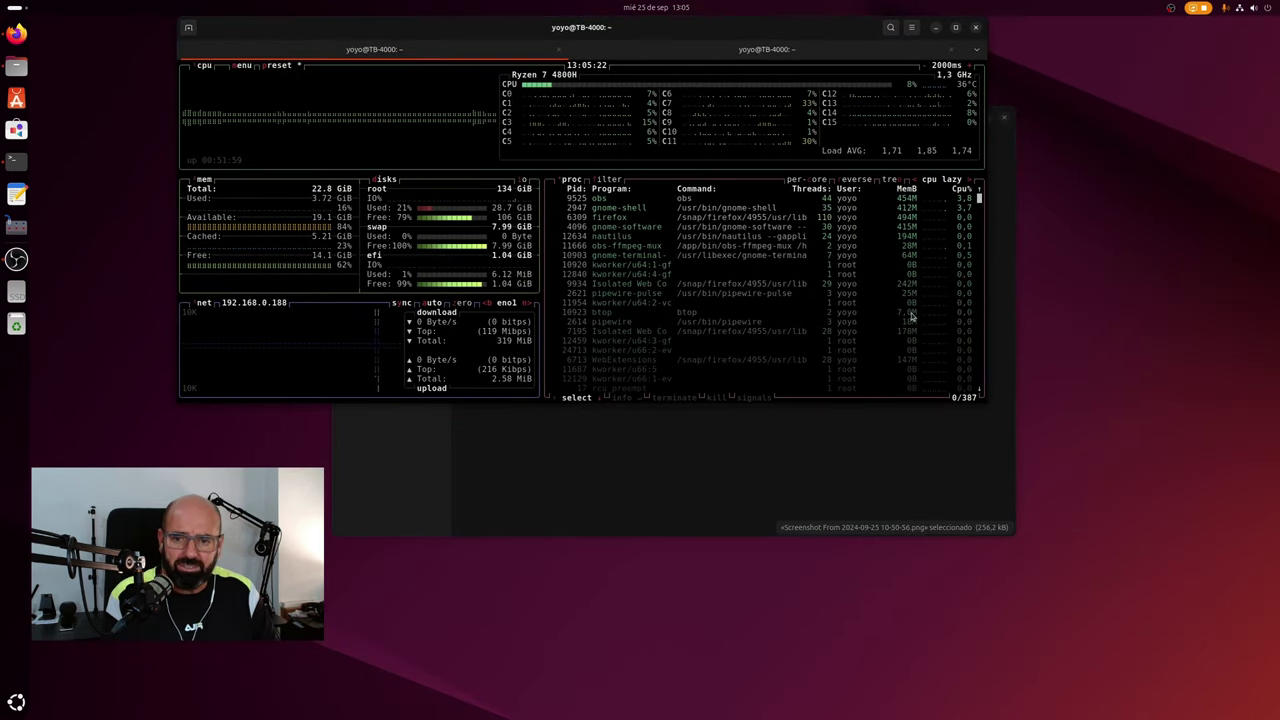
{"action": "left_click", "coordinate": [955, 28]}
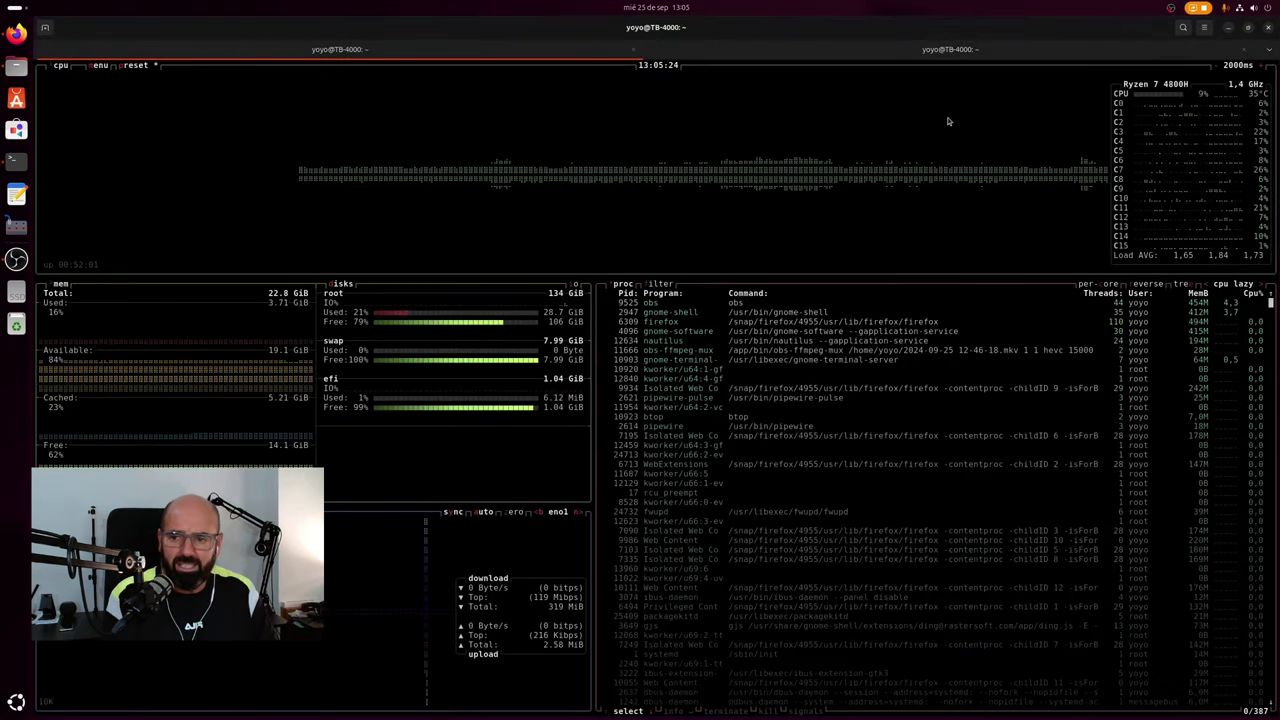
{"action": "left_click", "coordinate": [1230, 30]}
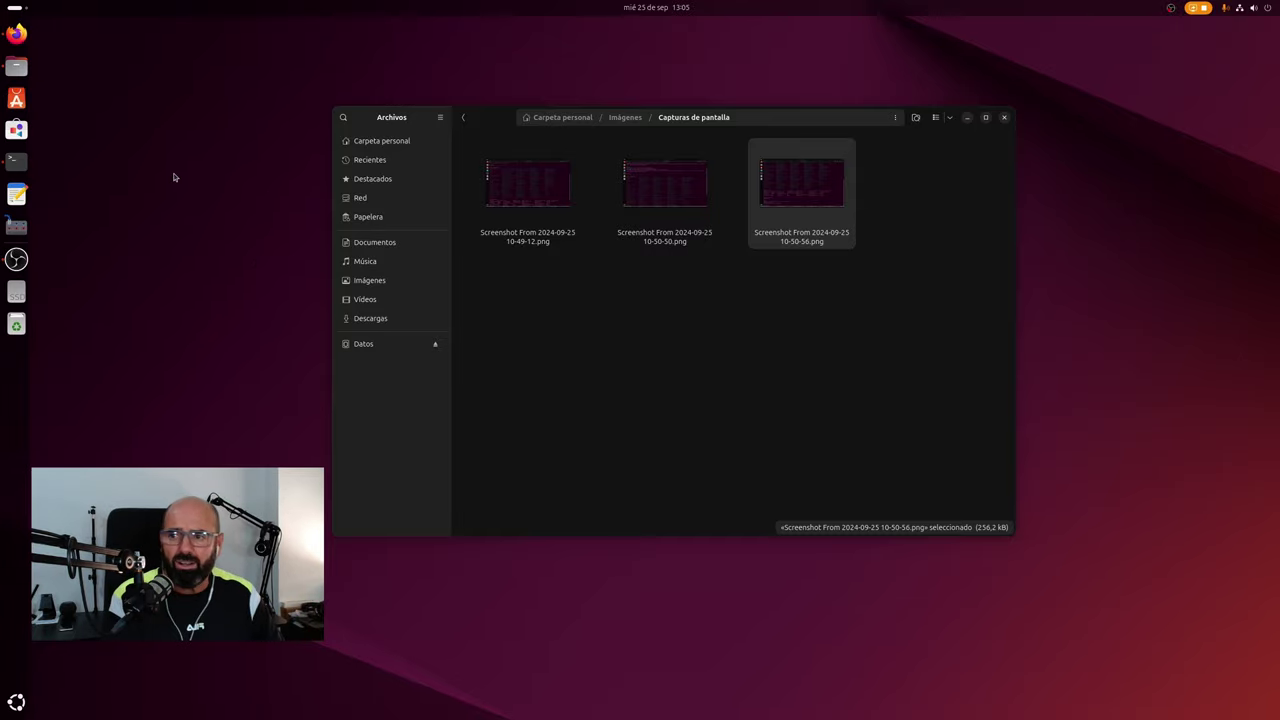
Browse the applications offered to open fastfetch-linux-amd64.deb from the Descargas folder, and cancel the selection dialog.
{"action": "left_click", "coordinate": [396, 141]}
{"action": "double_click", "coordinate": [510, 196]}
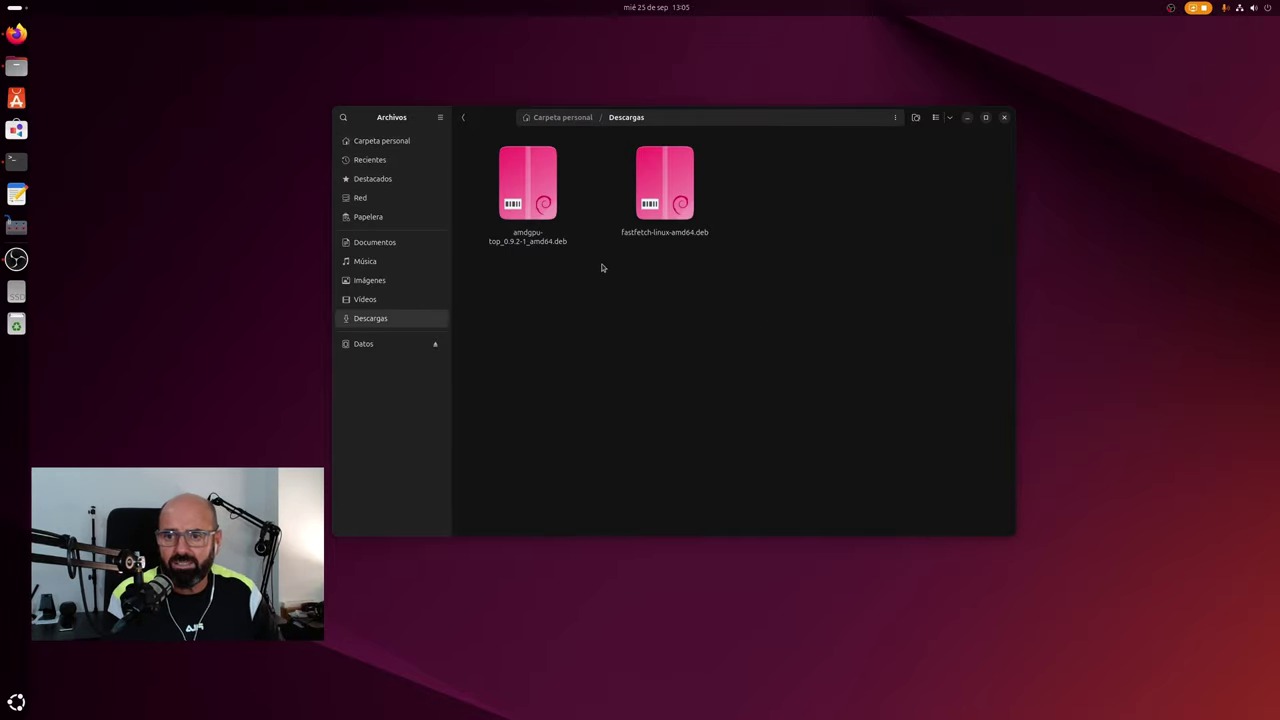
{"action": "left_click", "coordinate": [681, 208]}
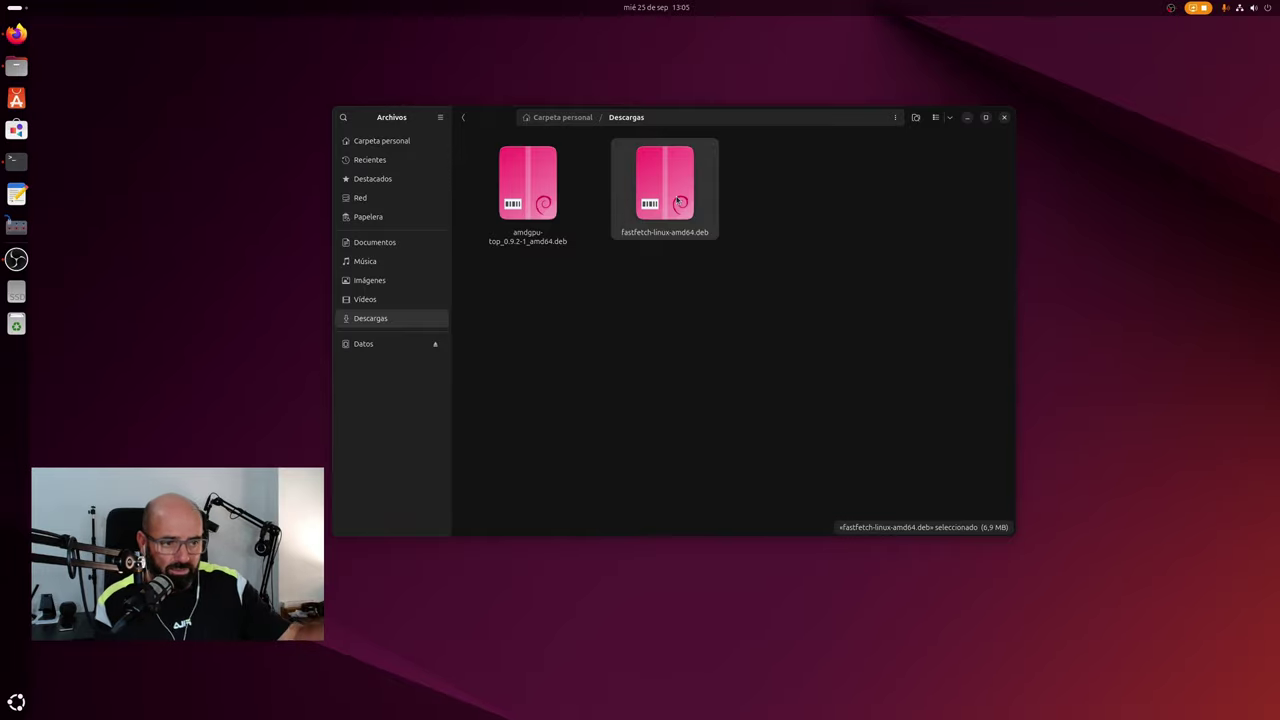
{"action": "right_click", "coordinate": [684, 187]}
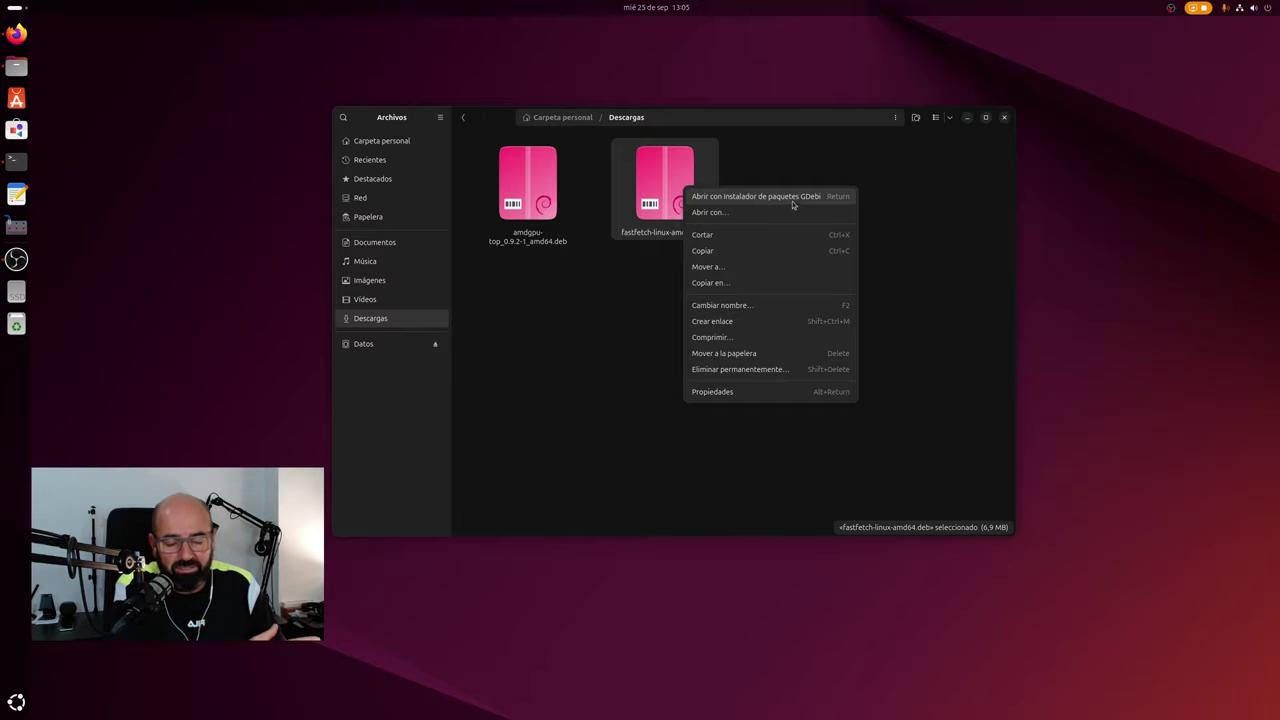
{"action": "left_click", "coordinate": [756, 213]}
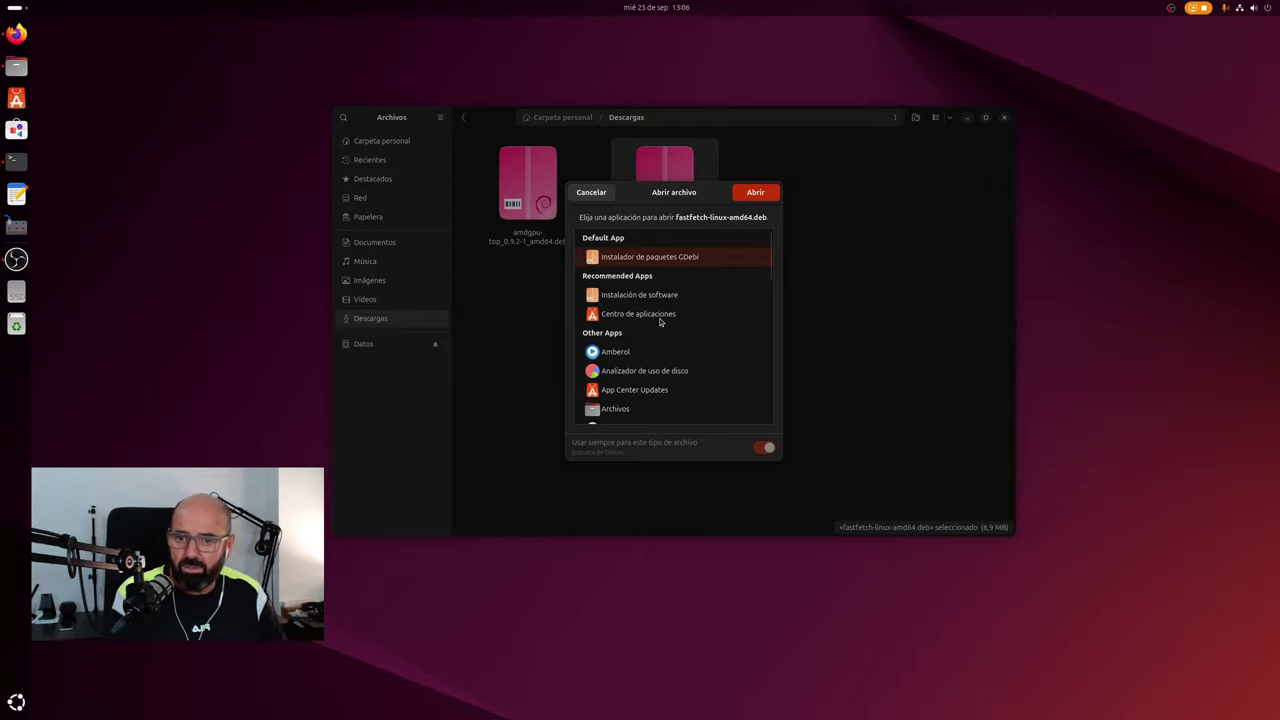
{"action": "scroll", "coordinate": [650, 330], "scroll_direction": "down", "scroll_amount": 10}
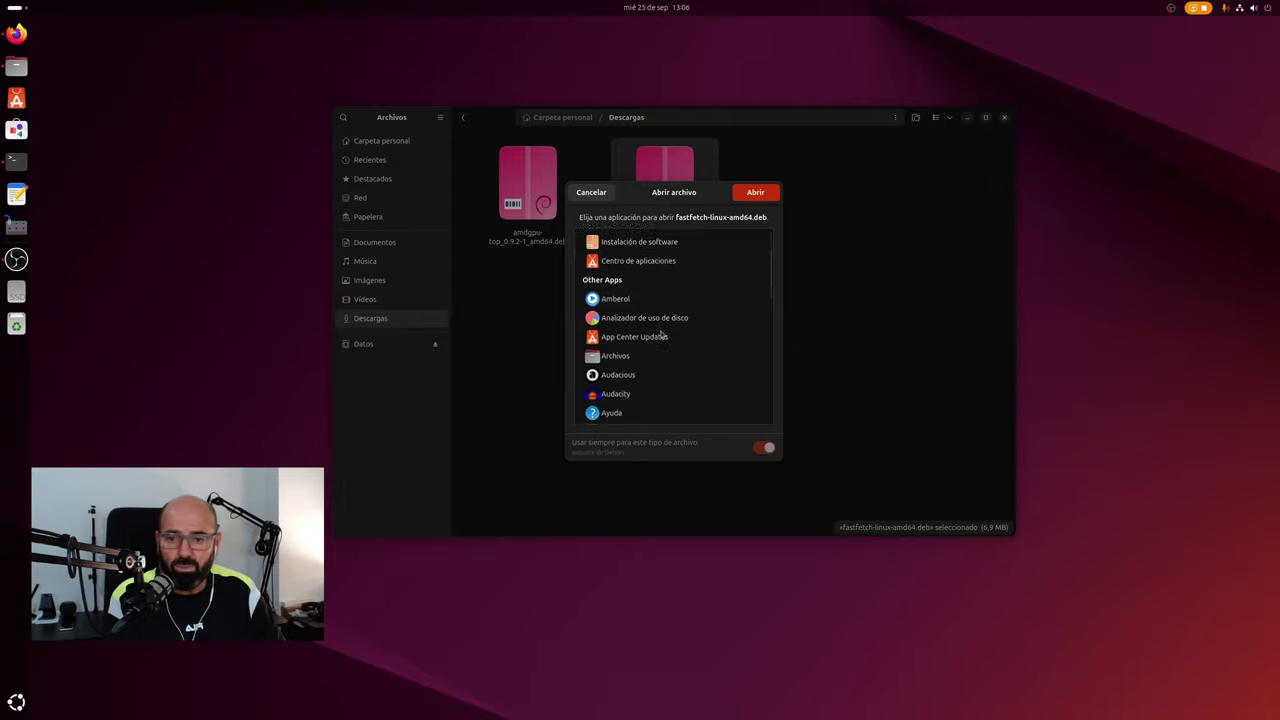
{"action": "scroll", "coordinate": [661, 326], "scroll_direction": "up", "scroll_amount": 10}
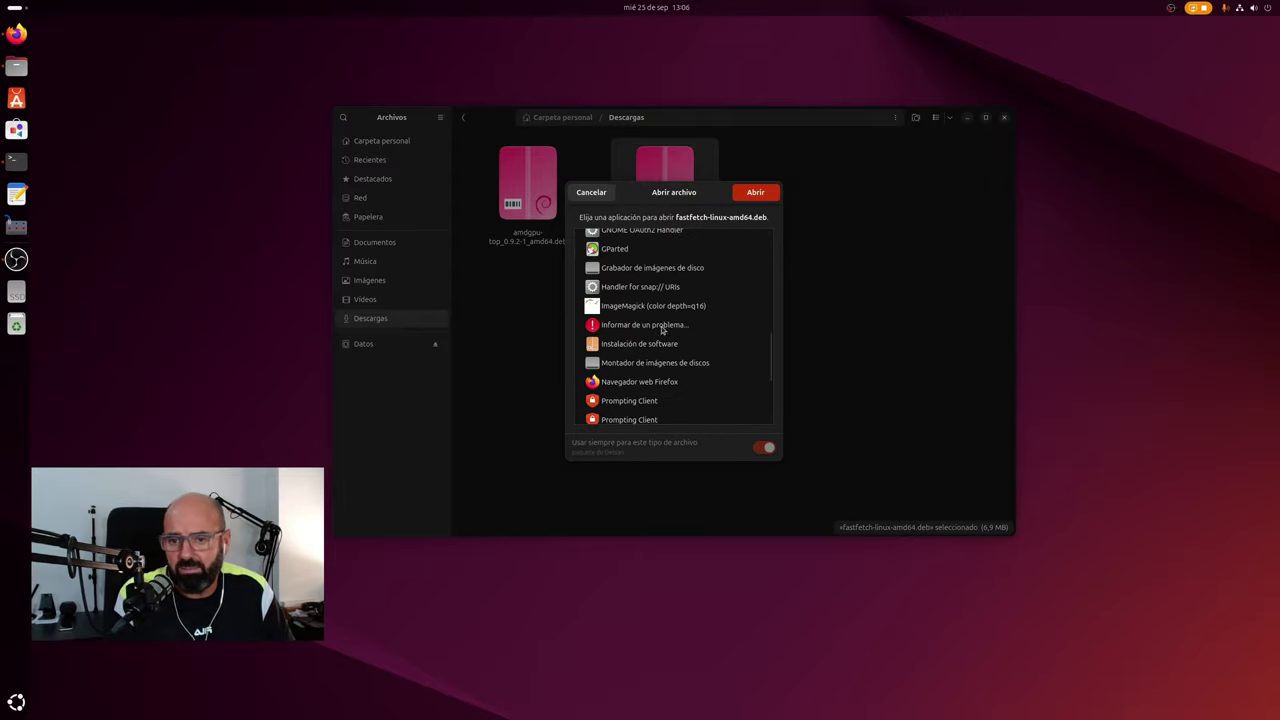
{"action": "left_click", "coordinate": [590, 193]}
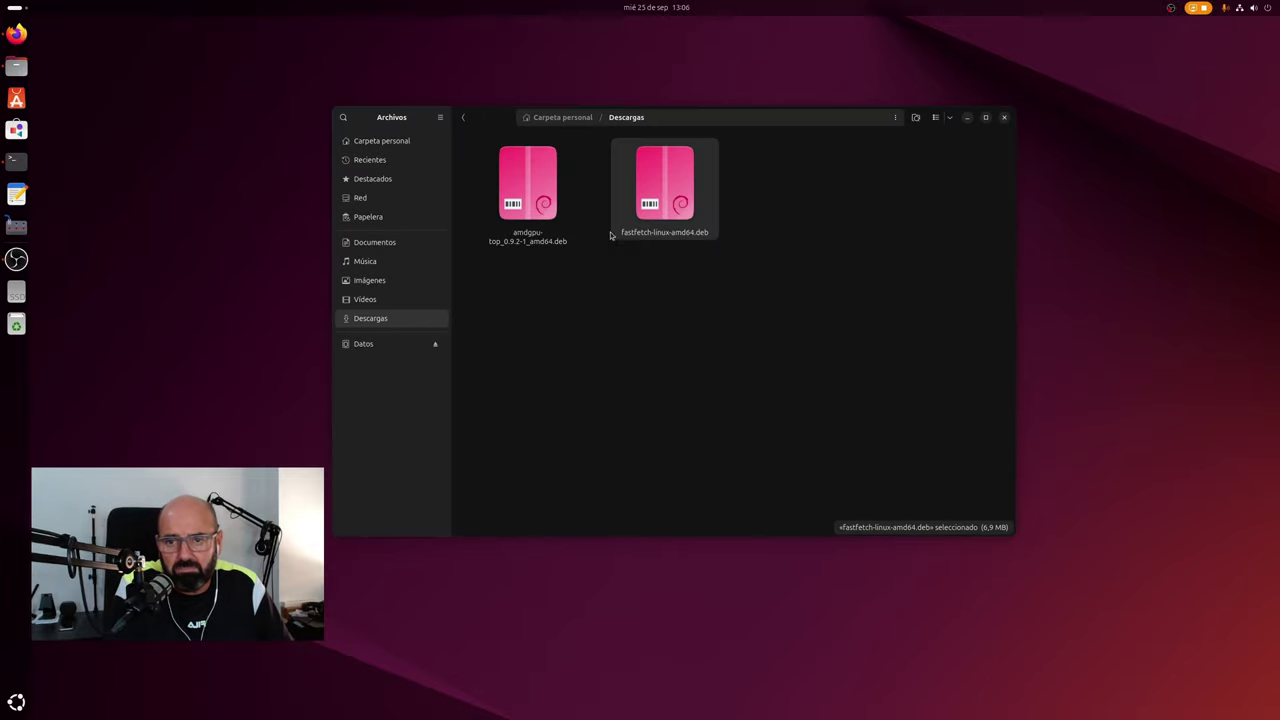
Open fastfetch-linux-amd64.deb with the GDebi package installer, move its window beside the file, and close it.
{"action": "right_click", "coordinate": [669, 202]}
{"action": "left_click", "coordinate": [758, 212]}
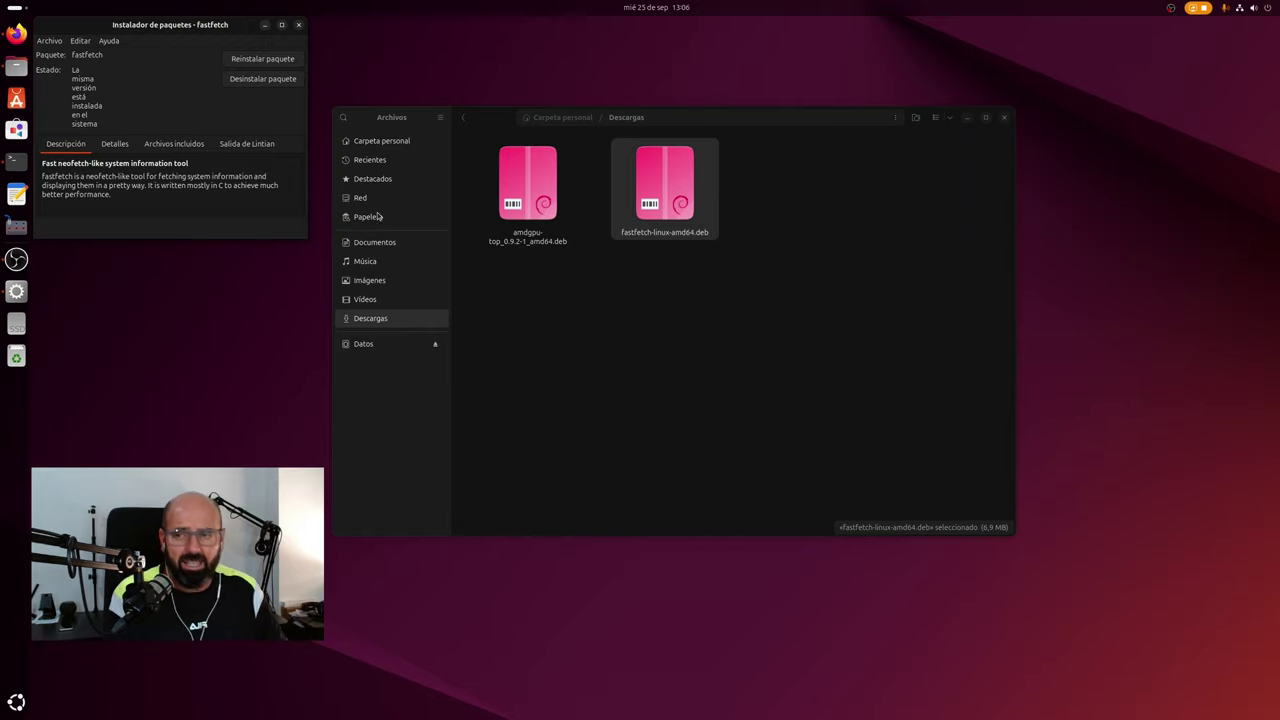
{"action": "left_click_drag", "start_coordinate": [187, 27], "coordinate": [786, 278]}
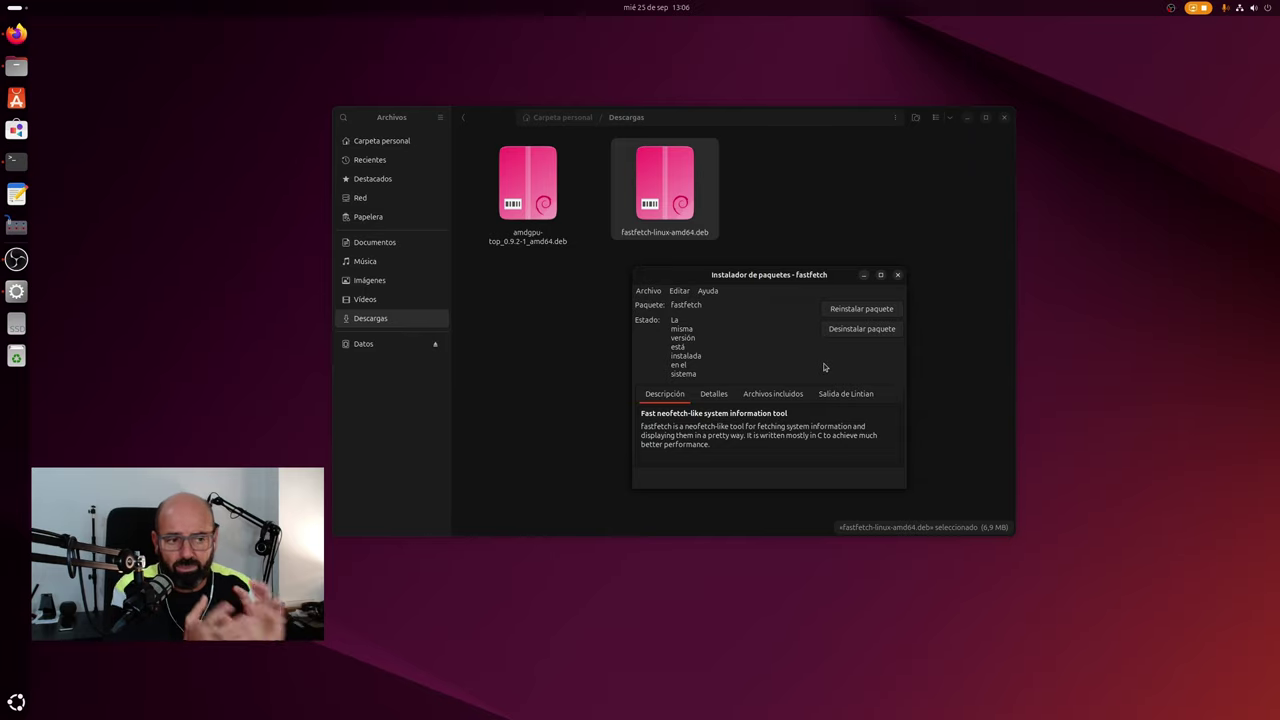
{"action": "left_click", "coordinate": [898, 276]}
{"action": "left_click", "coordinate": [785, 237]}
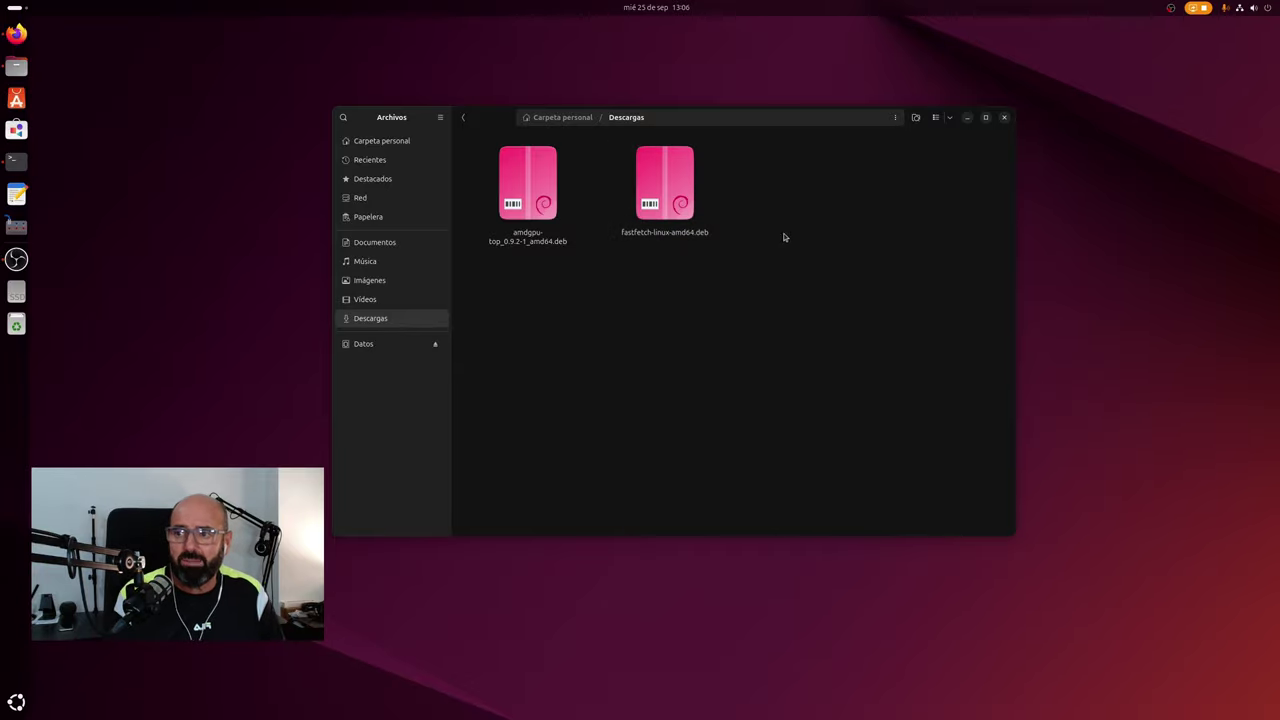
Close the file manager, launch the App Center, view its Acerca de page and return to Explorar.
{"action": "left_click", "coordinate": [1003, 118]}
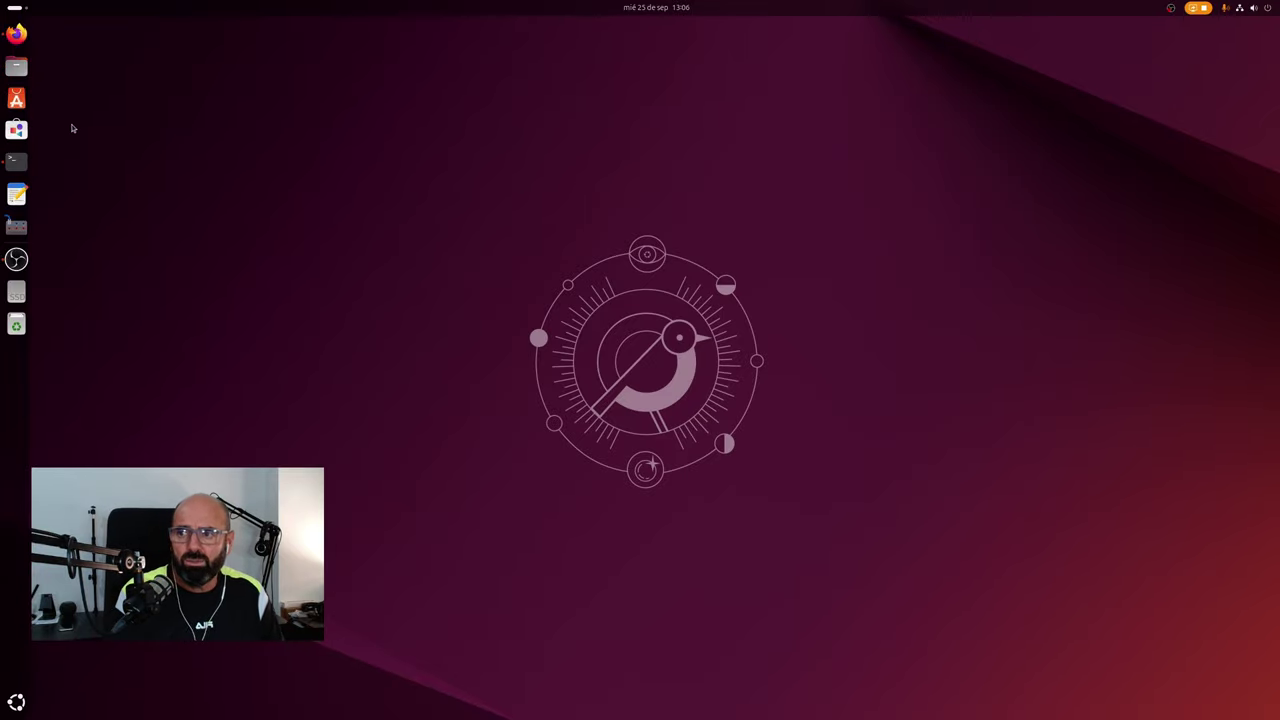
{"action": "left_click", "coordinate": [16, 97]}
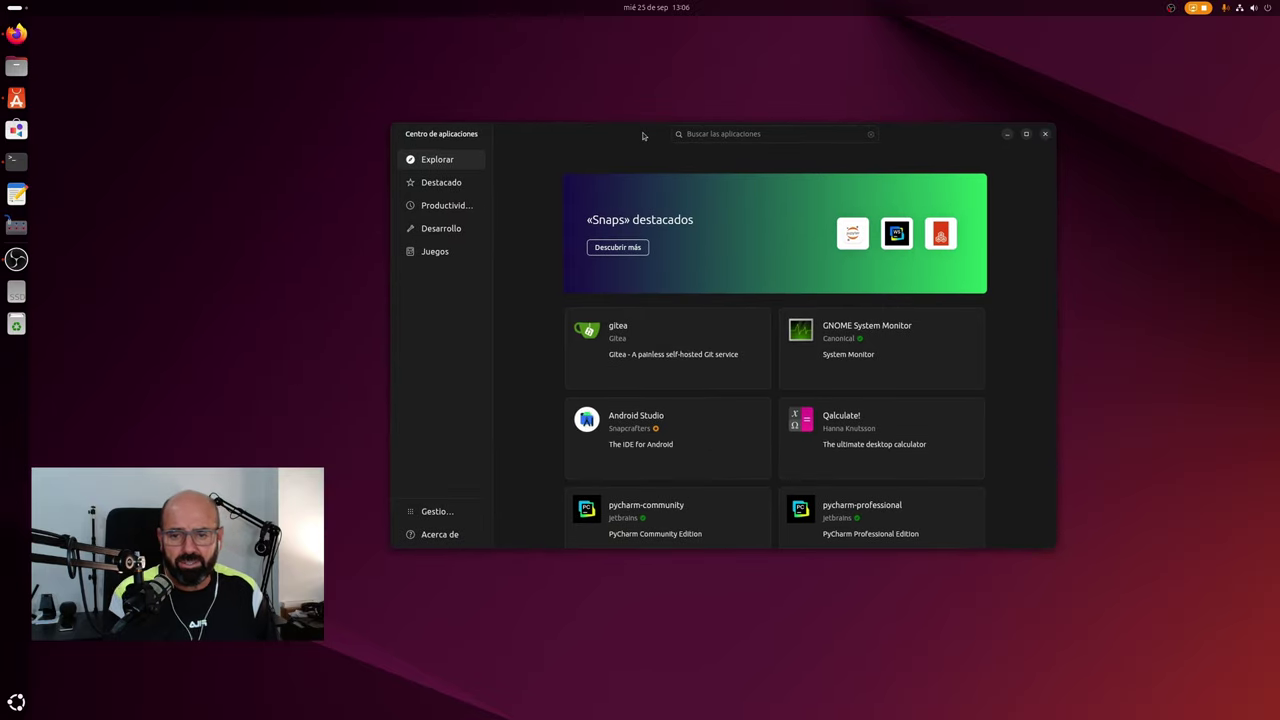
{"action": "left_click", "coordinate": [440, 538]}
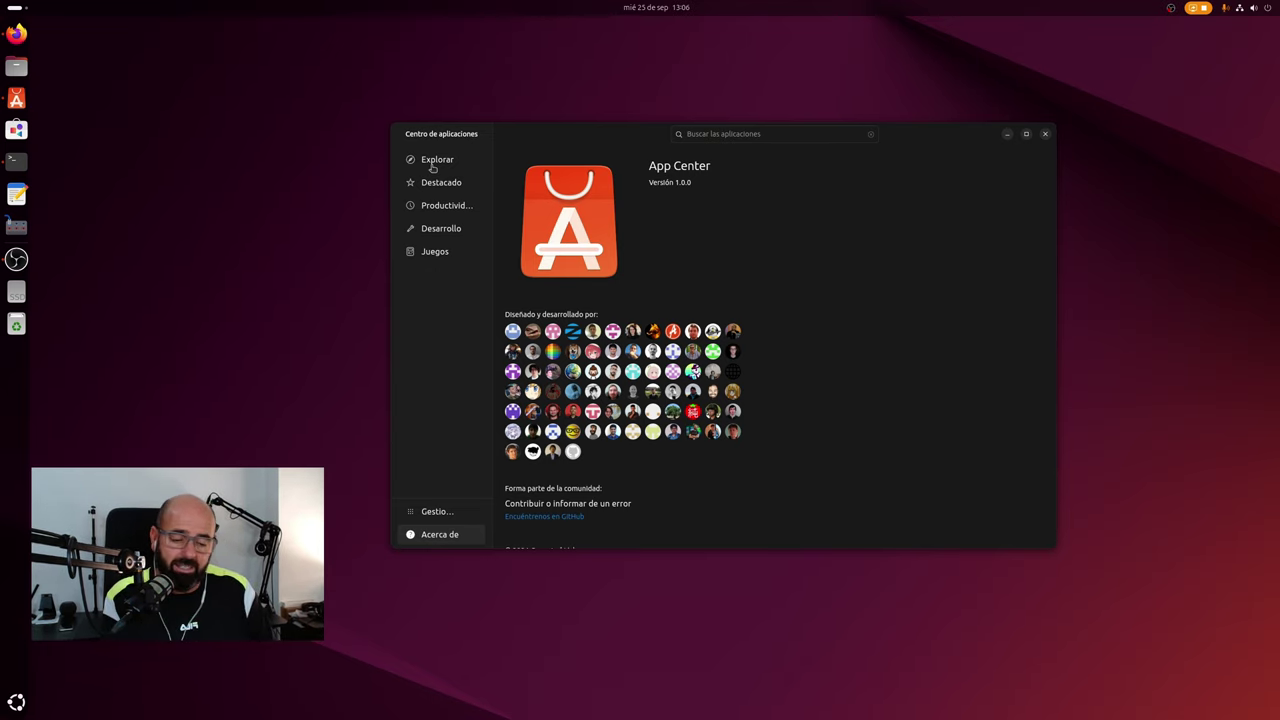
{"action": "left_click", "coordinate": [433, 166]}
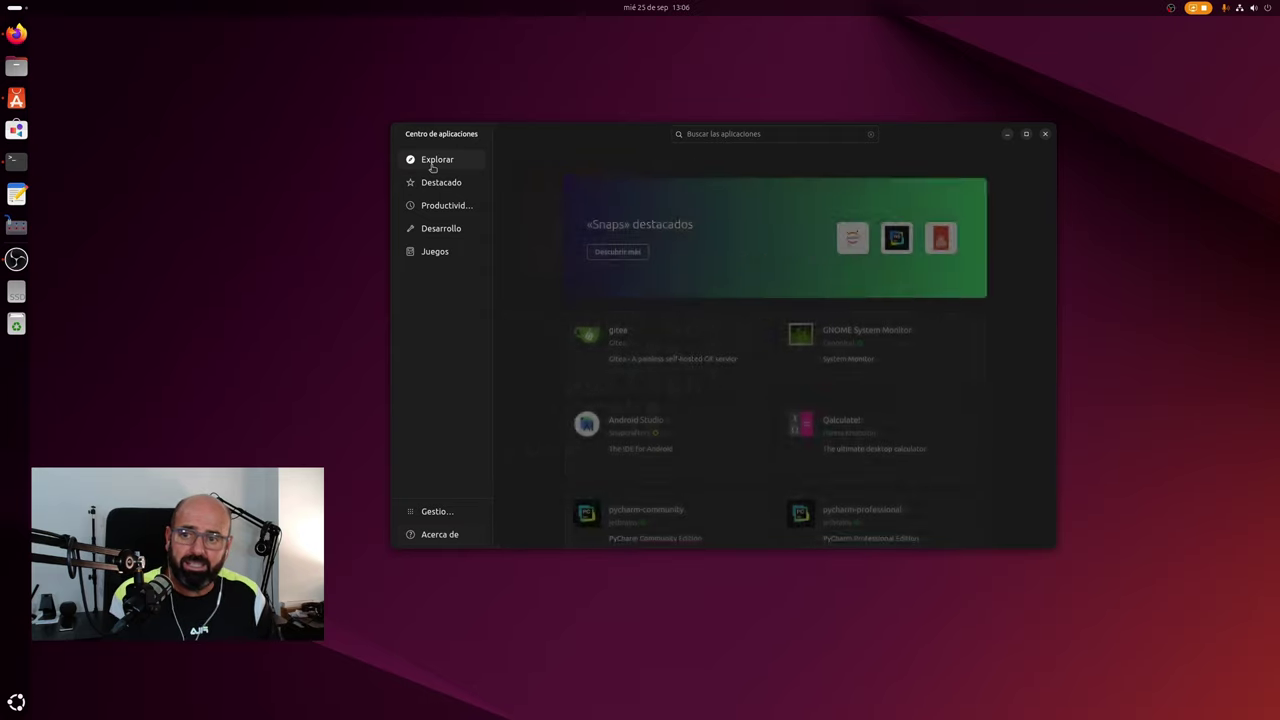
{"action": "scroll", "coordinate": [566, 151], "scroll_direction": "down", "scroll_amount": 1}
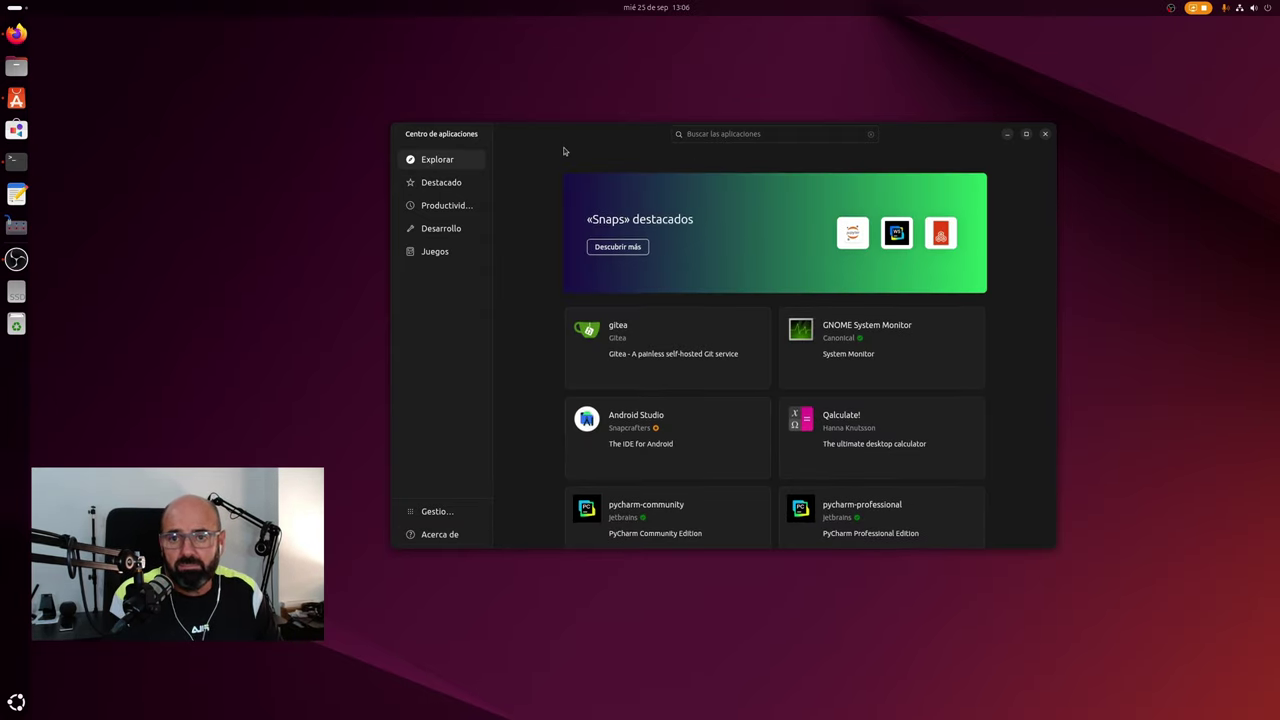
Move and enlarge the App Center window to fit more application cards, and browse the Explorar page.
{"action": "left_click_drag", "start_coordinate": [515, 137], "coordinate": [471, 90]}
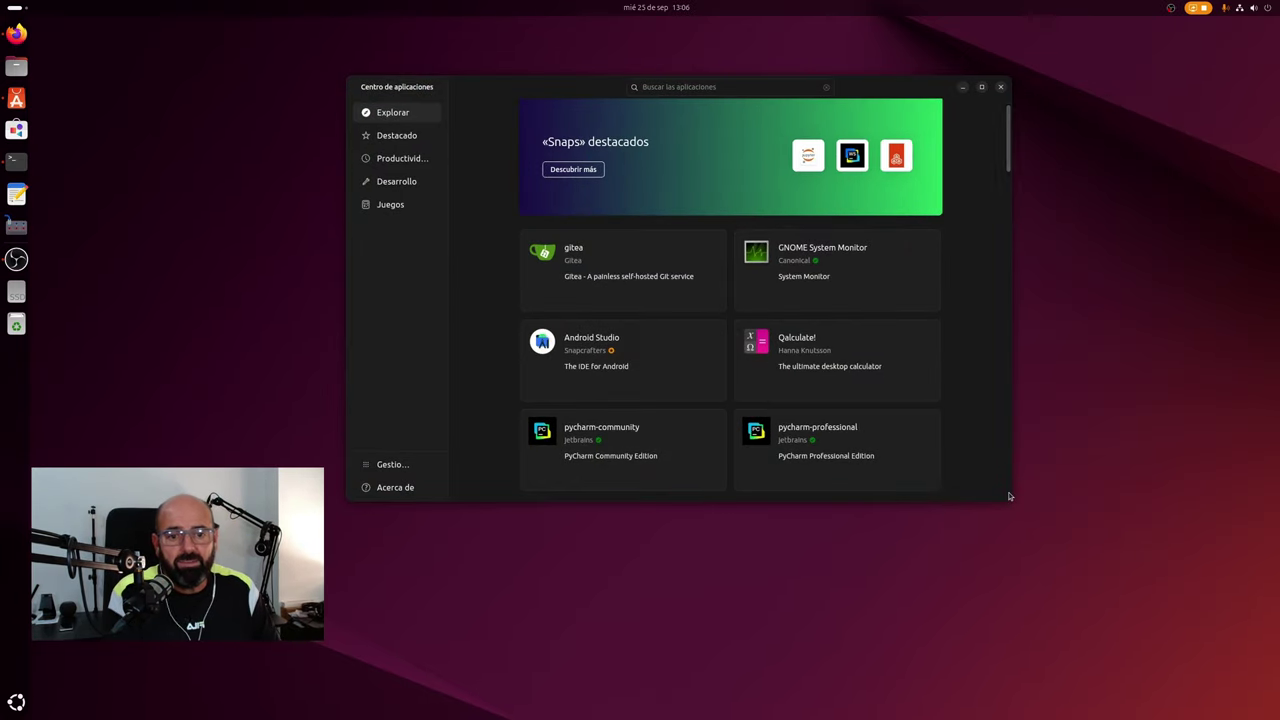
{"action": "scroll", "coordinate": [1006, 504], "scroll_direction": "down", "scroll_amount": 5}
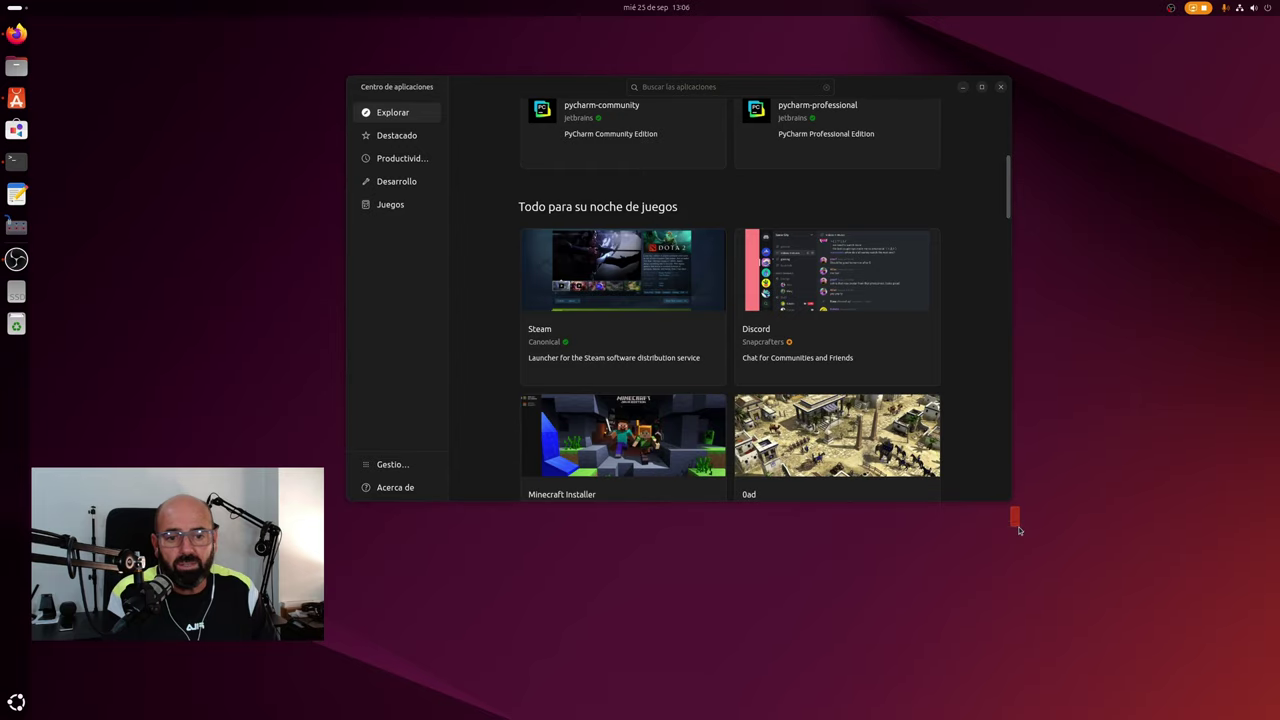
{"action": "left_click_drag", "start_coordinate": [1008, 503], "coordinate": [1278, 672]}
{"action": "left_click_drag", "start_coordinate": [498, 95], "coordinate": [375, 63]}
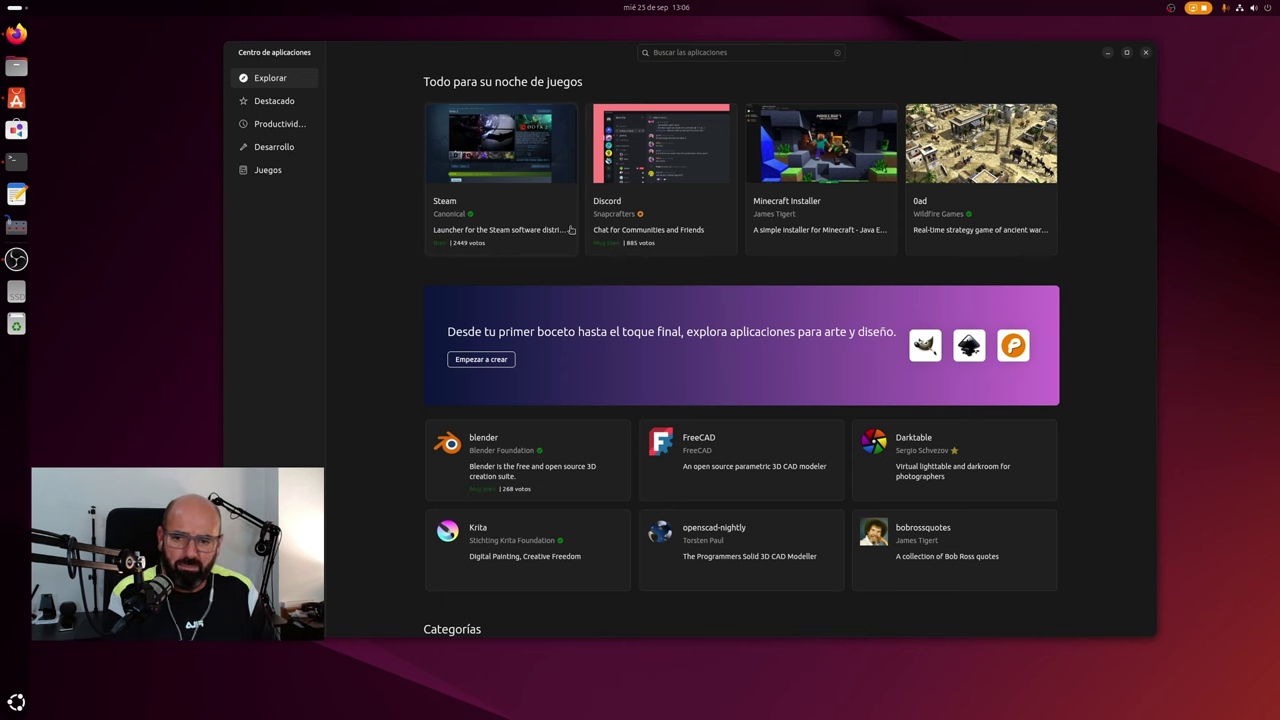
{"action": "scroll", "coordinate": [615, 263], "scroll_direction": "up", "scroll_amount": 5}
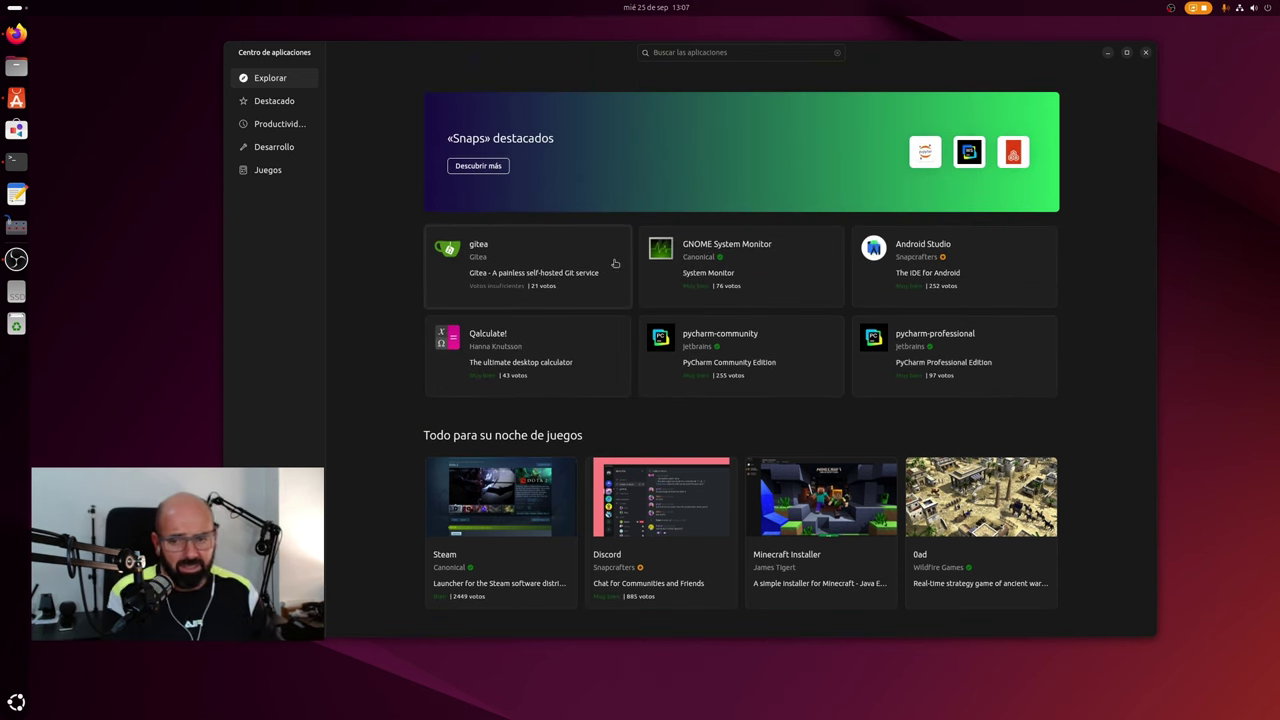
Review the installed snaps management page, return to Explorar and examine its featured snaps, categories and collections.
{"action": "left_click", "coordinate": [270, 600]}
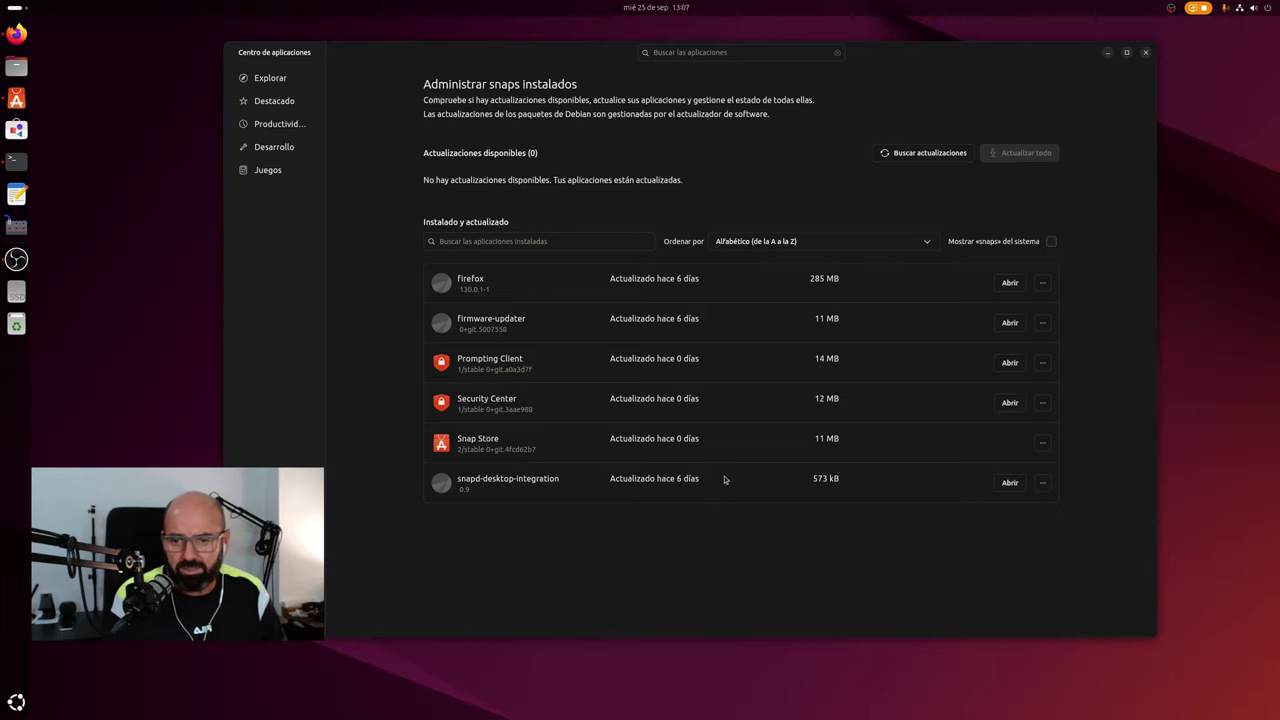
{"action": "left_click", "coordinate": [276, 78]}
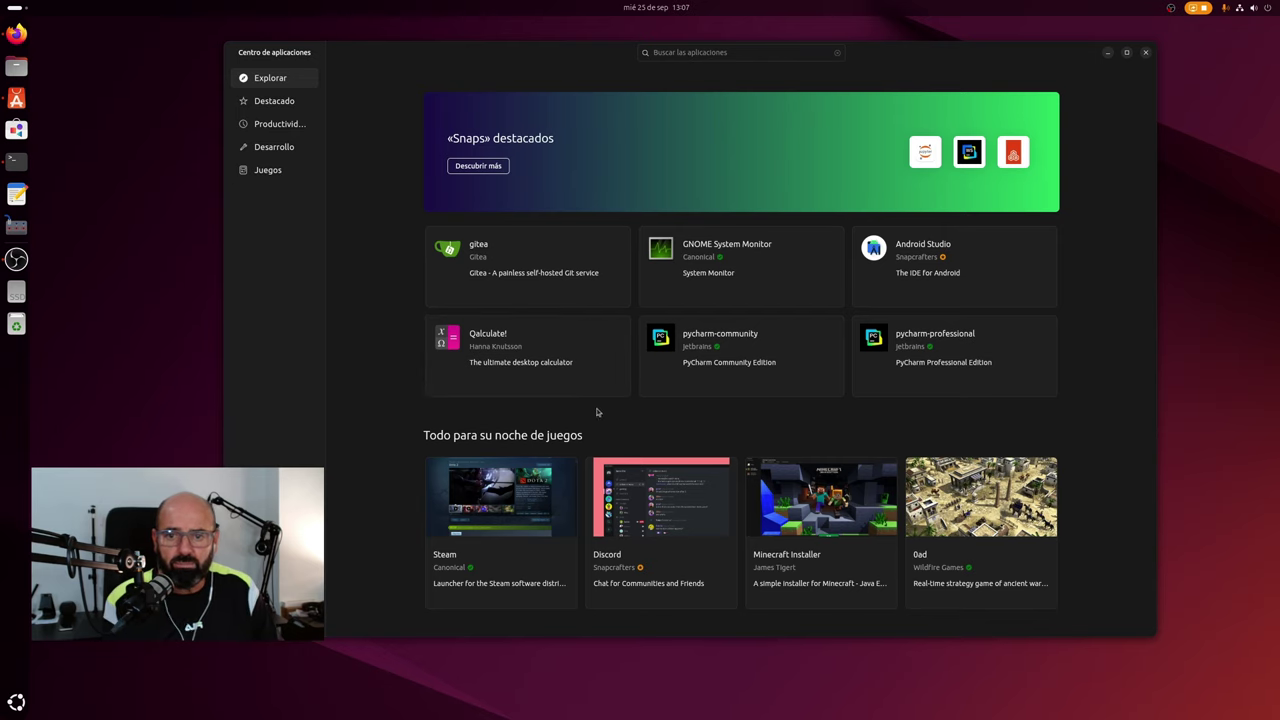
{"action": "scroll", "coordinate": [597, 412], "scroll_direction": "down", "scroll_amount": 10}
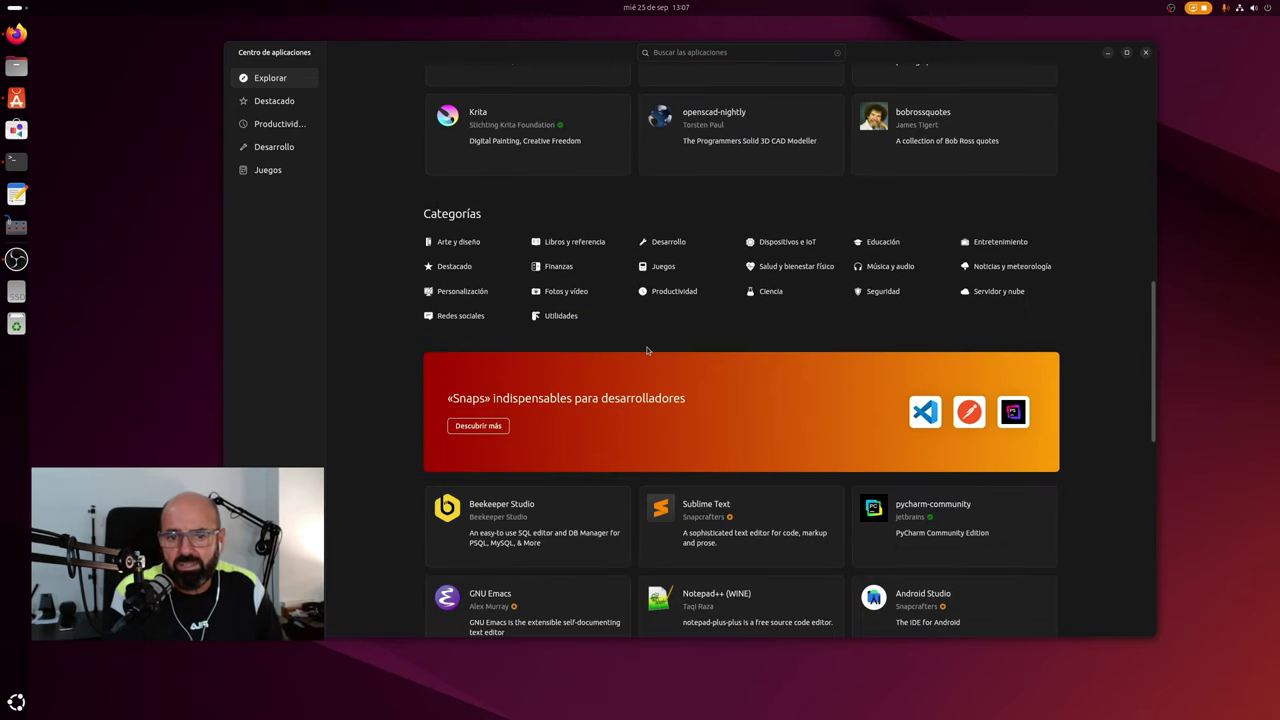
{"action": "scroll", "coordinate": [647, 350], "scroll_direction": "down", "scroll_amount": 10}
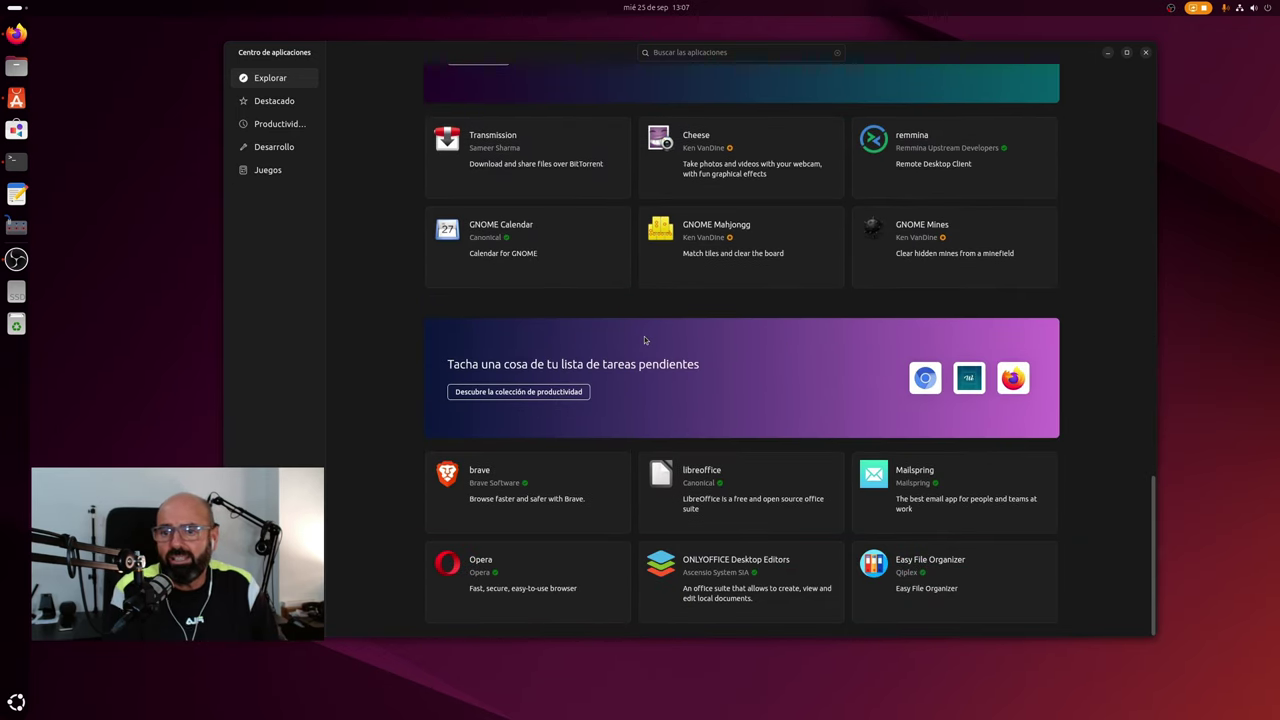
{"action": "scroll", "coordinate": [645, 338], "scroll_direction": "up", "scroll_amount": 20}
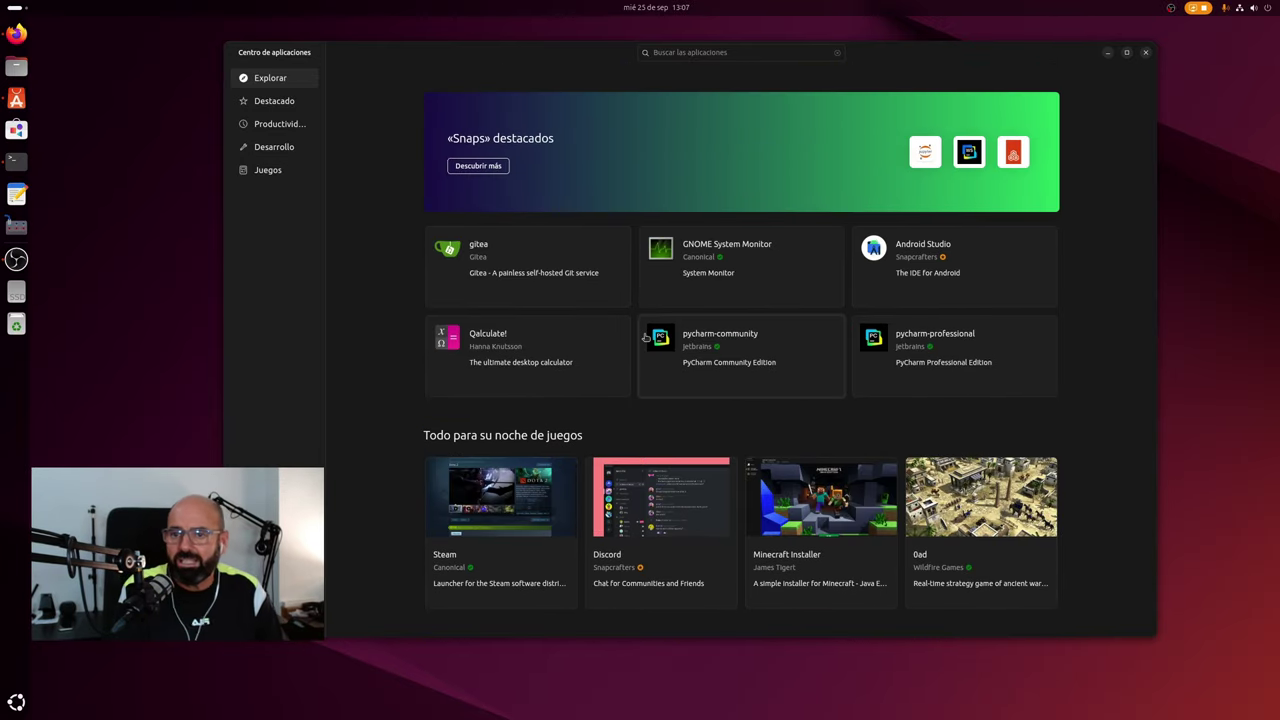
{"action": "scroll", "coordinate": [632, 320], "scroll_direction": "down", "scroll_amount": 5}
{"action": "scroll", "coordinate": [630, 318], "scroll_direction": "down", "scroll_amount": 6}
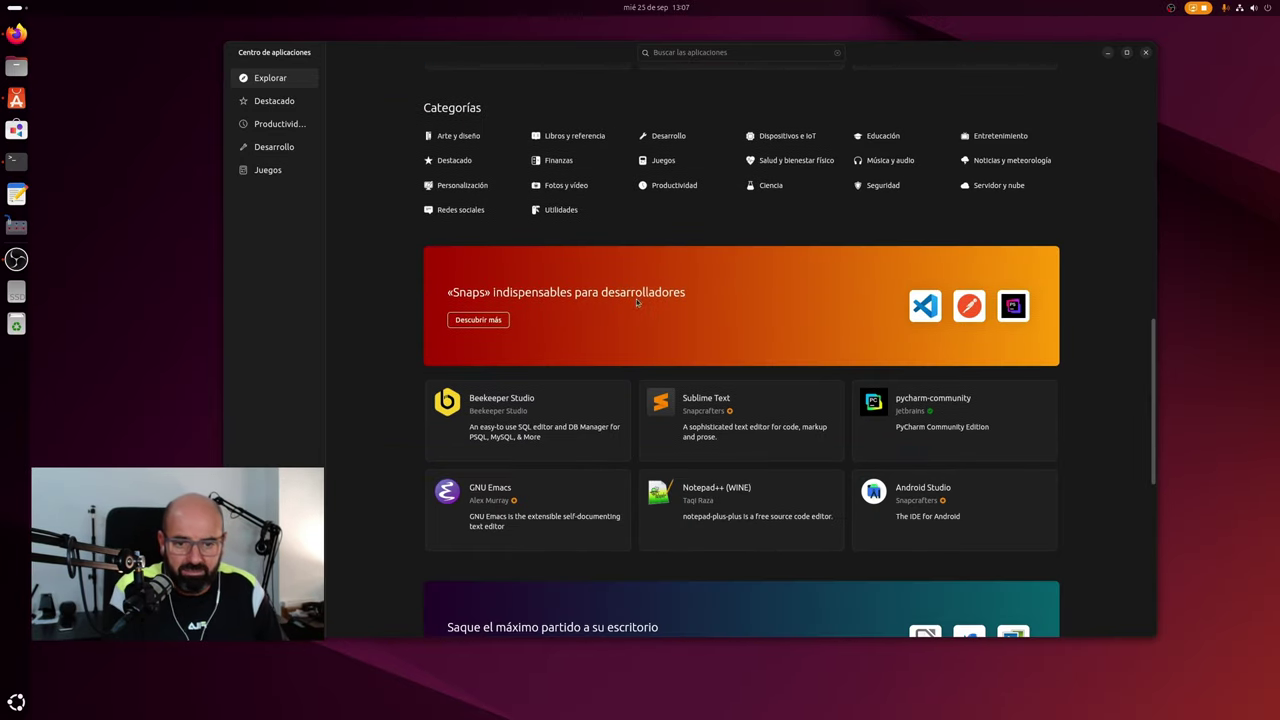
{"action": "scroll", "coordinate": [638, 293], "scroll_direction": "up", "scroll_amount": 7}
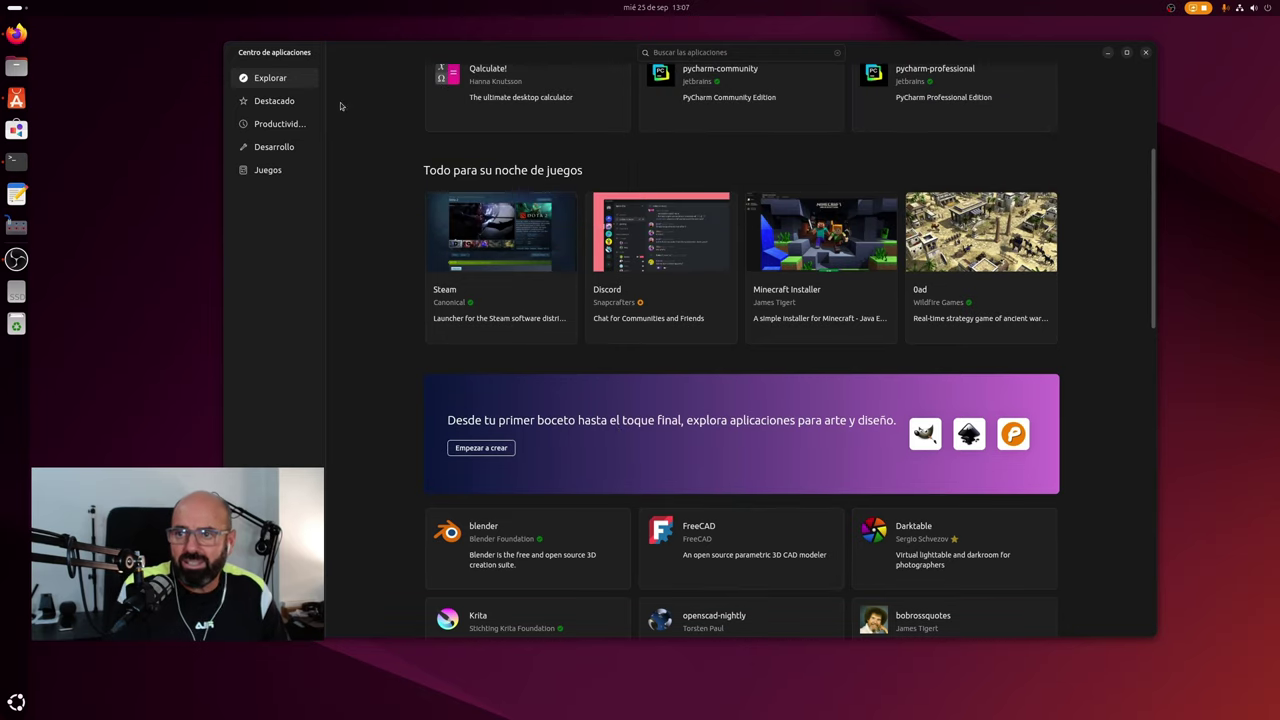
{"action": "scroll", "coordinate": [380, 322], "scroll_direction": "up", "scroll_amount": 2}
Search the App Center for "spotify" and open the details page of the snap published by Spotify.
{"action": "left_click", "coordinate": [732, 52]}
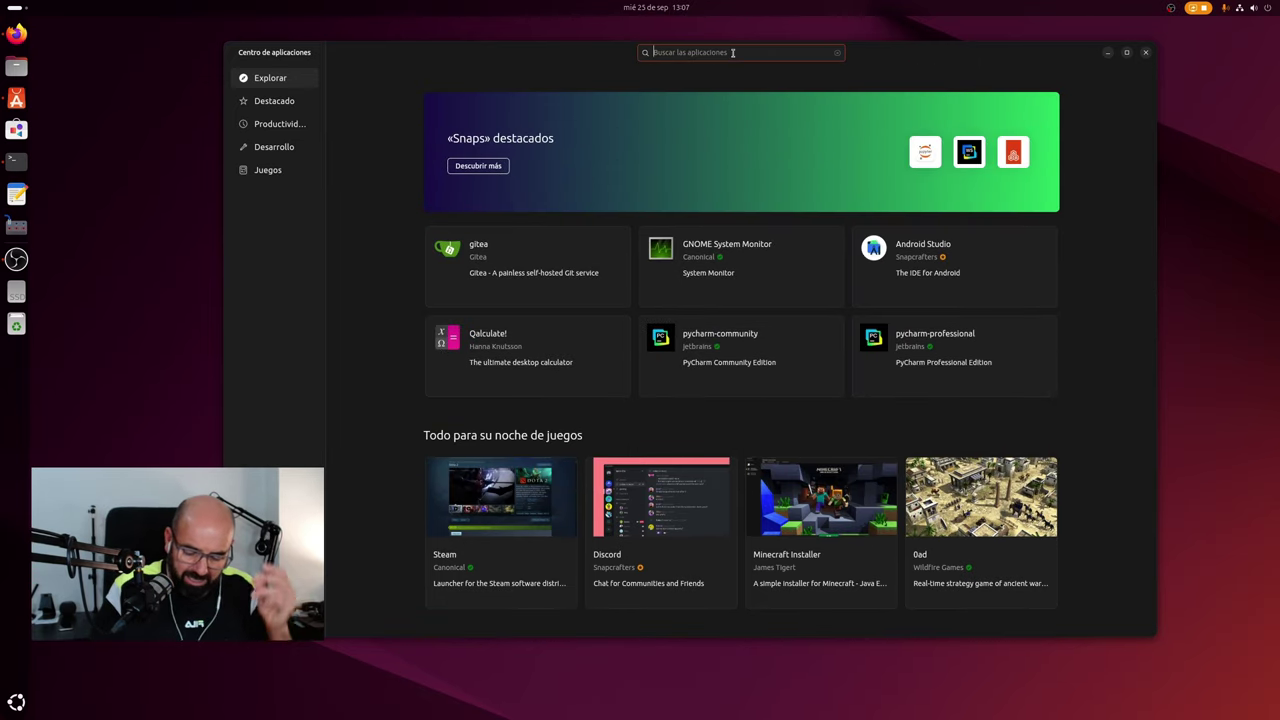
{"action": "type", "text": "spotify"}
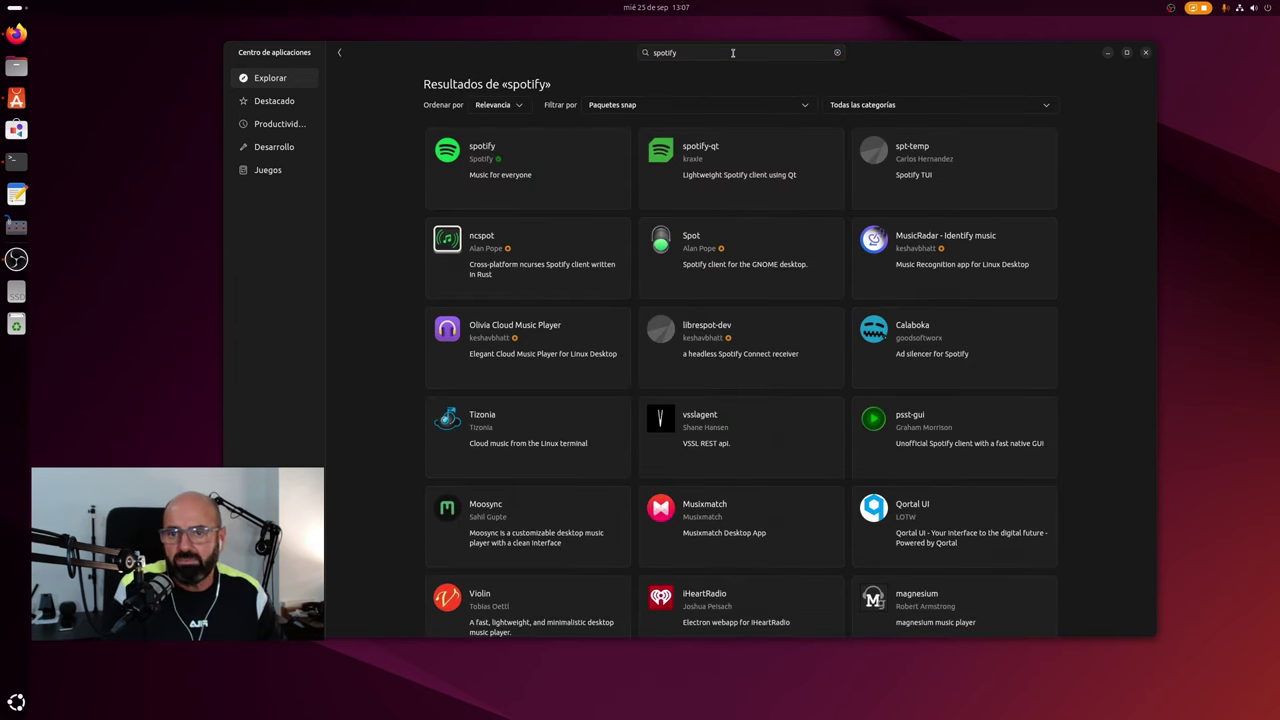
{"action": "left_click", "coordinate": [554, 176]}
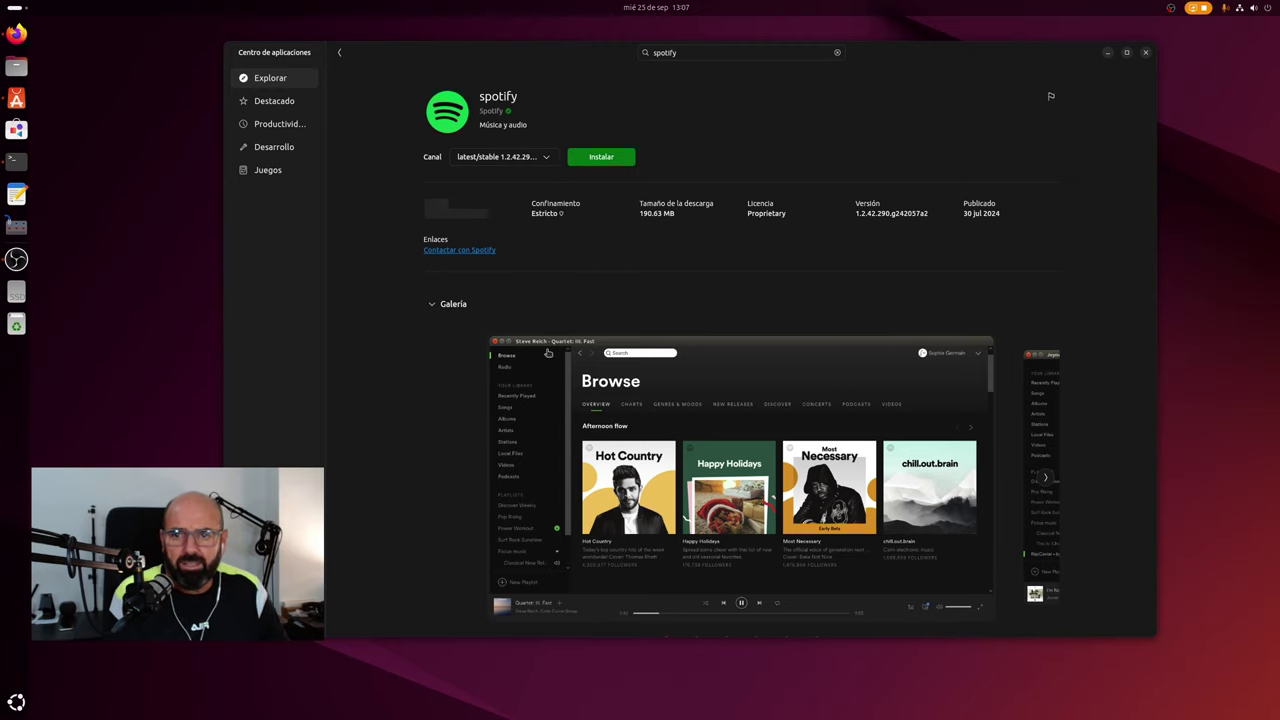
Review the release channels offered for the spotify snap and select latest/candidate.
{"action": "left_click", "coordinate": [544, 158]}
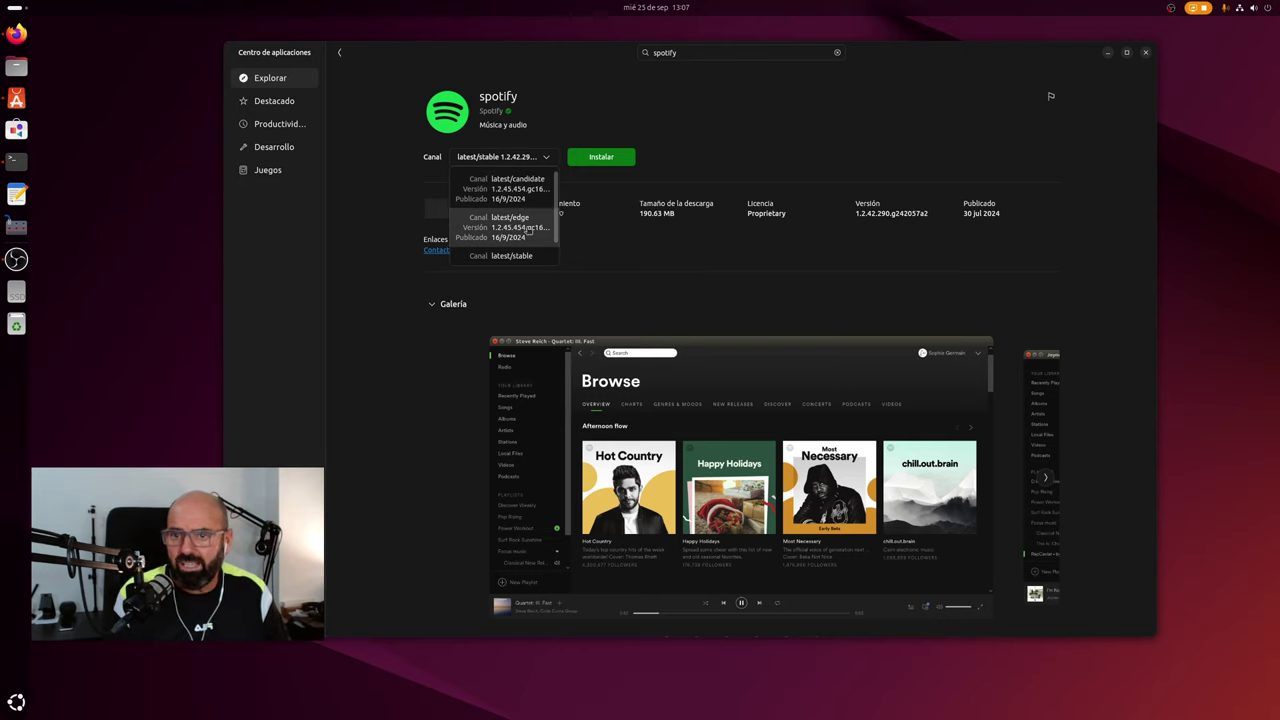
{"action": "scroll", "coordinate": [528, 250], "scroll_direction": "down", "scroll_amount": 2}
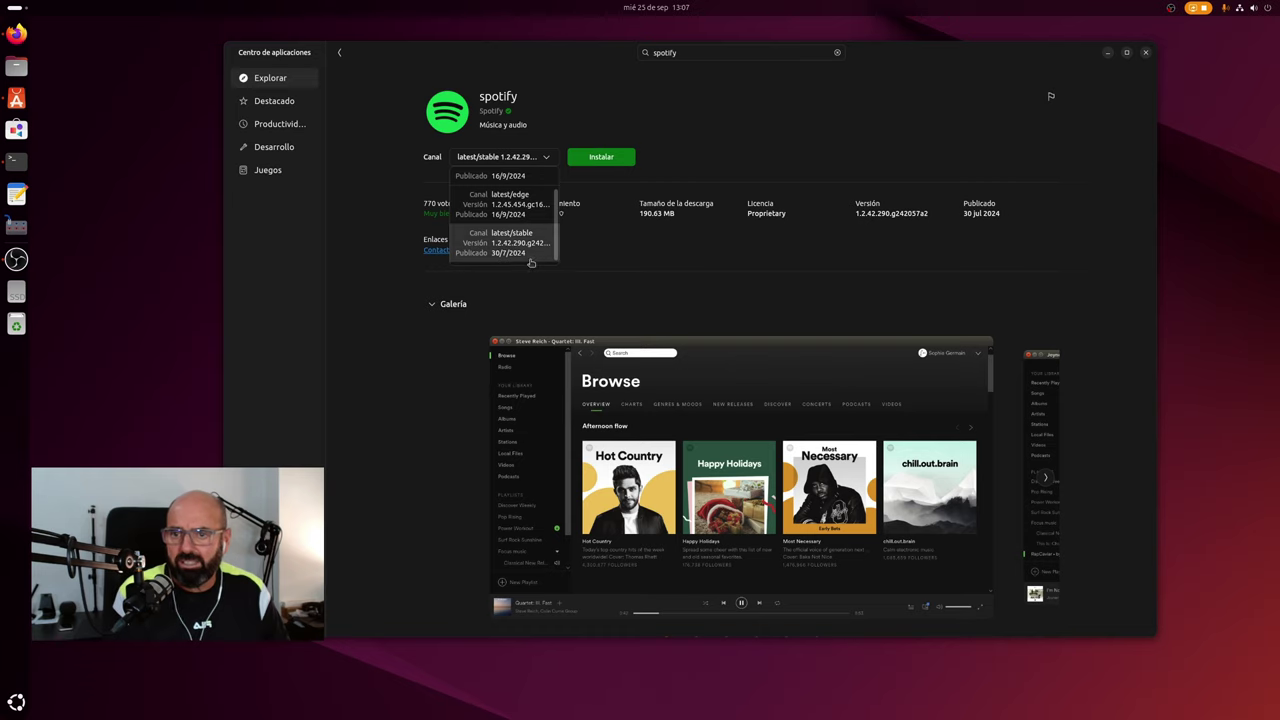
{"action": "scroll", "coordinate": [519, 213], "scroll_direction": "up", "scroll_amount": 2}
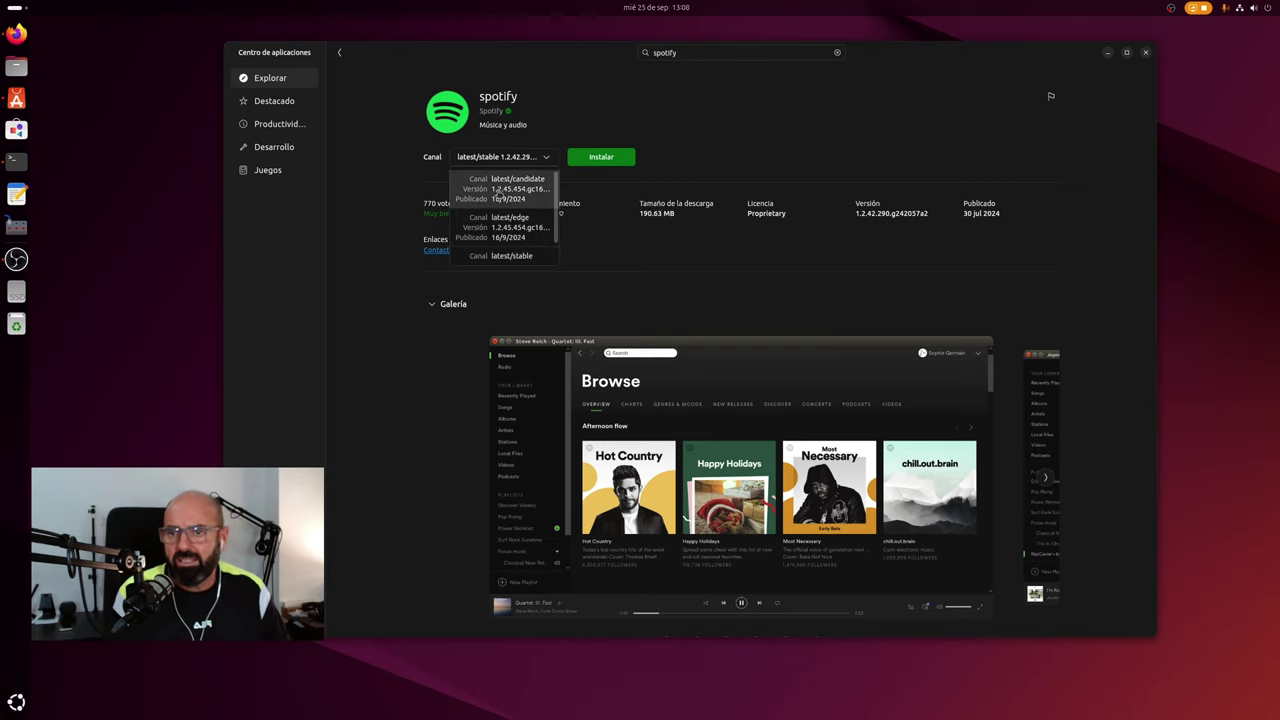
{"action": "left_click", "coordinate": [519, 198]}
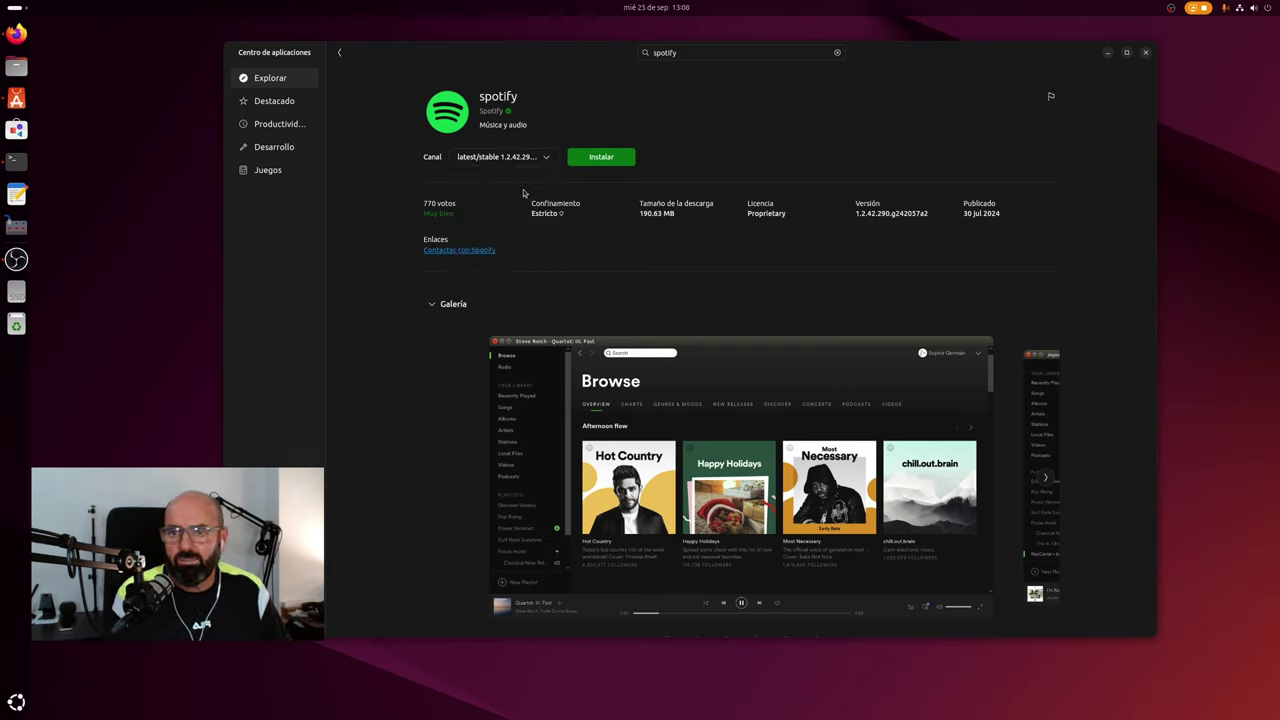
Install the spotify snap from the selected channel, authenticating with the account password.
{"action": "left_click", "coordinate": [609, 157]}
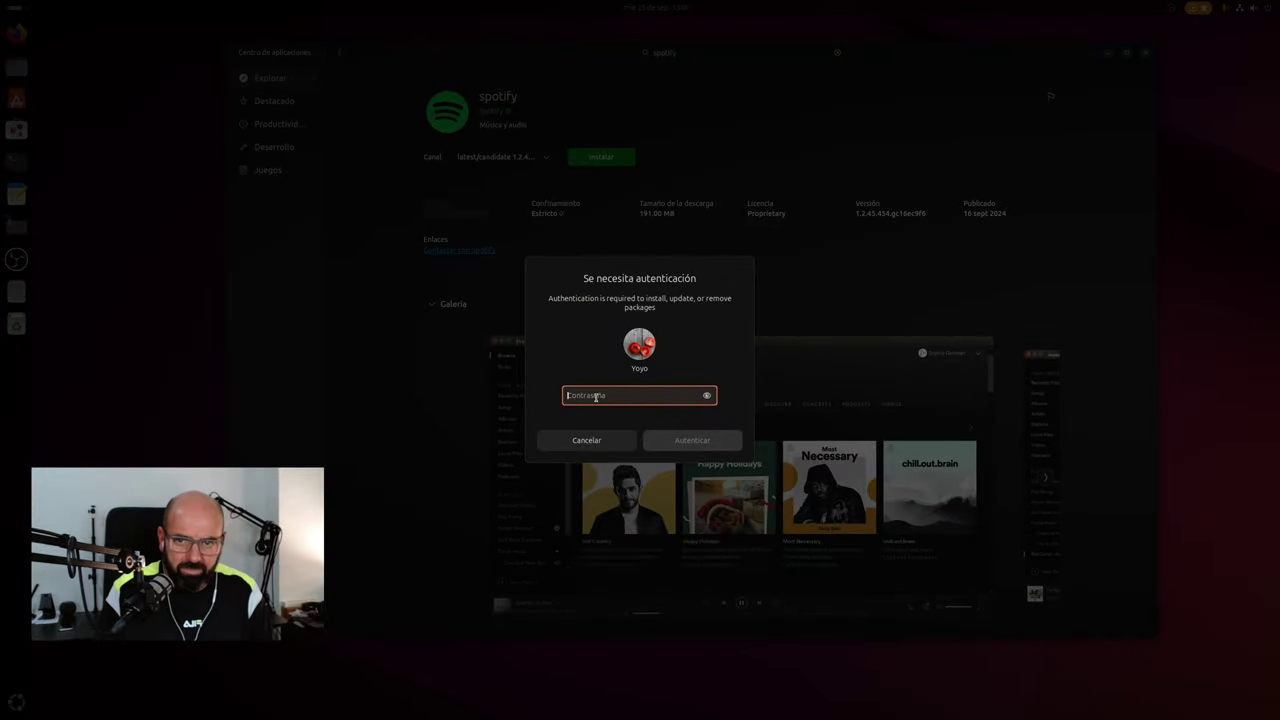
{"action": "left_click", "coordinate": [612, 442]}
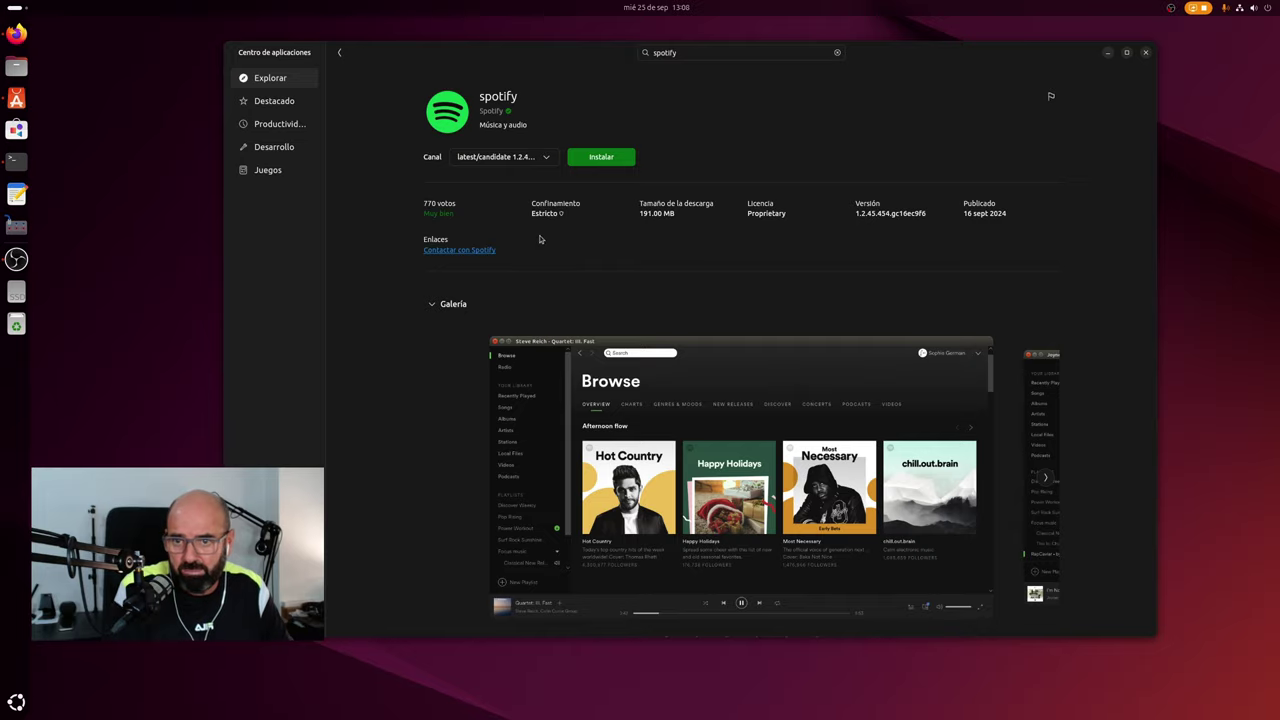
{"action": "left_click", "coordinate": [596, 161]}
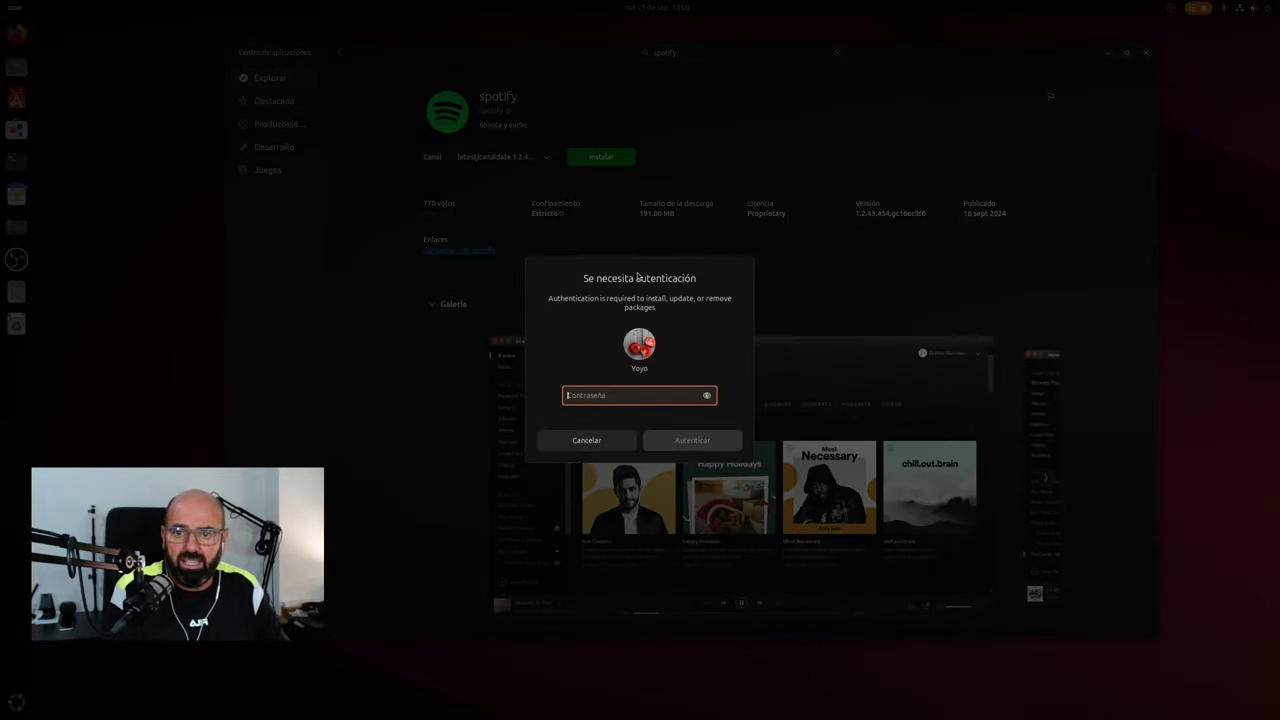
{"action": "type", "text": "••••••••••"}
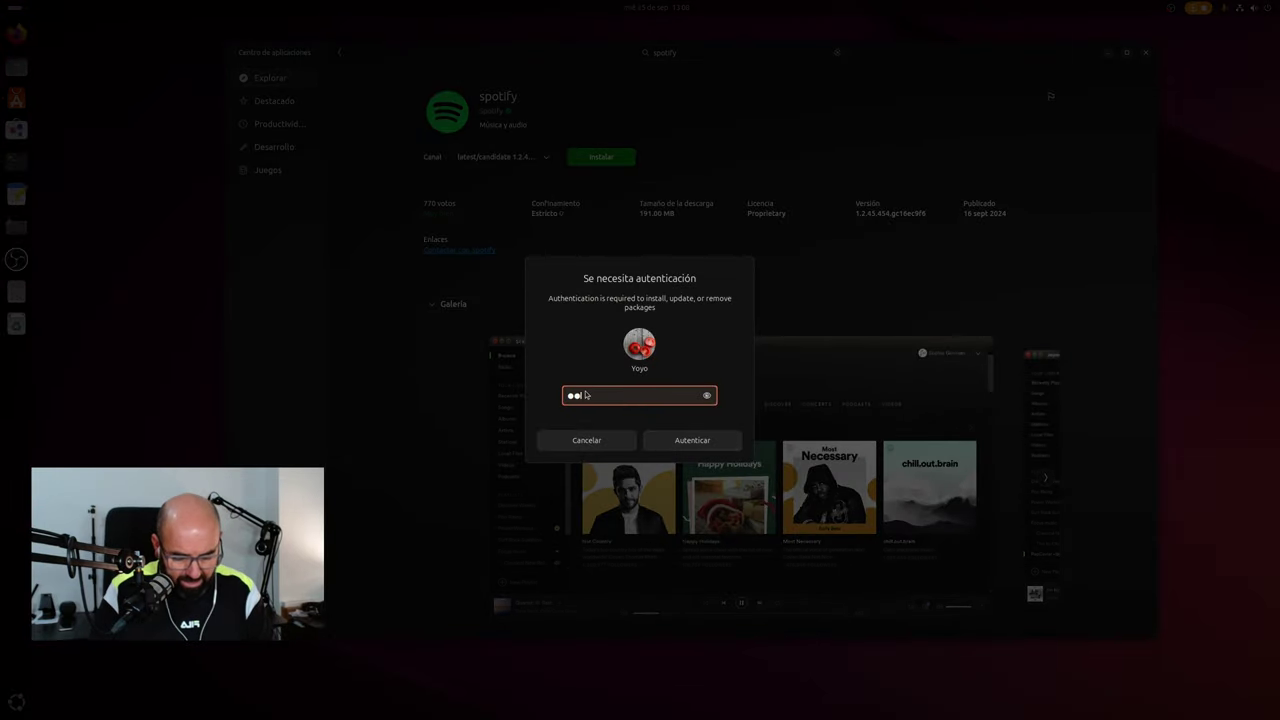
{"action": "type", "text": "••"}
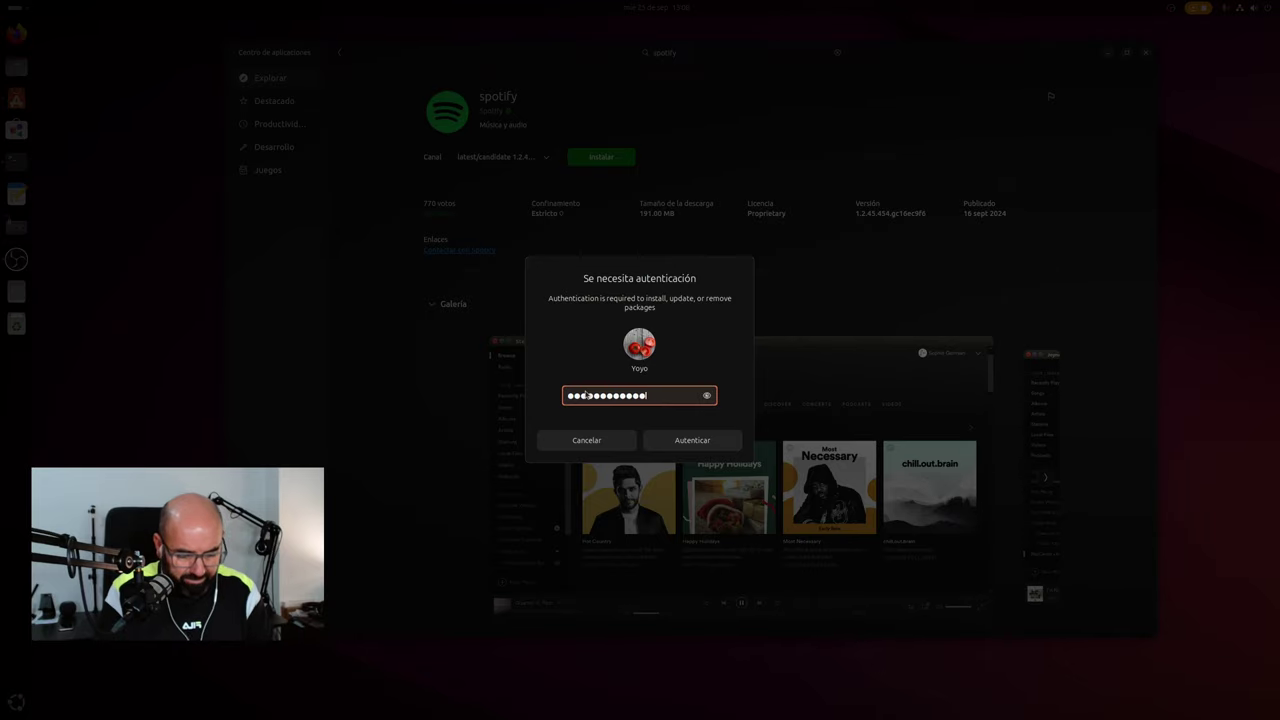
{"action": "key", "text": "Return"}
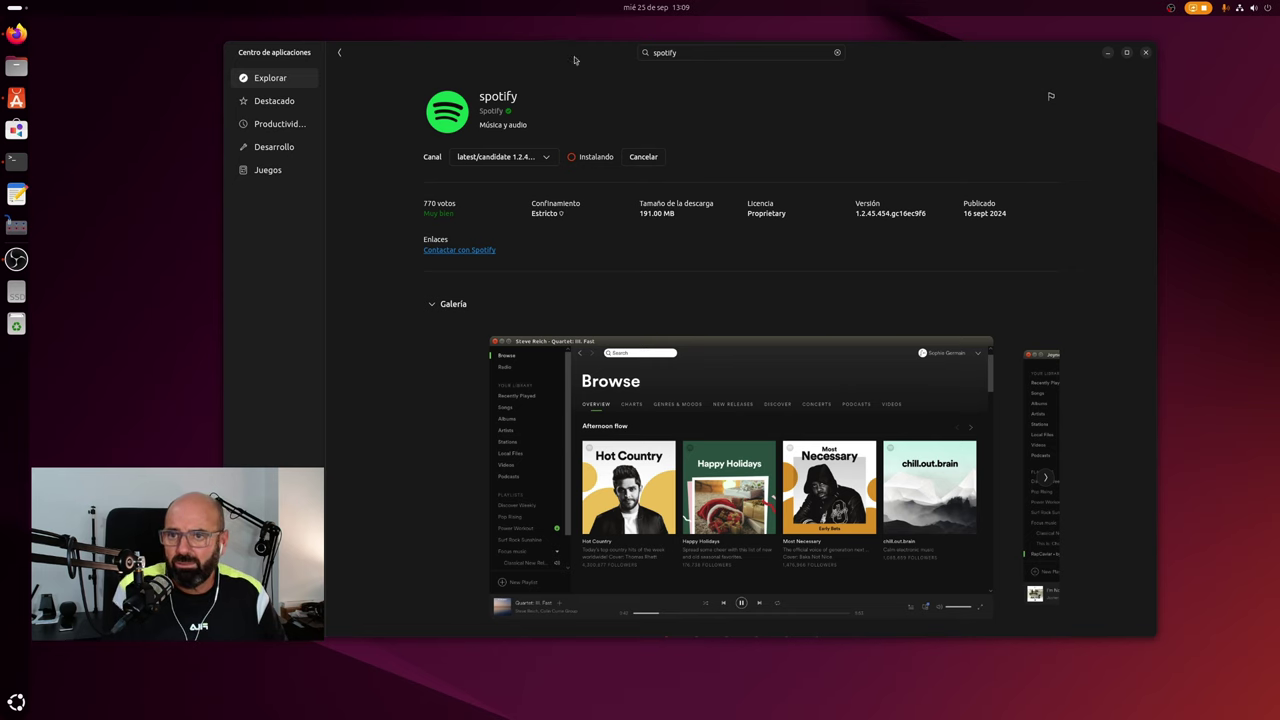
Move the App Center window aside, launch the installed Spotify, and close both windows.
{"action": "left_click_drag", "start_coordinate": [541, 59], "coordinate": [479, 42]}
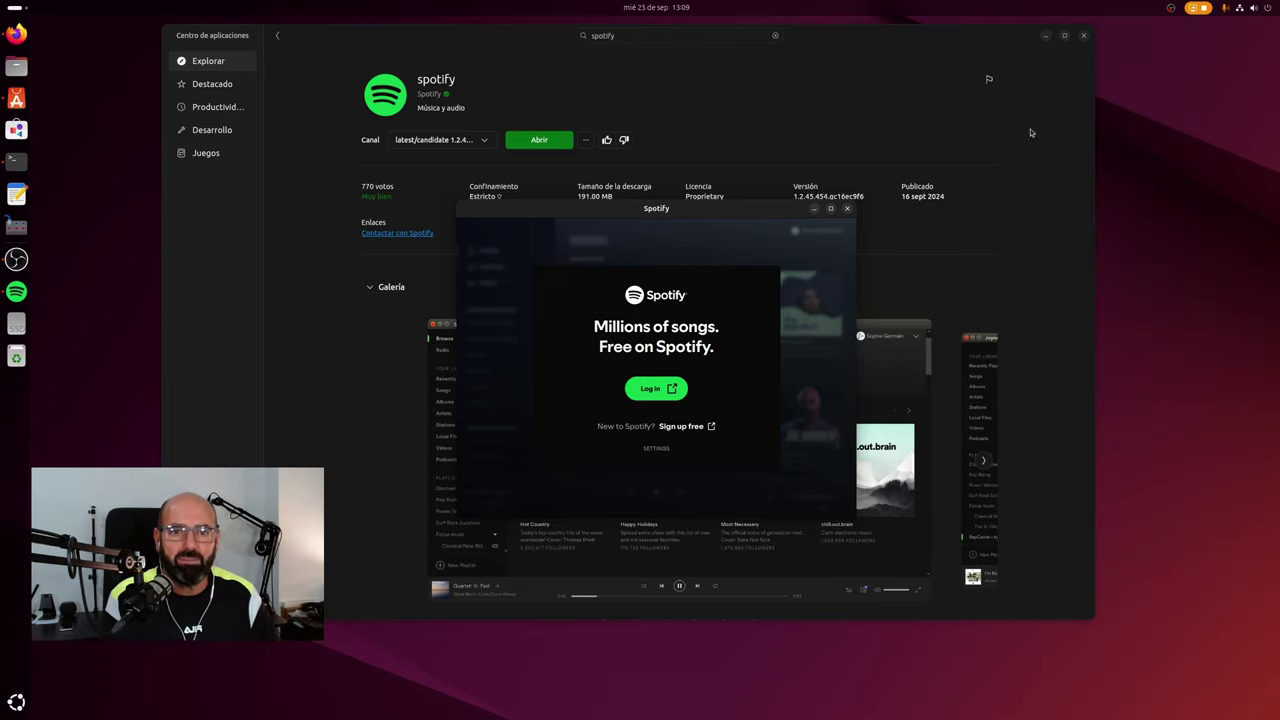
{"action": "left_click", "coordinate": [1083, 35]}
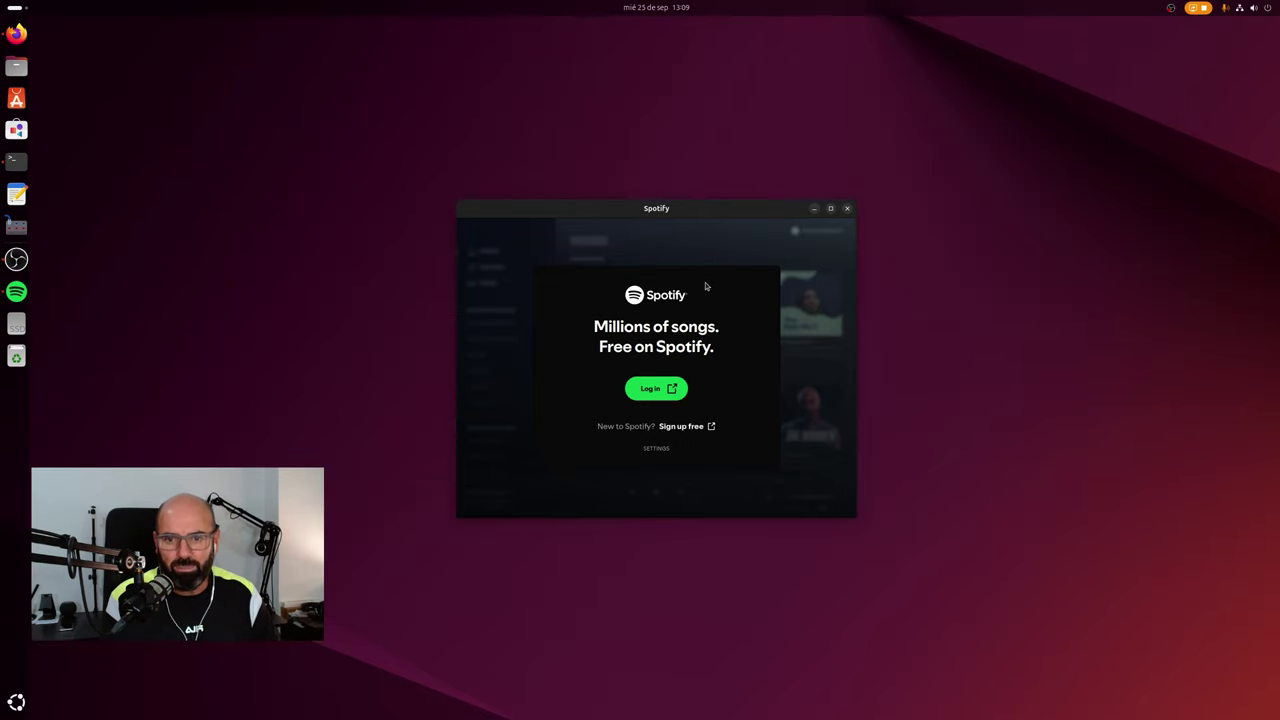
{"action": "left_click", "coordinate": [848, 209]}
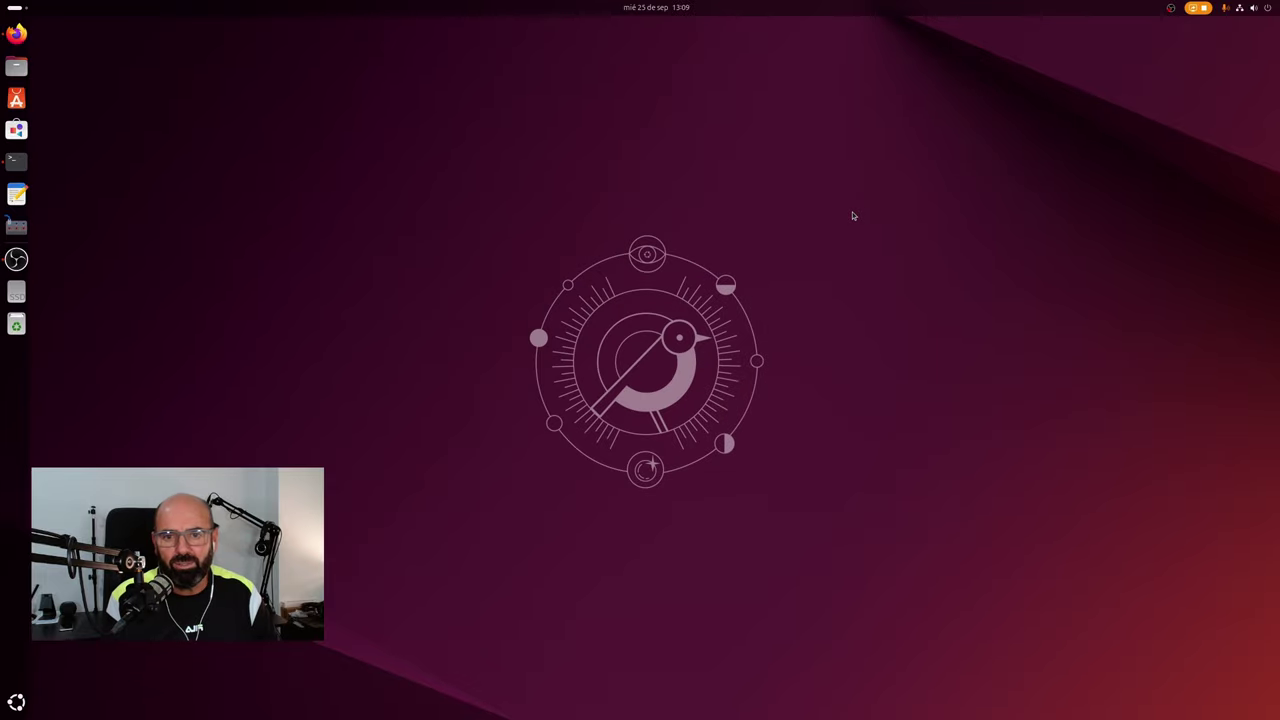
Switch to GNOME Software, widen its window, search for "mission" and open the Mission Center page.
{"action": "left_click", "coordinate": [28, 135]}
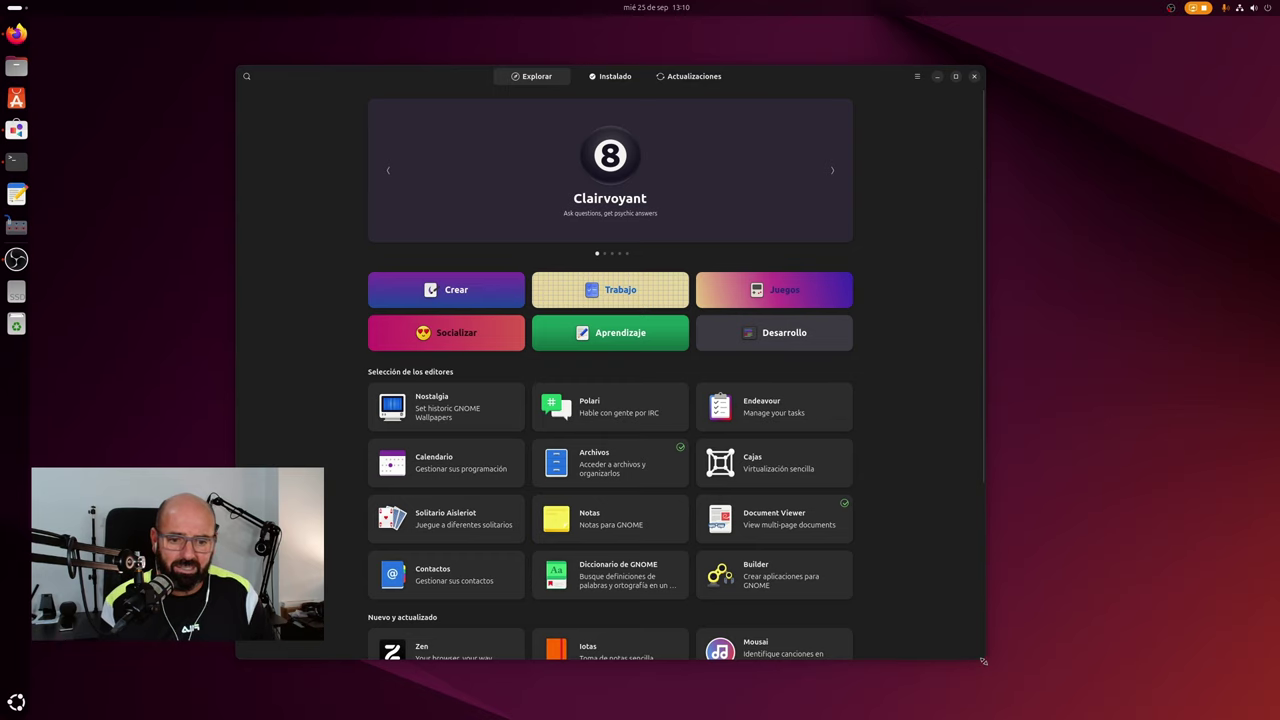
{"action": "left_click_drag", "start_coordinate": [985, 659], "coordinate": [1122, 599]}
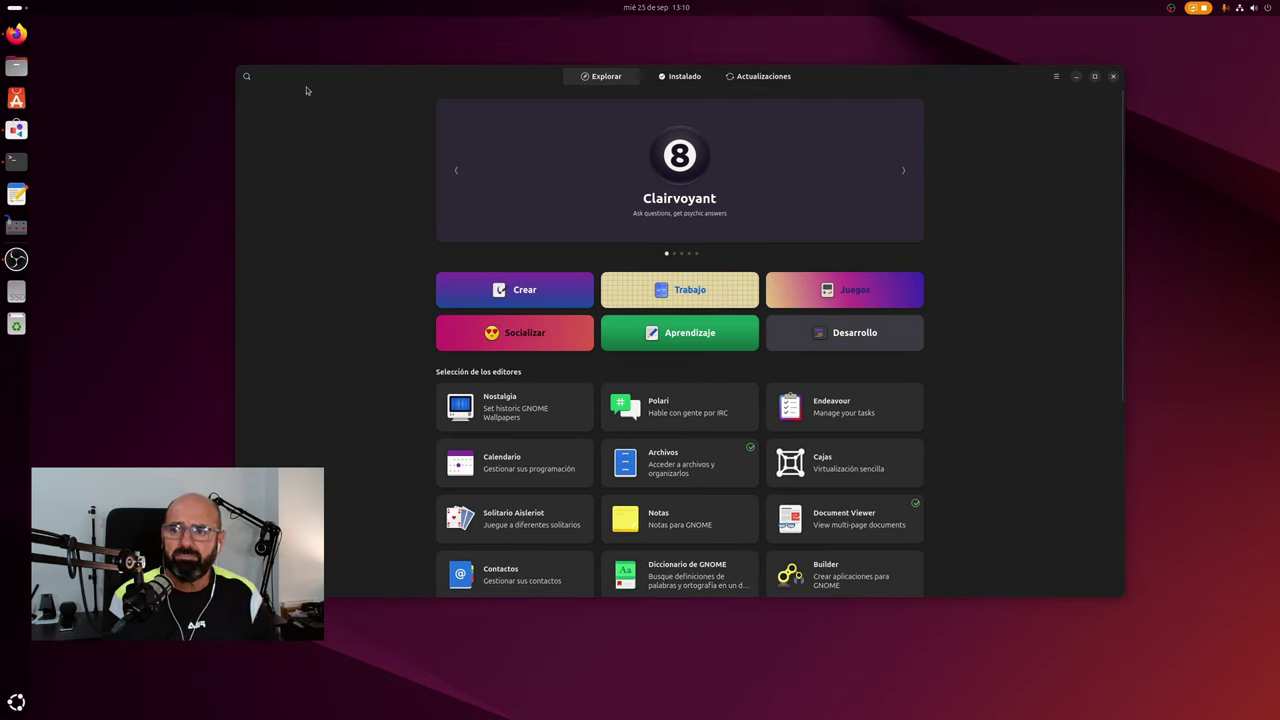
{"action": "left_click", "coordinate": [247, 76]}
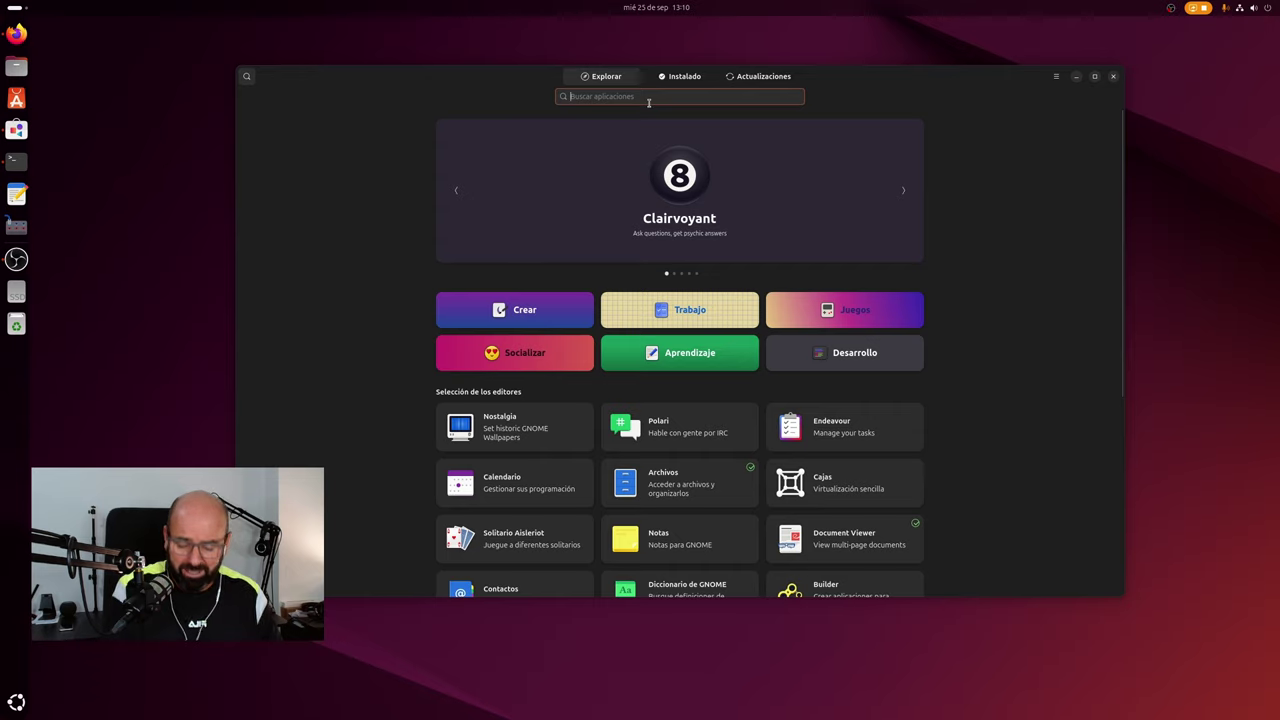
{"action": "type", "text": "missio"}
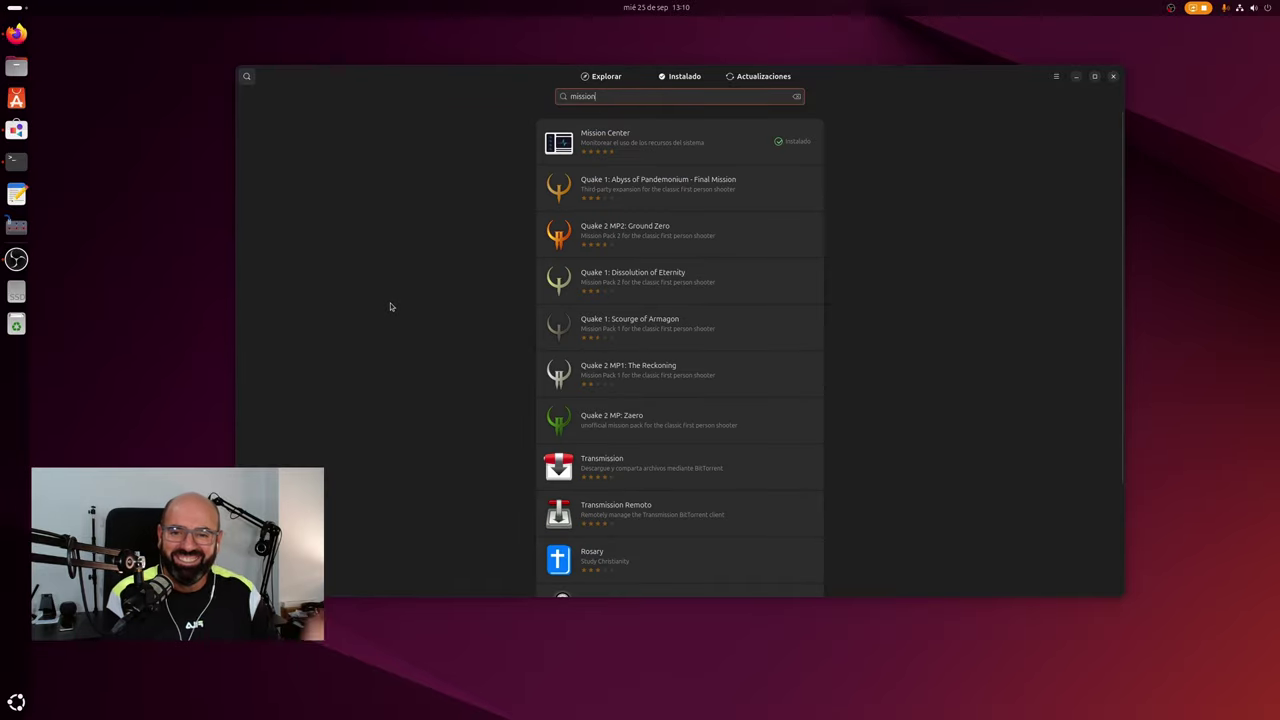
{"action": "left_click", "coordinate": [628, 136]}
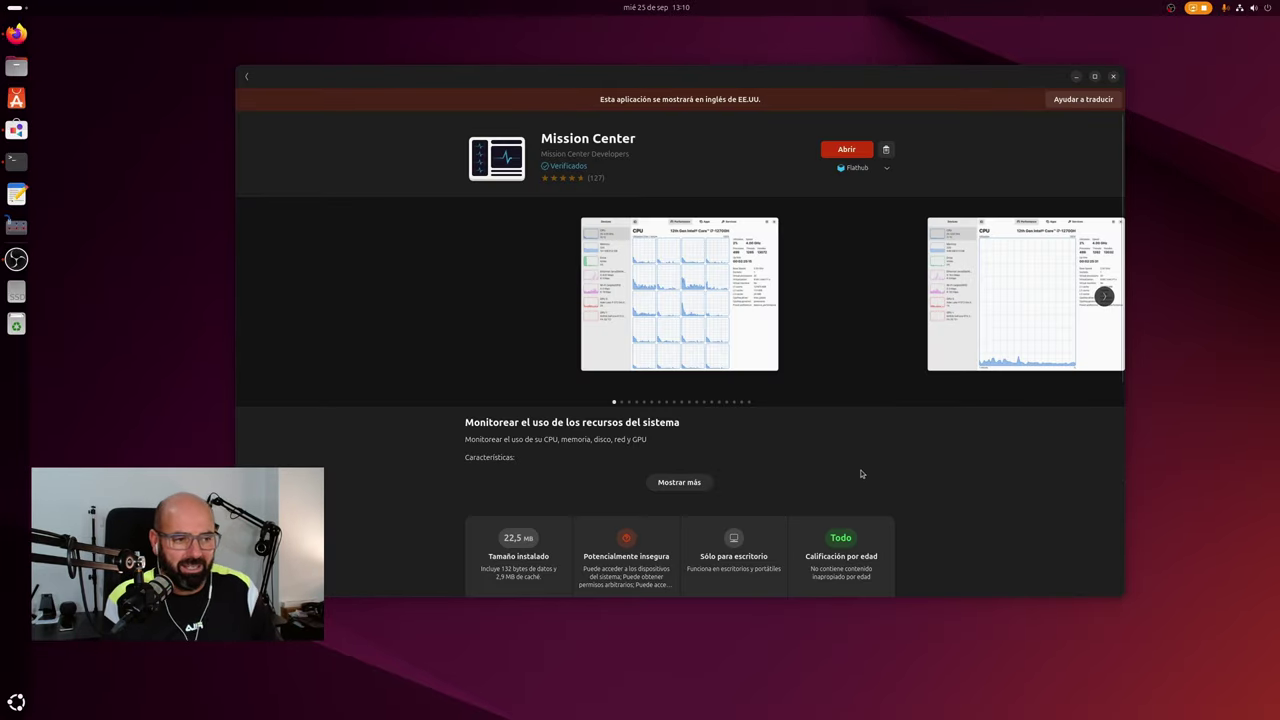
Look through the Mission Center details page, return to the search results and close GNOME Software.
{"action": "scroll", "coordinate": [863, 474], "scroll_direction": "down", "scroll_amount": 5}
{"action": "scroll", "coordinate": [810, 420], "scroll_direction": "up", "scroll_amount": 5}
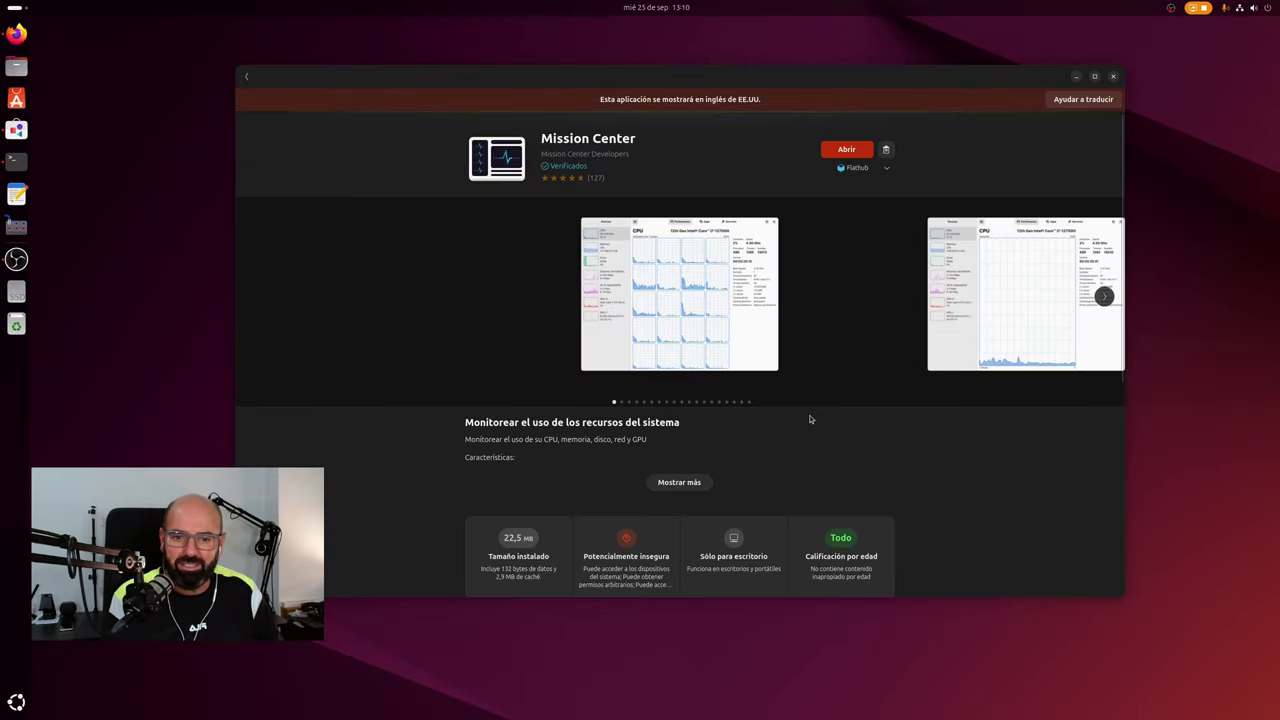
{"action": "left_click", "coordinate": [247, 76]}
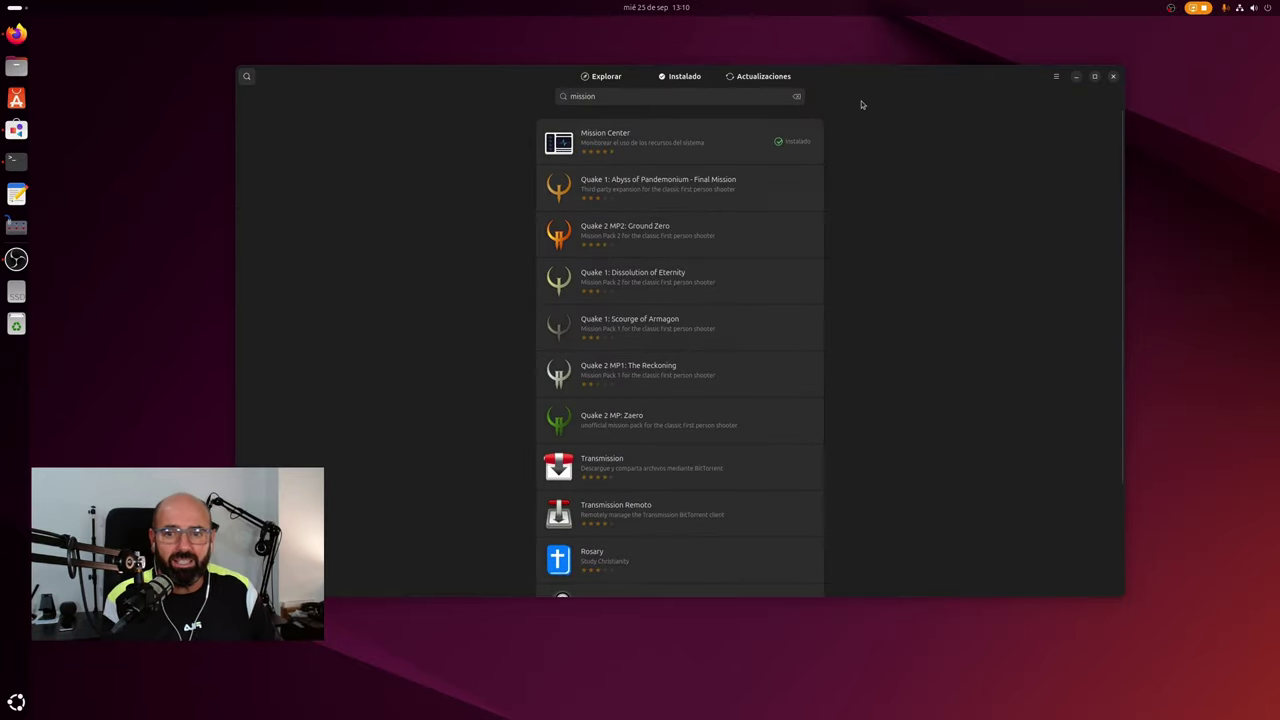
{"action": "left_click", "coordinate": [1110, 77]}
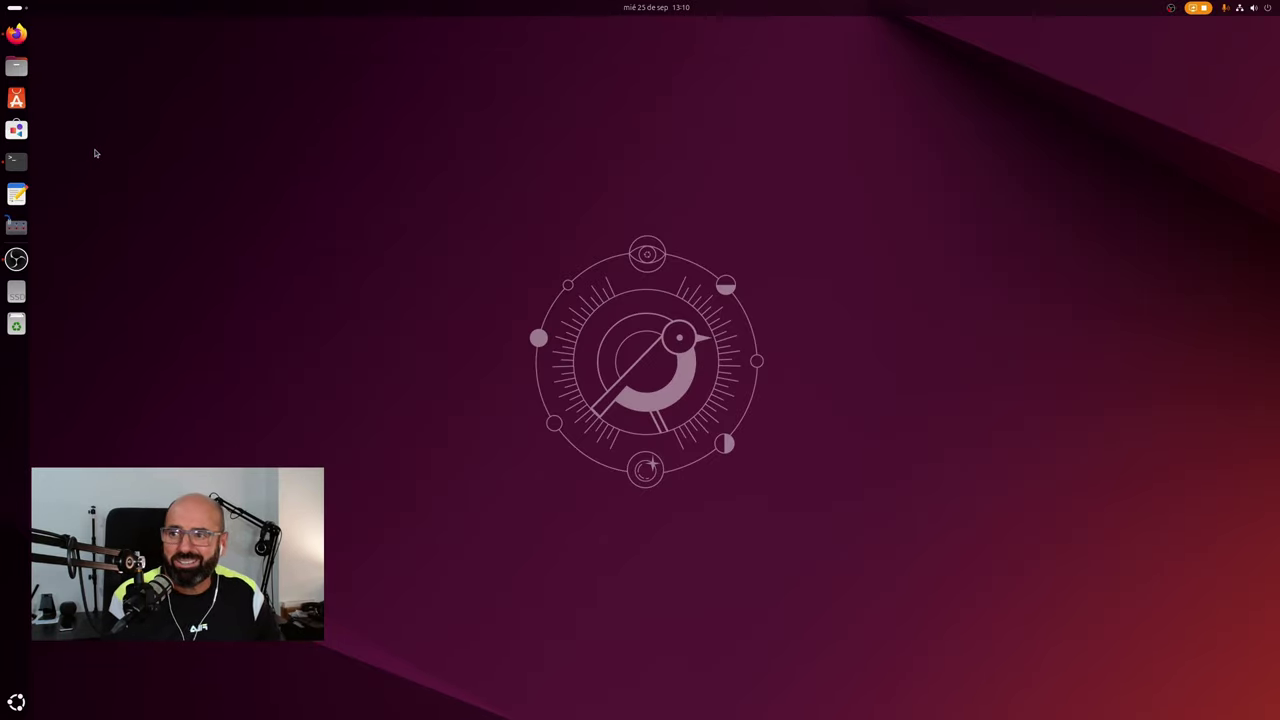
Open App Center and GNOME Software and arrange their windows so both stores are visible on the desktop.
{"action": "left_click", "coordinate": [16, 98]}
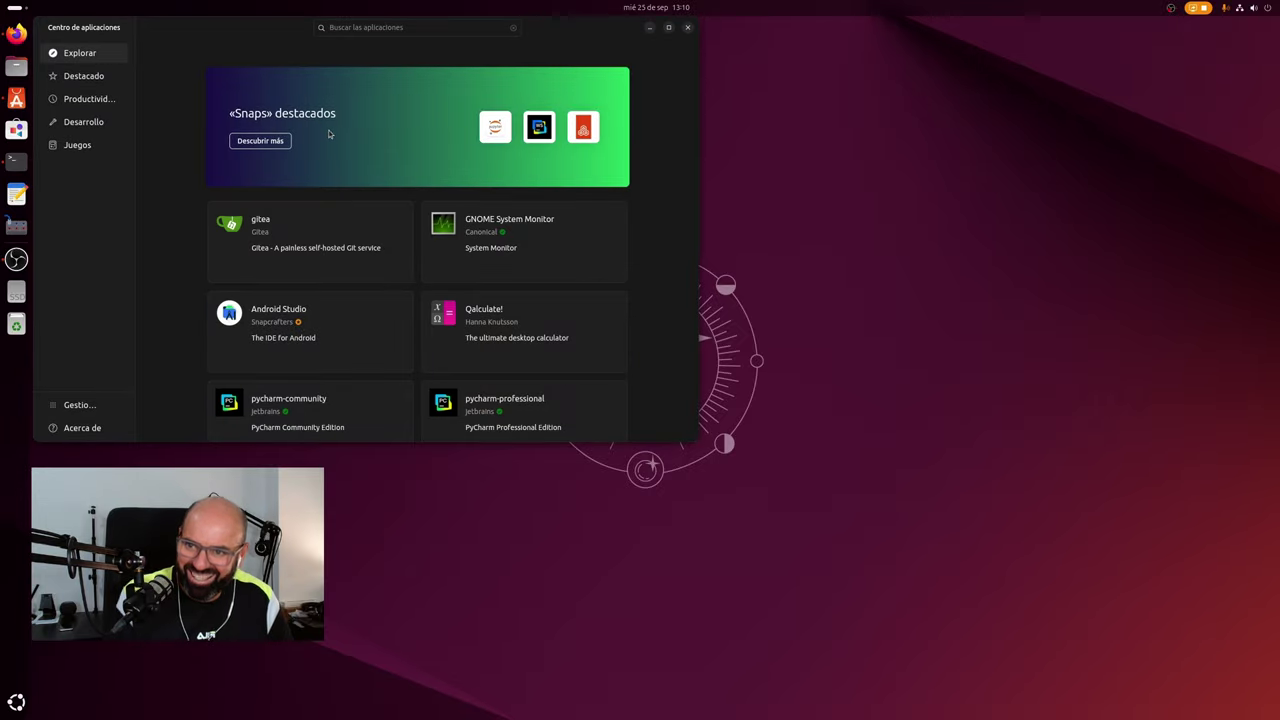
{"action": "left_click_drag", "start_coordinate": [265, 41], "coordinate": [517, 54]}
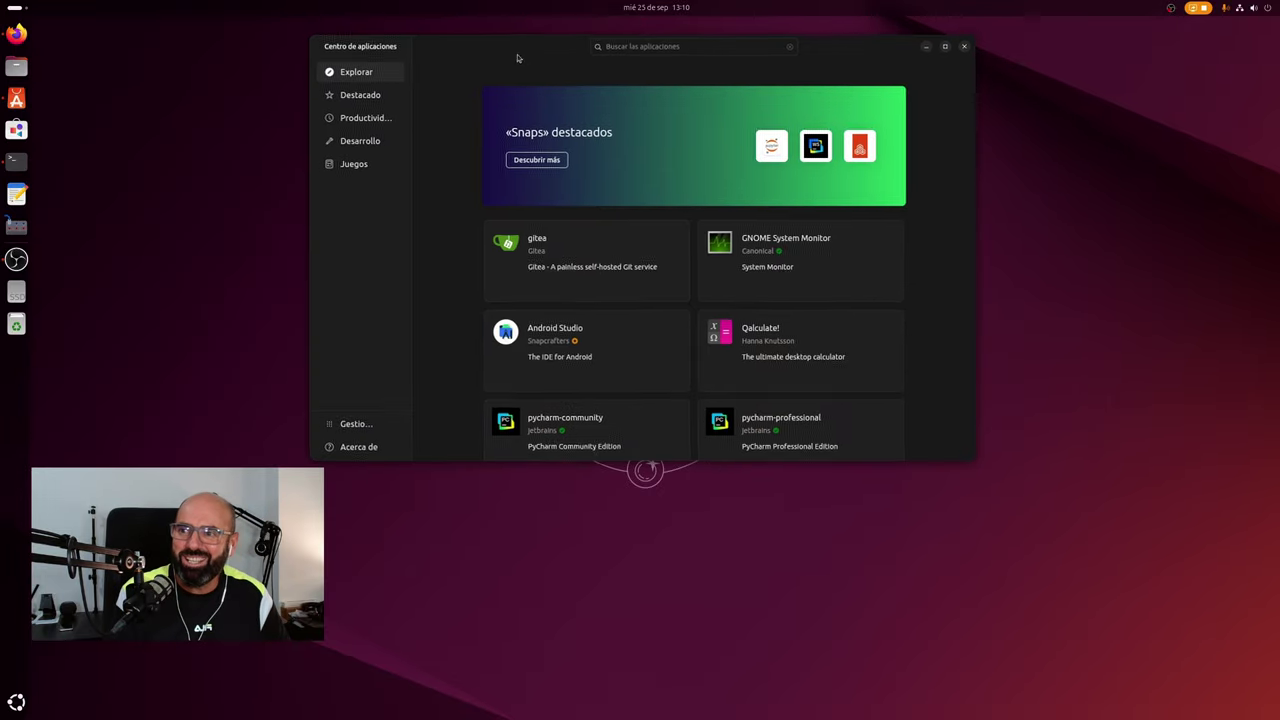
{"action": "left_click", "coordinate": [16, 129]}
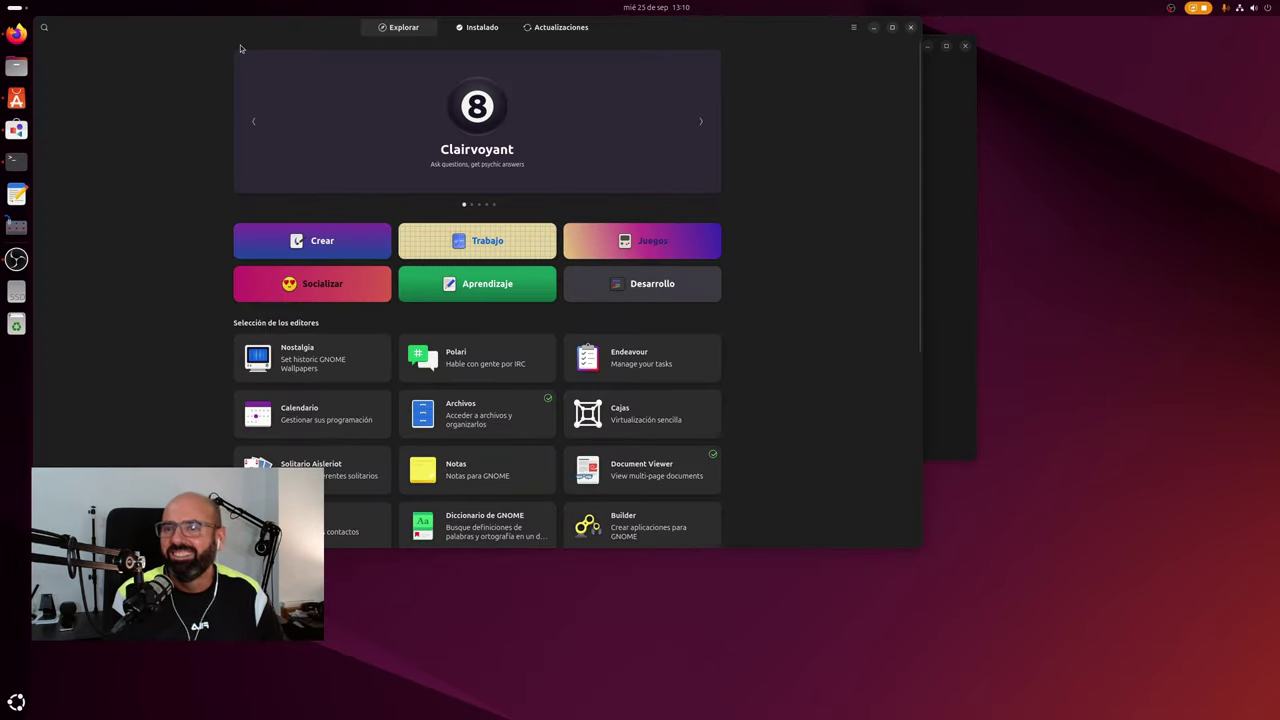
{"action": "left_click_drag", "start_coordinate": [268, 37], "coordinate": [612, 236]}
{"action": "left_click", "coordinate": [489, 73]}
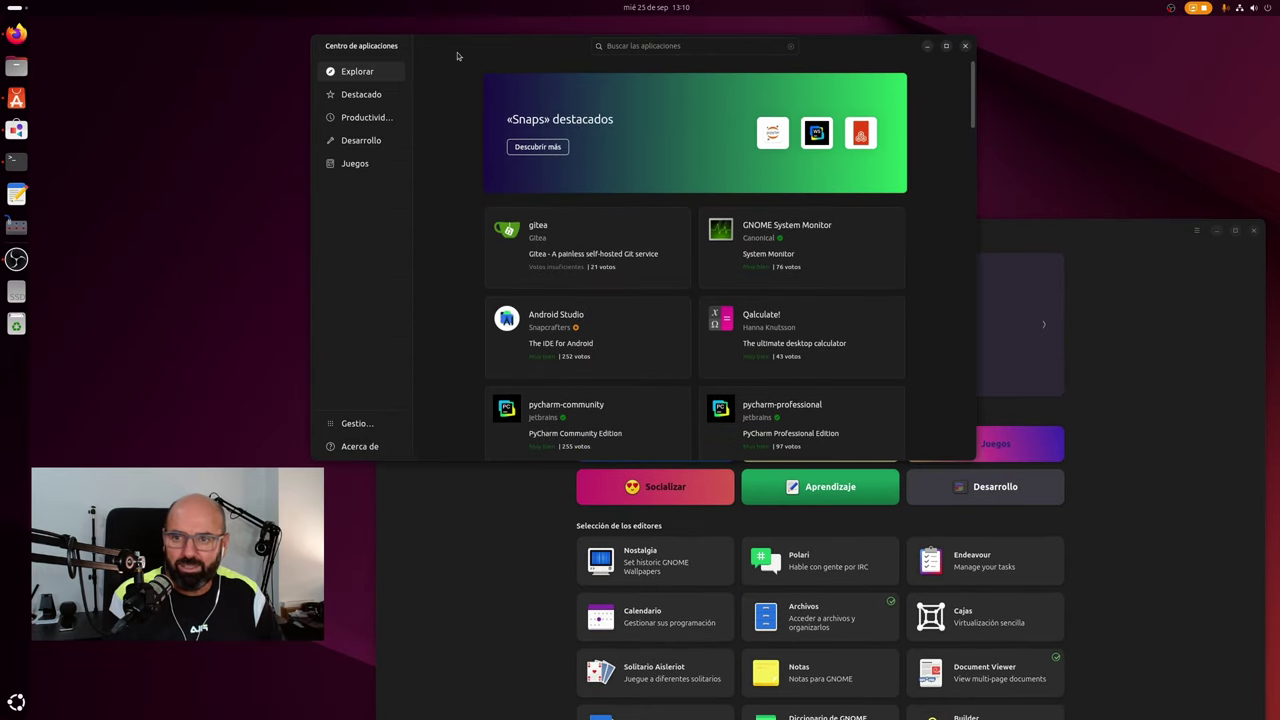
{"action": "left_click_drag", "start_coordinate": [489, 60], "coordinate": [324, 61]}
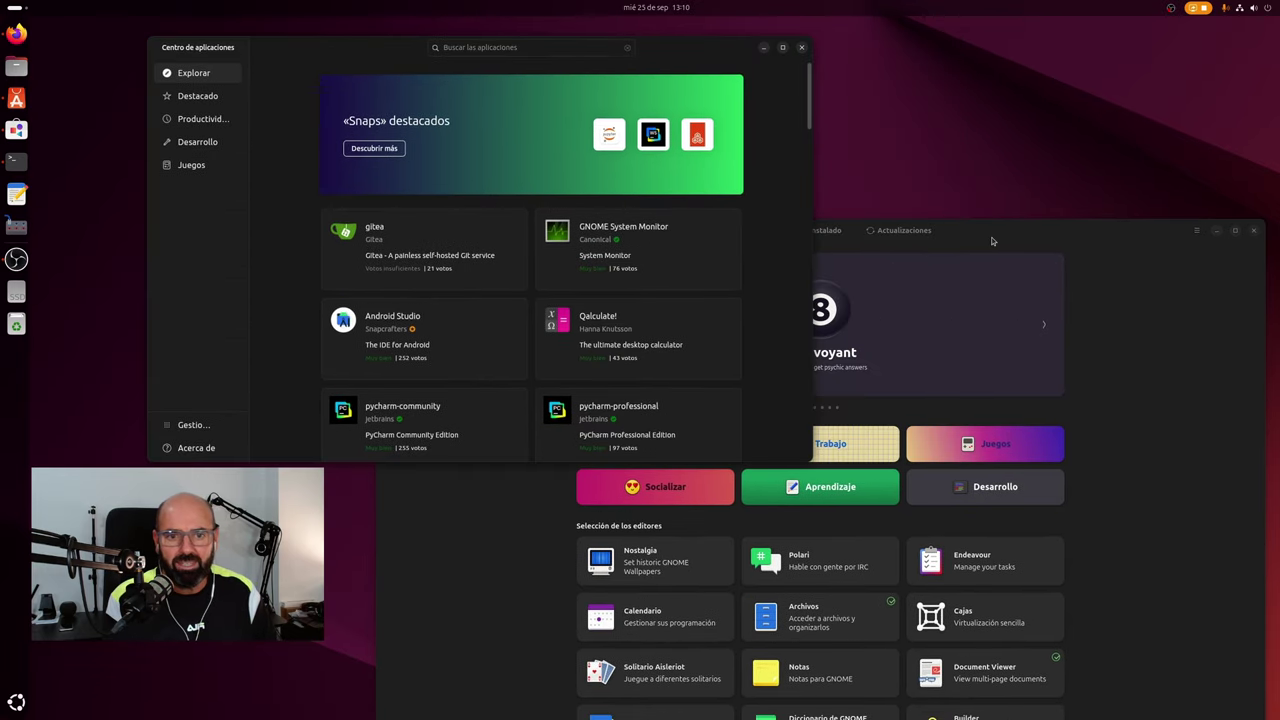
{"action": "left_click_drag", "start_coordinate": [991, 237], "coordinate": [984, 188]}
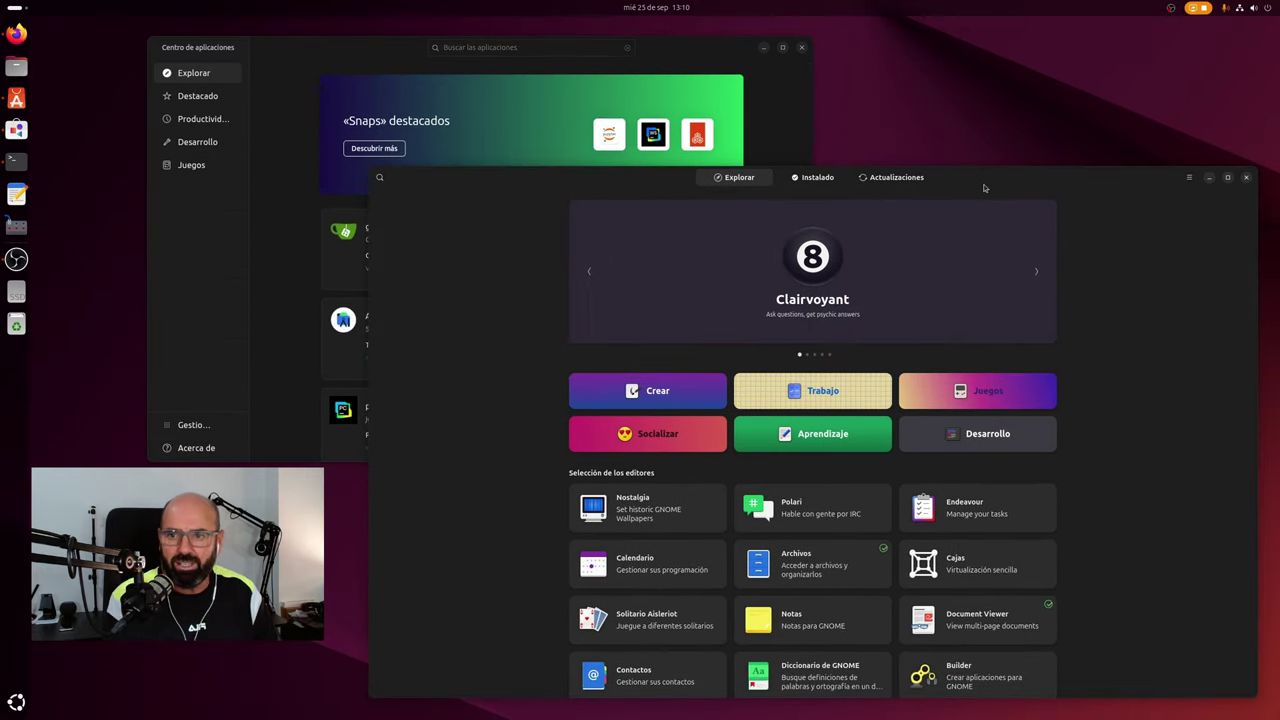
Shrink the GNOME Software window, move it clear of App Center, and bring App Center to the front.
{"action": "left_click", "coordinate": [332, 54]}
{"action": "left_click", "coordinate": [1005, 193]}
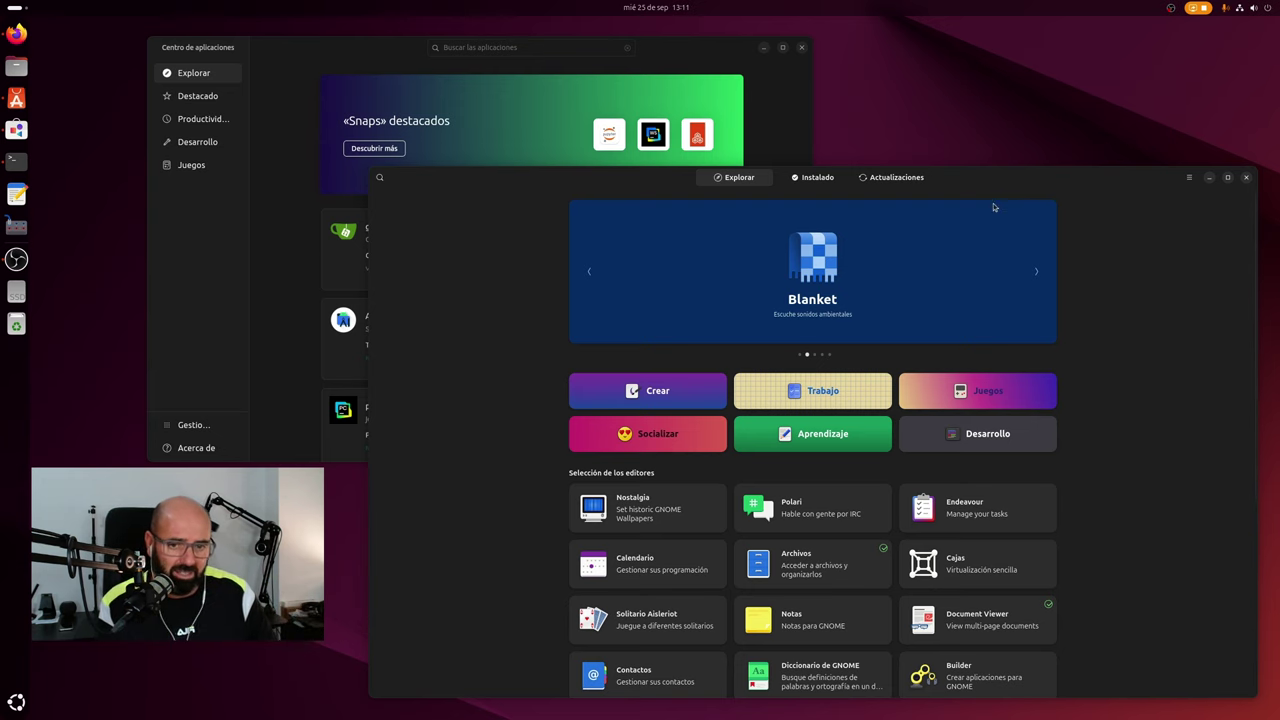
{"action": "left_click_drag", "start_coordinate": [545, 186], "coordinate": [469, 109]}
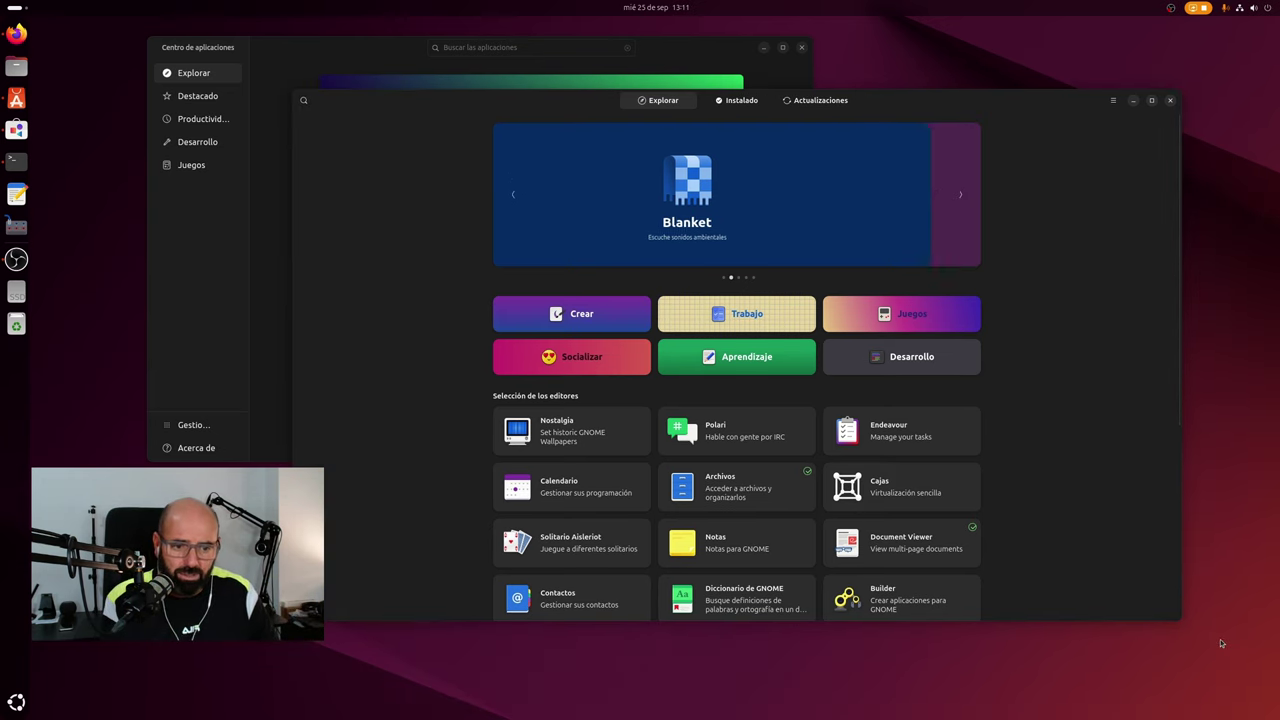
{"action": "left_click_drag", "start_coordinate": [1182, 621], "coordinate": [1025, 518]}
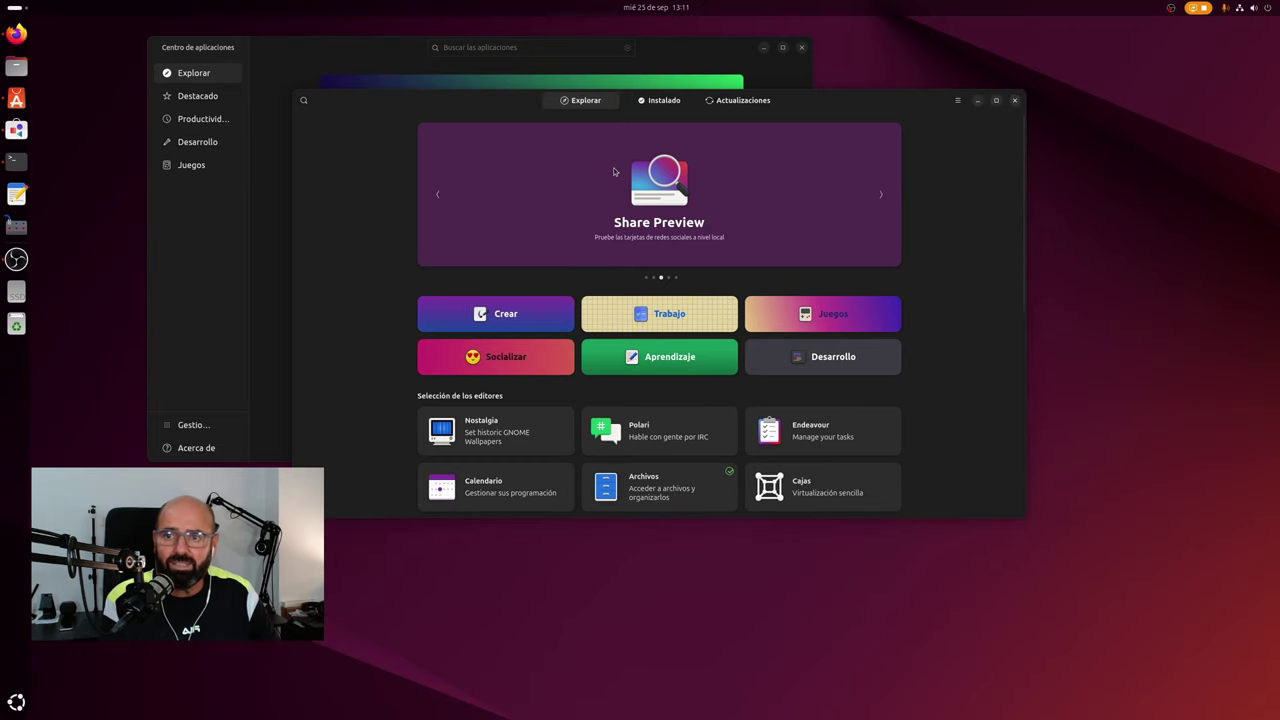
{"action": "left_click_drag", "start_coordinate": [457, 104], "coordinate": [664, 282]}
{"action": "left_click", "coordinate": [309, 52]}
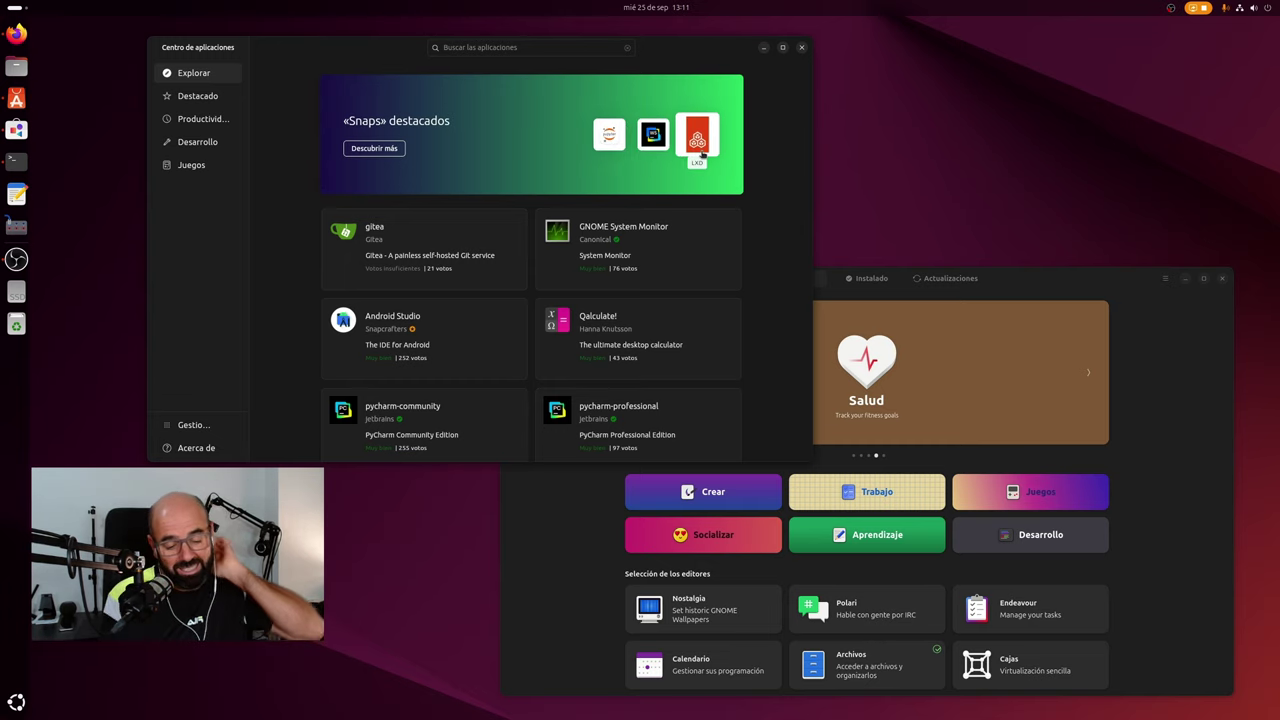
Close App Center, recentre the GNOME Software window, and close it too.
{"action": "left_click", "coordinate": [801, 47]}
{"action": "left_click_drag", "start_coordinate": [1047, 287], "coordinate": [861, 150]}
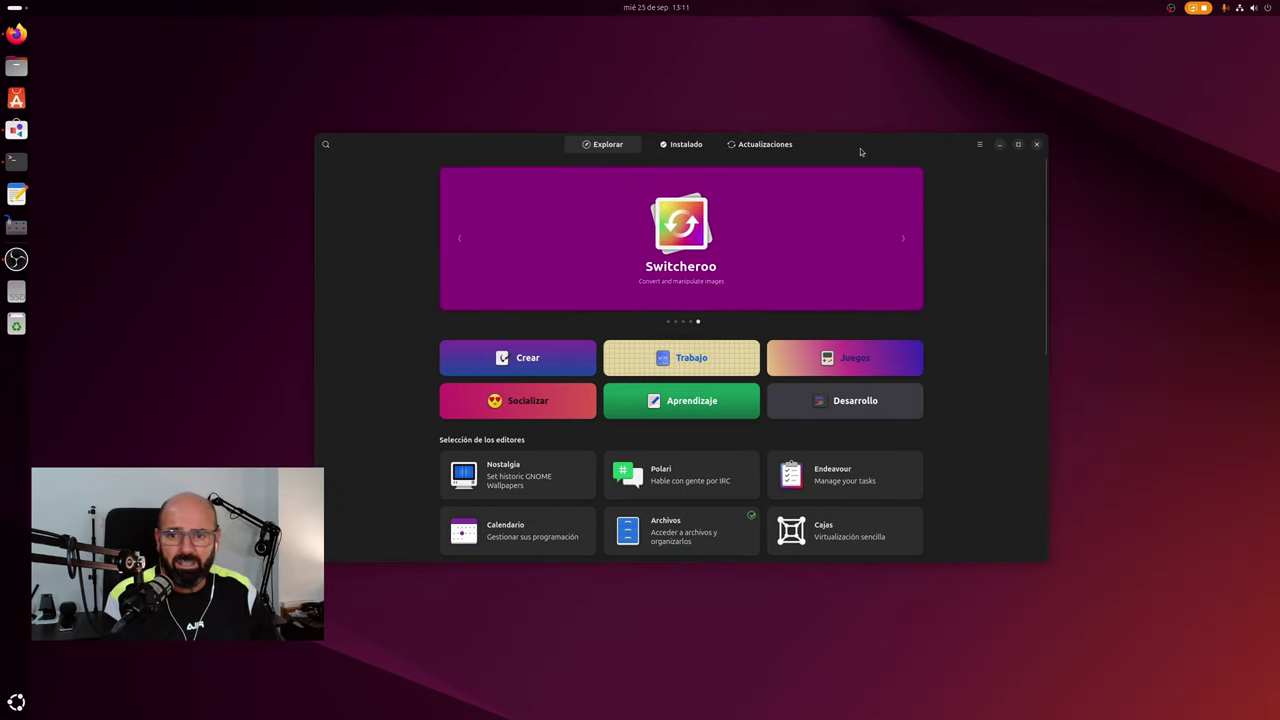
{"action": "left_click", "coordinate": [1037, 148]}
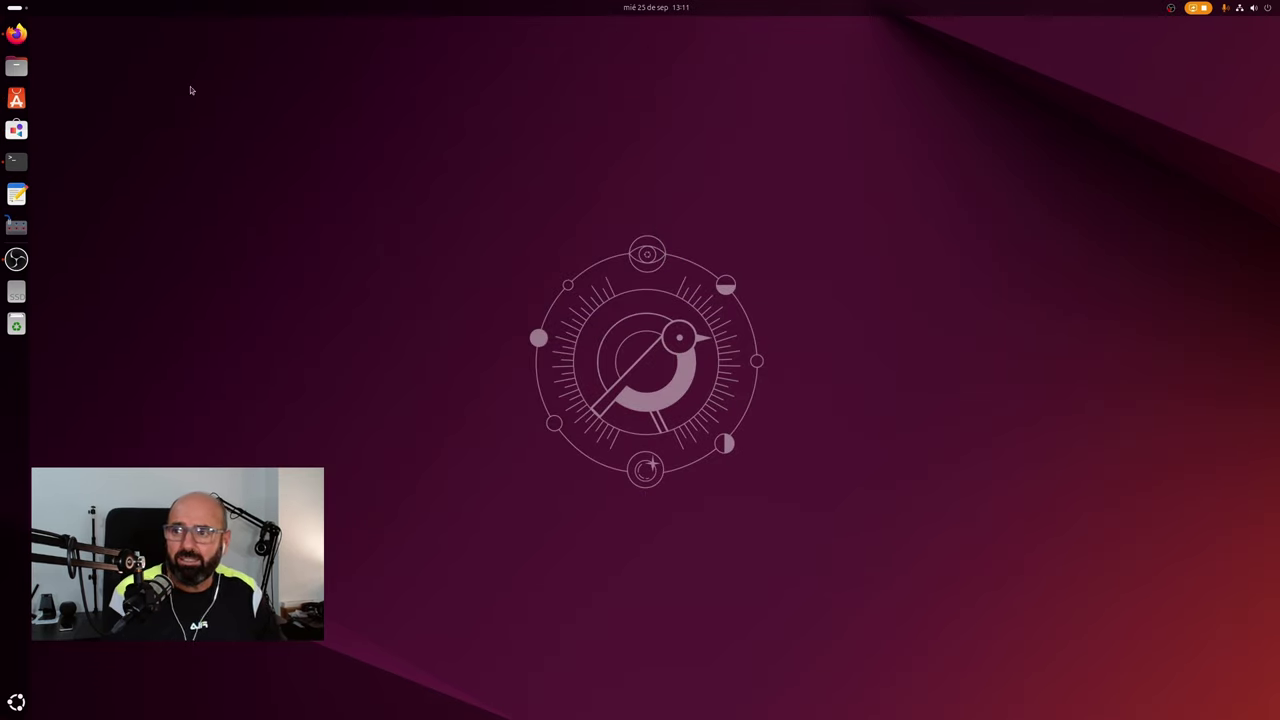
Search the system for "syn" and launch the Synaptic package manager, authenticating with the account password.
{"action": "left_click", "coordinate": [15, 7]}
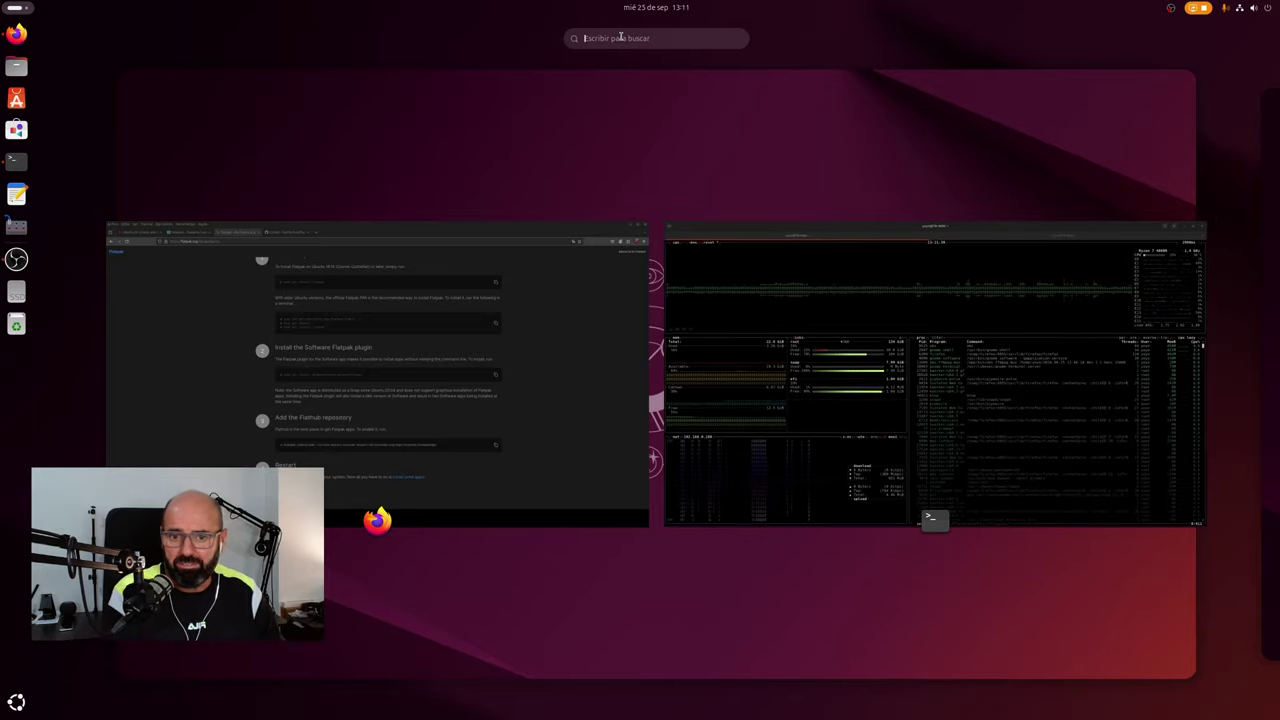
{"action": "type", "text": "syn"}
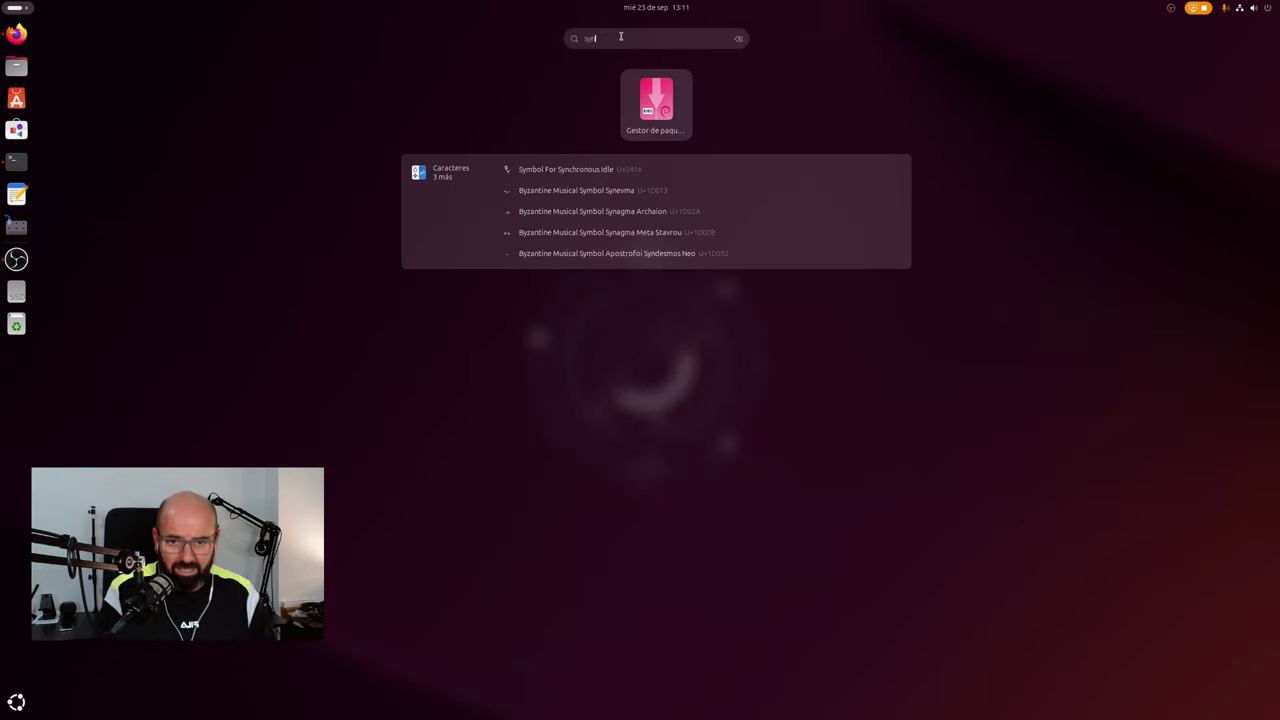
{"action": "left_click", "coordinate": [658, 104]}
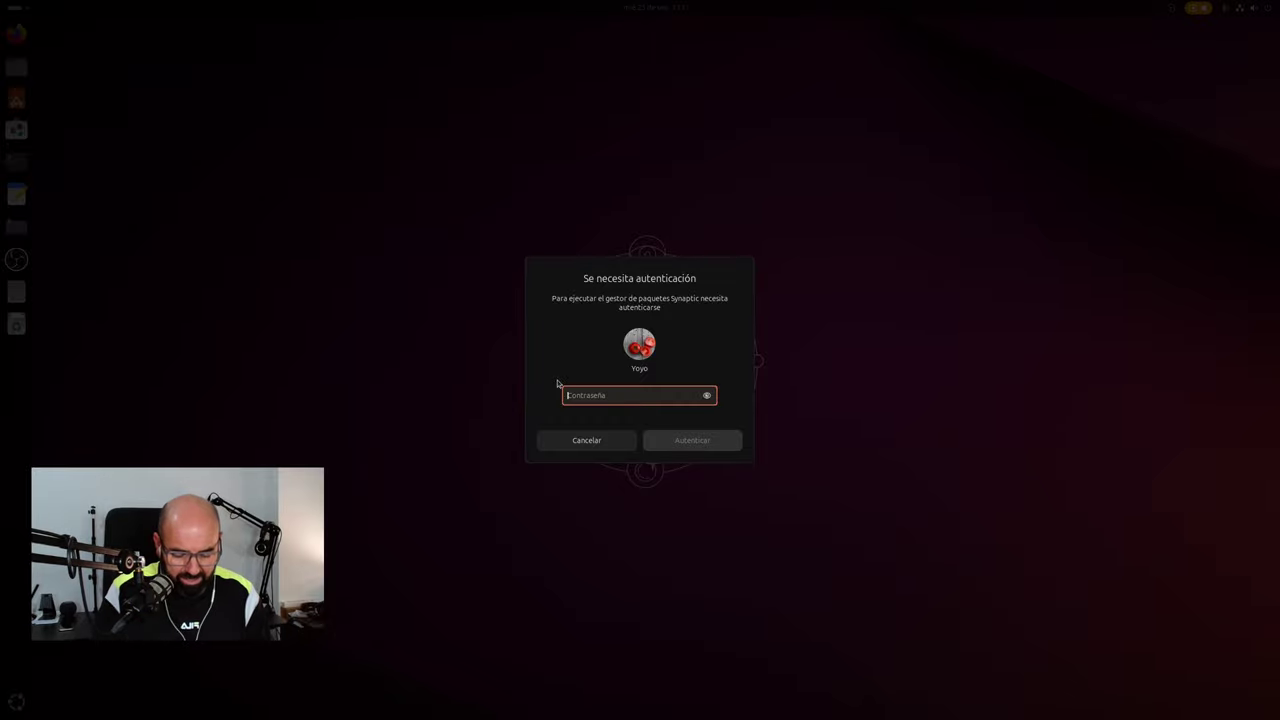
{"action": "type", "text": "**********"}
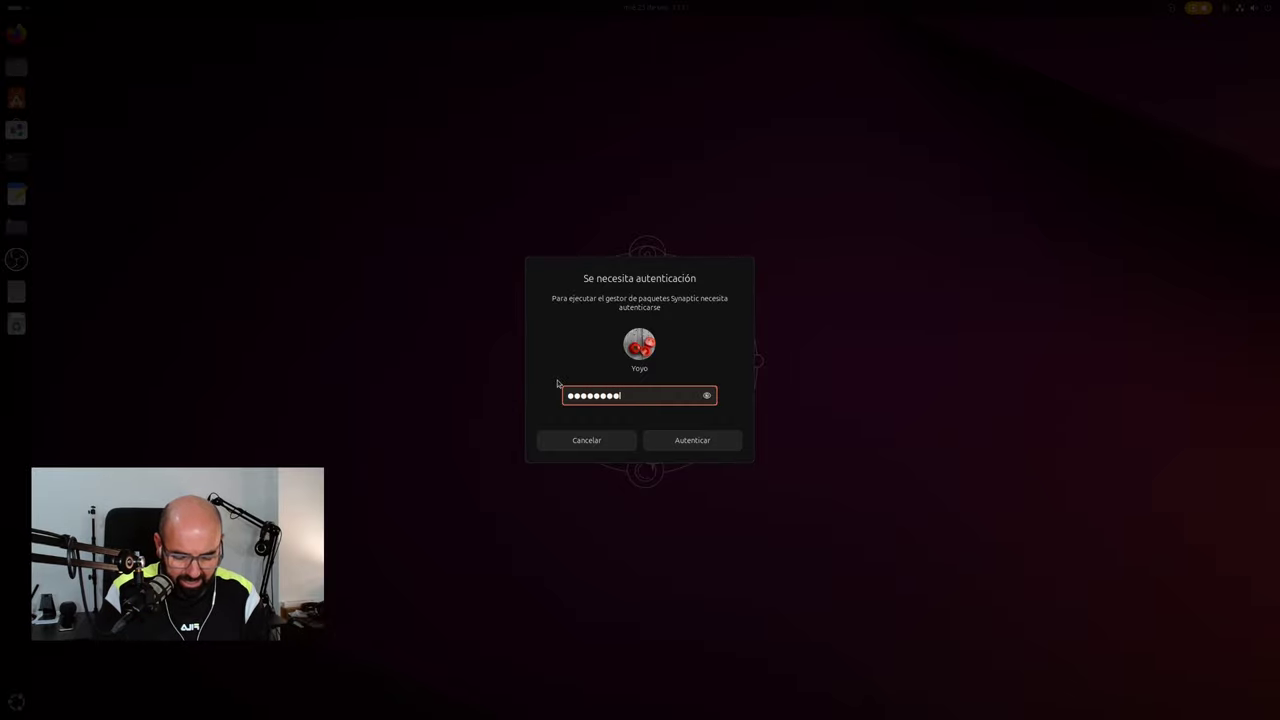
{"action": "type", "text": "**"}
{"action": "key", "text": "Return"}
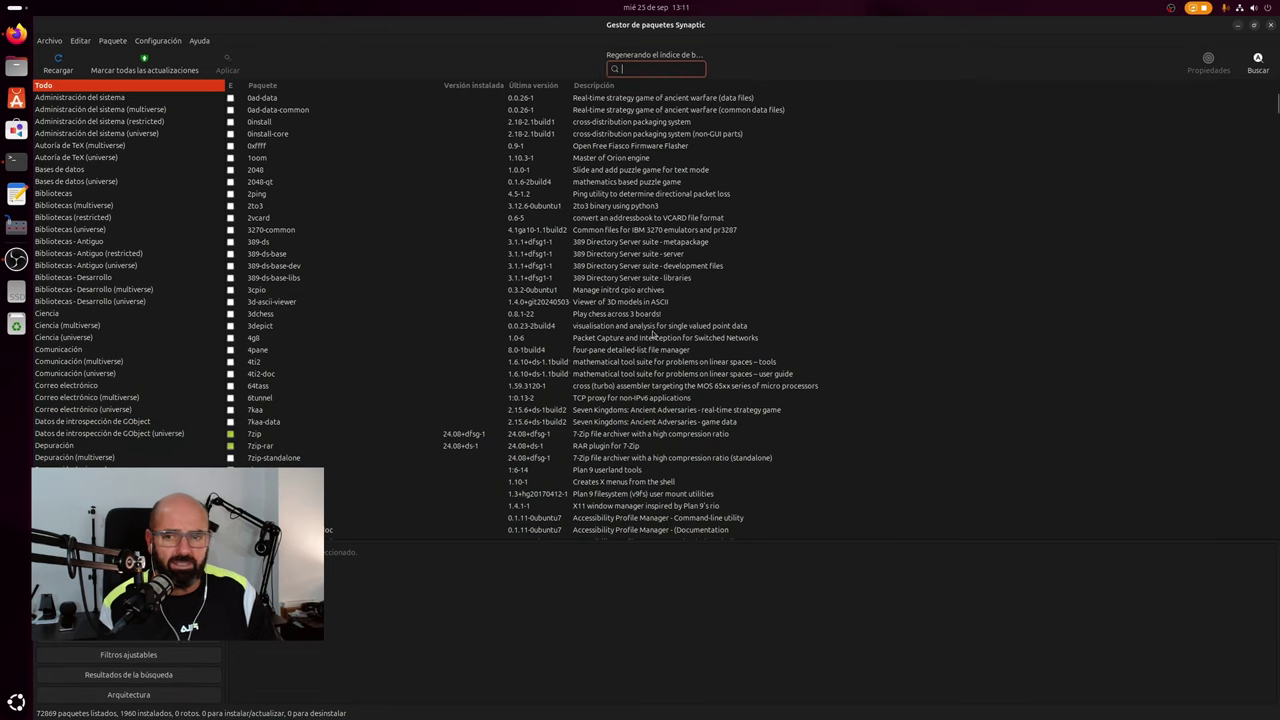
Filter the Synaptic packages by "pipewire", sort them by installation status and view the pipewire-v4l2 description.
{"action": "left_click", "coordinate": [641, 66]}
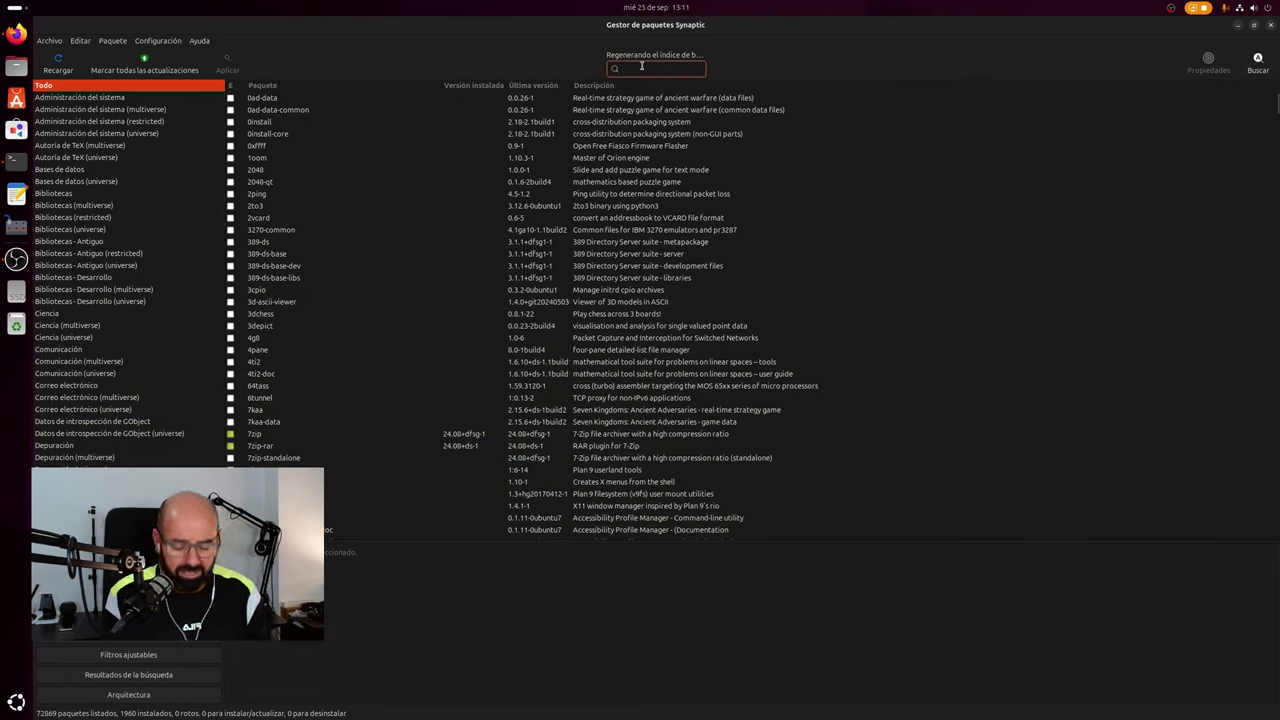
{"action": "type", "text": "pipe"}
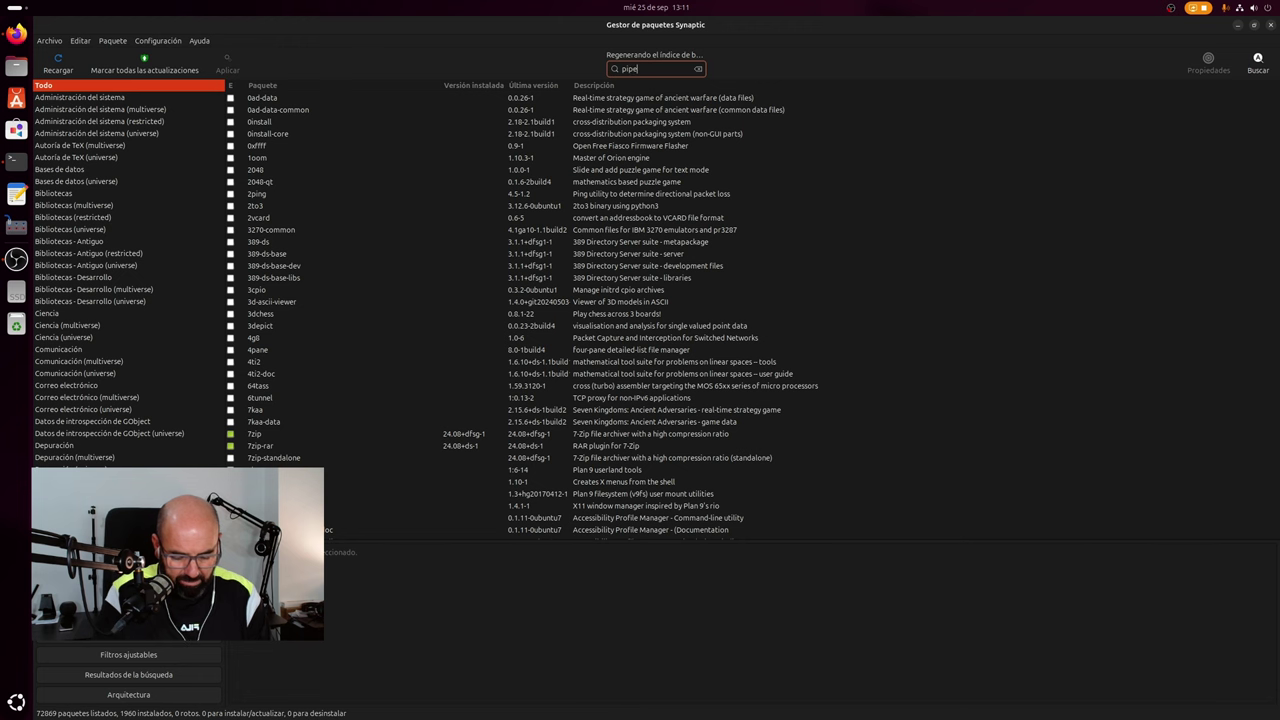
{"action": "type", "text": "wire"}
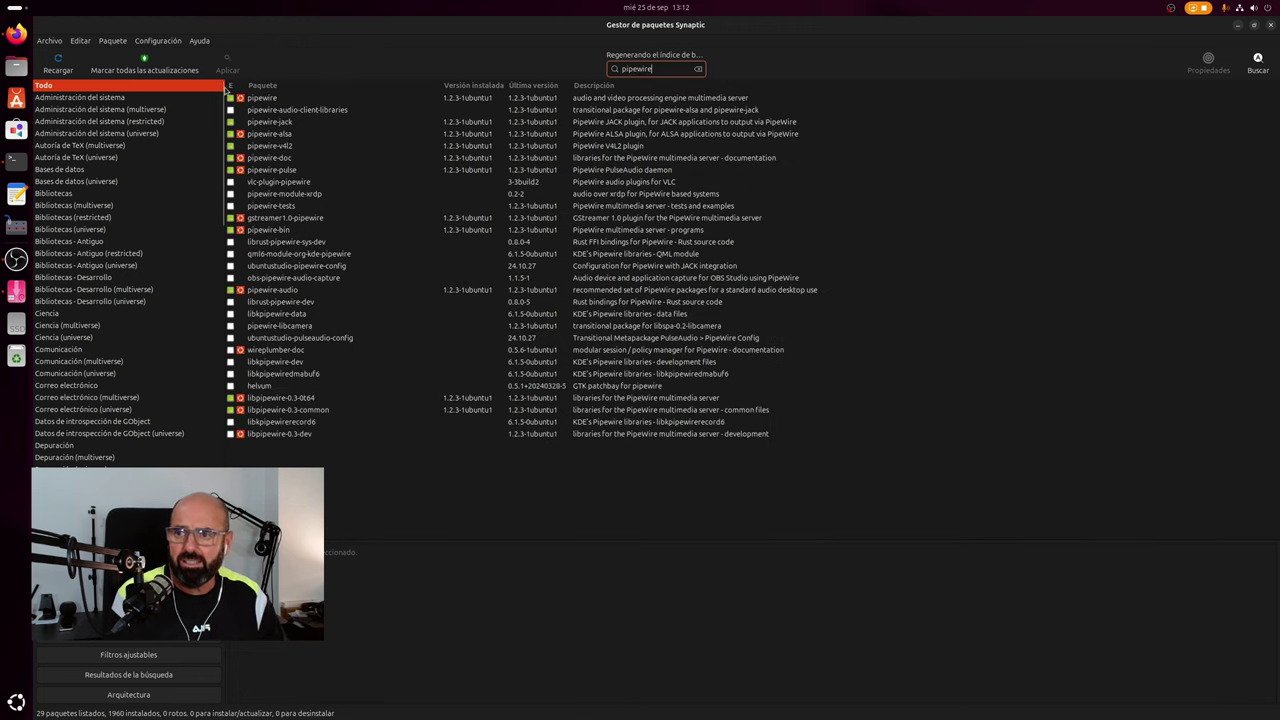
{"action": "left_click", "coordinate": [228, 86]}
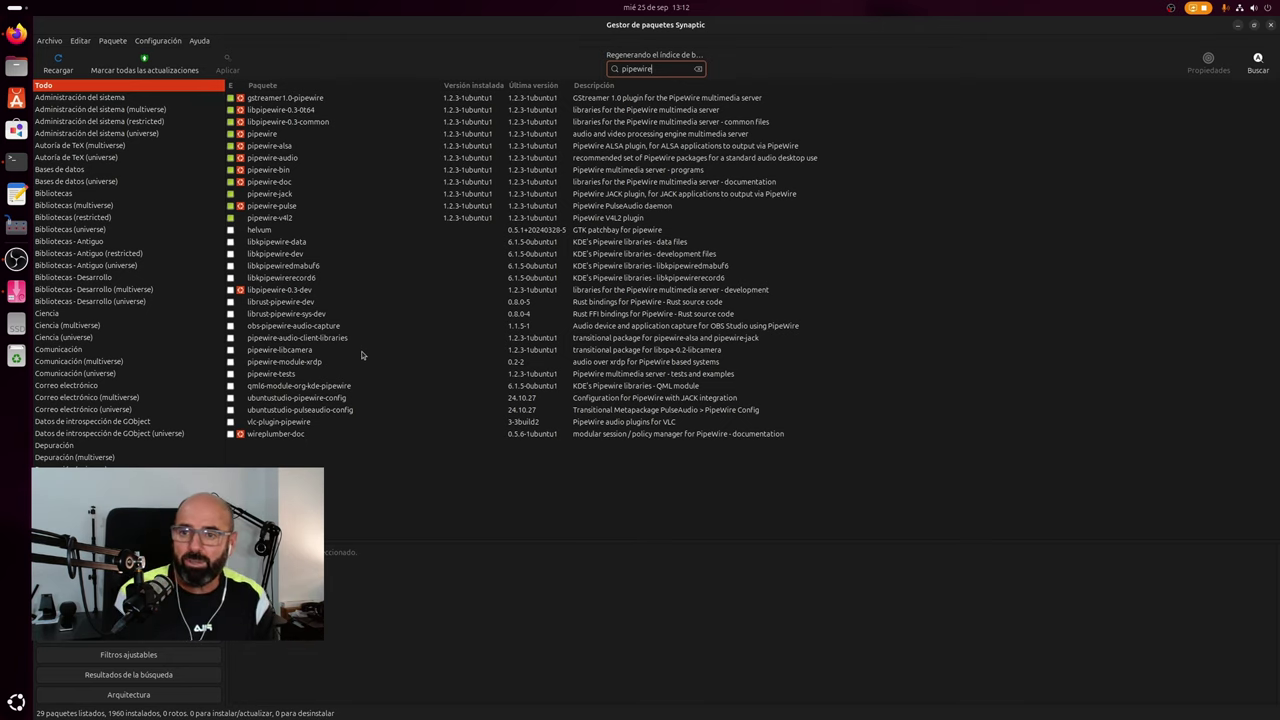
{"action": "left_click", "coordinate": [283, 218]}
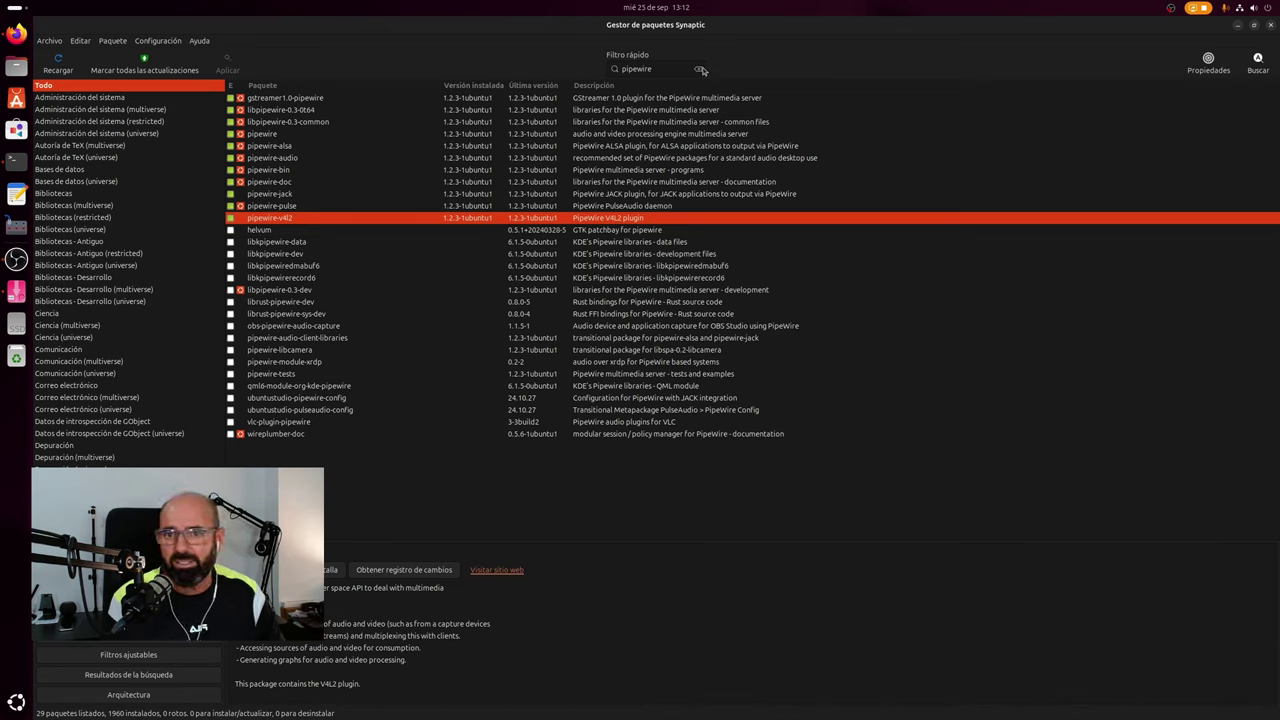
Replace the quick filter with "ffmpeg", view the ffmpeg package details, and close Synaptic.
{"action": "left_click", "coordinate": [652, 68]}
{"action": "key", "text": "ctrl+a"}
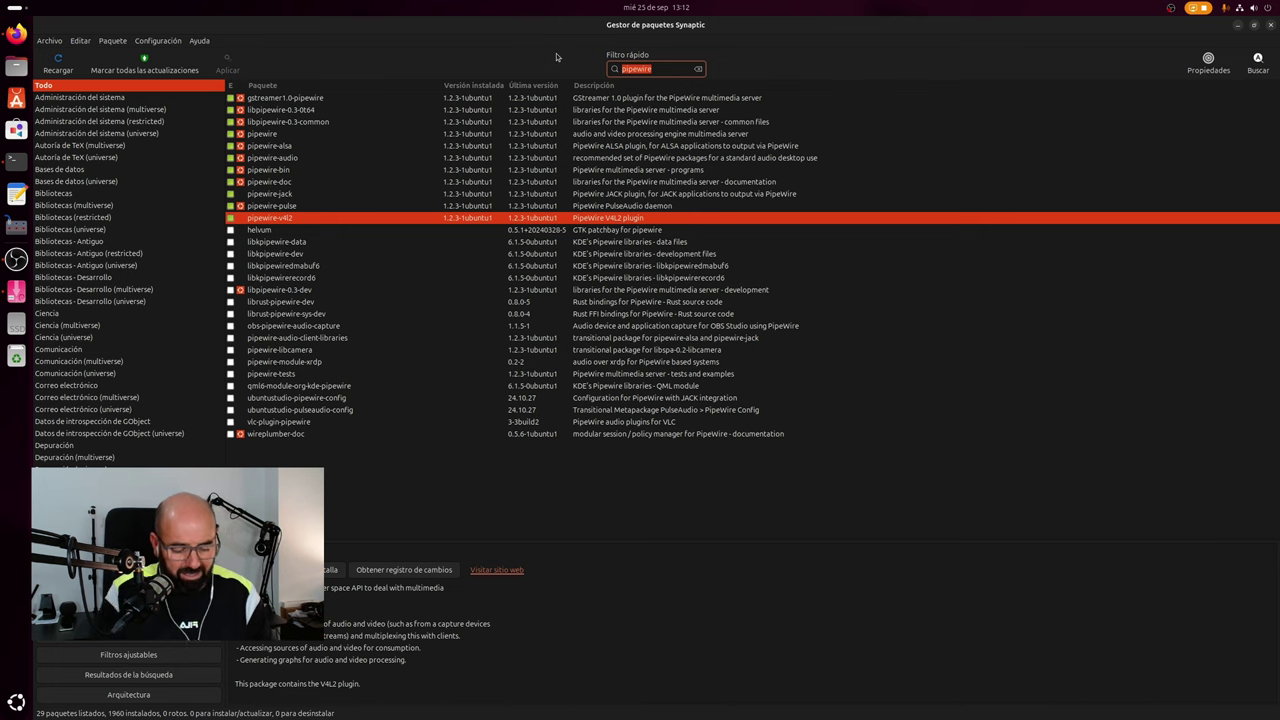
{"action": "key", "text": "BackSpace"}
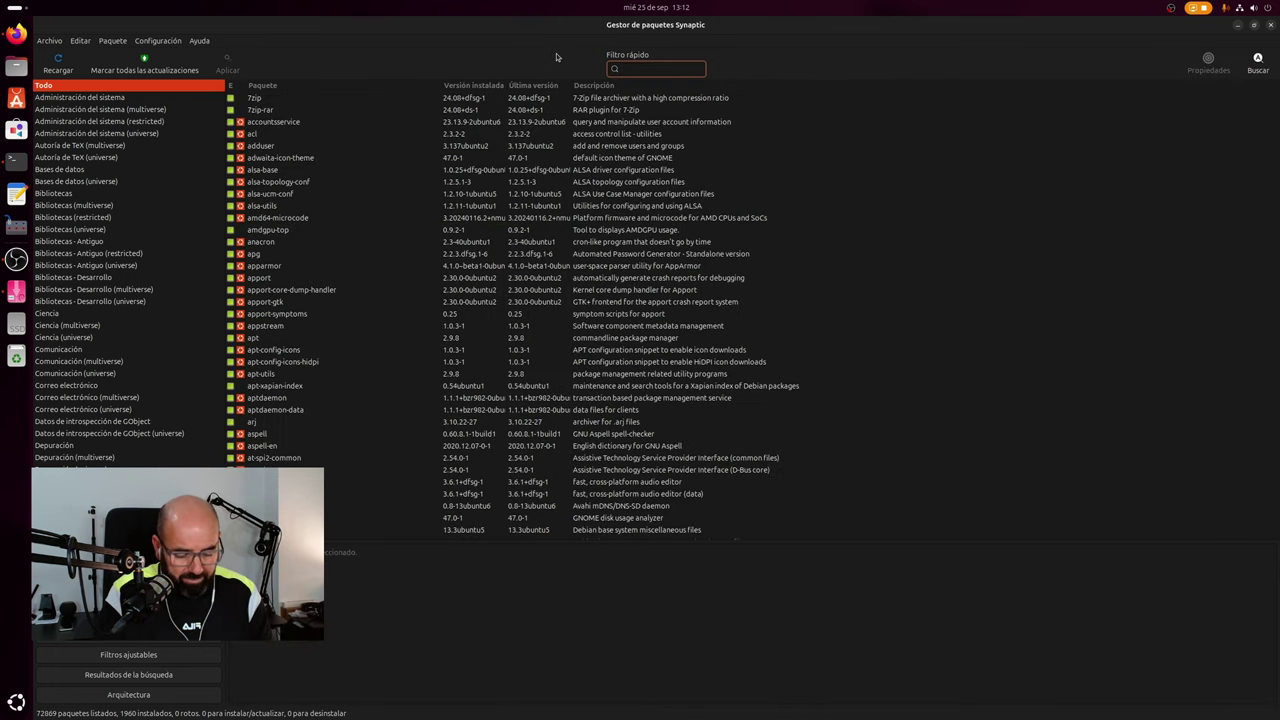
{"action": "type", "text": "ffmpeg"}
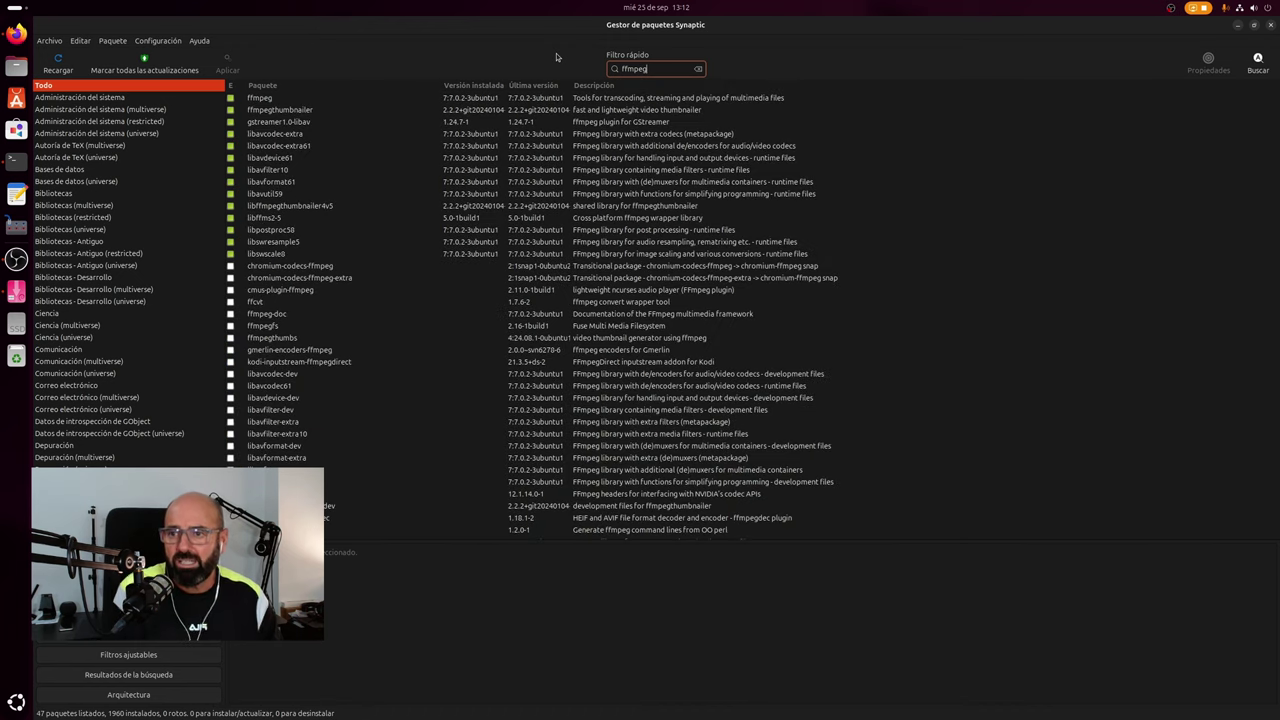
{"action": "left_click", "coordinate": [297, 99]}
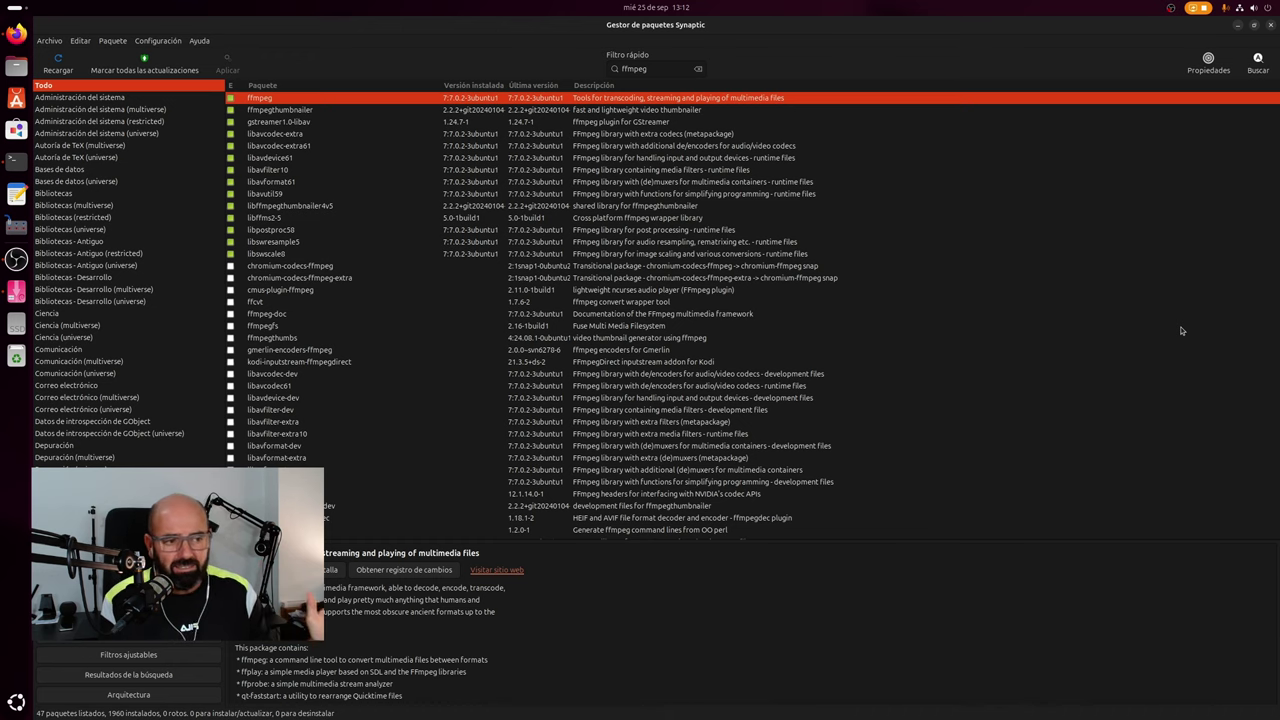
{"action": "left_click", "coordinate": [1270, 25]}
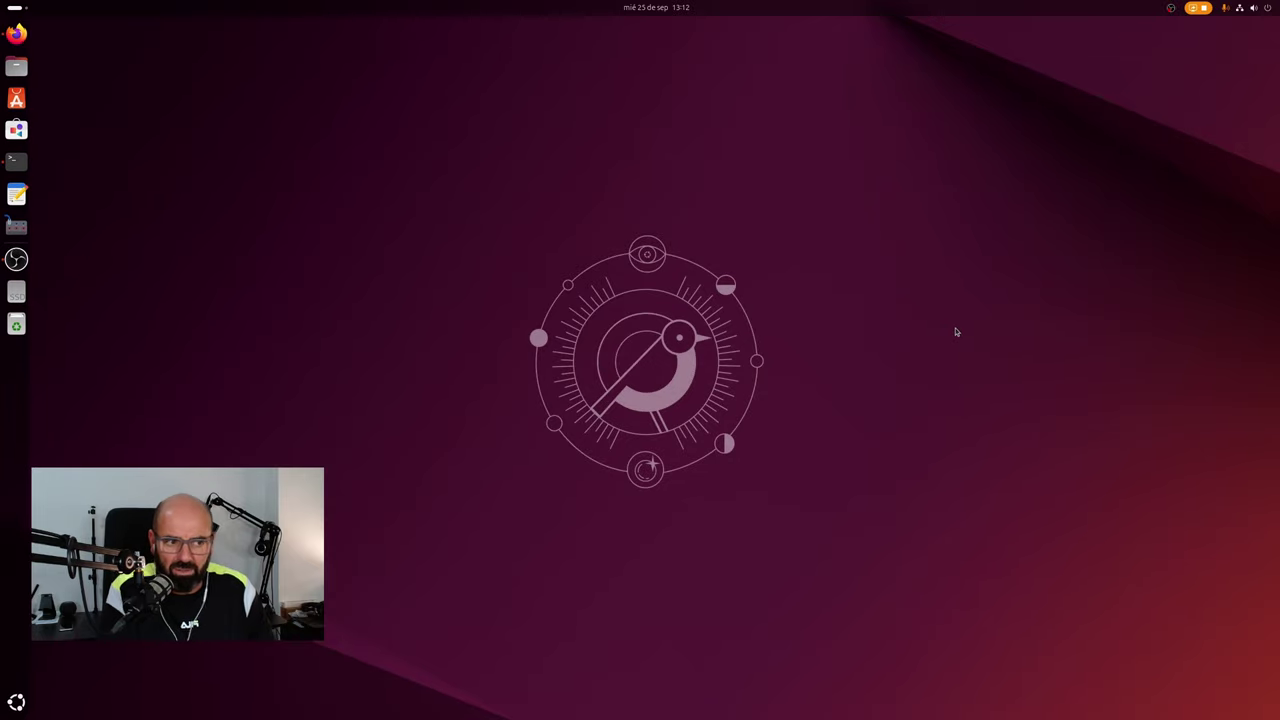
Switch to Firefox and open the bookmarked article "Cómo instalar el soporte multimedia en Ubuntu, Linux Mint, Fedora y Flatpak" in a new tab.
{"action": "left_click", "coordinate": [17, 36]}
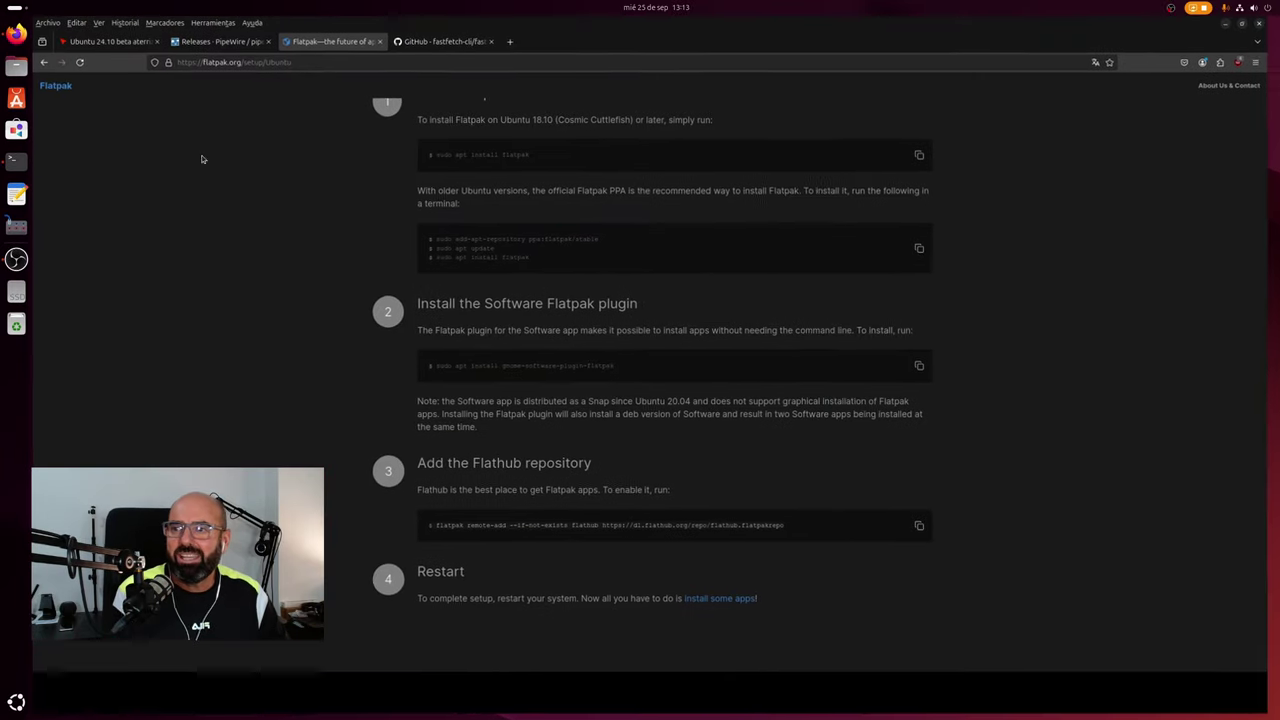
{"action": "left_click", "coordinate": [455, 42]}
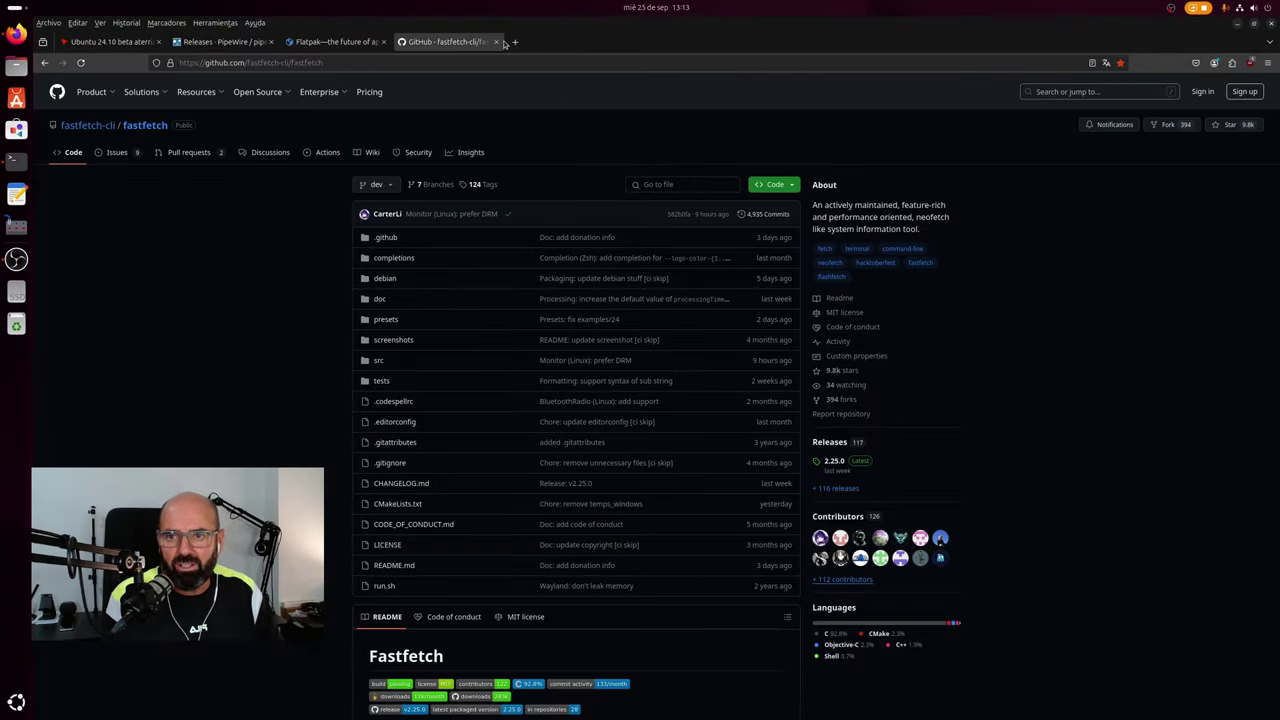
{"action": "left_click", "coordinate": [515, 42]}
{"action": "left_click", "coordinate": [166, 22]}
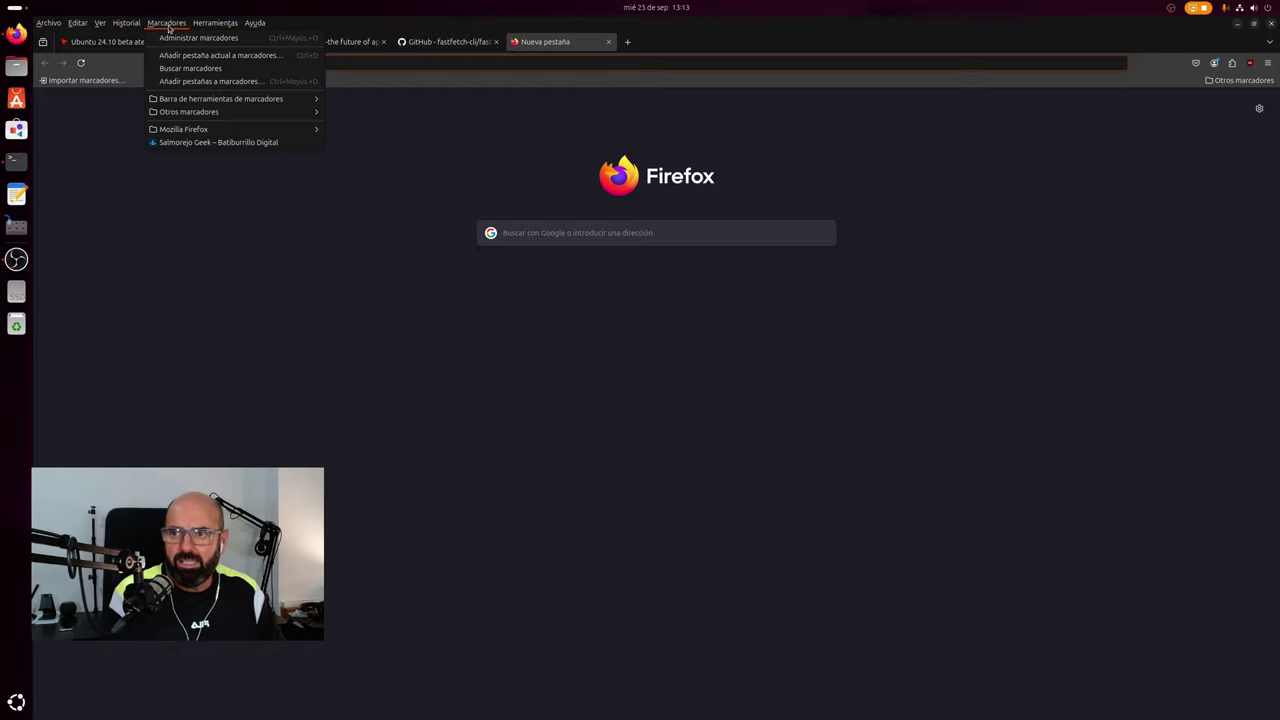
{"action": "mouse_move", "coordinate": [320, 114]}
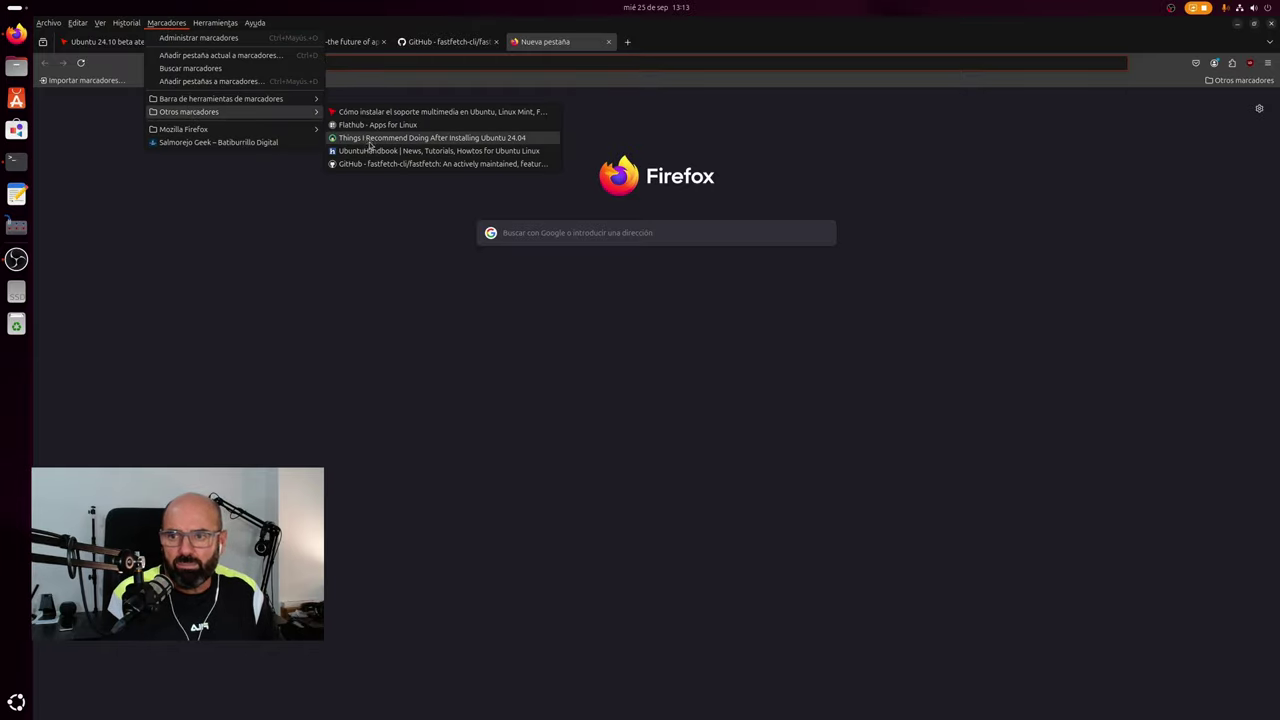
{"action": "left_click", "coordinate": [400, 111]}
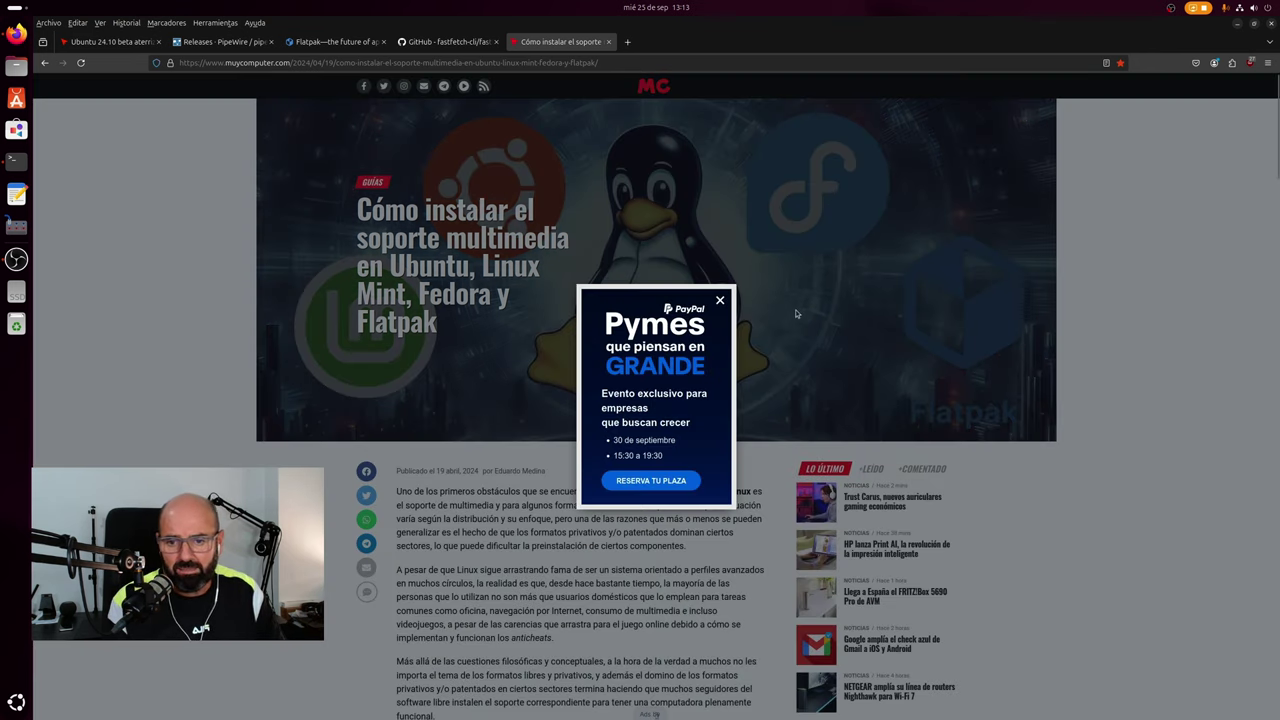
Dismiss the advert and examine the article's multimedia codec installation commands for Ubuntu and Linux Mint, including those for Ubuntu 24.04 LTS.
{"action": "left_click", "coordinate": [720, 300]}
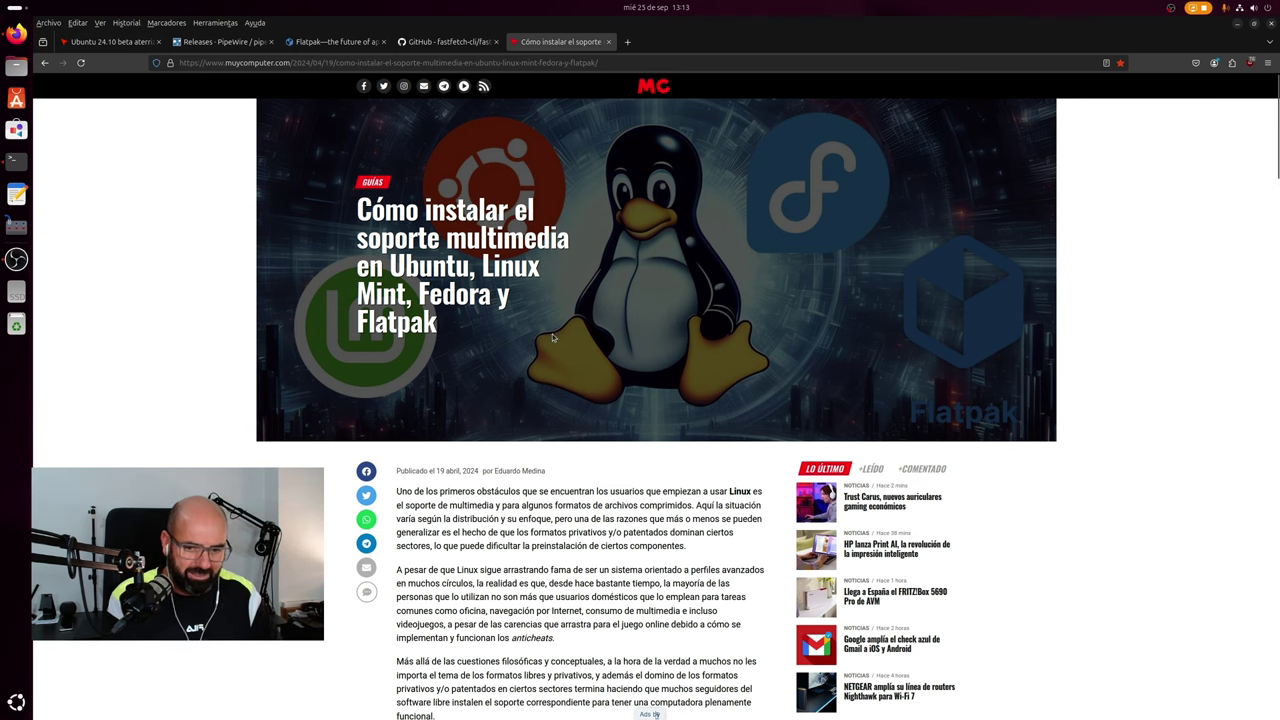
{"action": "scroll", "coordinate": [557, 331], "scroll_direction": "down", "scroll_amount": 1}
{"action": "scroll", "coordinate": [557, 331], "scroll_direction": "down", "scroll_amount": 6}
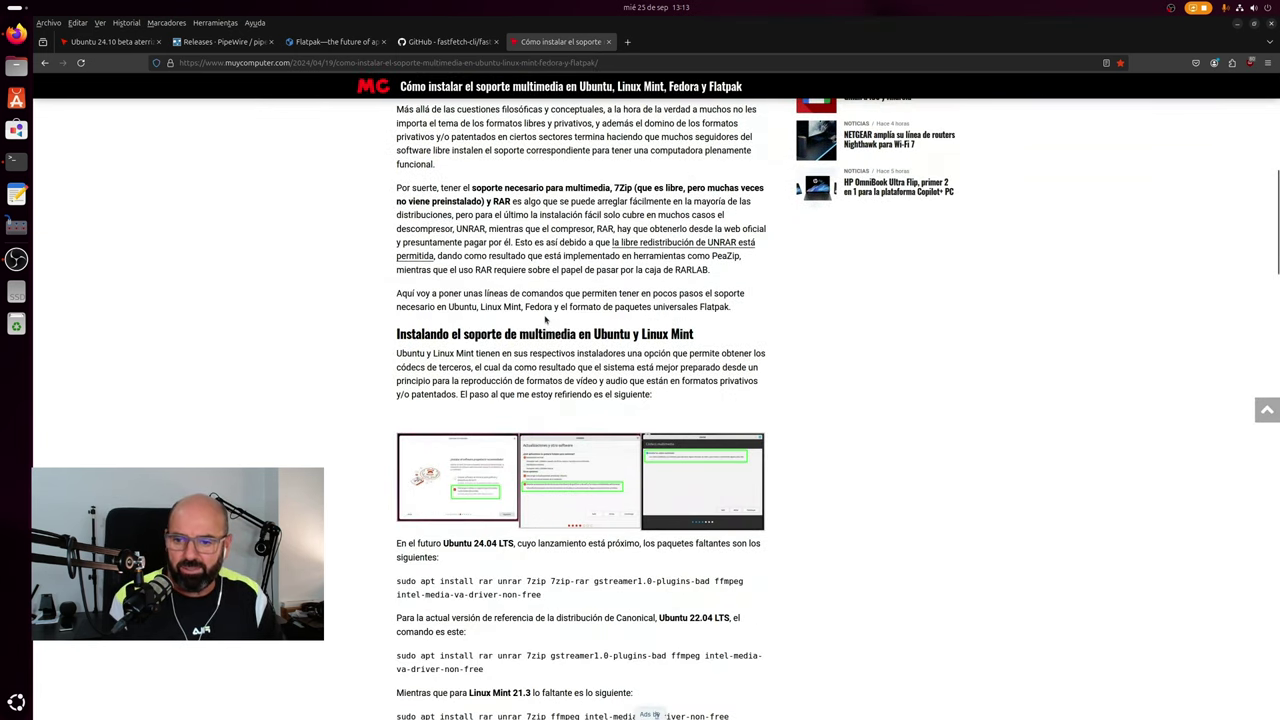
{"action": "scroll", "coordinate": [568, 290], "scroll_direction": "up", "scroll_amount": 3}
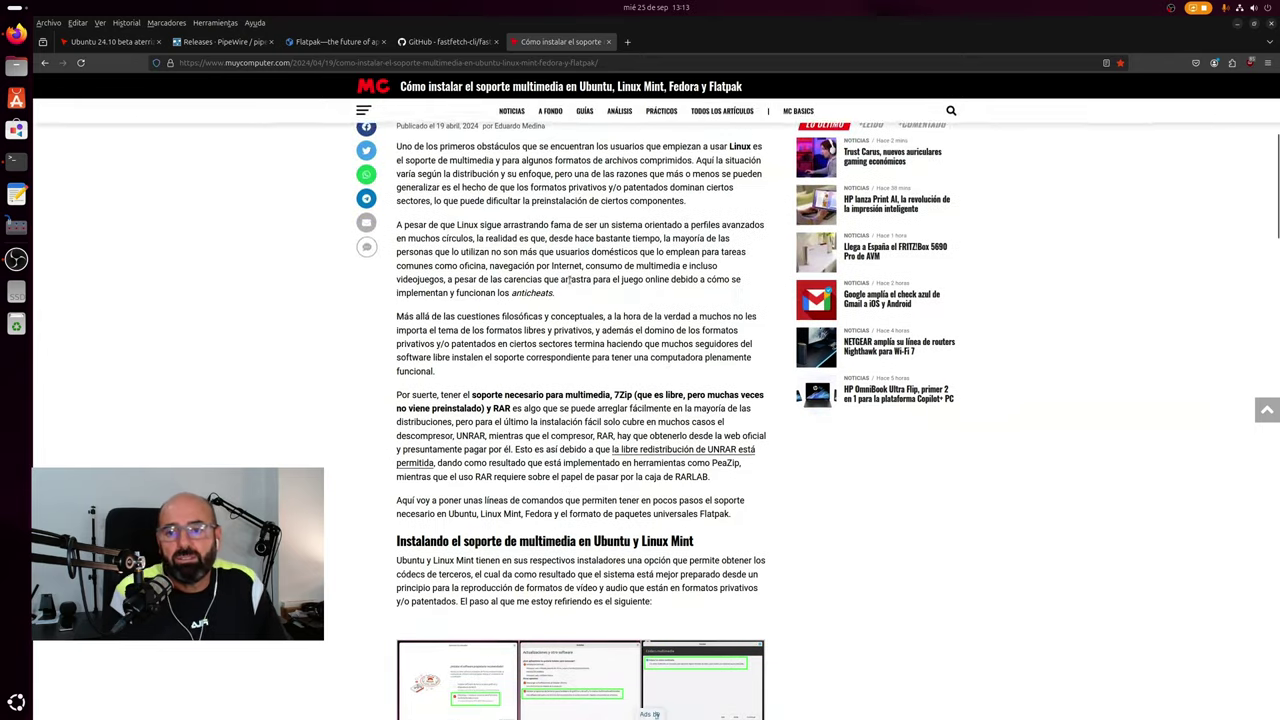
{"action": "scroll", "coordinate": [568, 290], "scroll_direction": "down", "scroll_amount": 6}
{"action": "left_click_drag", "start_coordinate": [598, 411], "coordinate": [400, 128]}
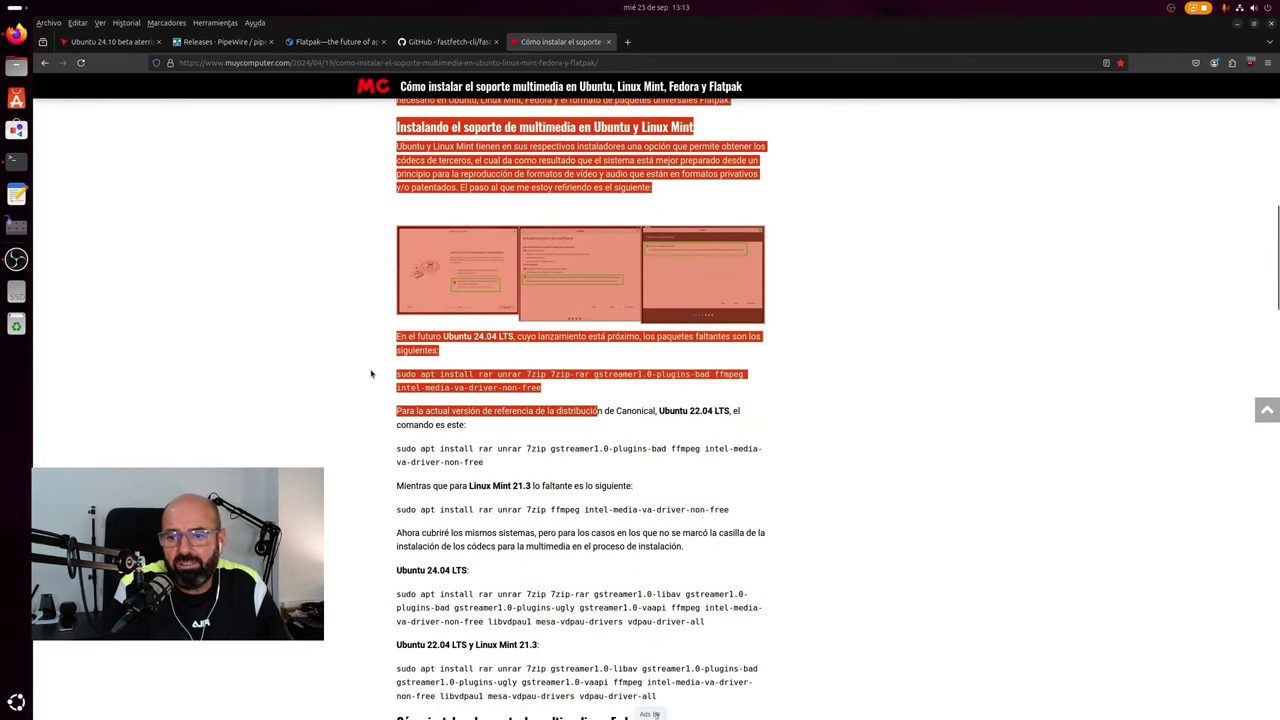
{"action": "left_click", "coordinate": [370, 375]}
{"action": "scroll", "coordinate": [651, 483], "scroll_direction": "down", "scroll_amount": 2}
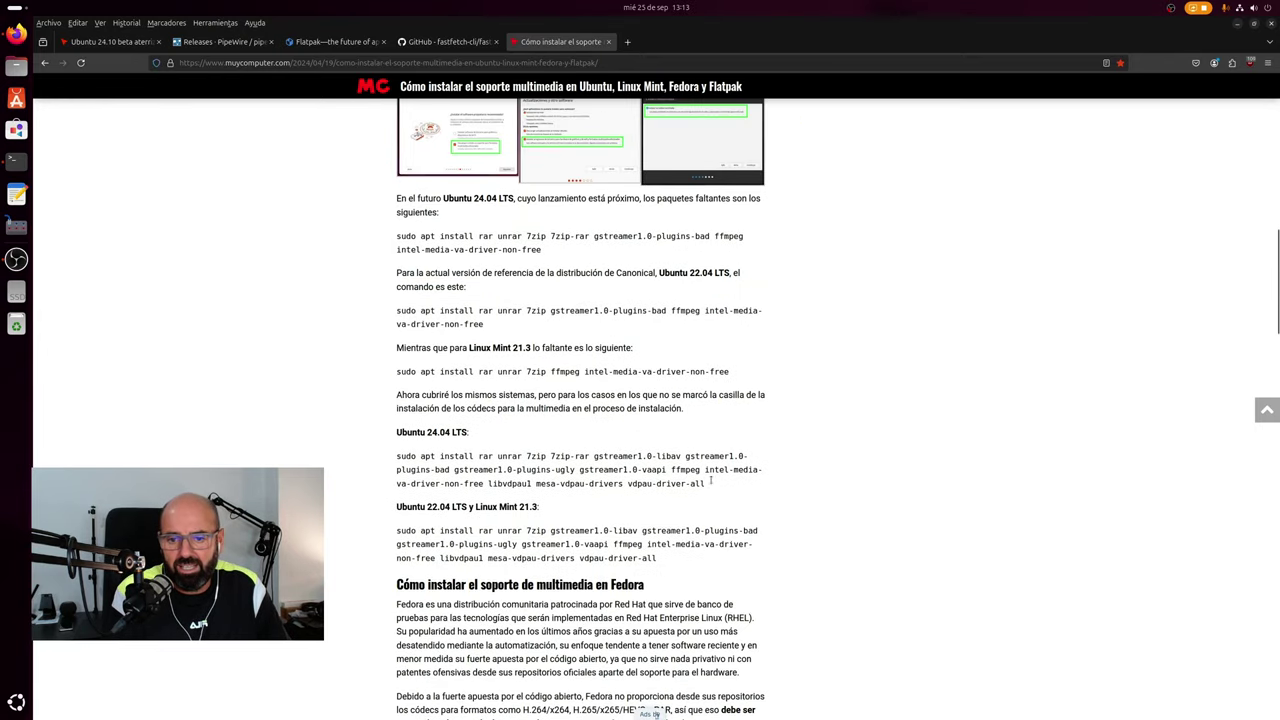
{"action": "left_click_drag", "start_coordinate": [705, 484], "coordinate": [490, 469]}
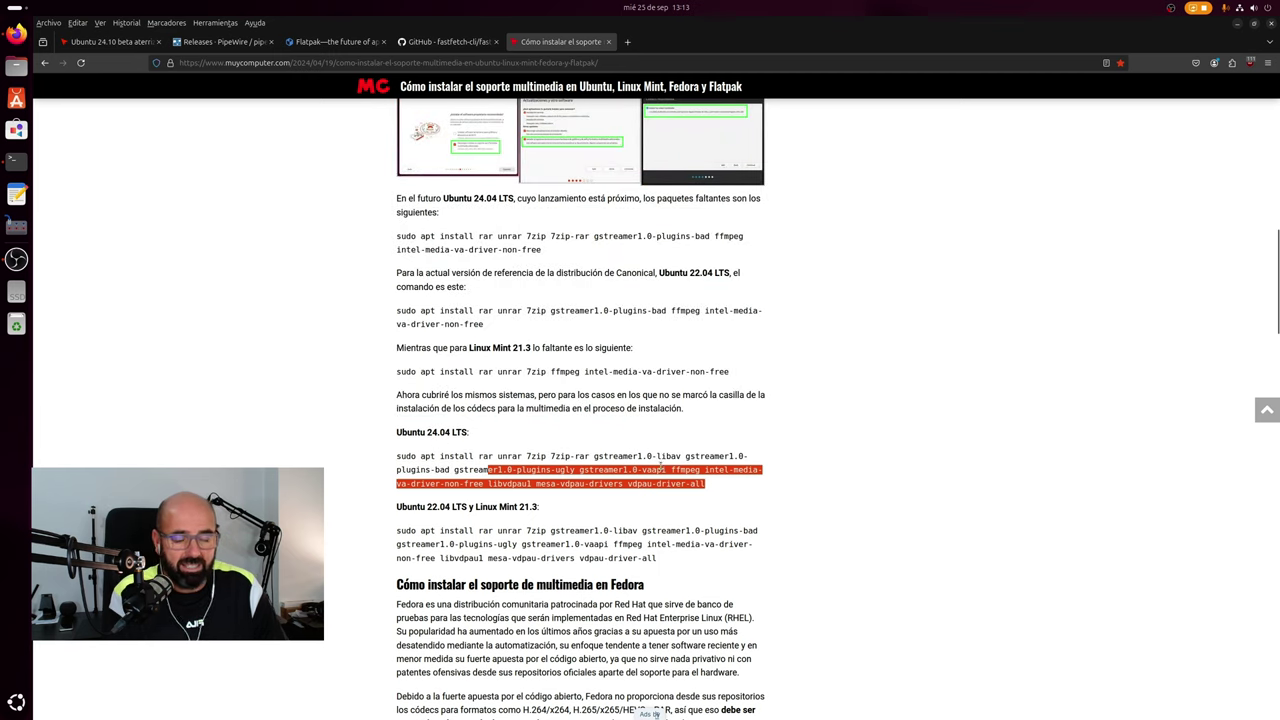
{"action": "left_click", "coordinate": [733, 469]}
{"action": "scroll", "coordinate": [733, 469], "scroll_direction": "down", "scroll_amount": 3}
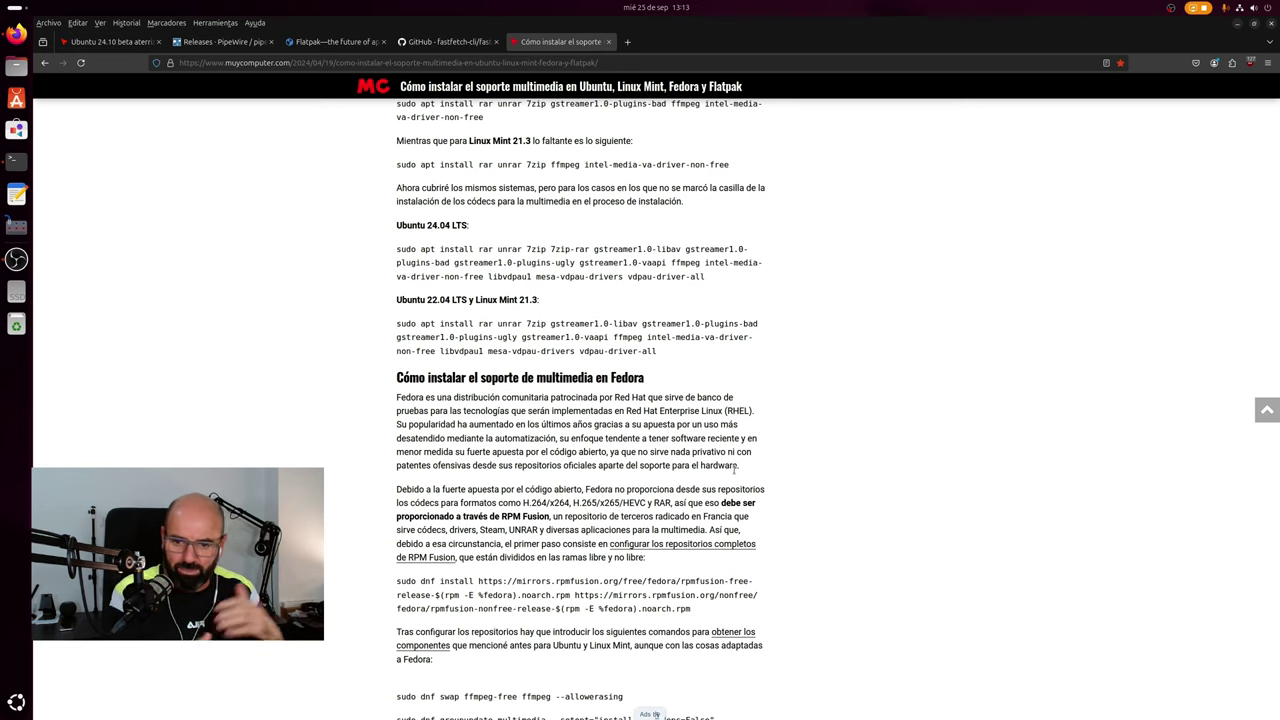
Copy the ffmpeg-full installation command from the article's Flatpak section.
{"action": "scroll", "coordinate": [735, 466], "scroll_direction": "down", "scroll_amount": 10}
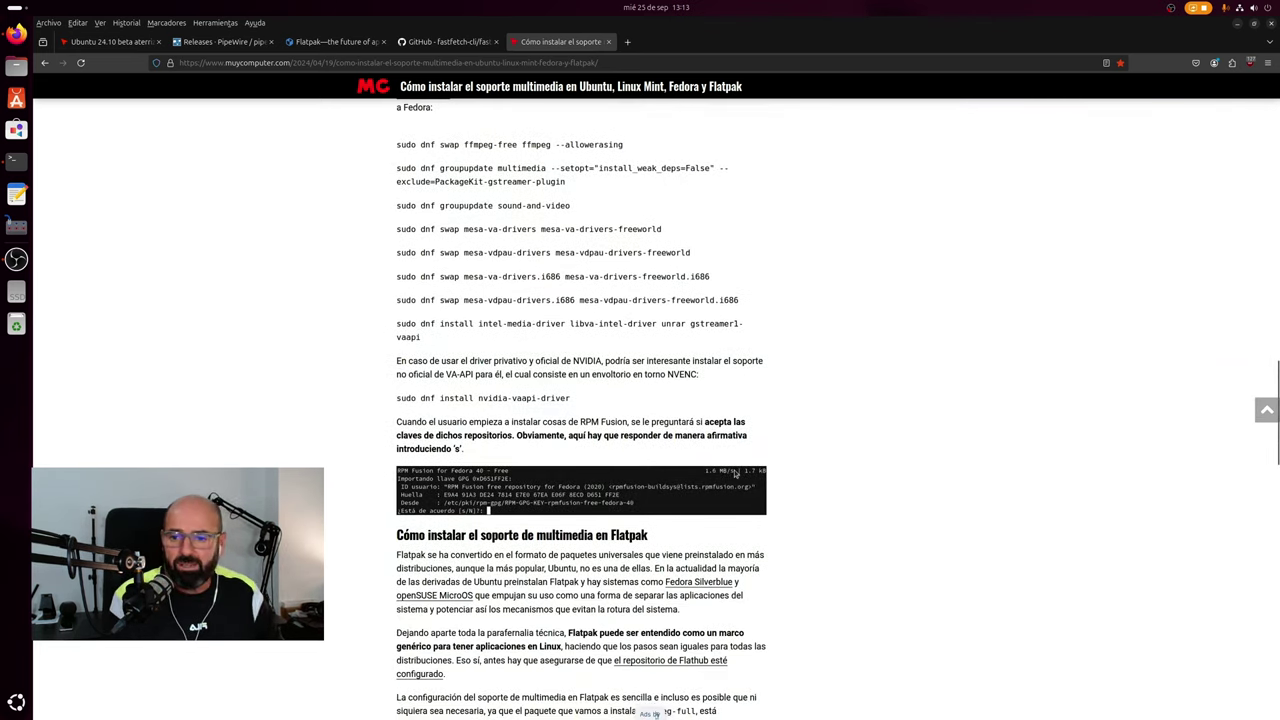
{"action": "scroll", "coordinate": [735, 470], "scroll_direction": "down", "scroll_amount": 2}
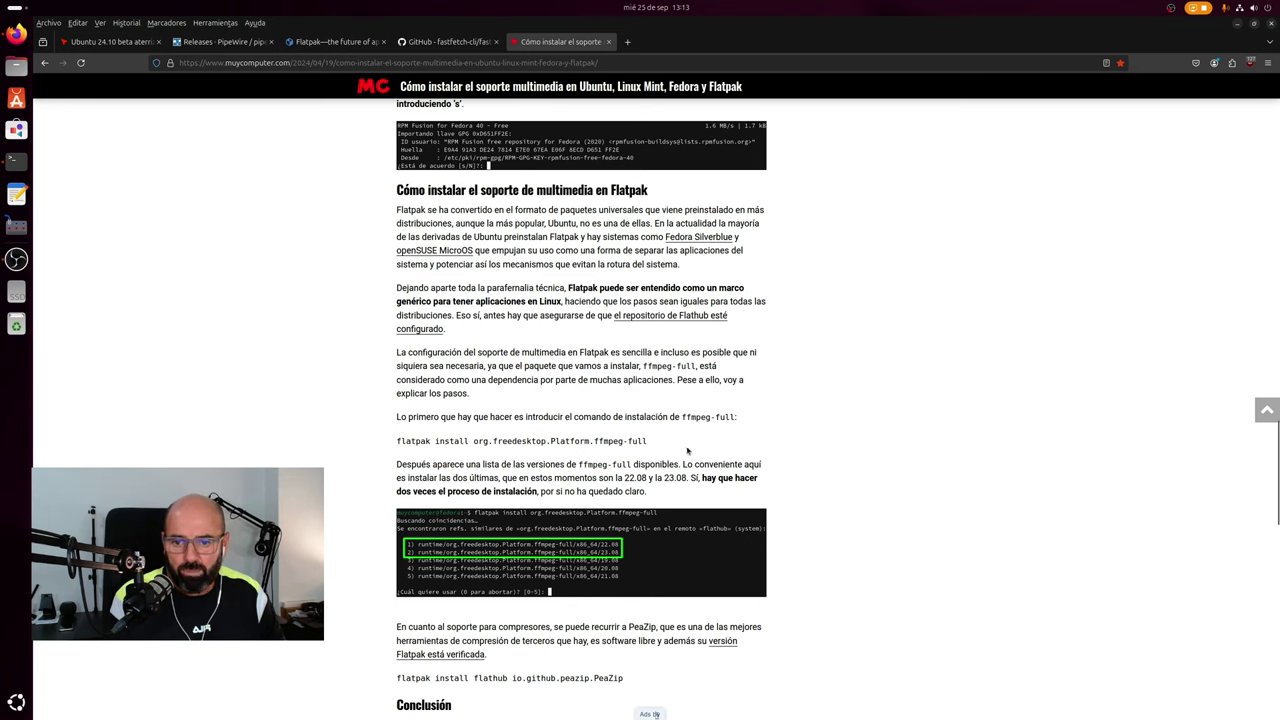
{"action": "left_click_drag", "start_coordinate": [687, 451], "coordinate": [397, 442]}
{"action": "right_click", "coordinate": [410, 441]}
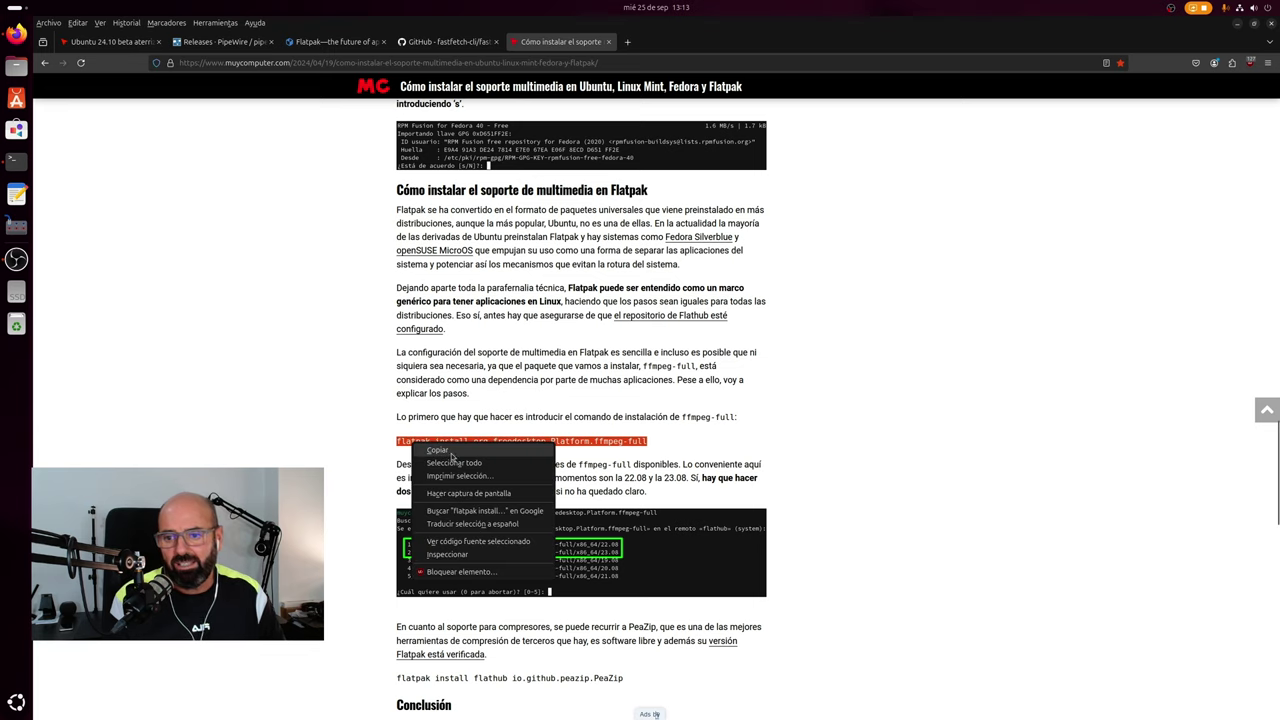
{"action": "left_click", "coordinate": [454, 458]}
Review the Ubuntu and Linux Mint codec commands again, then return to the ffmpeg-full command in the Flatpak section.
{"action": "scroll", "coordinate": [857, 442], "scroll_direction": "up", "scroll_amount": 10}
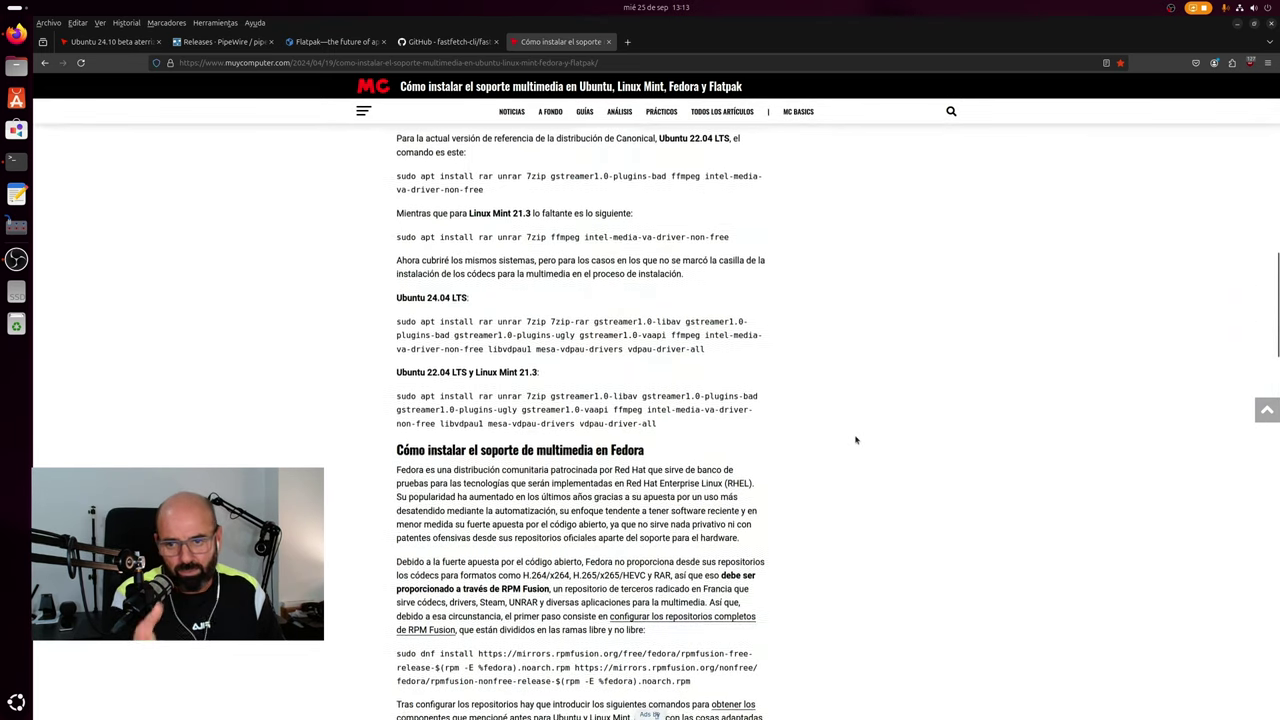
{"action": "scroll", "coordinate": [856, 440], "scroll_direction": "up", "scroll_amount": 5}
{"action": "scroll", "coordinate": [856, 440], "scroll_direction": "down", "scroll_amount": 3}
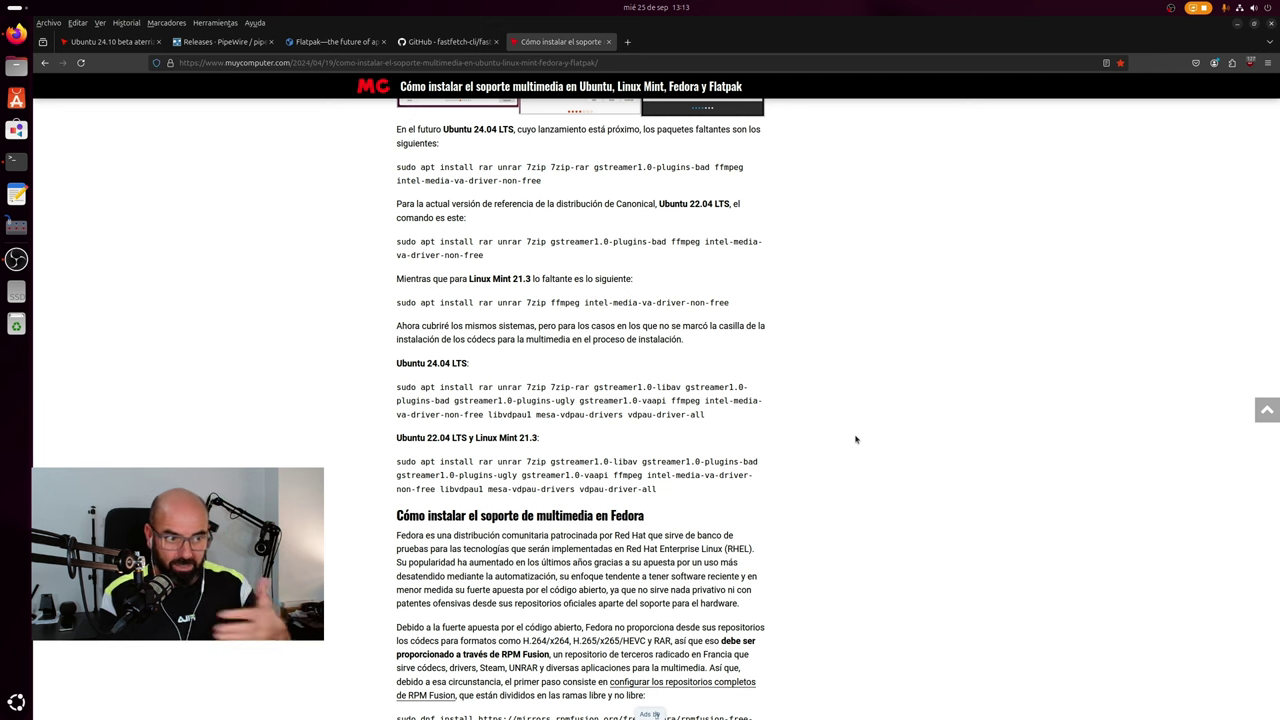
{"action": "scroll", "coordinate": [856, 440], "scroll_direction": "down", "scroll_amount": 15}
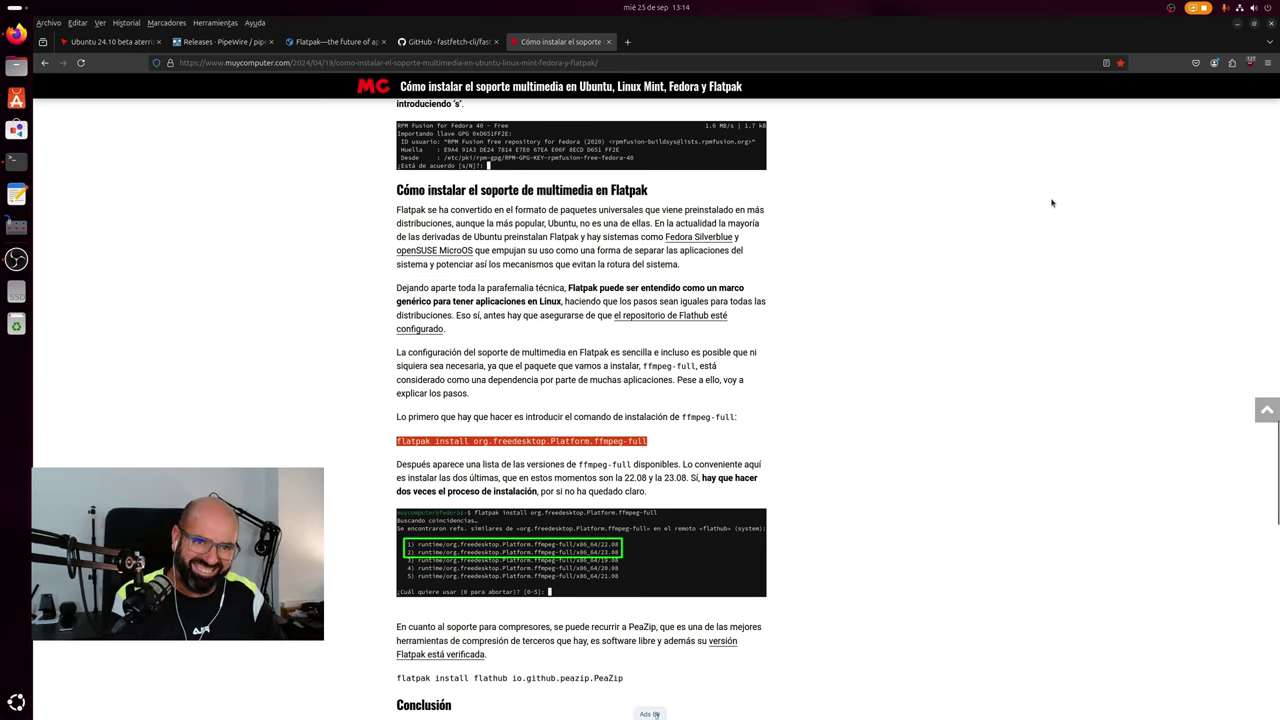
{"action": "left_click", "coordinate": [690, 440]}
{"action": "left_click_drag", "start_coordinate": [690, 440], "coordinate": [383, 448]}
{"action": "left_click", "coordinate": [782, 414]}
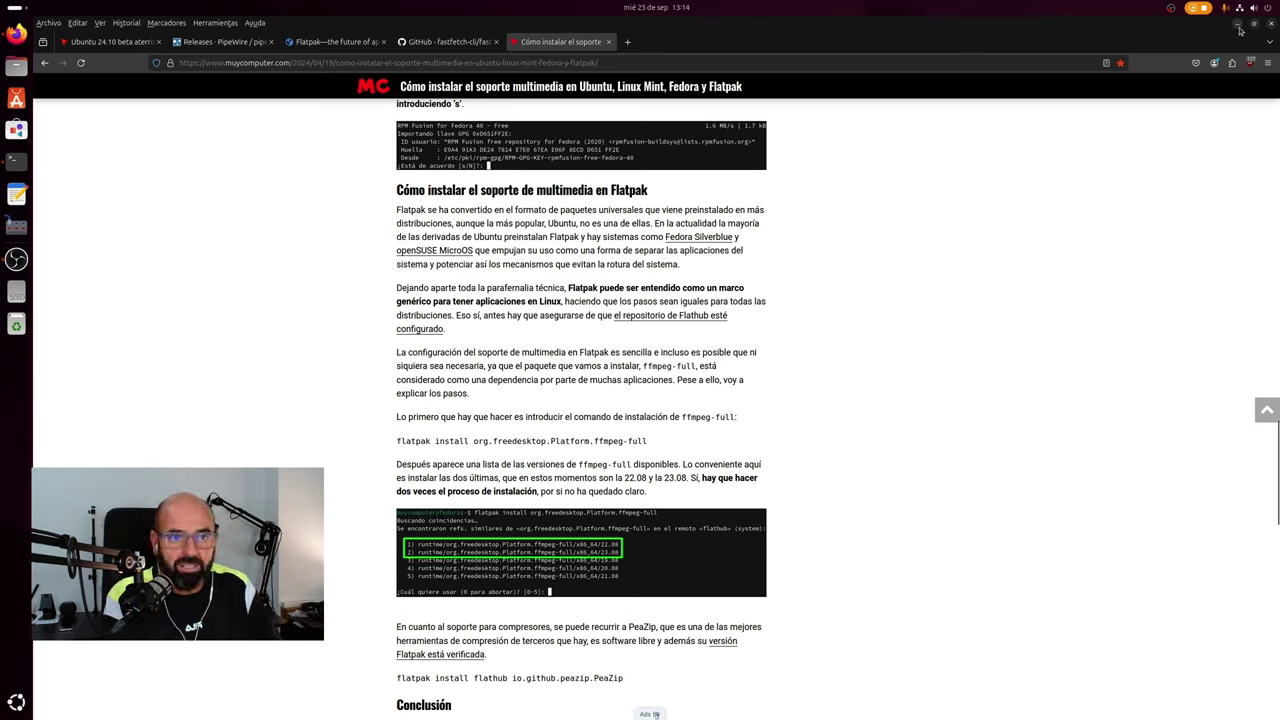
Copy the command "flatpak install org.freedesktop.Platform.ffmpeg-full" from the article and minimize Firefox.
{"action": "left_click_drag", "start_coordinate": [648, 442], "coordinate": [397, 442]}
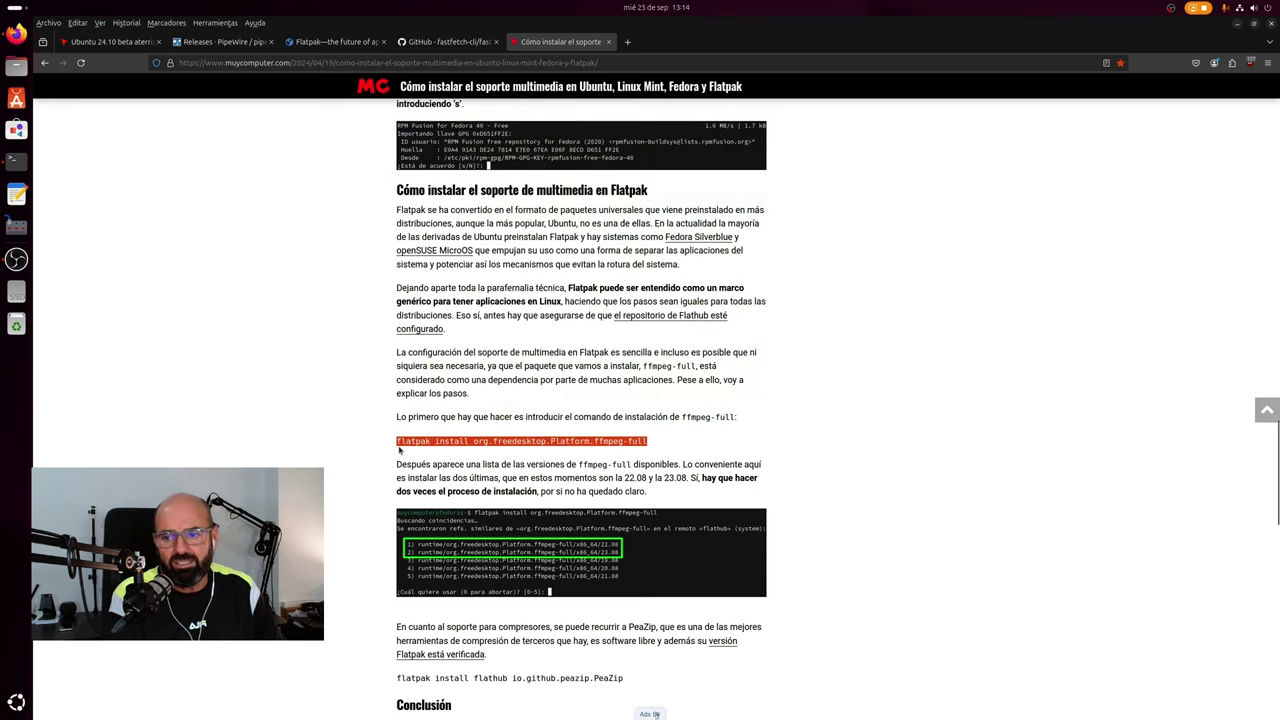
{"action": "right_click", "coordinate": [430, 441]}
{"action": "left_click", "coordinate": [455, 449]}
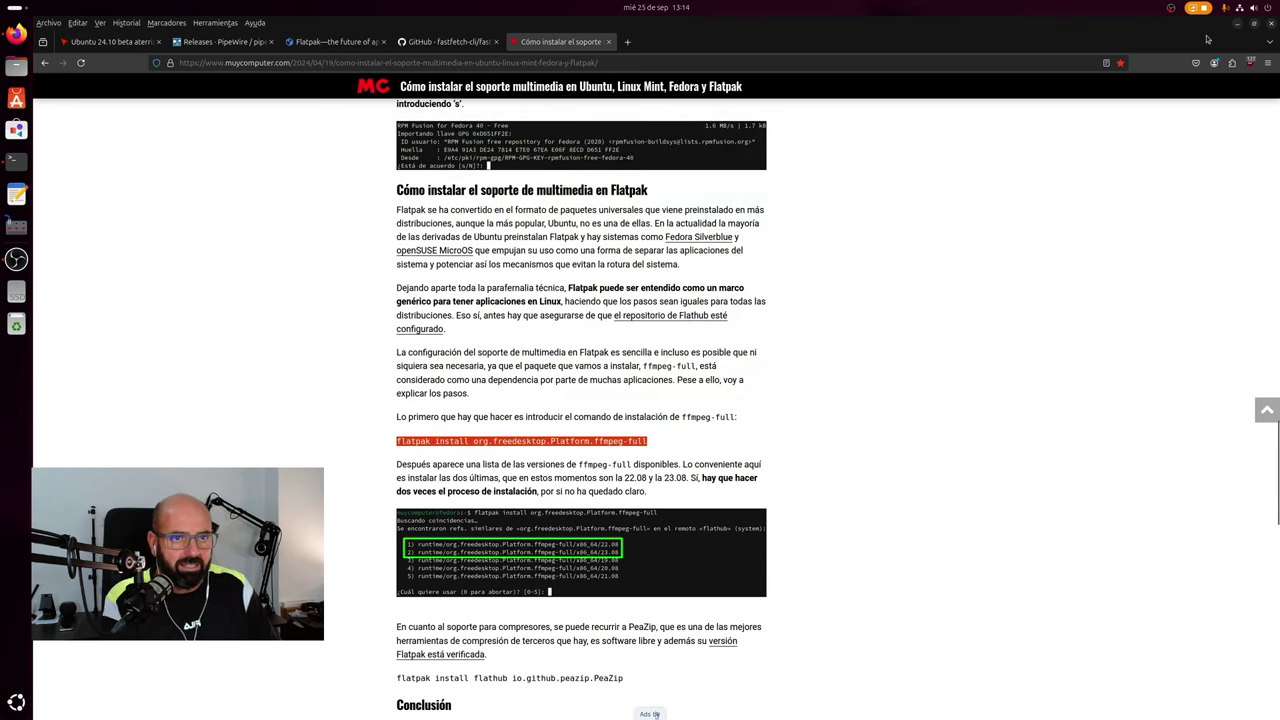
{"action": "left_click", "coordinate": [1237, 23]}
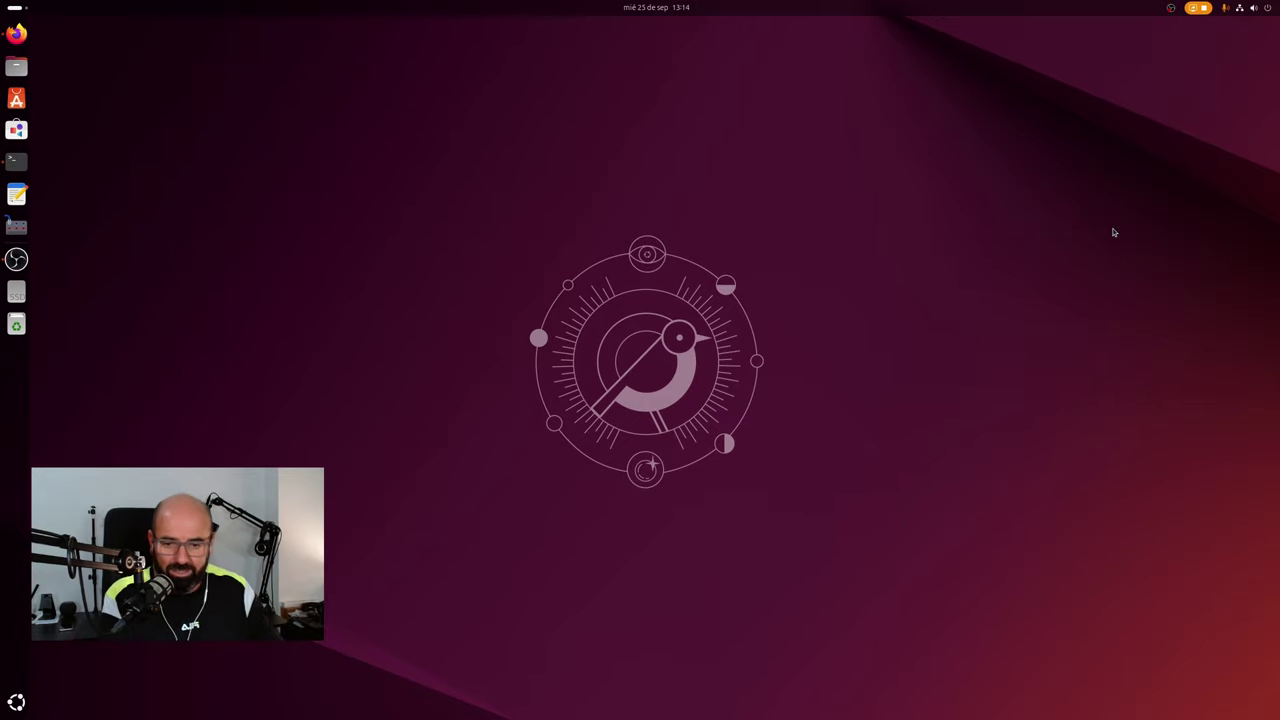
Switch to the terminal's second tab and run the copied "flatpak install org.freedesktop.Platform.ffmpeg-full" command.
{"action": "left_click", "coordinate": [16, 160]}
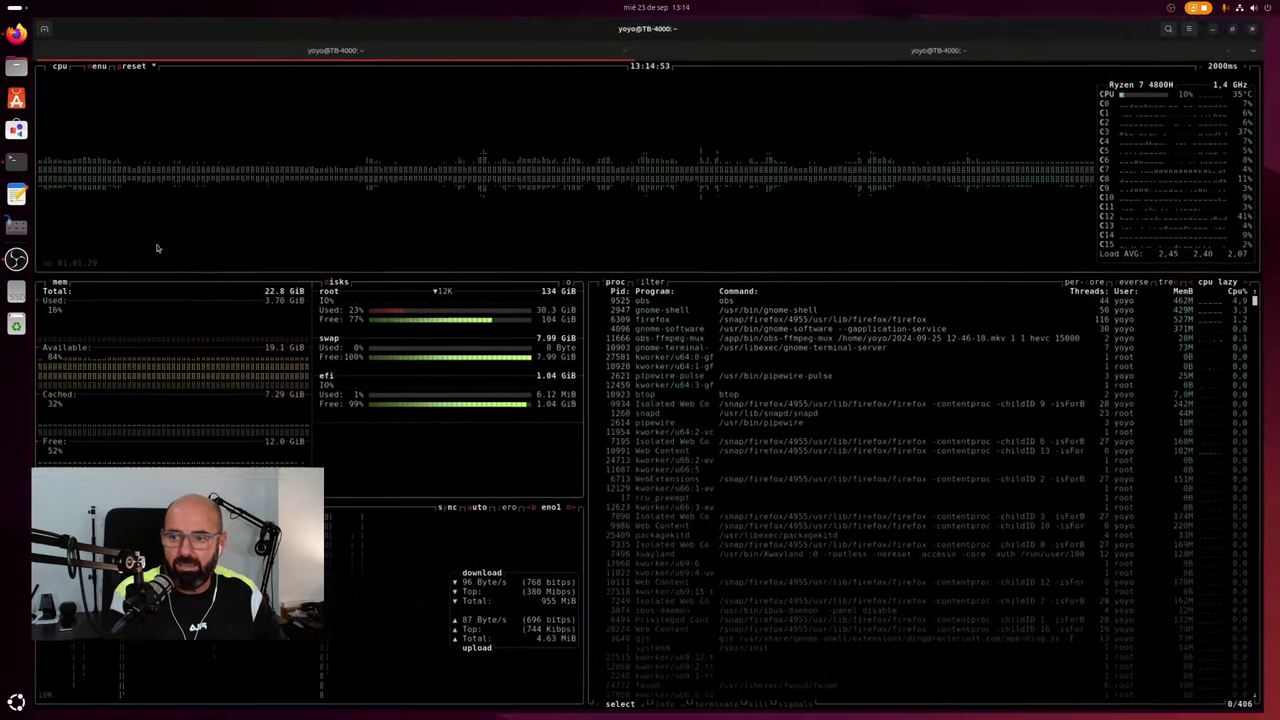
{"action": "left_click", "coordinate": [935, 50]}
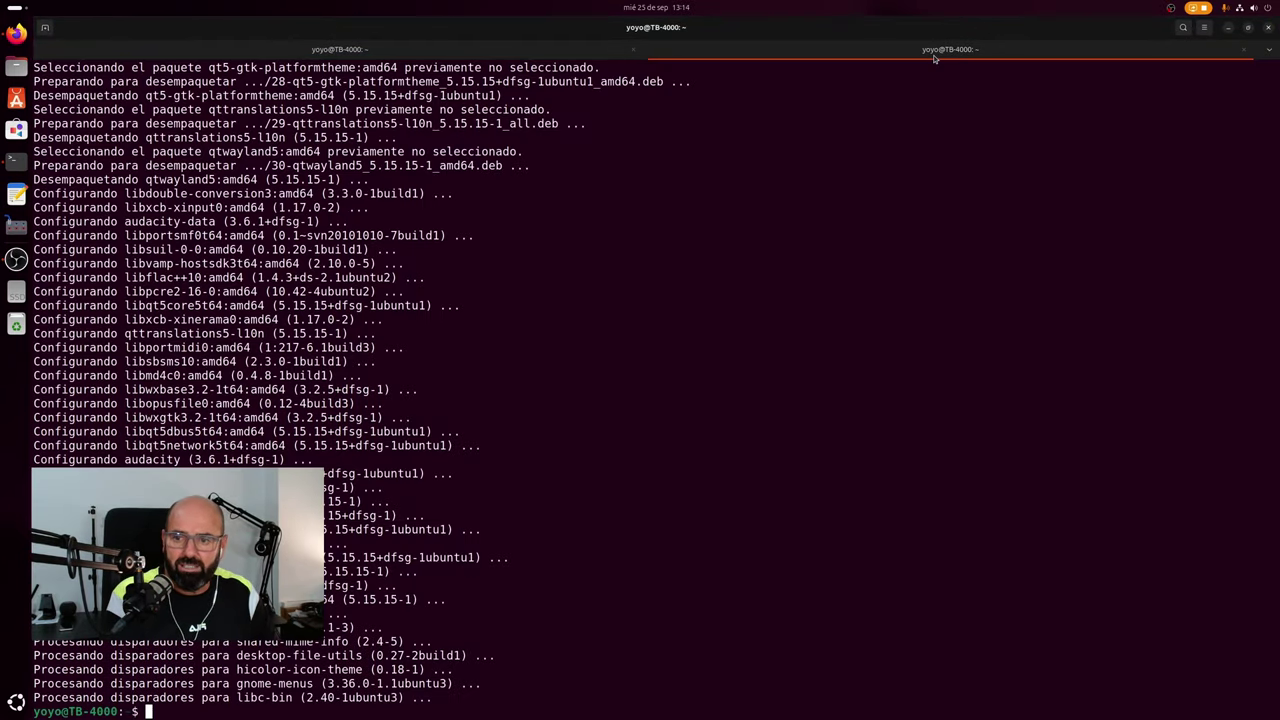
{"action": "right_click", "coordinate": [912, 320]}
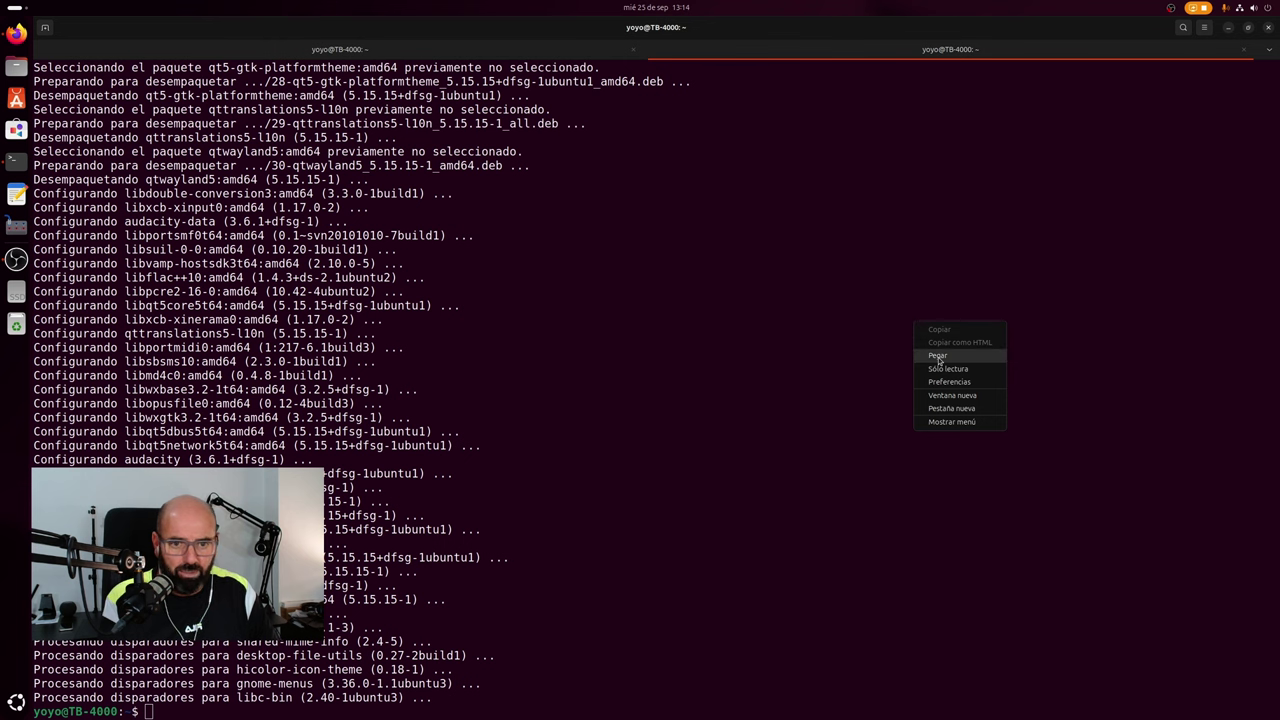
{"action": "left_click", "coordinate": [938, 357]}
{"action": "key", "text": "Return"}
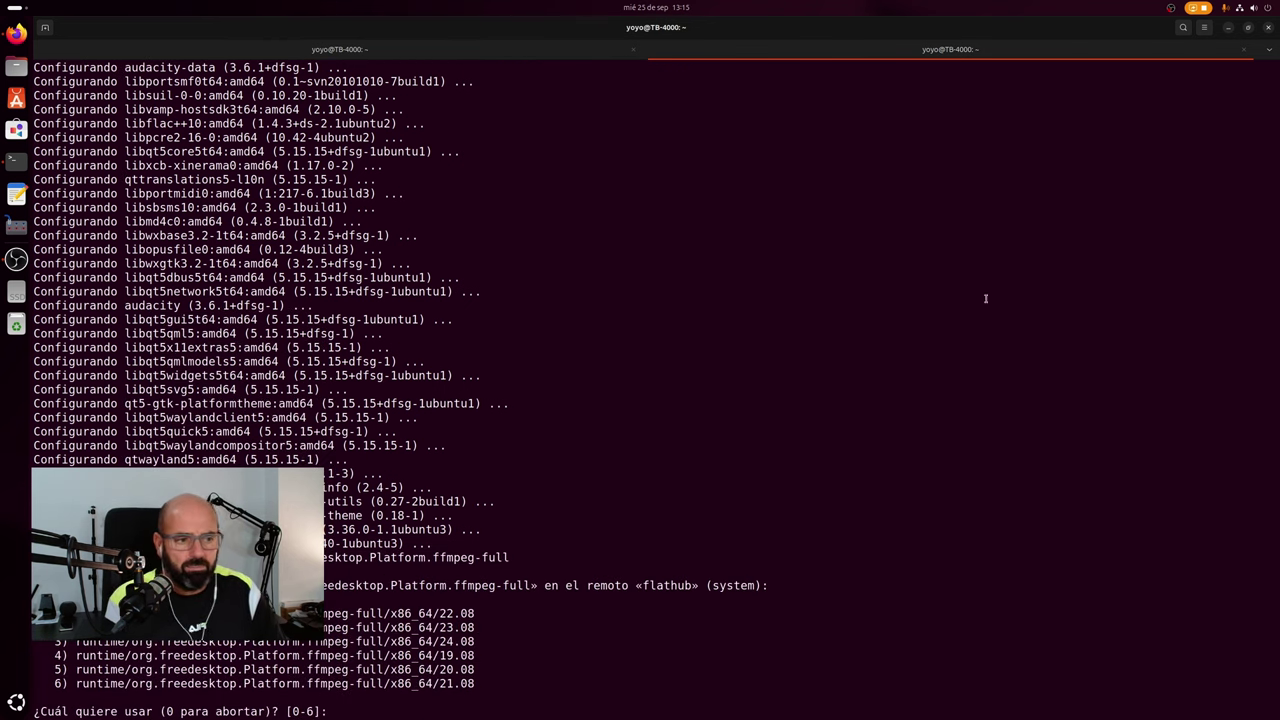
Unmaximize the terminal, place it nearer the middle of the desktop, and highlight the 23.08 and 24.08 ffmpeg-full entries.
{"action": "left_click", "coordinate": [1248, 27]}
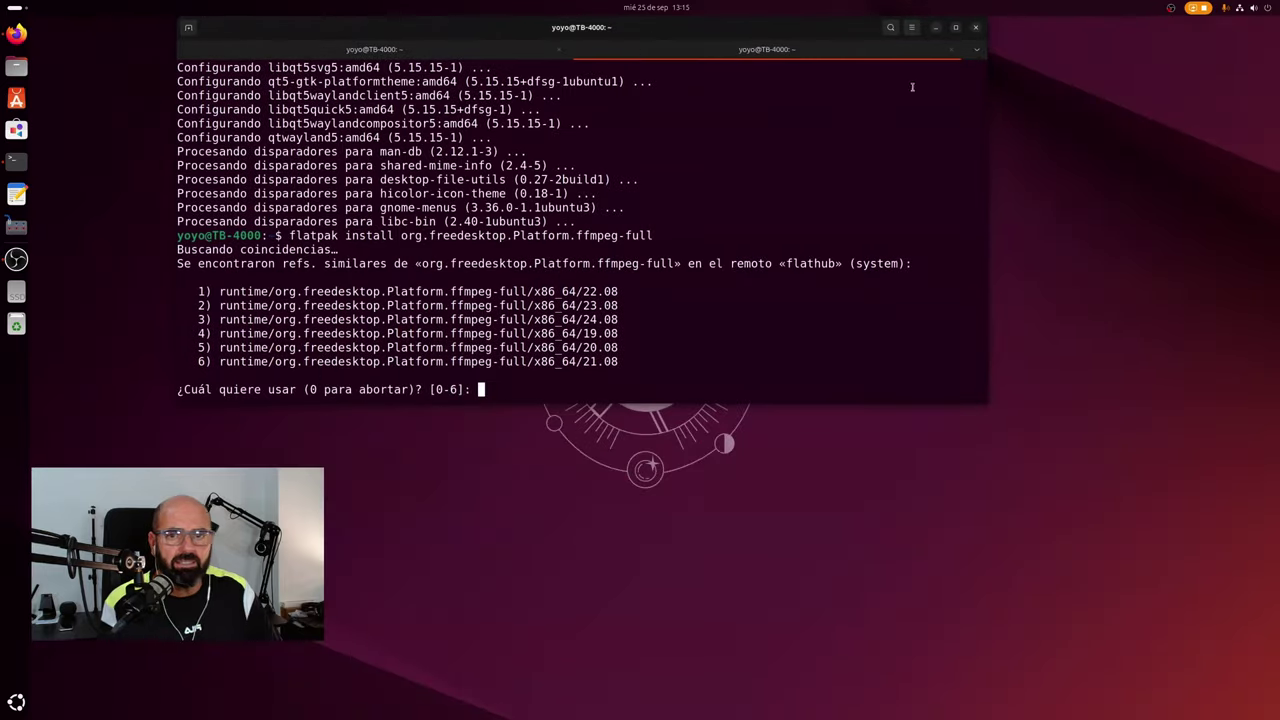
{"action": "left_click_drag", "start_coordinate": [640, 36], "coordinate": [814, 91]}
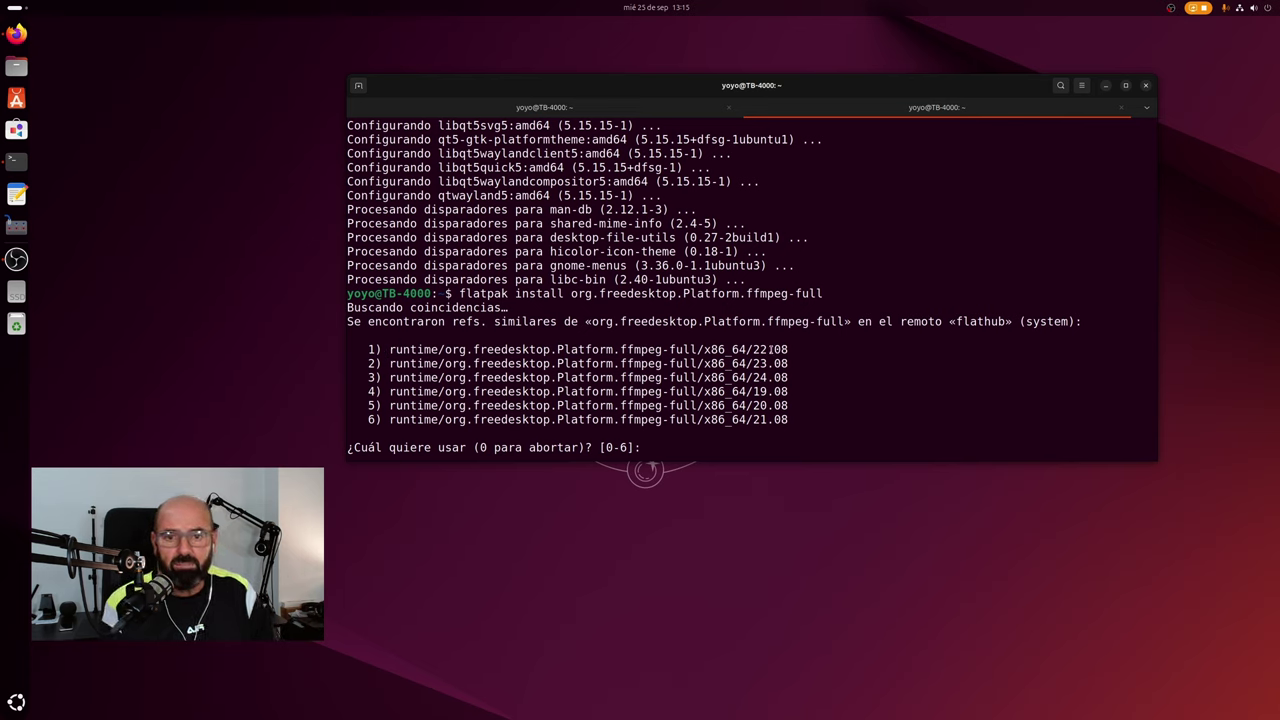
{"action": "left_click_drag", "start_coordinate": [806, 350], "coordinate": [718, 364]}
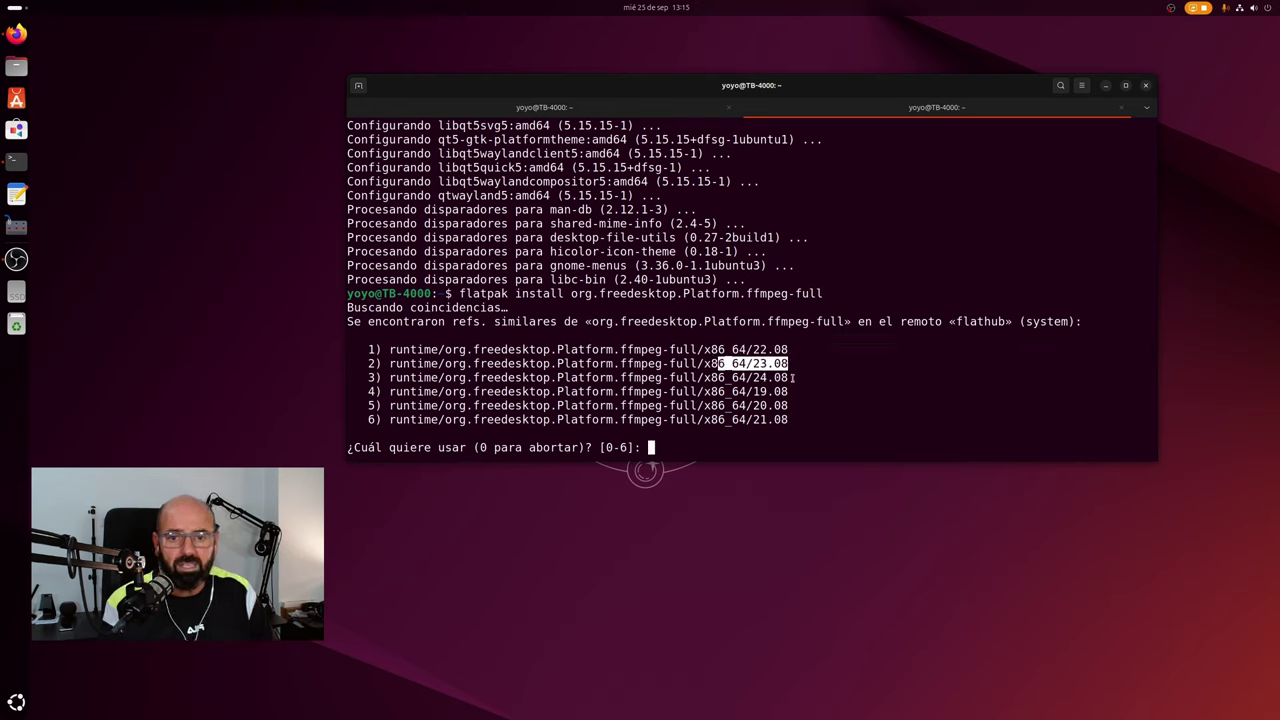
{"action": "left_click_drag", "start_coordinate": [800, 377], "coordinate": [387, 378]}
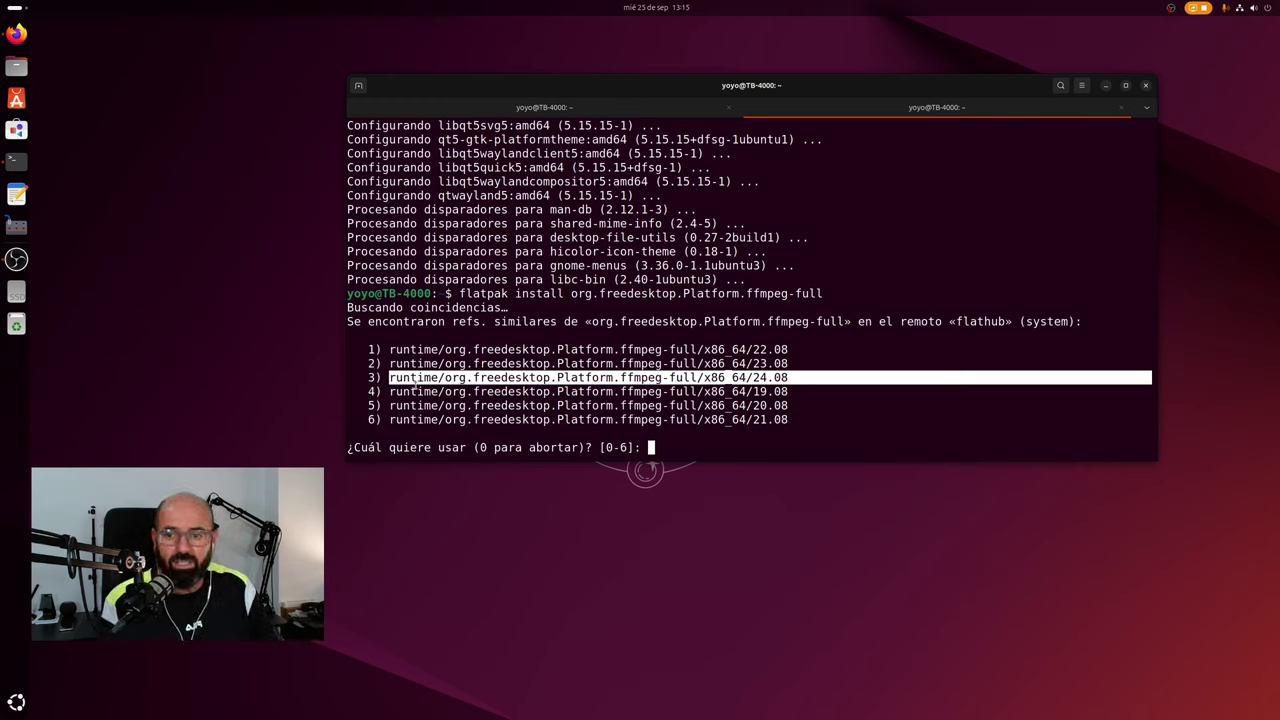
Answer the Flatpak version prompt with option 1, ffmpeg-full 22.08.
{"action": "left_click", "coordinate": [684, 448]}
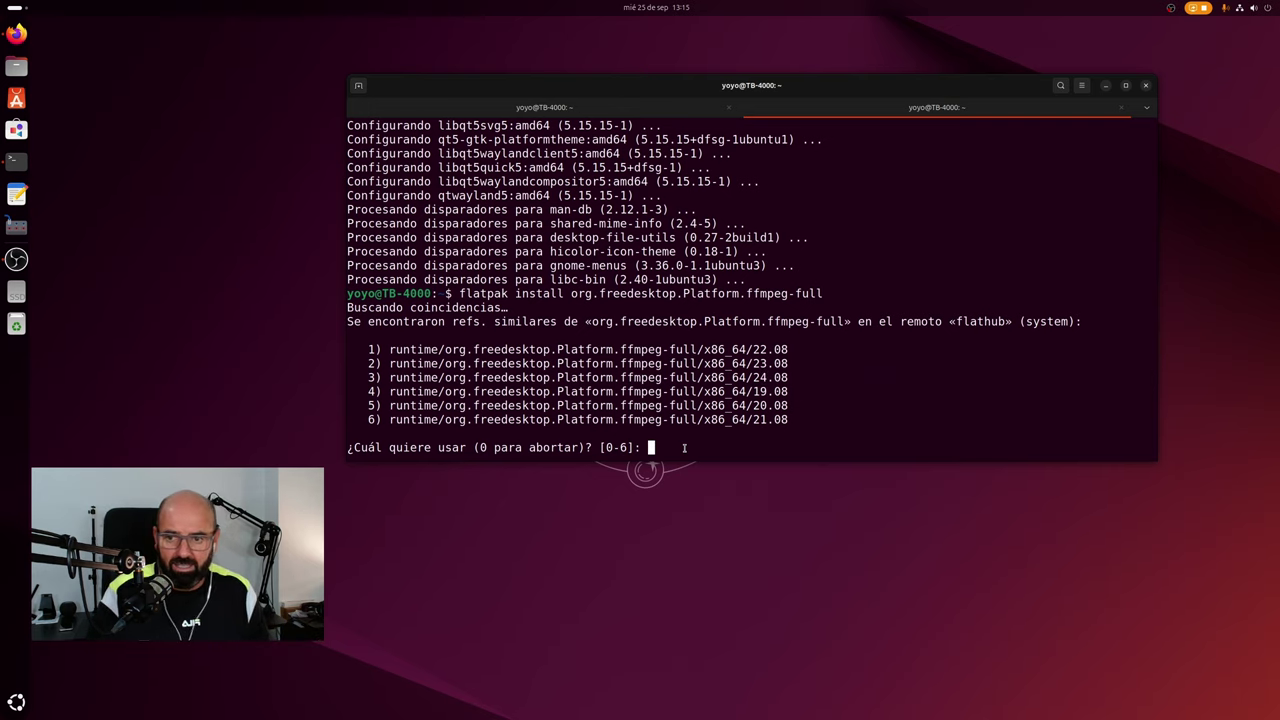
{"action": "type", "text": "1"}
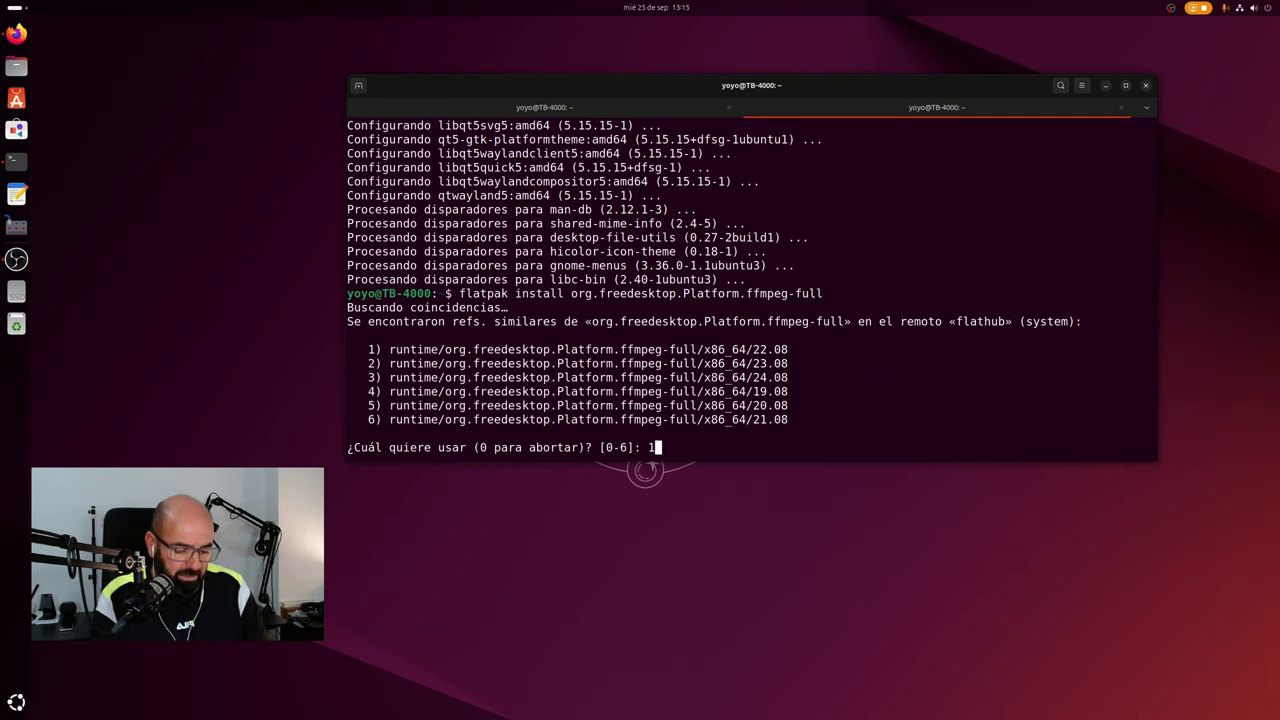
{"action": "key", "text": "Return"}
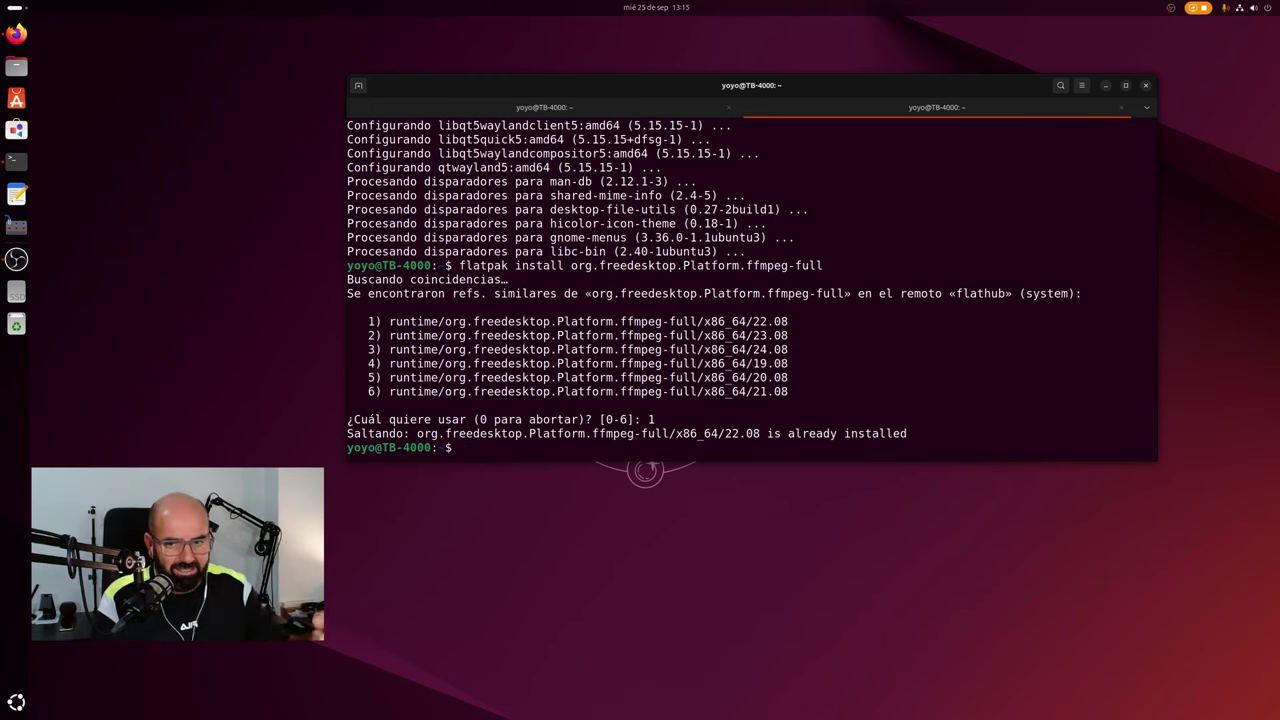
Rerun the ffmpeg-full Flatpak install command and choose option 2, version 23.08.
{"action": "key", "text": "Up"}
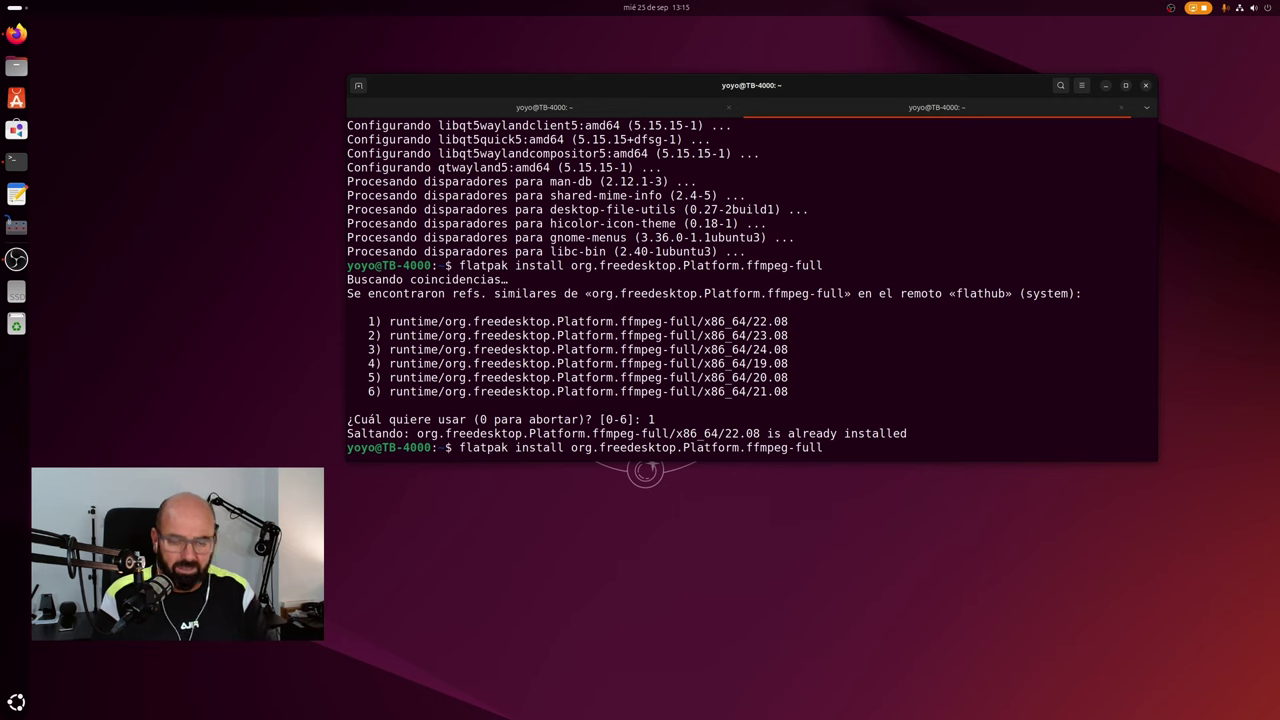
{"action": "key", "text": "Return"}
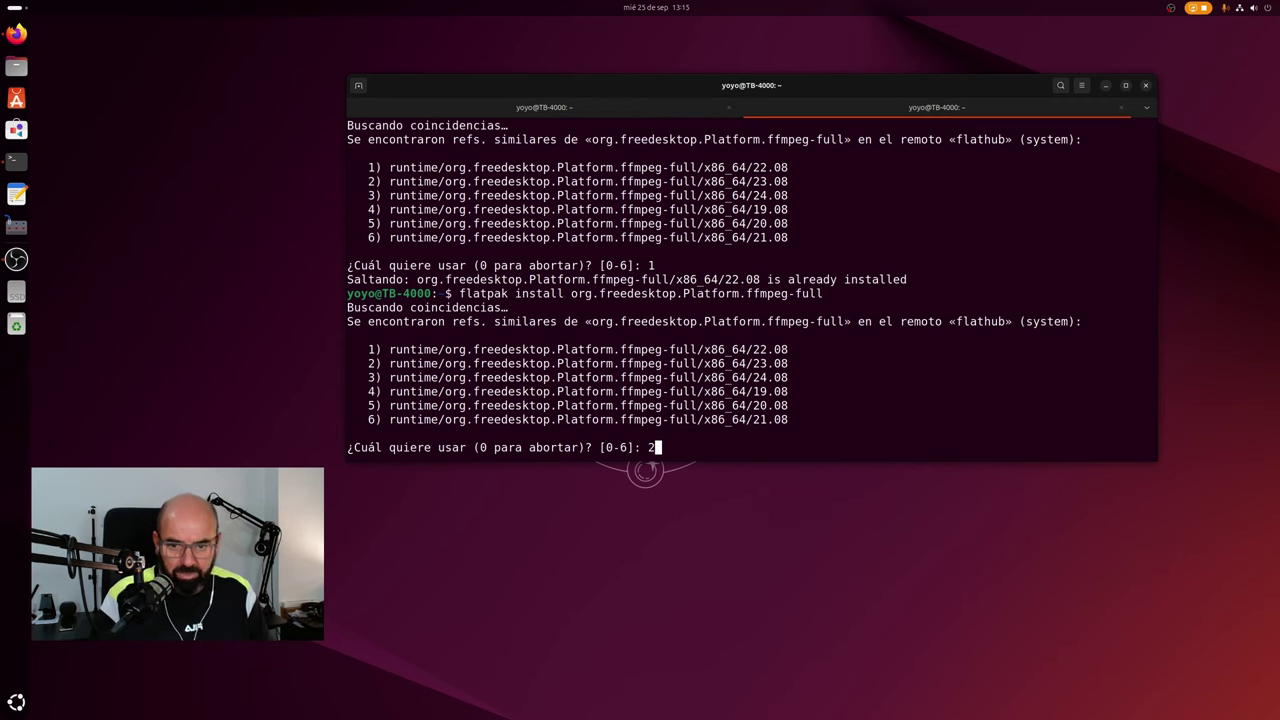
{"action": "type", "text": "2"}
{"action": "key", "text": "Return"}
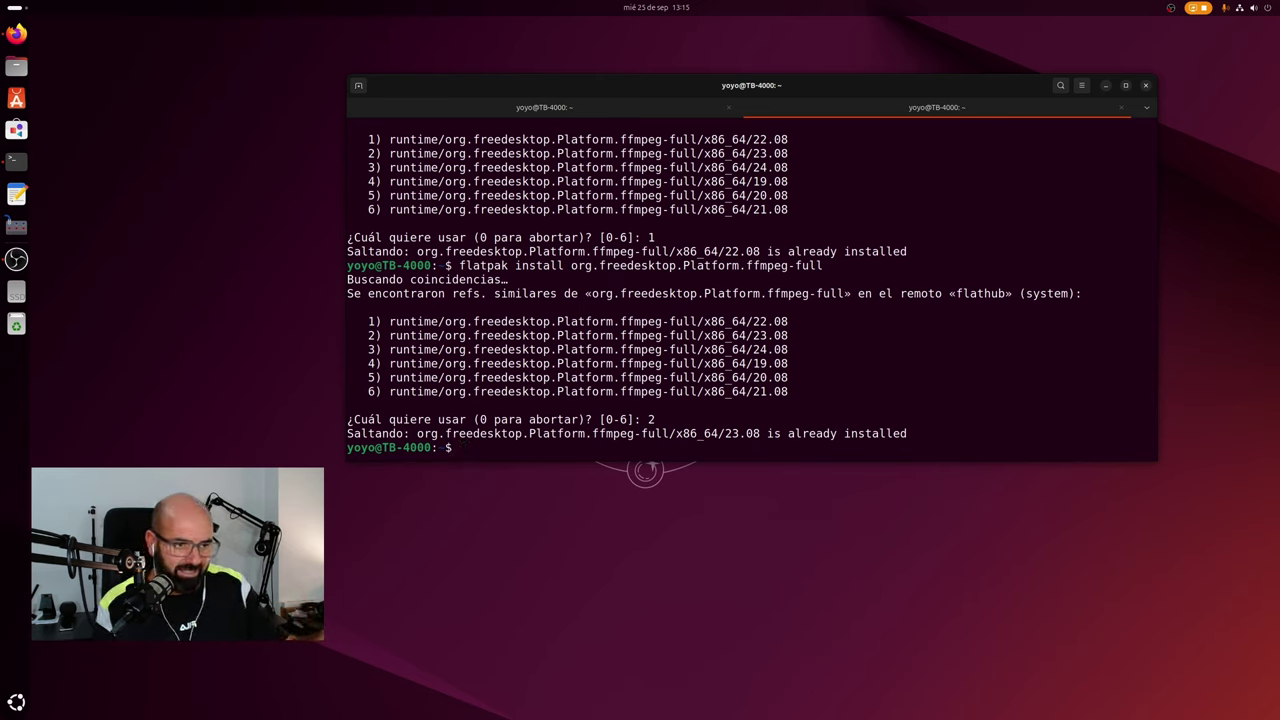
Run the ffmpeg-full Flatpak install again with option 3, version 24.08, and reposition the terminal window closer to the desktop's center.
{"action": "key", "text": "Up"}
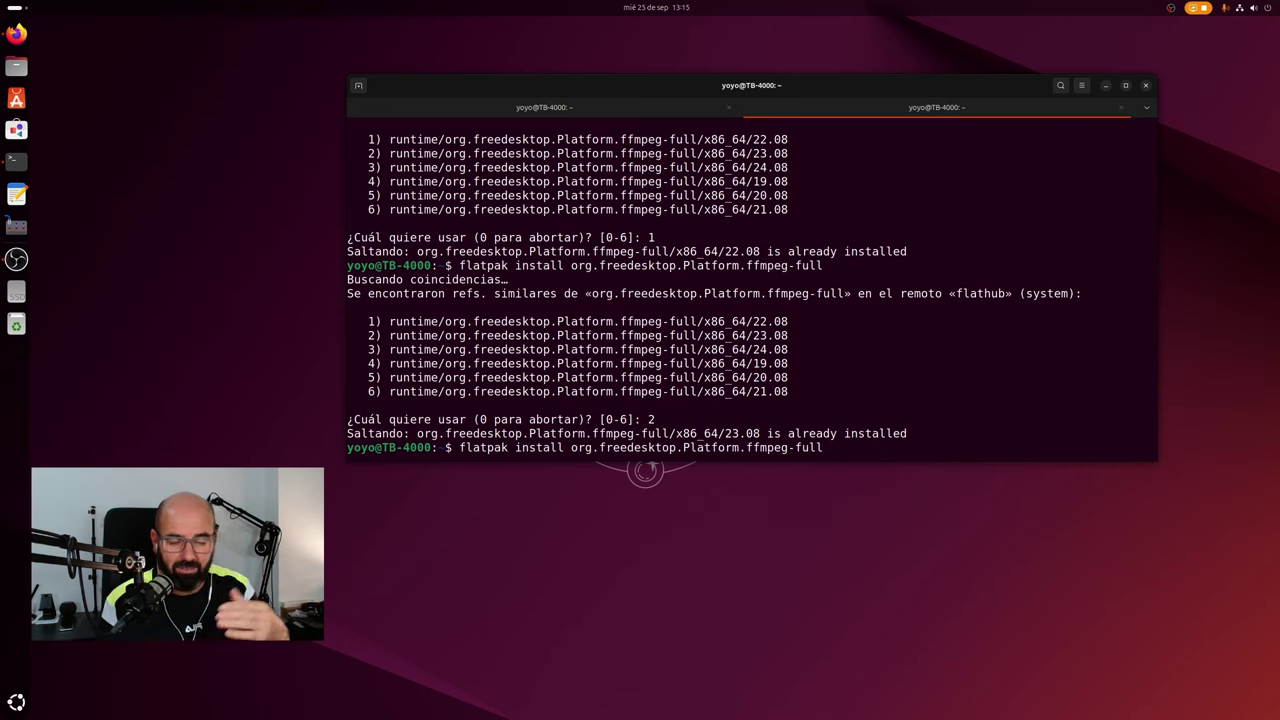
{"action": "key", "text": "Return"}
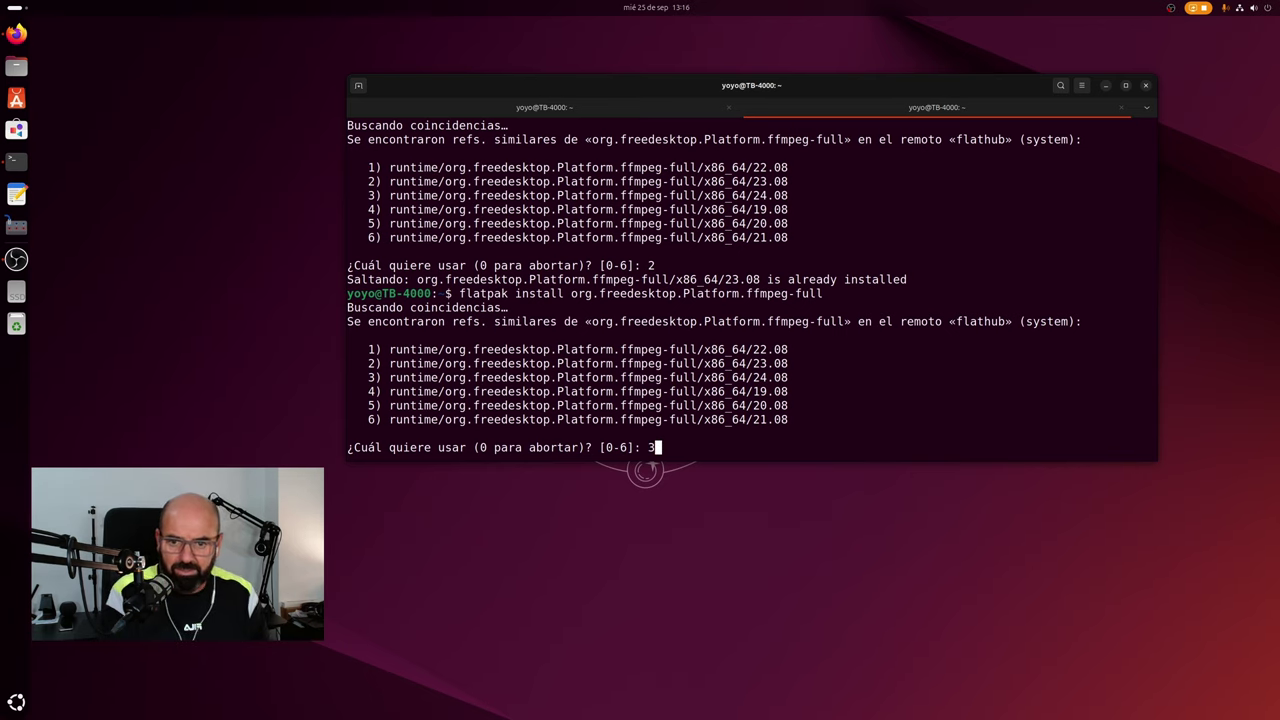
{"action": "type", "text": "3"}
{"action": "key", "text": "Return"}
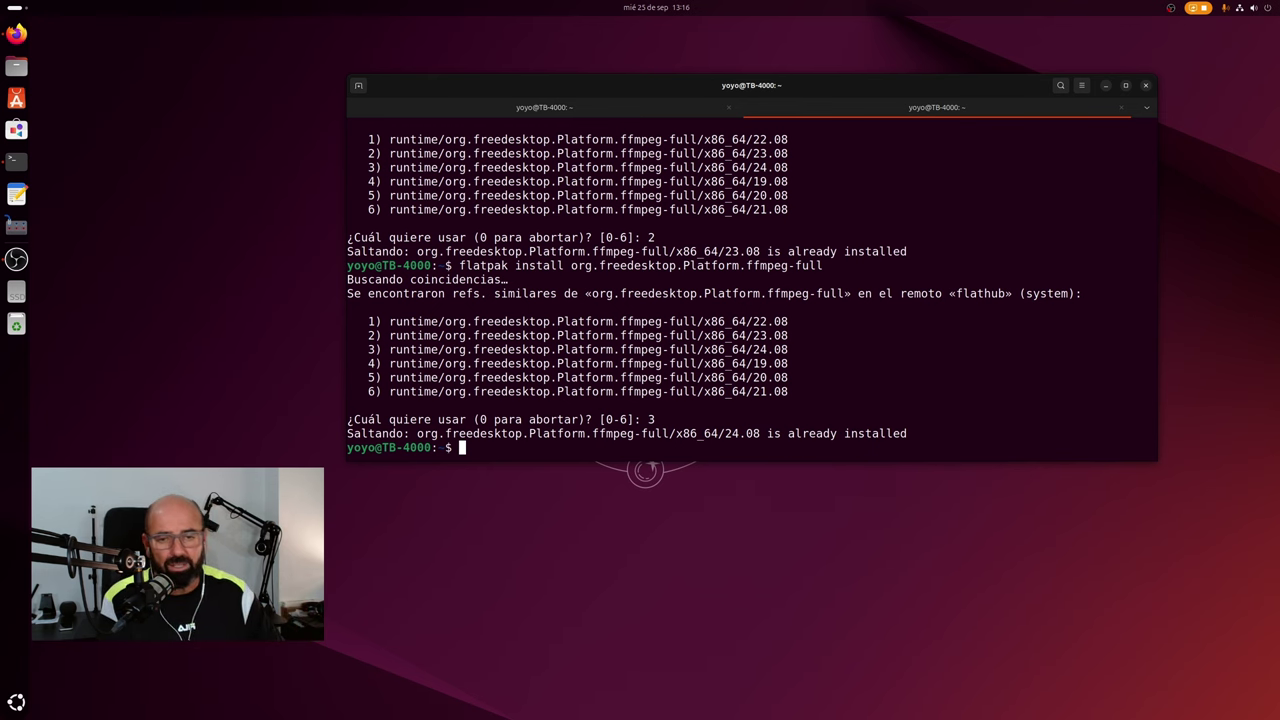
{"action": "left_click_drag", "start_coordinate": [910, 90], "coordinate": [831, 133]}
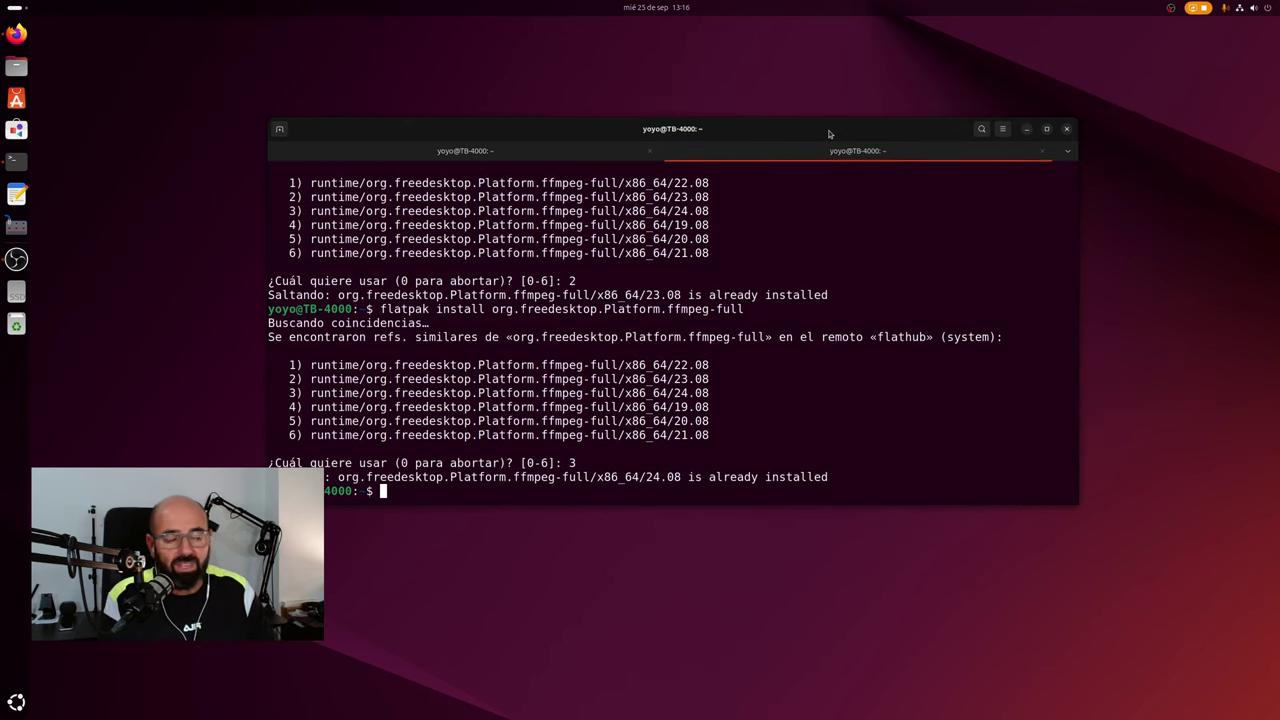
Minimize the terminal, open the system settings, and place the unmaximized settings window near the middle of the desktop.
{"action": "left_click", "coordinate": [1026, 130]}
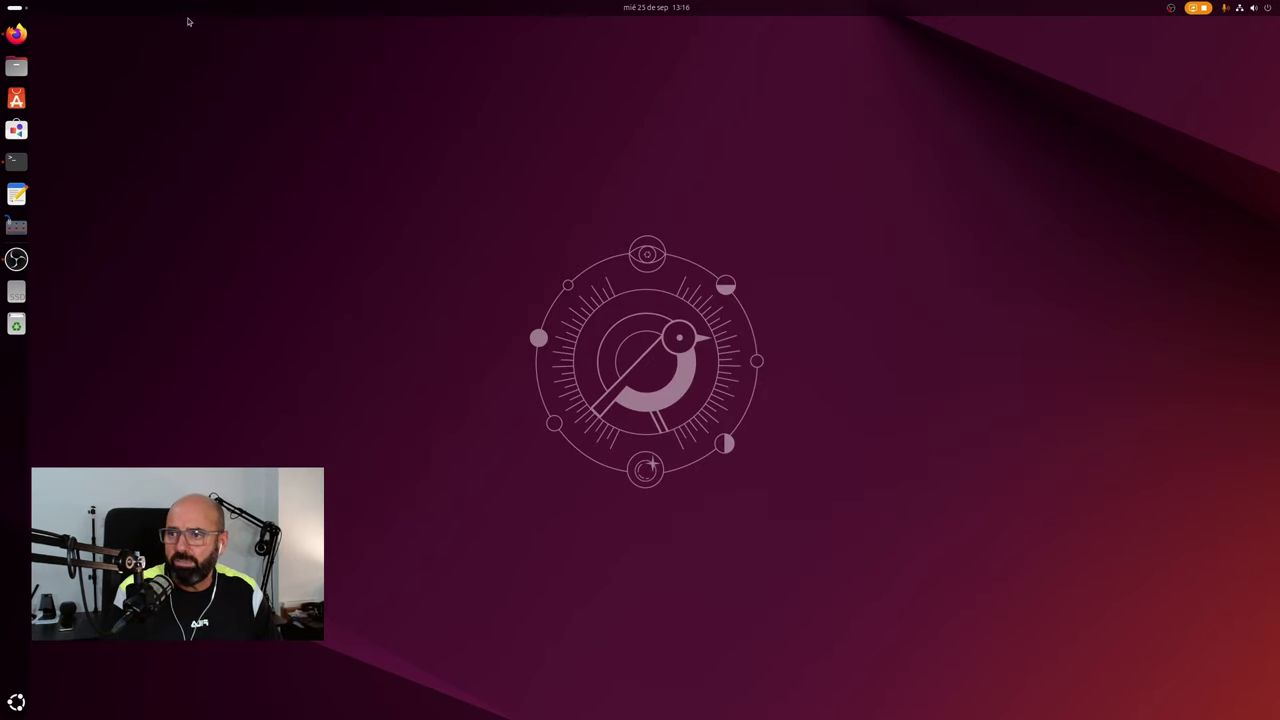
{"action": "left_click", "coordinate": [1241, 7]}
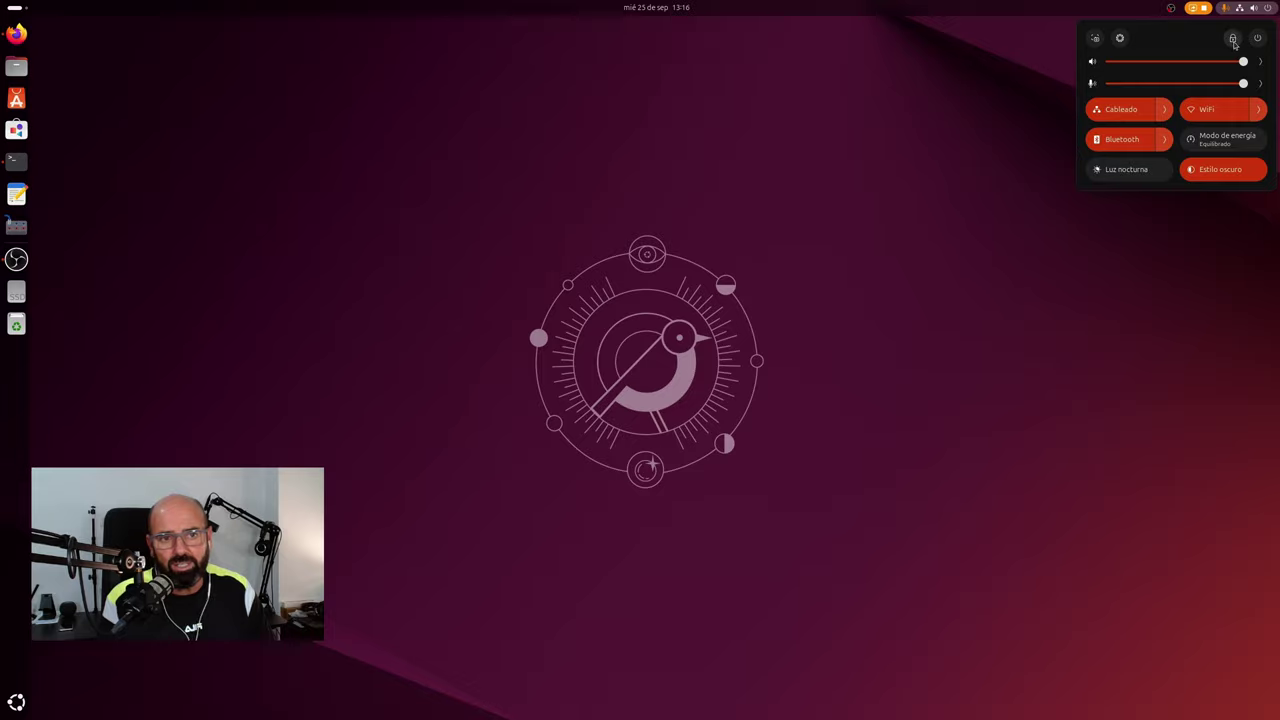
{"action": "left_click", "coordinate": [1119, 38]}
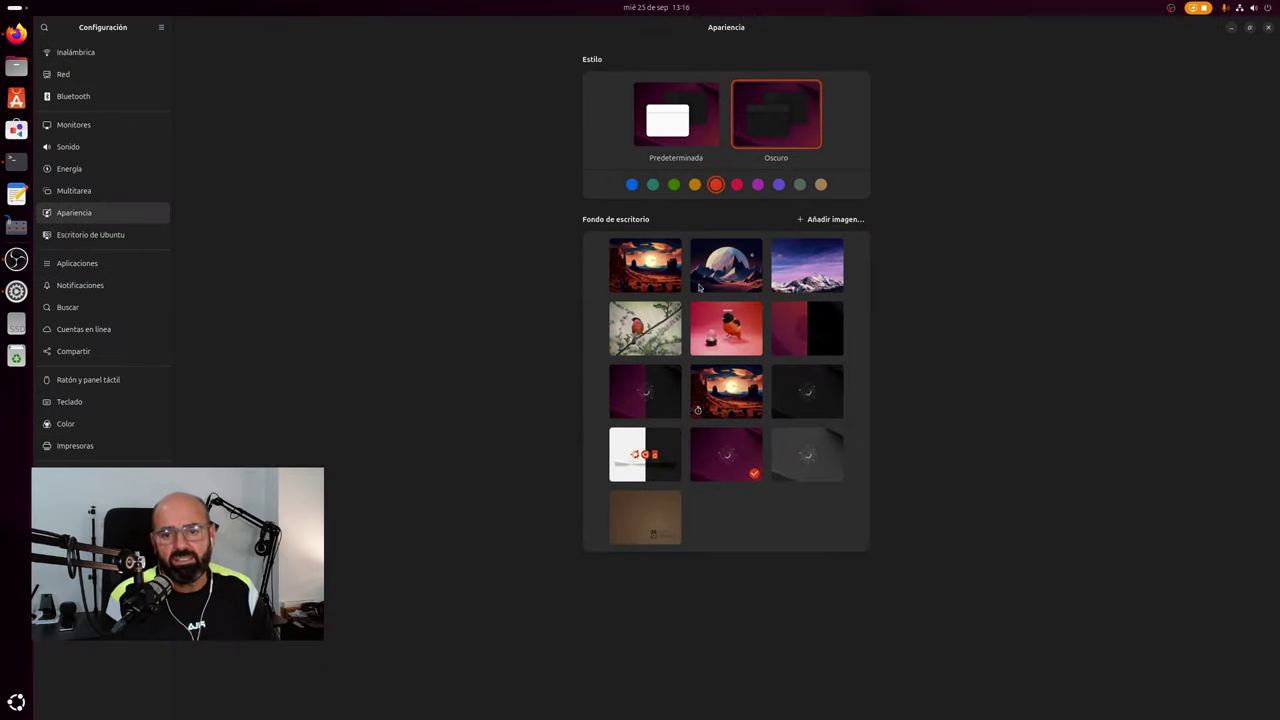
{"action": "left_click", "coordinate": [1249, 27]}
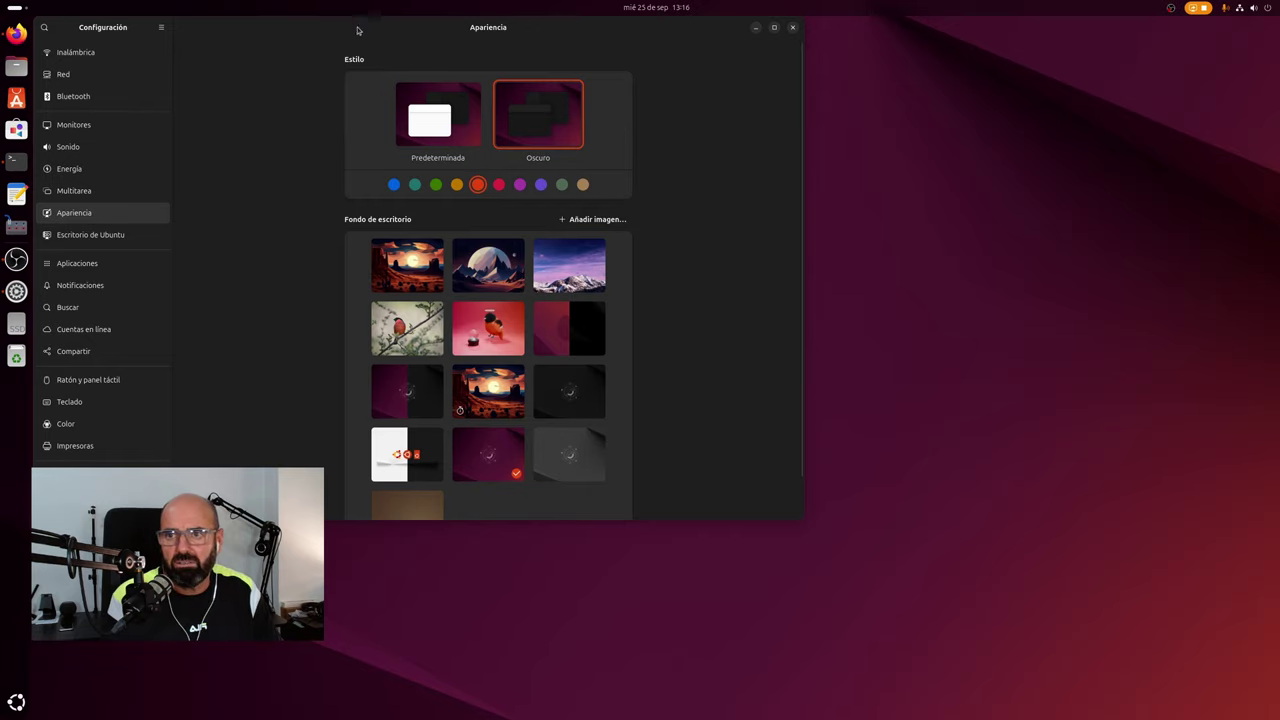
{"action": "left_click_drag", "start_coordinate": [357, 30], "coordinate": [673, 126]}
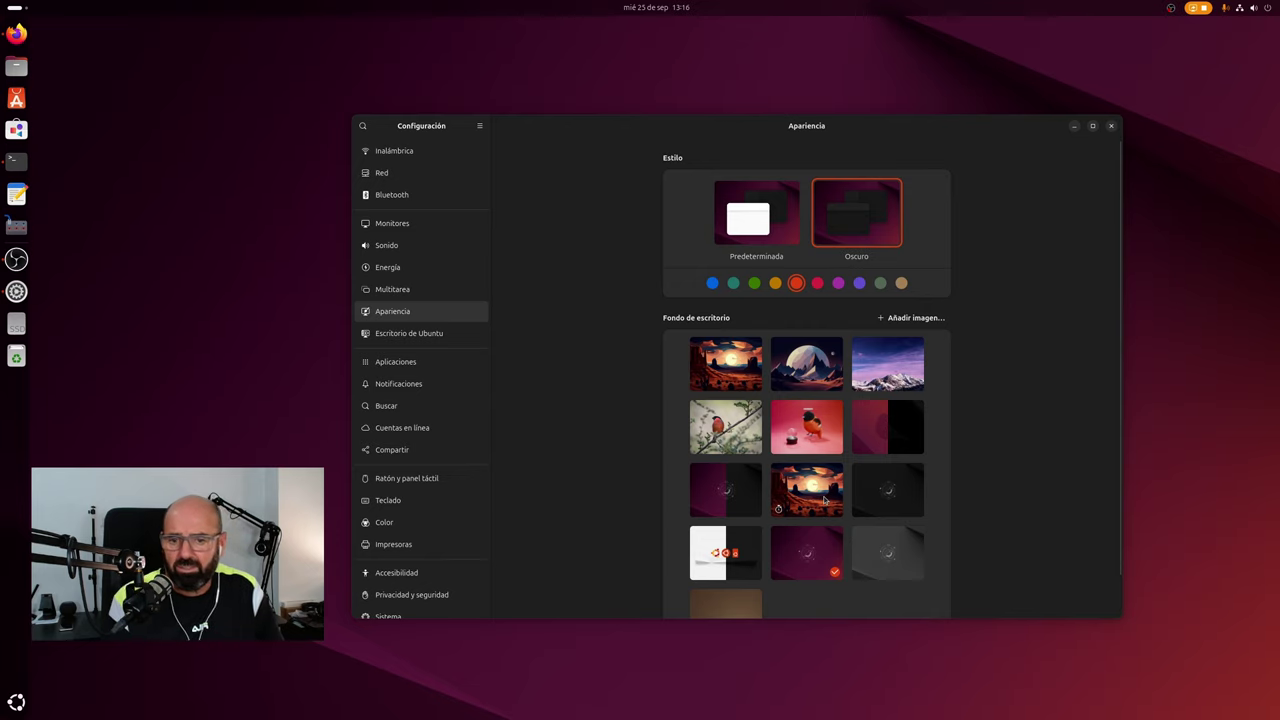
Try the blue accent colour in the Apariencia settings and switch back to the red-orange one.
{"action": "scroll", "coordinate": [825, 500], "scroll_direction": "down", "scroll_amount": 1}
{"action": "scroll", "coordinate": [819, 485], "scroll_direction": "up", "scroll_amount": 1}
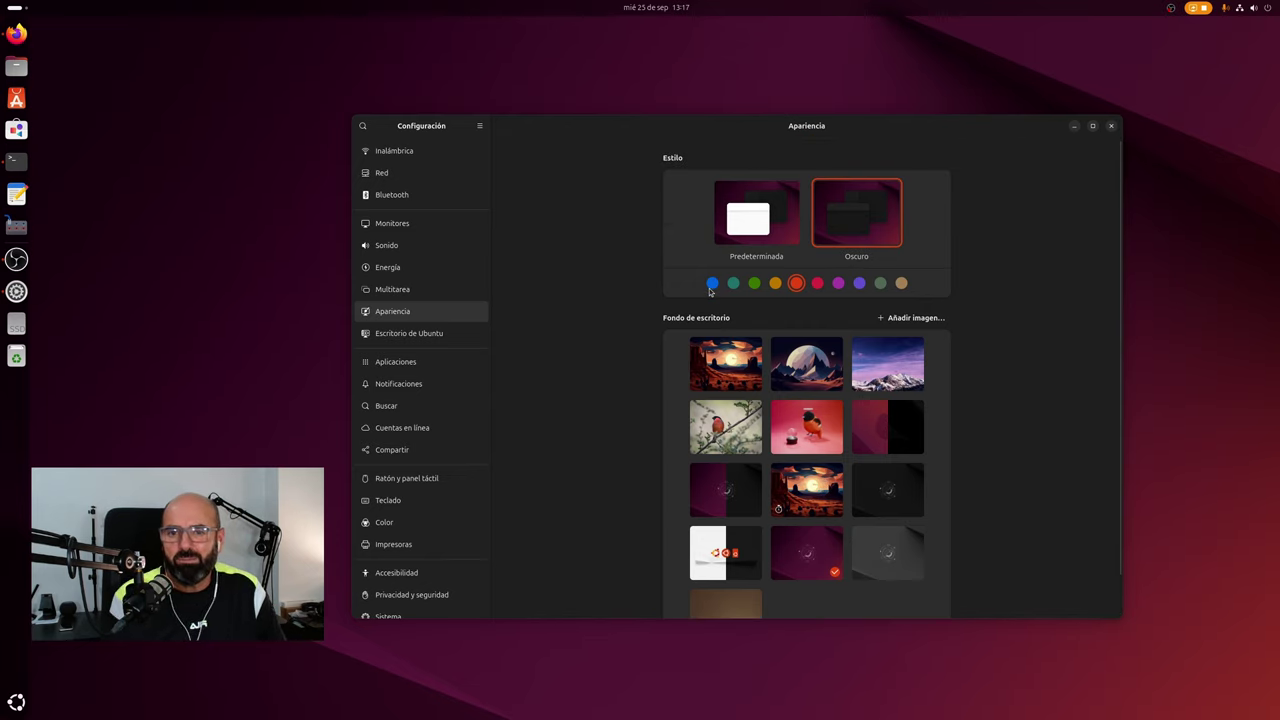
{"action": "left_click", "coordinate": [711, 286]}
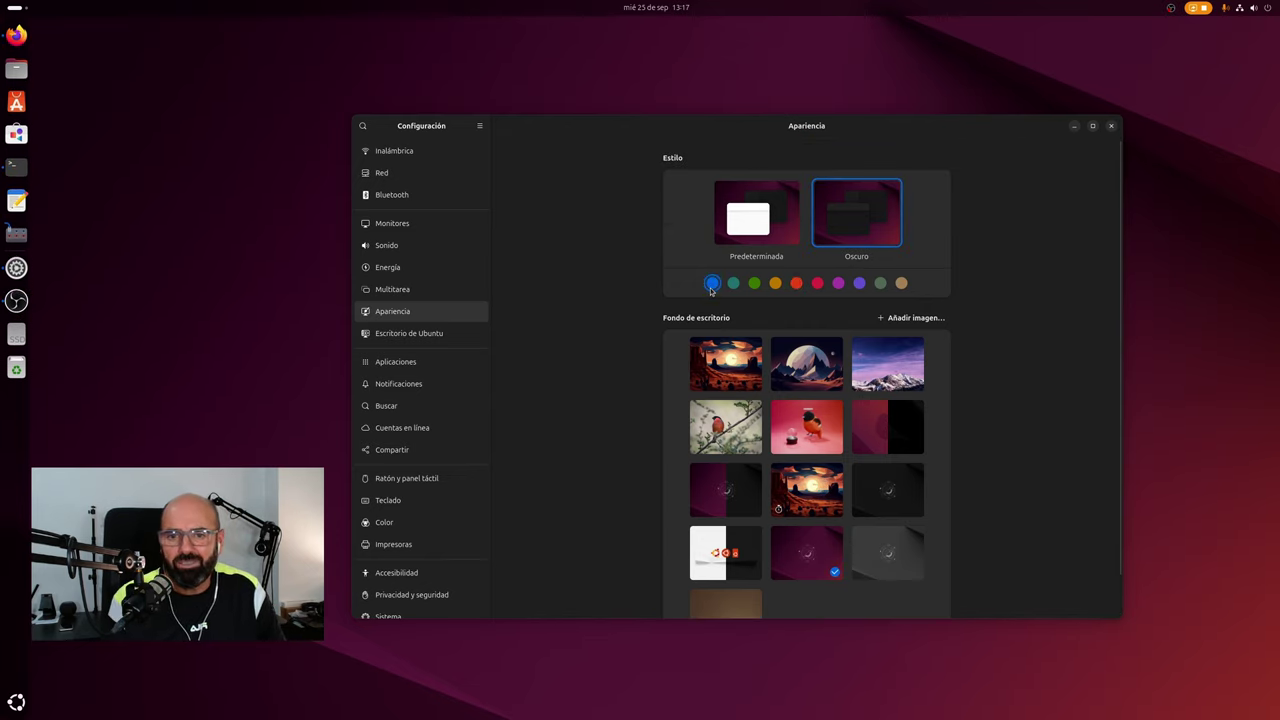
{"action": "left_click", "coordinate": [797, 286]}
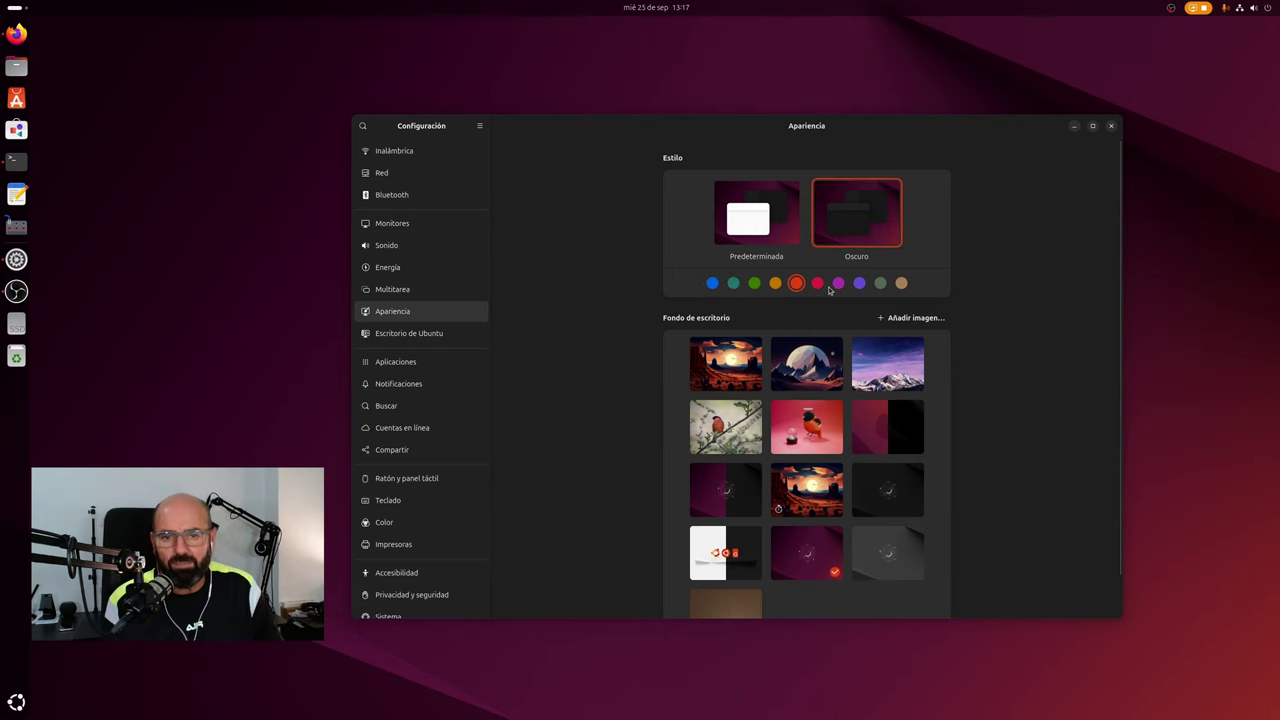
In the Sonido settings, set the output device to Analog Output - M Series and the input device to Analog Input - M Series.
{"action": "scroll", "coordinate": [433, 326], "scroll_direction": "down", "scroll_amount": 1}
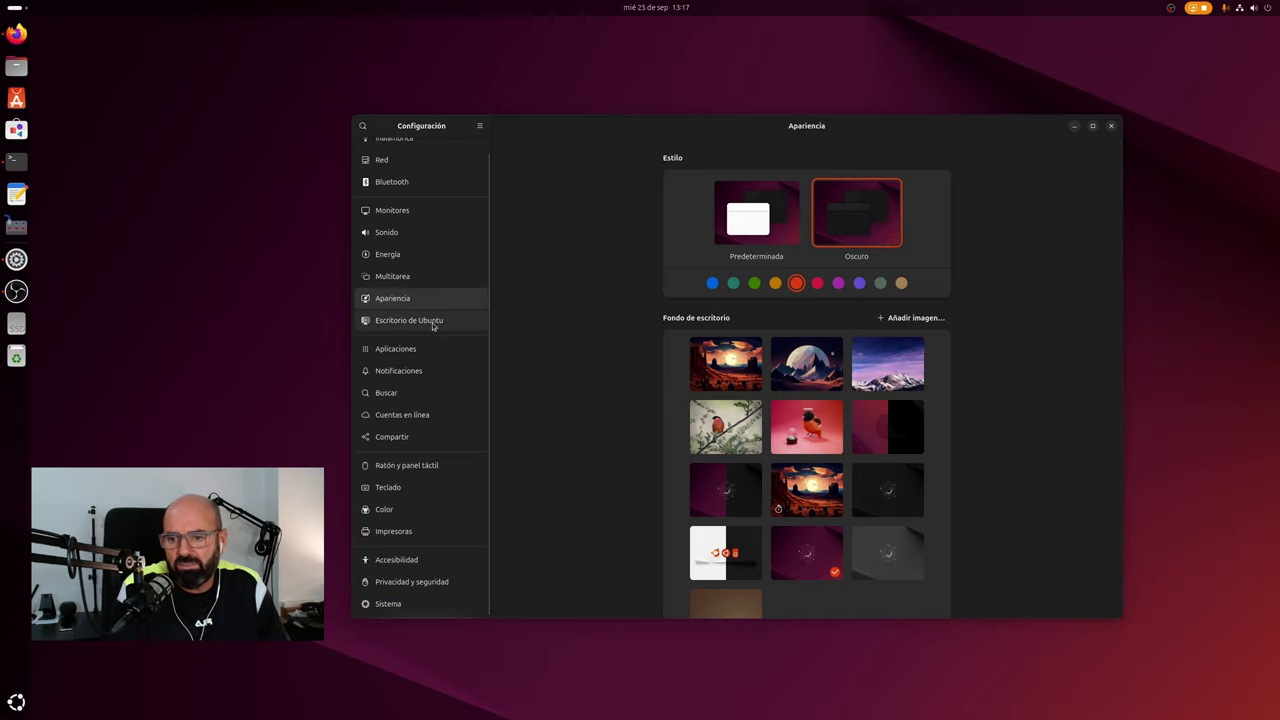
{"action": "scroll", "coordinate": [432, 332], "scroll_direction": "up", "scroll_amount": 1}
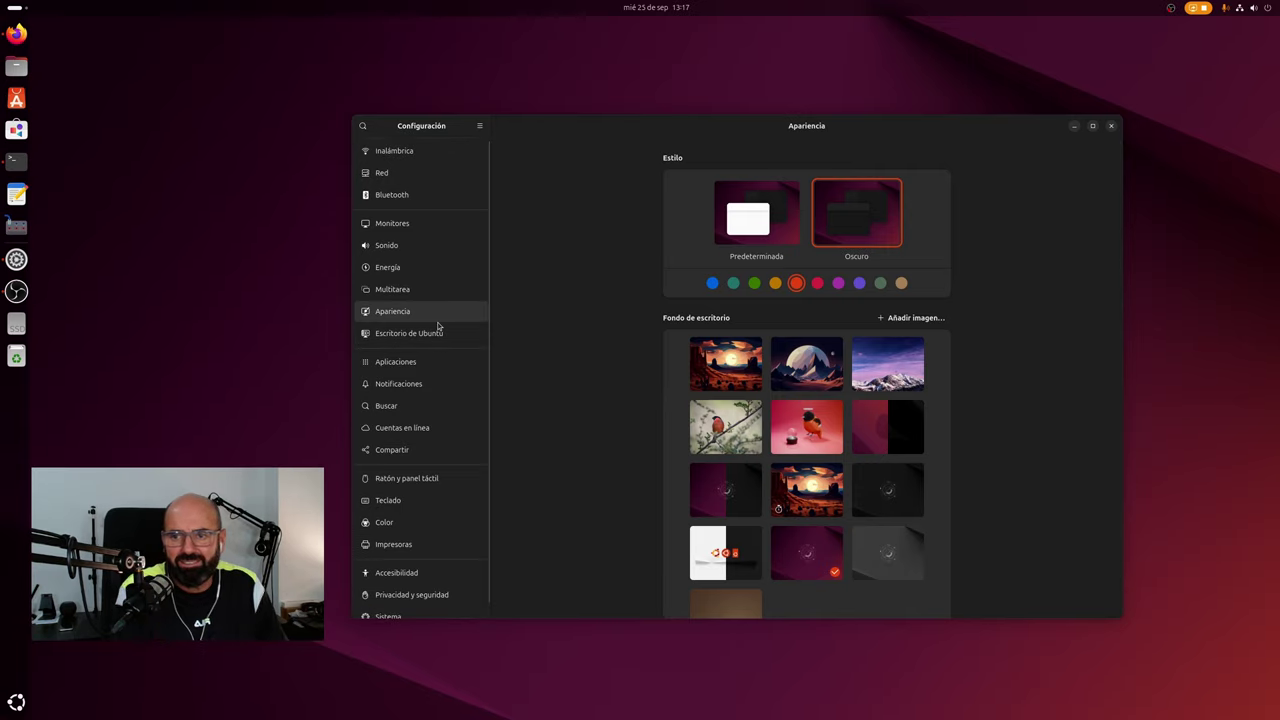
{"action": "left_click", "coordinate": [434, 250]}
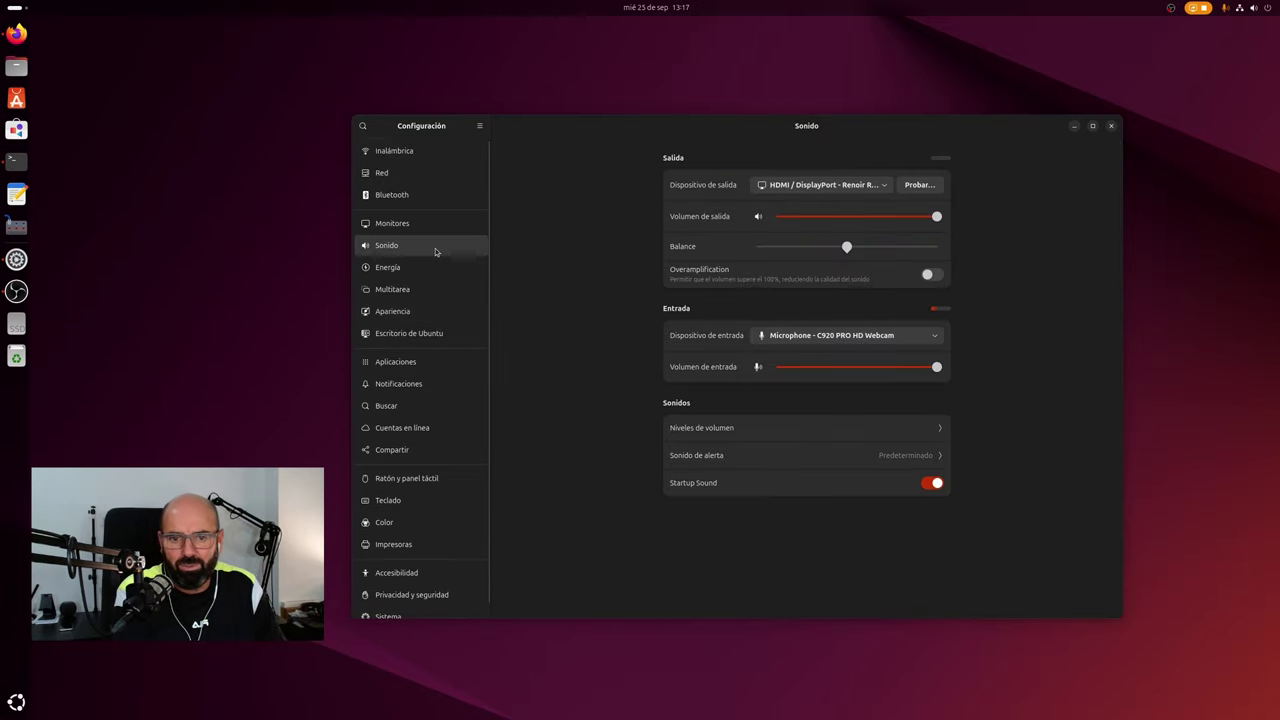
{"action": "left_click", "coordinate": [786, 186]}
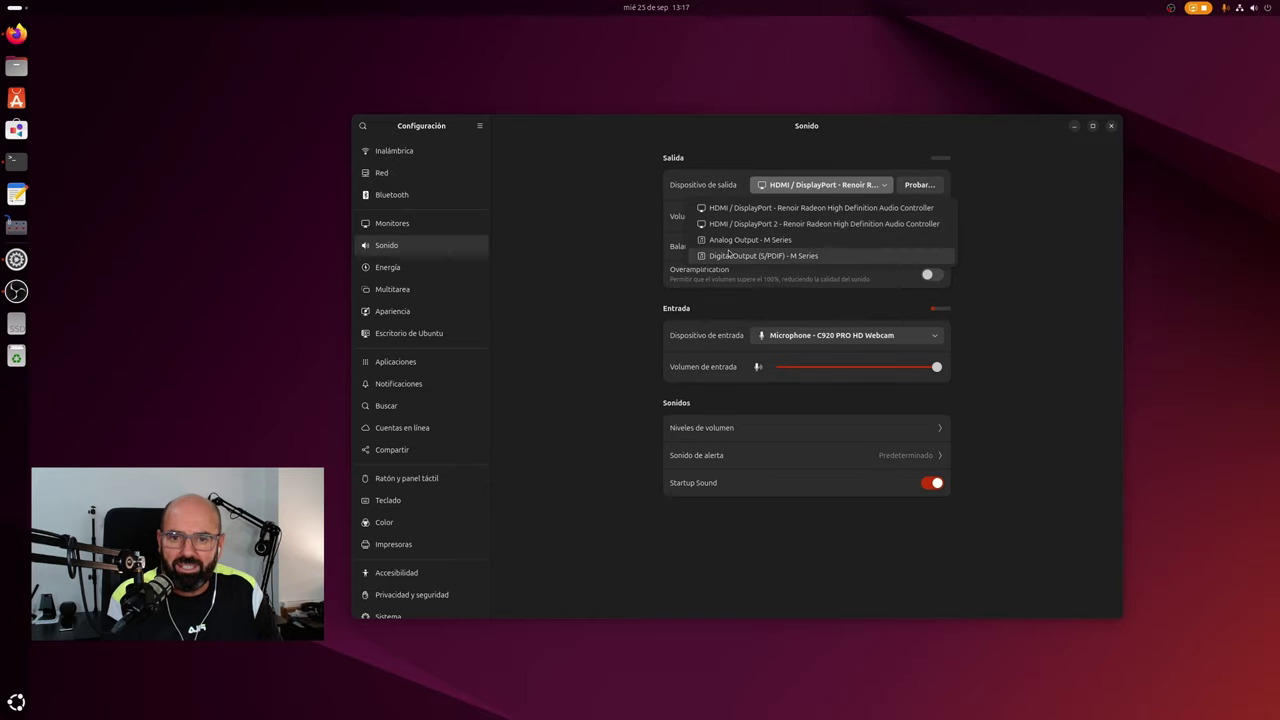
{"action": "left_click", "coordinate": [750, 241]}
{"action": "left_click", "coordinate": [788, 337]}
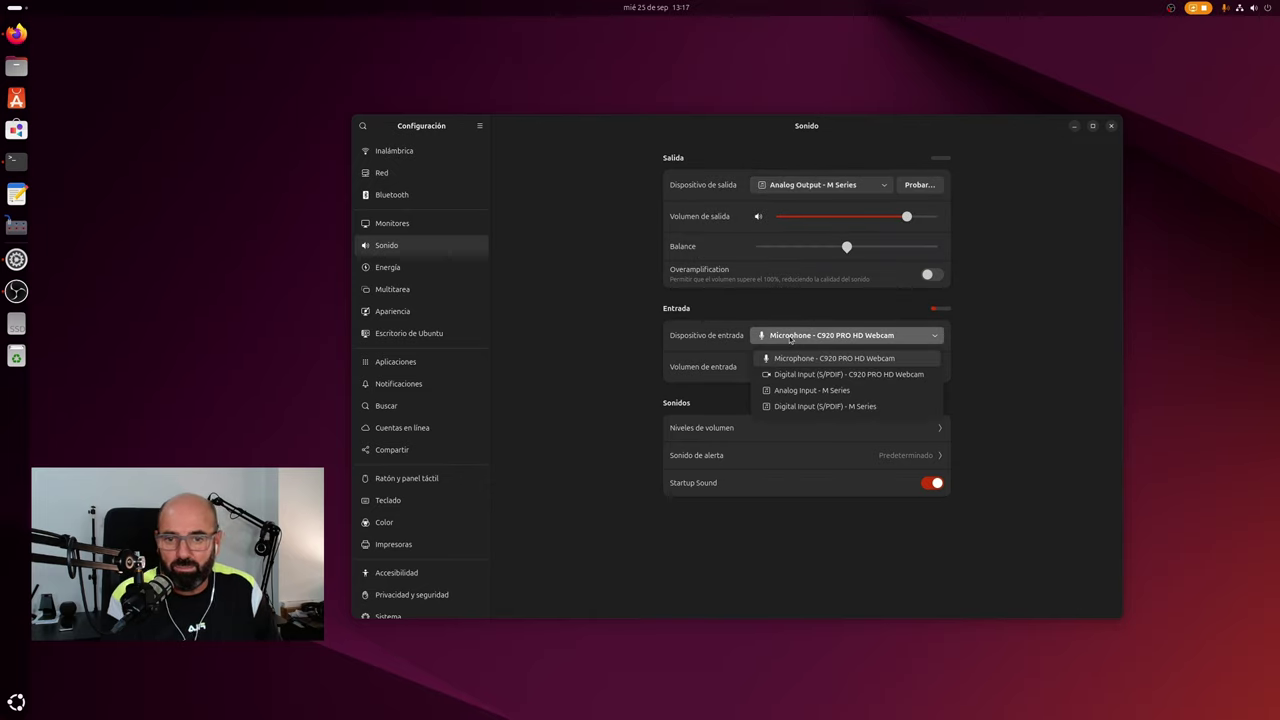
{"action": "left_click", "coordinate": [776, 390]}
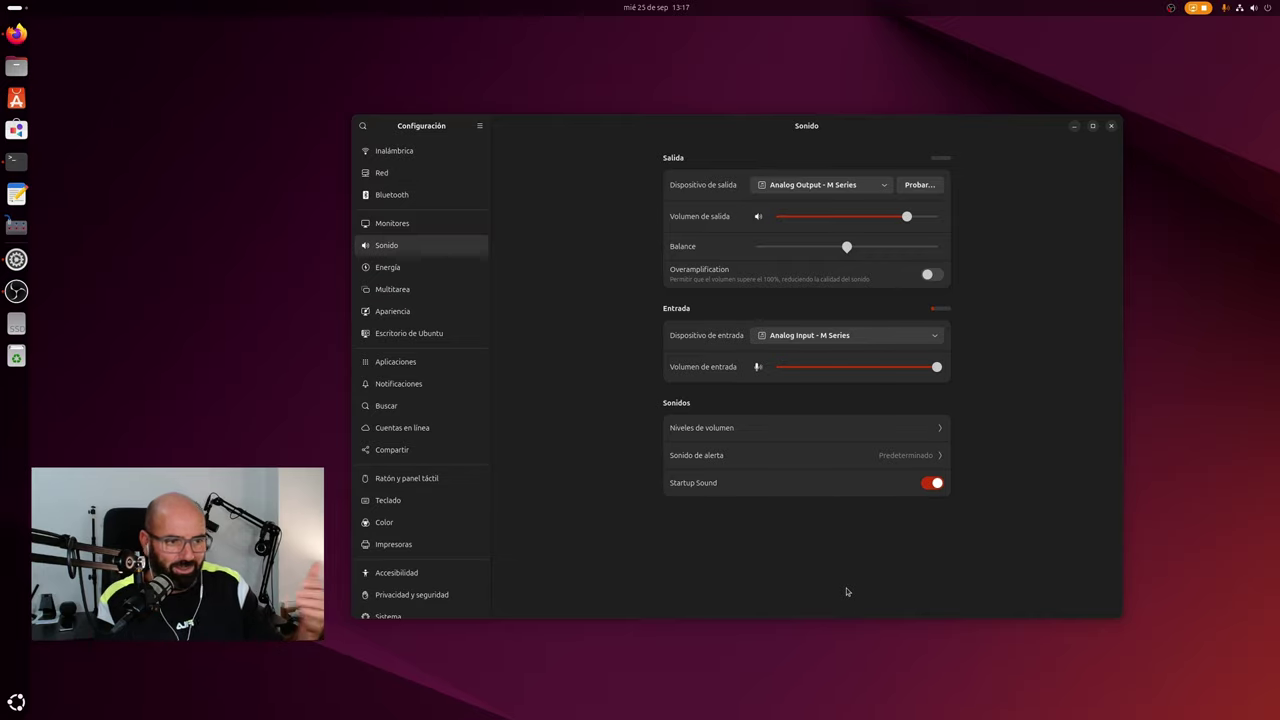
Open the Sistema settings page and move the settings window higher on the desktop.
{"action": "left_click", "coordinate": [430, 316]}
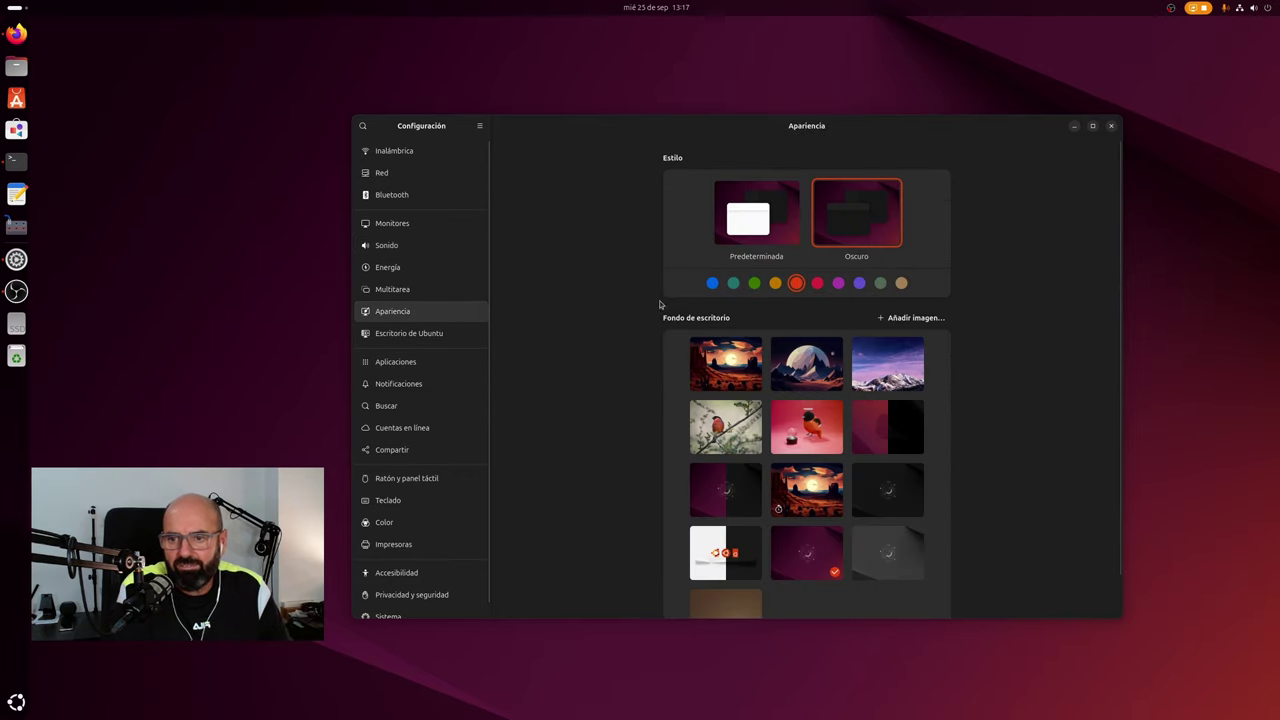
{"action": "scroll", "coordinate": [430, 445], "scroll_direction": "down", "scroll_amount": 1}
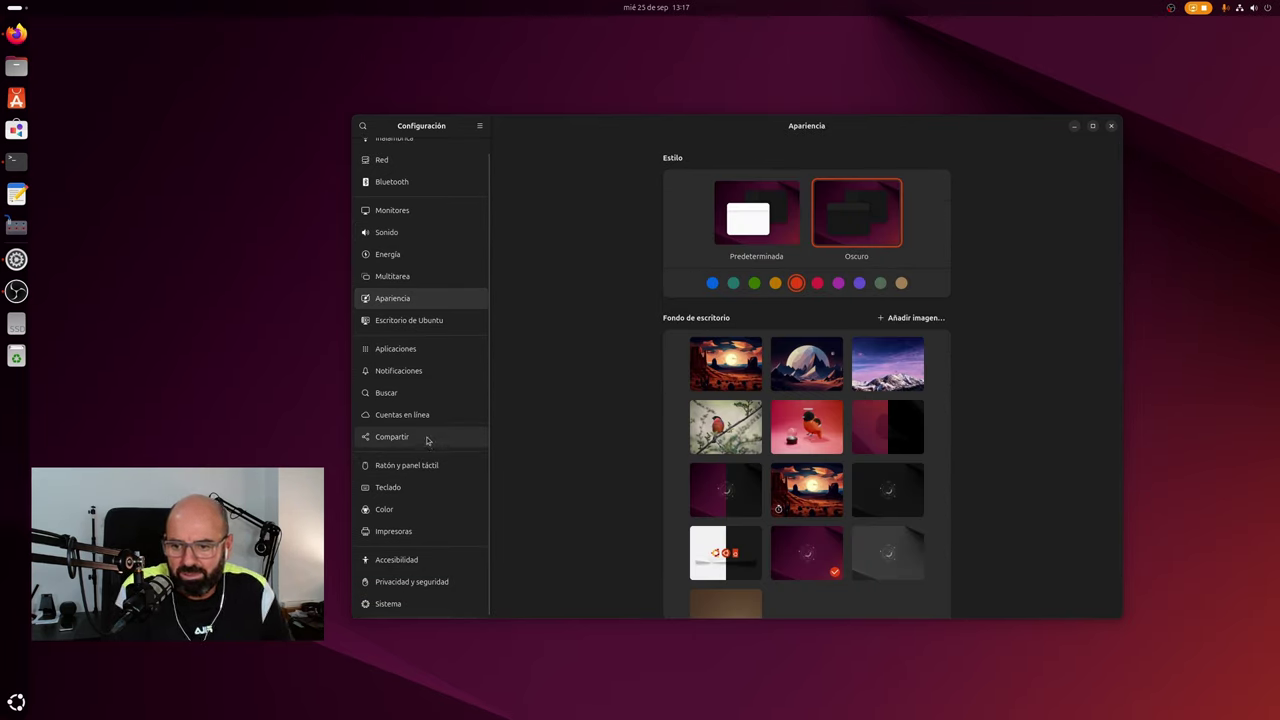
{"action": "left_click", "coordinate": [405, 603]}
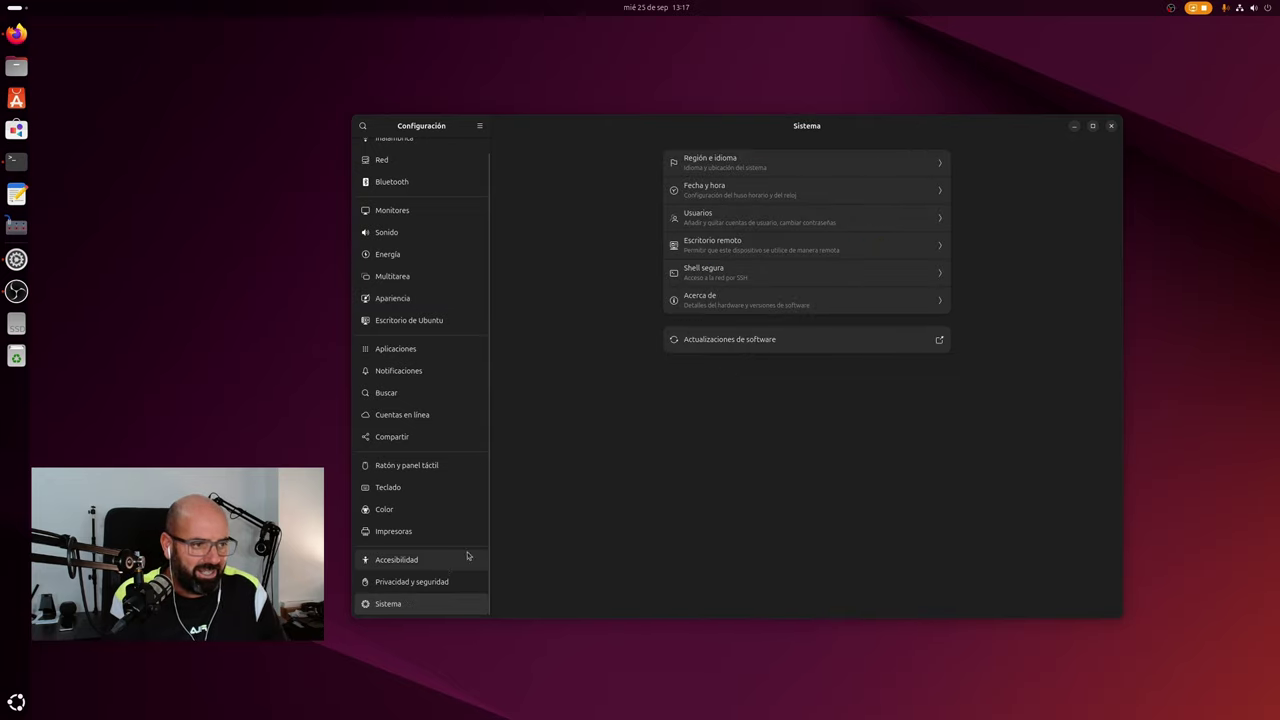
{"action": "left_click_drag", "start_coordinate": [570, 128], "coordinate": [594, 75]}
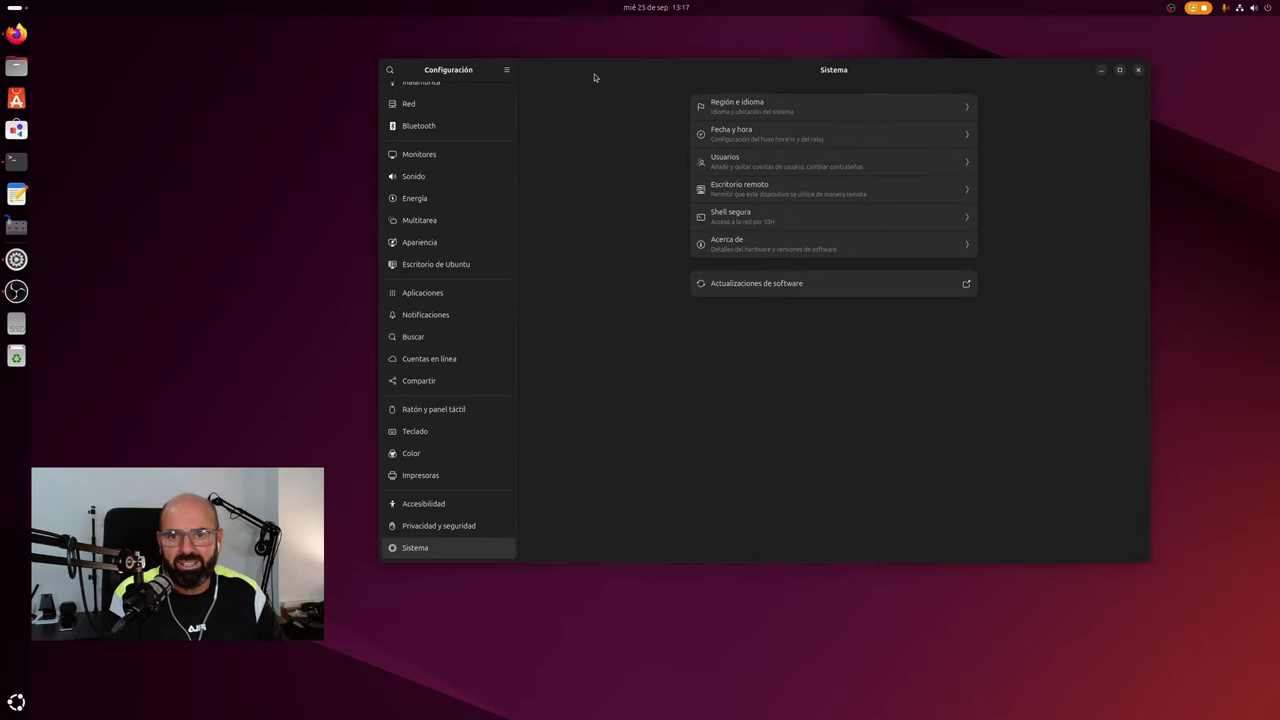
Review the Fecha y hora and Usuarios pages of the Sistema settings, returning to the overview after each.
{"action": "left_click", "coordinate": [780, 138]}
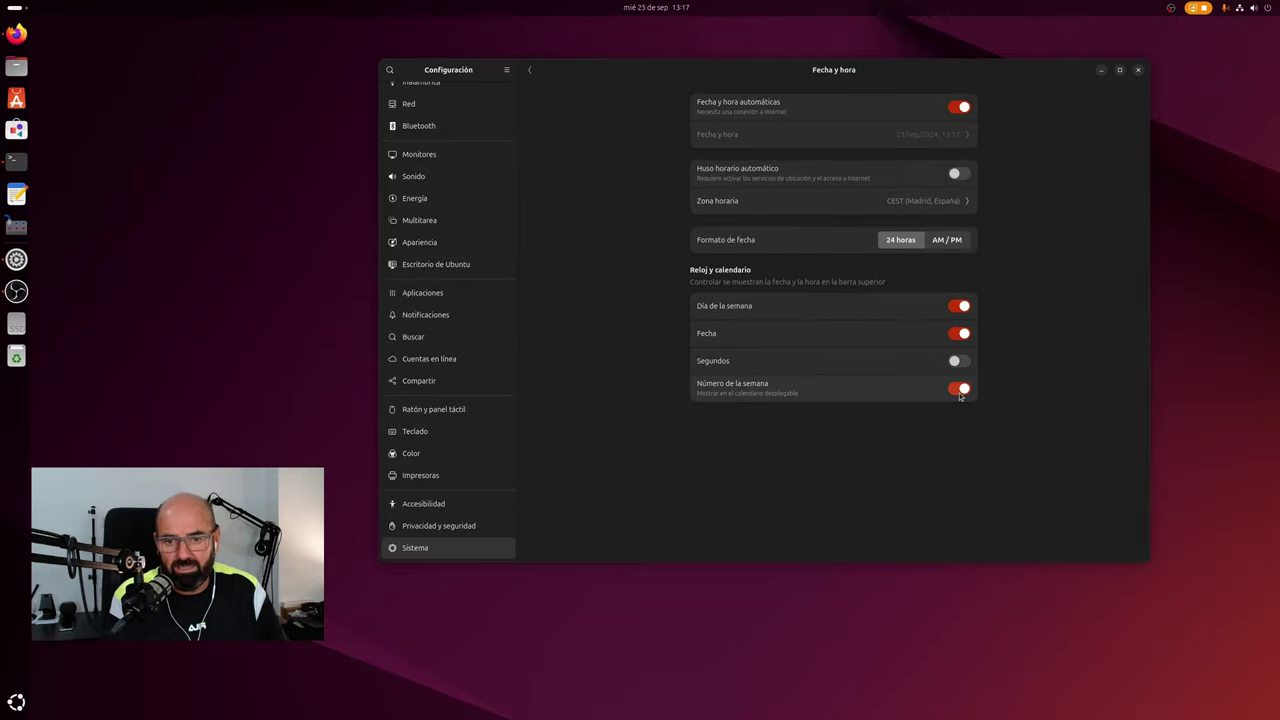
{"action": "left_click", "coordinate": [529, 70]}
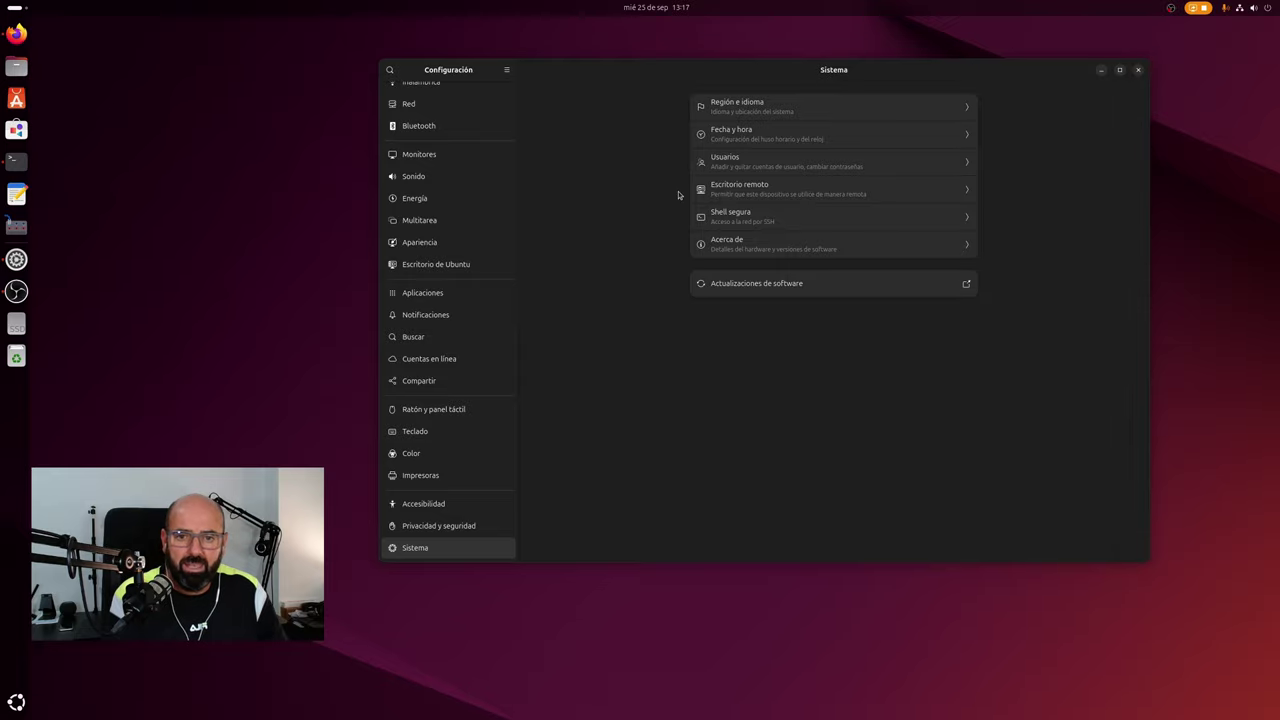
{"action": "left_click", "coordinate": [720, 163]}
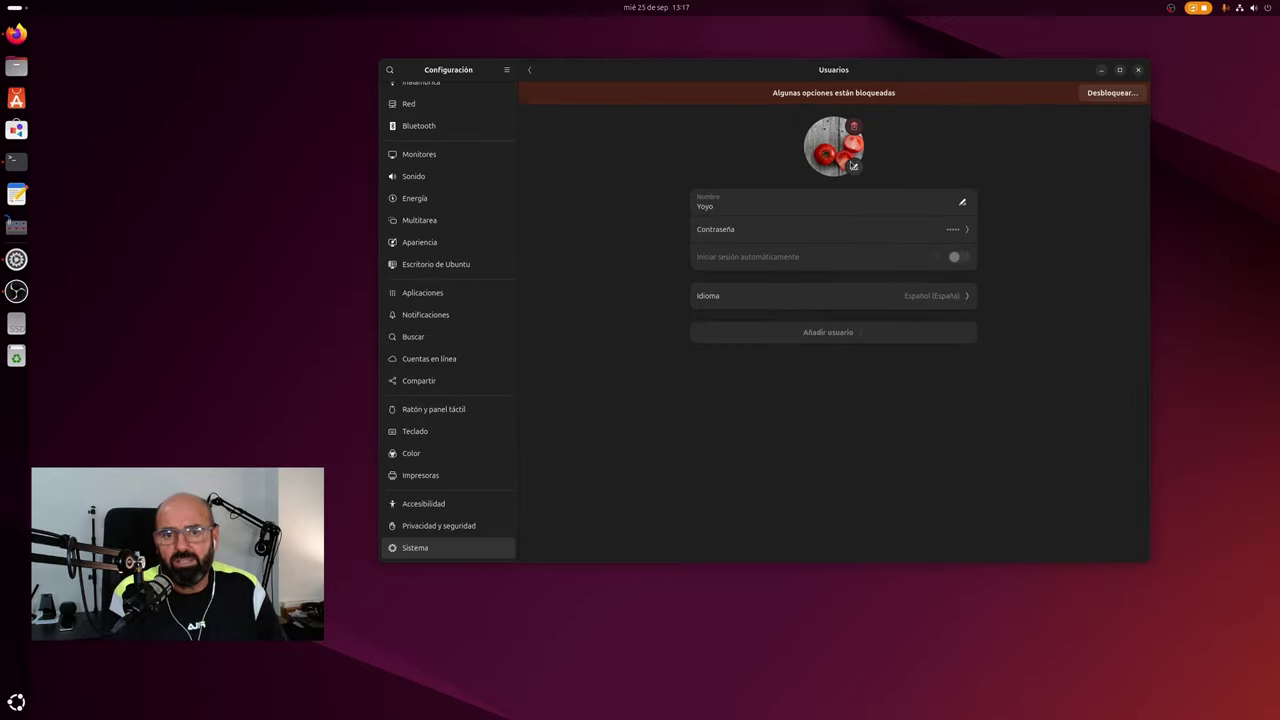
{"action": "left_click", "coordinate": [529, 70]}
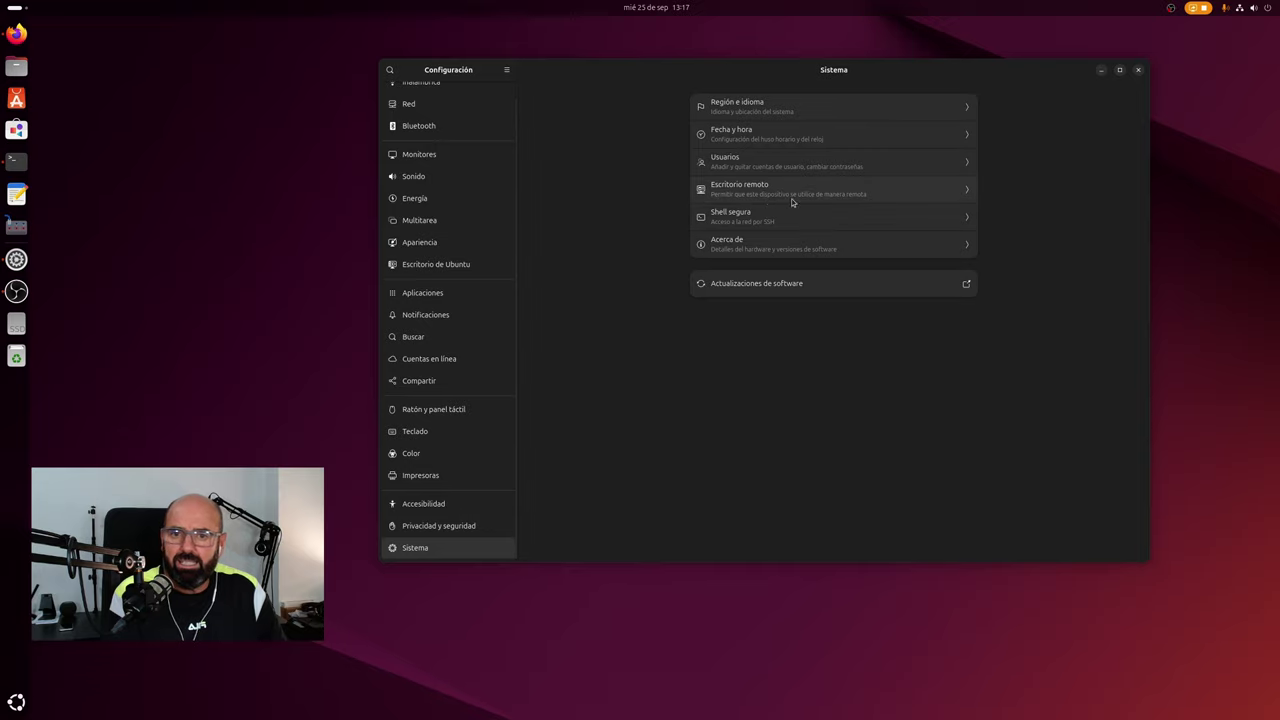
Examine the Acerca de page and its detailed hardware and software information, and close the details dialog.
{"action": "left_click", "coordinate": [749, 248]}
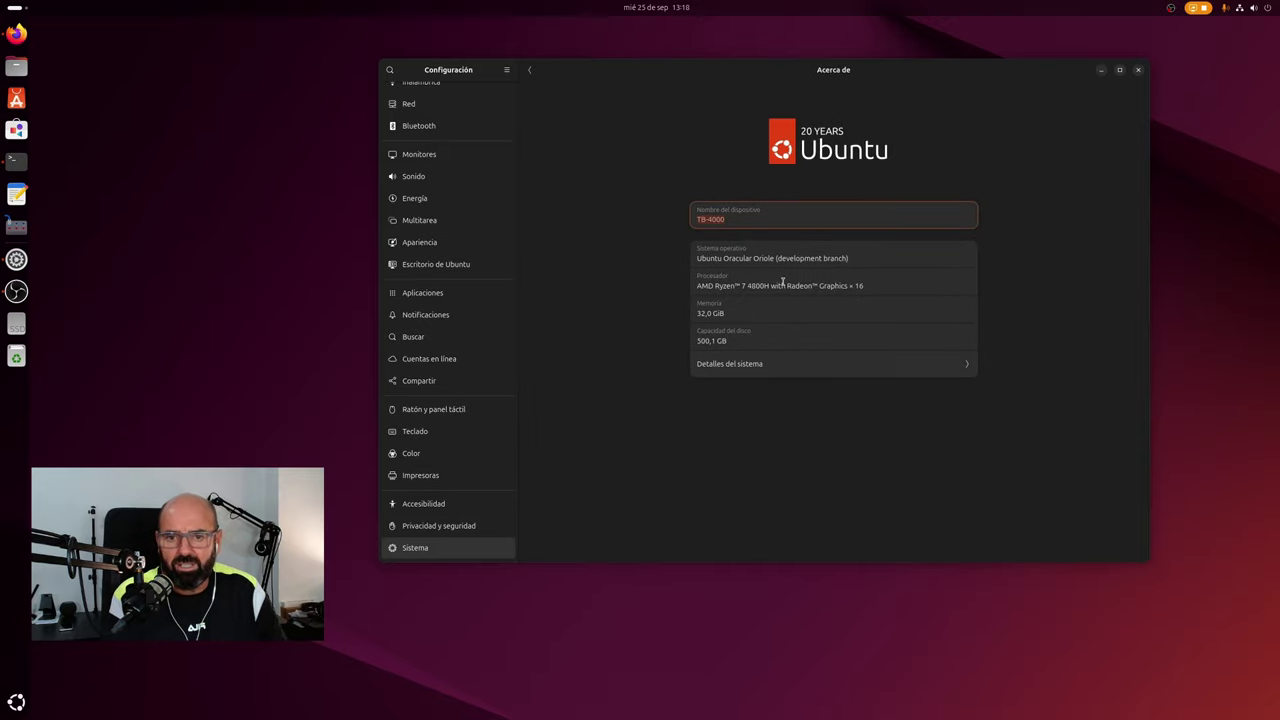
{"action": "left_click", "coordinate": [728, 366]}
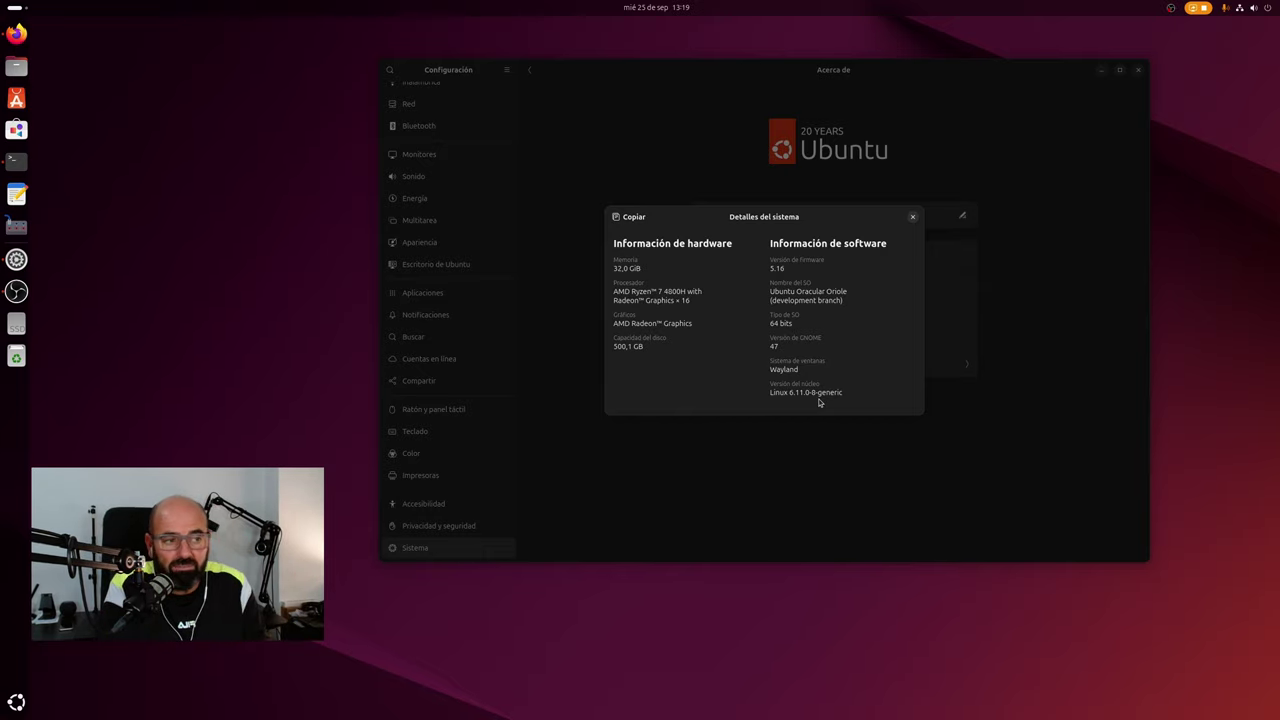
{"action": "left_click", "coordinate": [912, 216]}
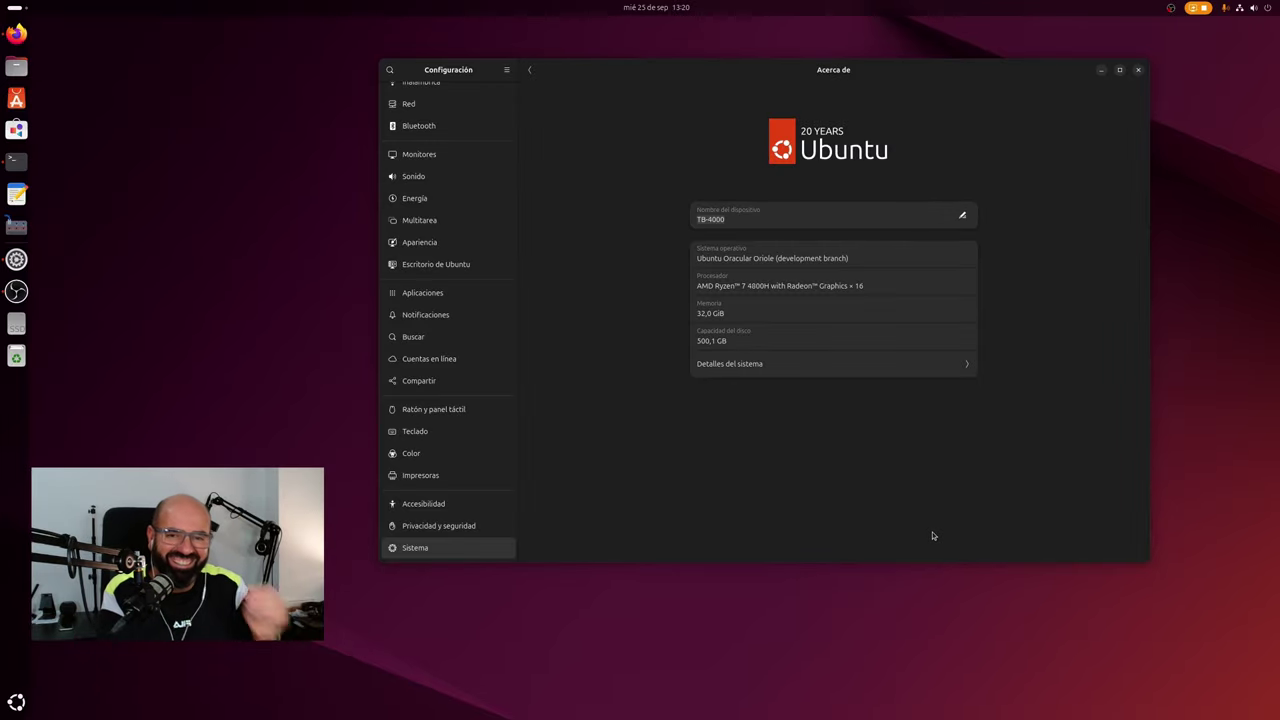